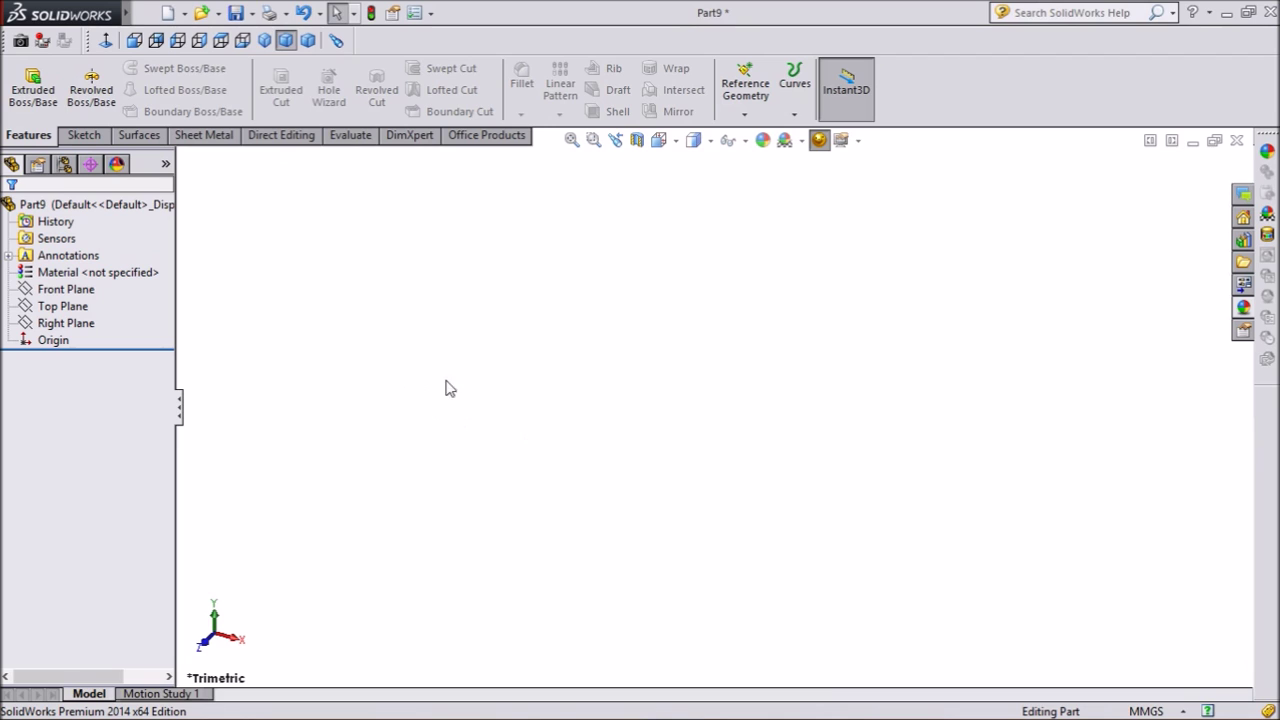
Start a sketch on the Front Plane and draw a corner rectangle about 395 by 81 mm just below the origin
click(84, 291)
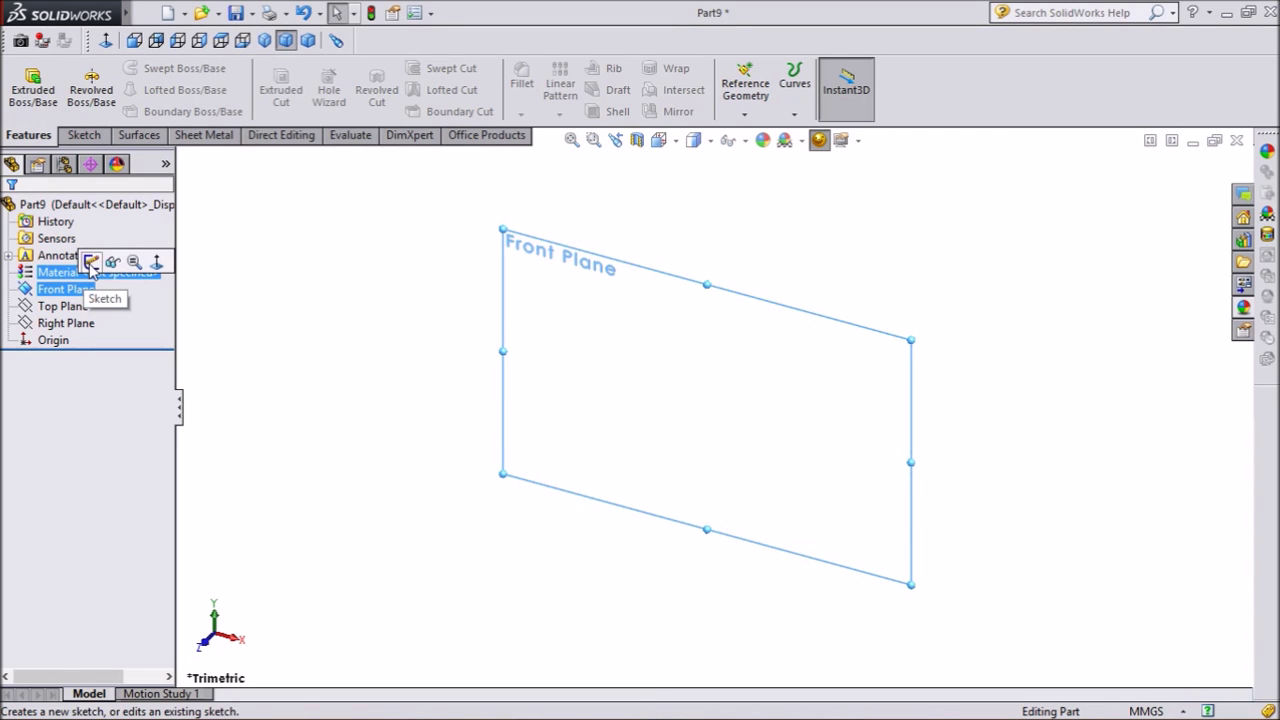
click(90, 262)
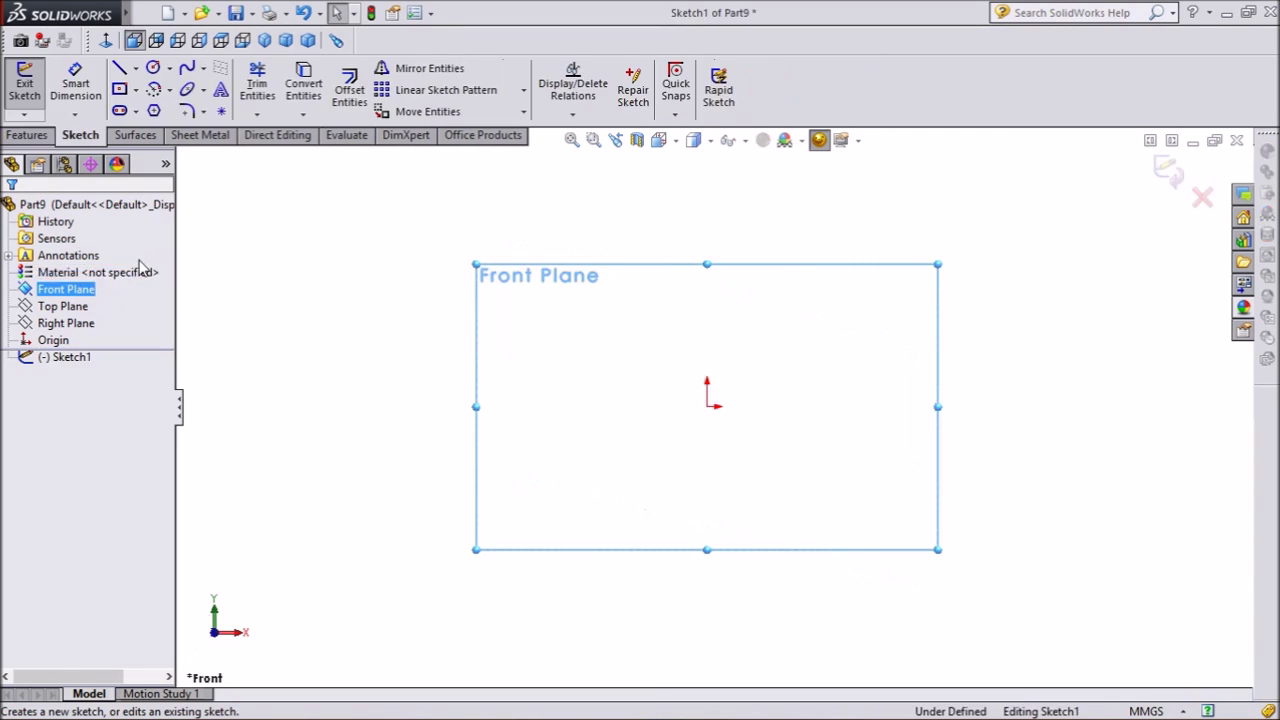
click(137, 91)
click(160, 110)
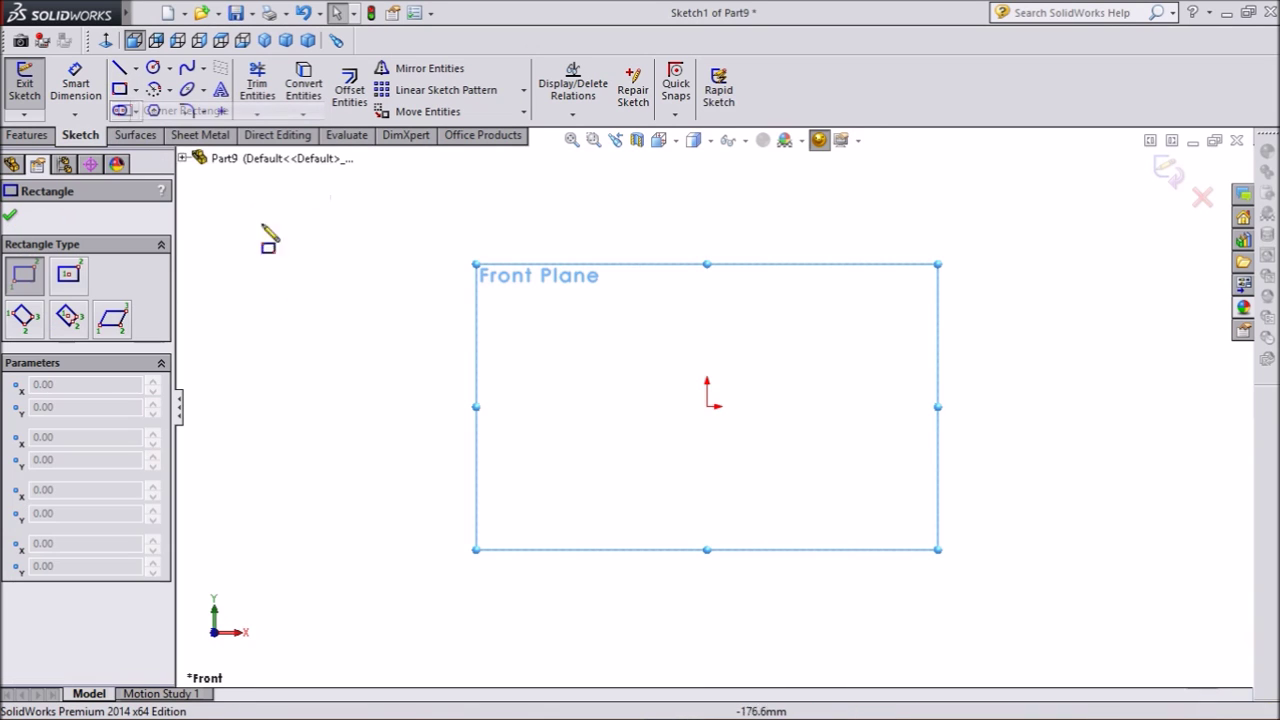
click(501, 537)
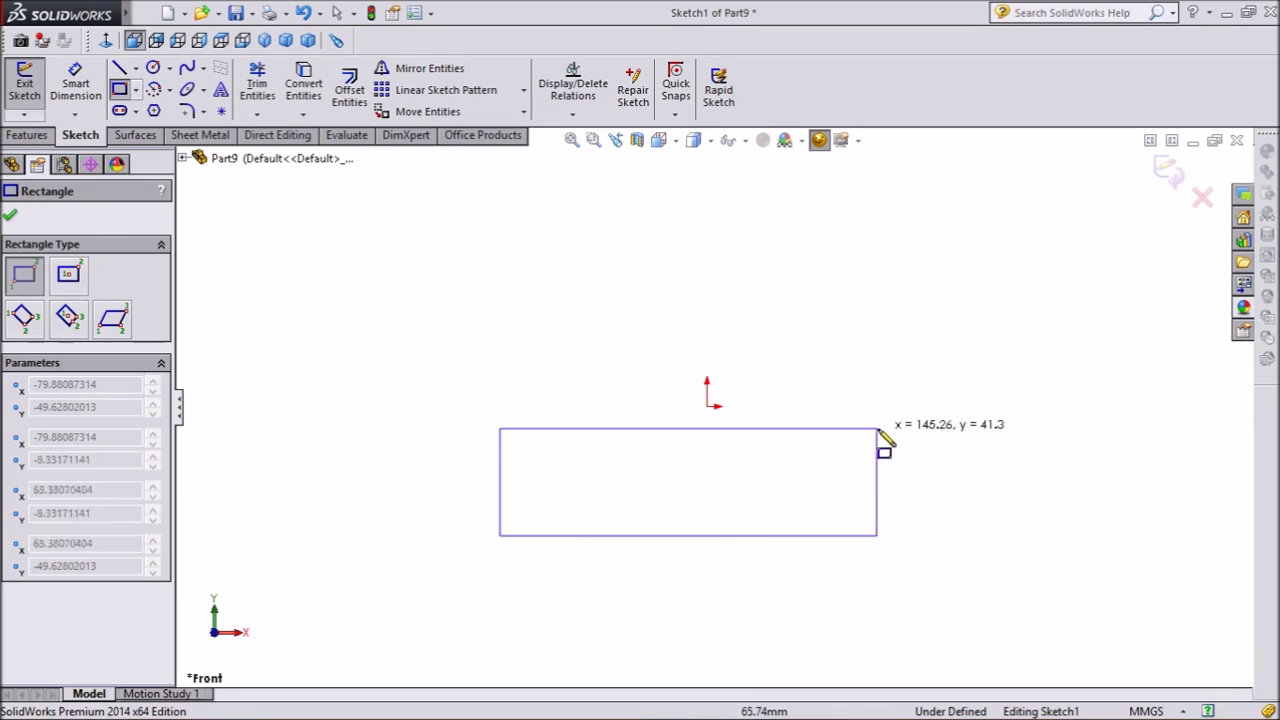
click(1054, 421)
scroll(1062, 432, down, 2)
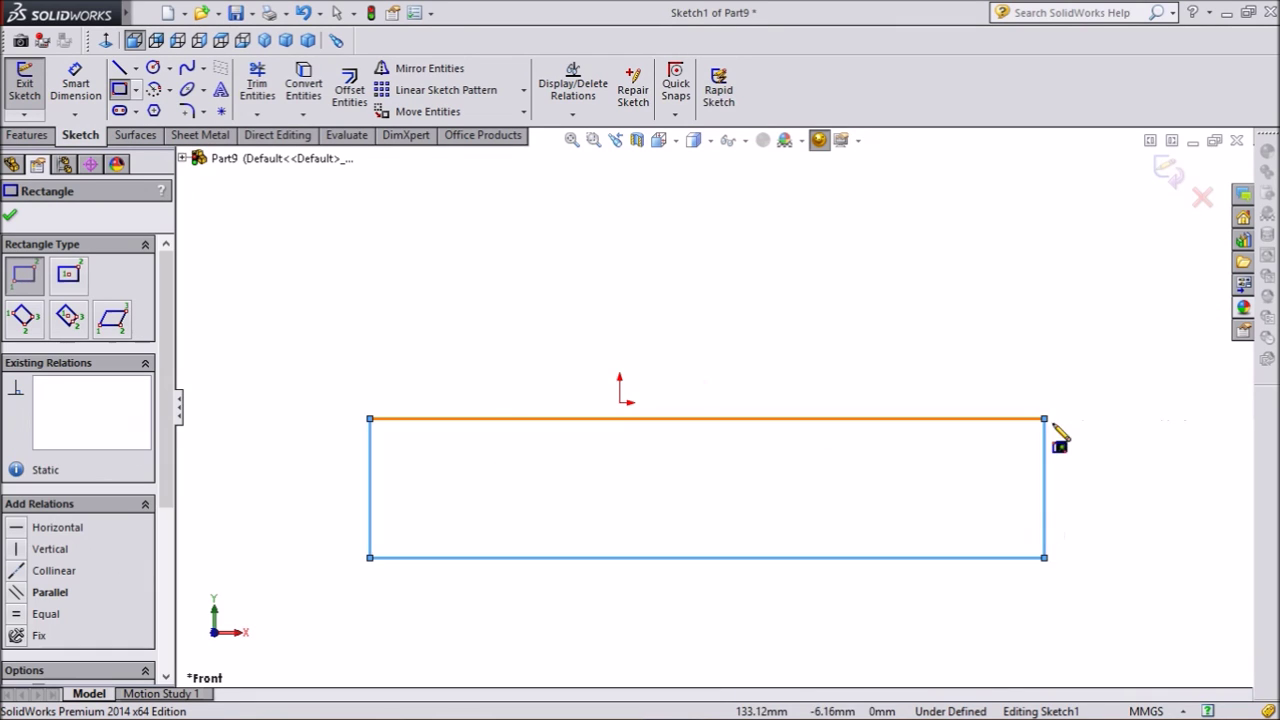
click(9, 217)
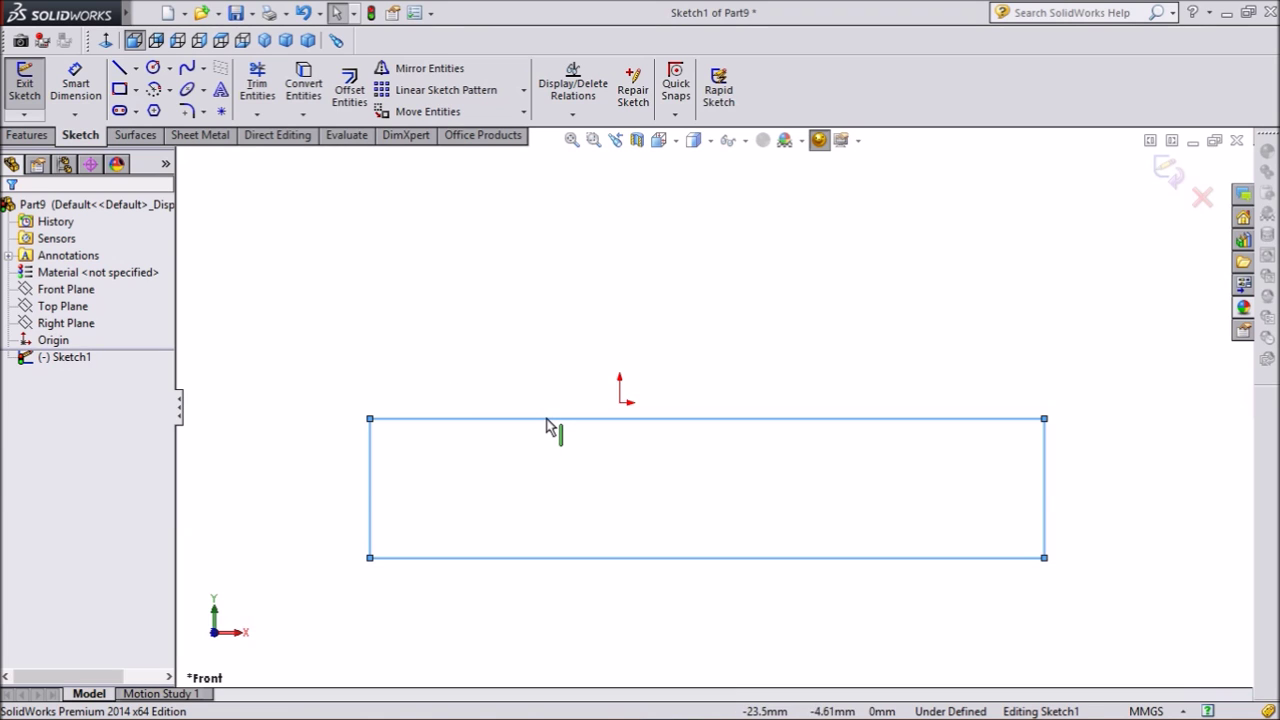
Make the rectangle's upper edge coincident with the origin
double_click(546, 420)
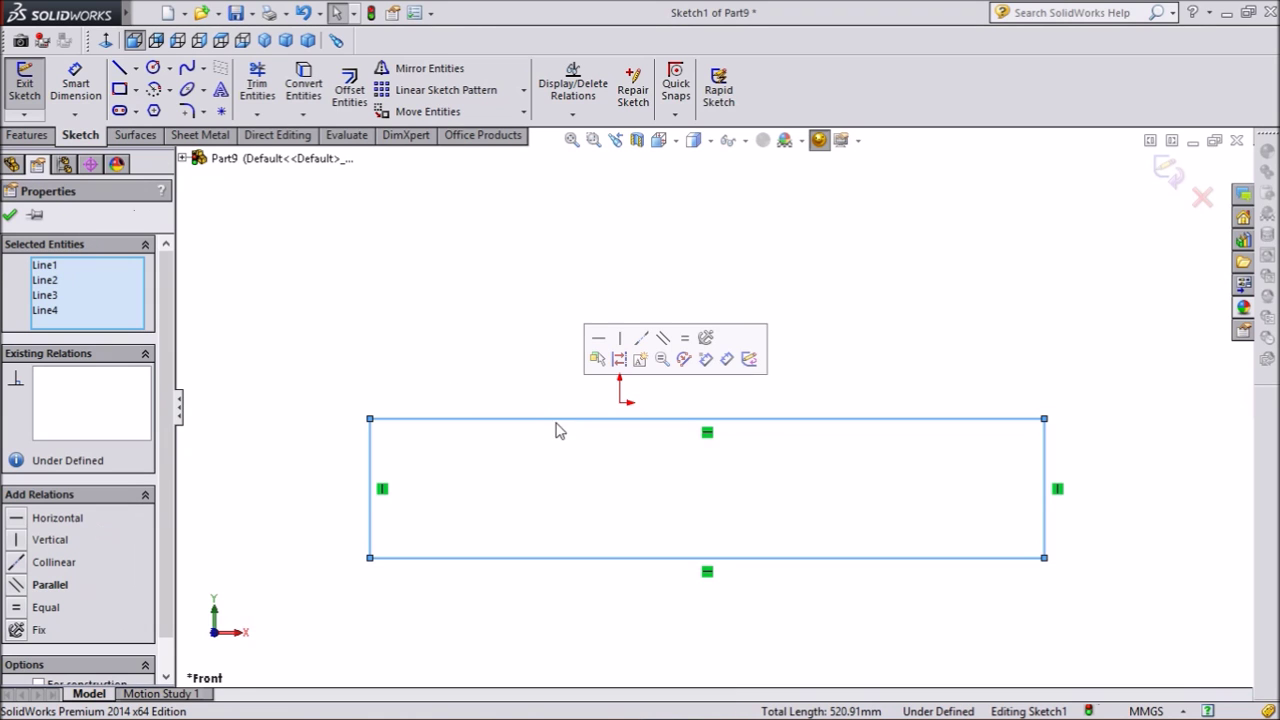
ctrl+click(620, 403)
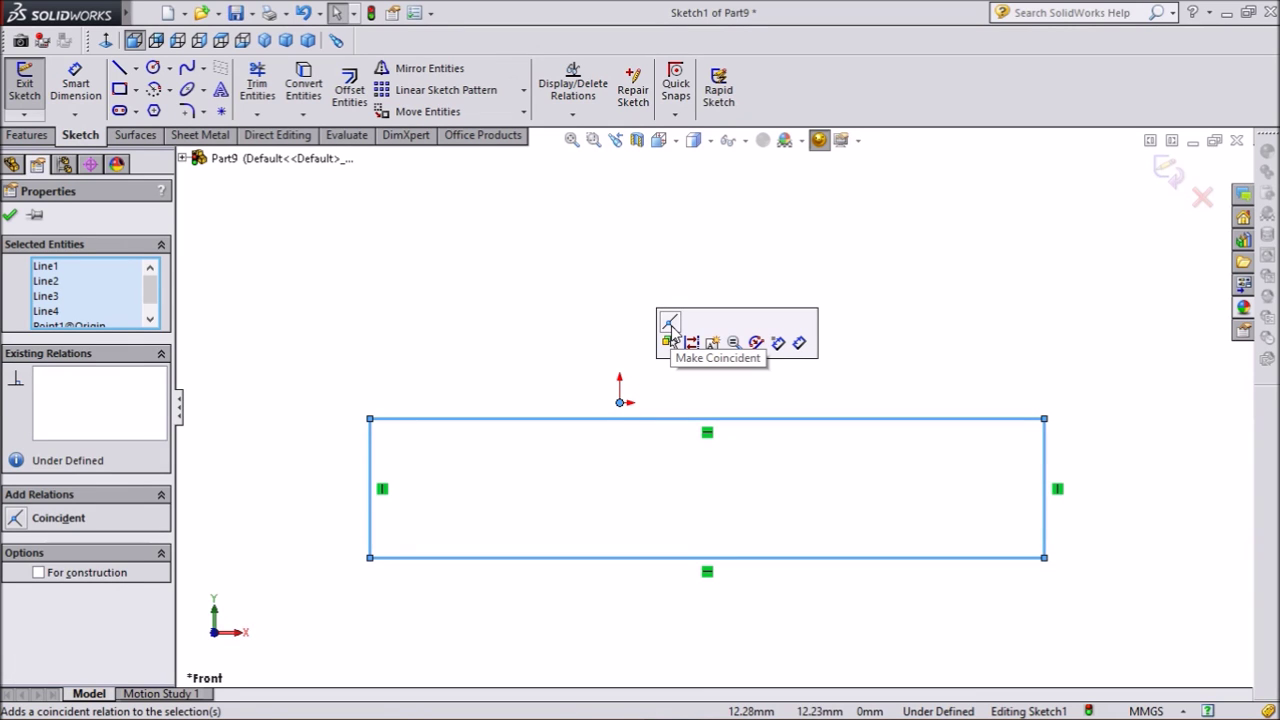
click(669, 330)
click(9, 216)
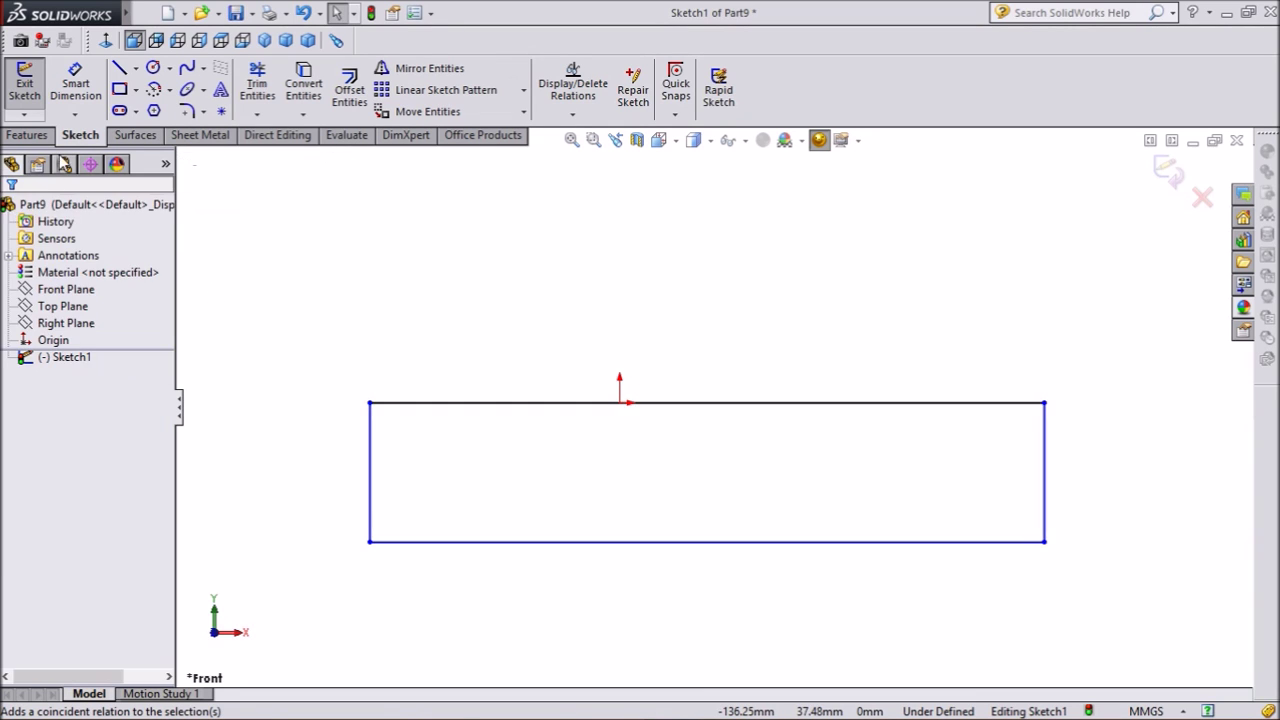
Dimension the distance from the origin to the rectangle's upper-left corner as 146.05 mm
click(80, 98)
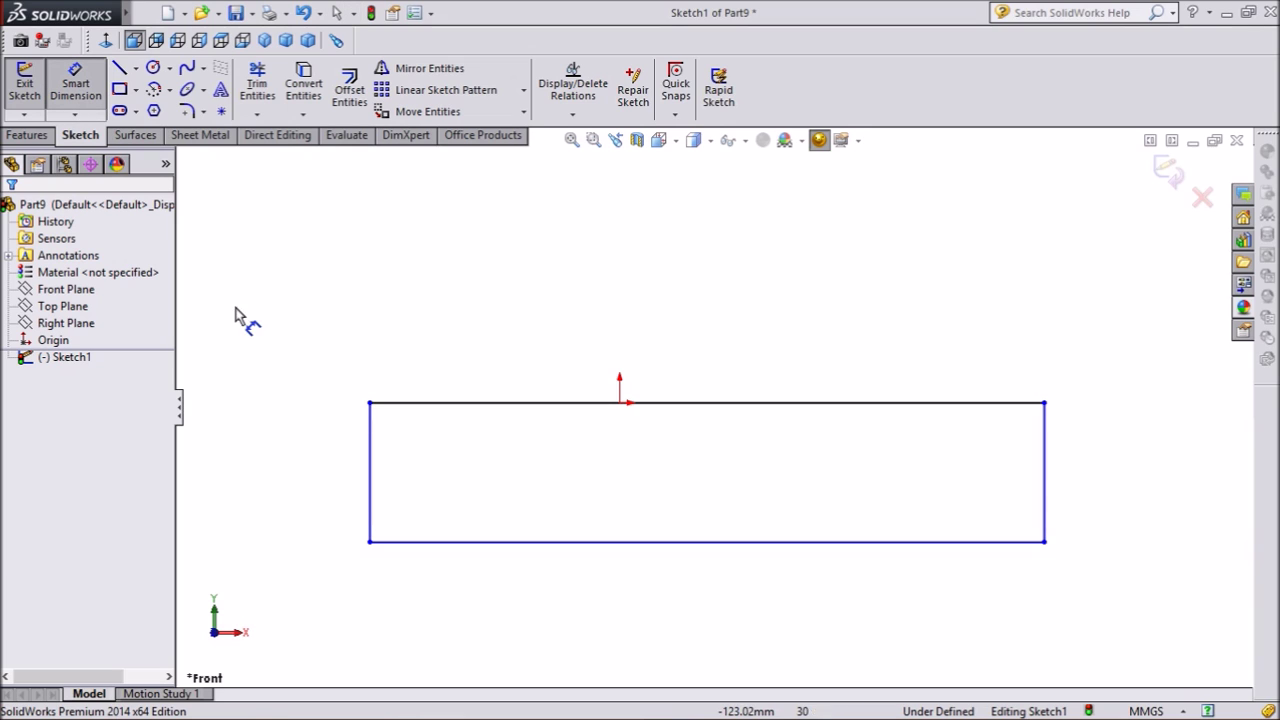
click(620, 404)
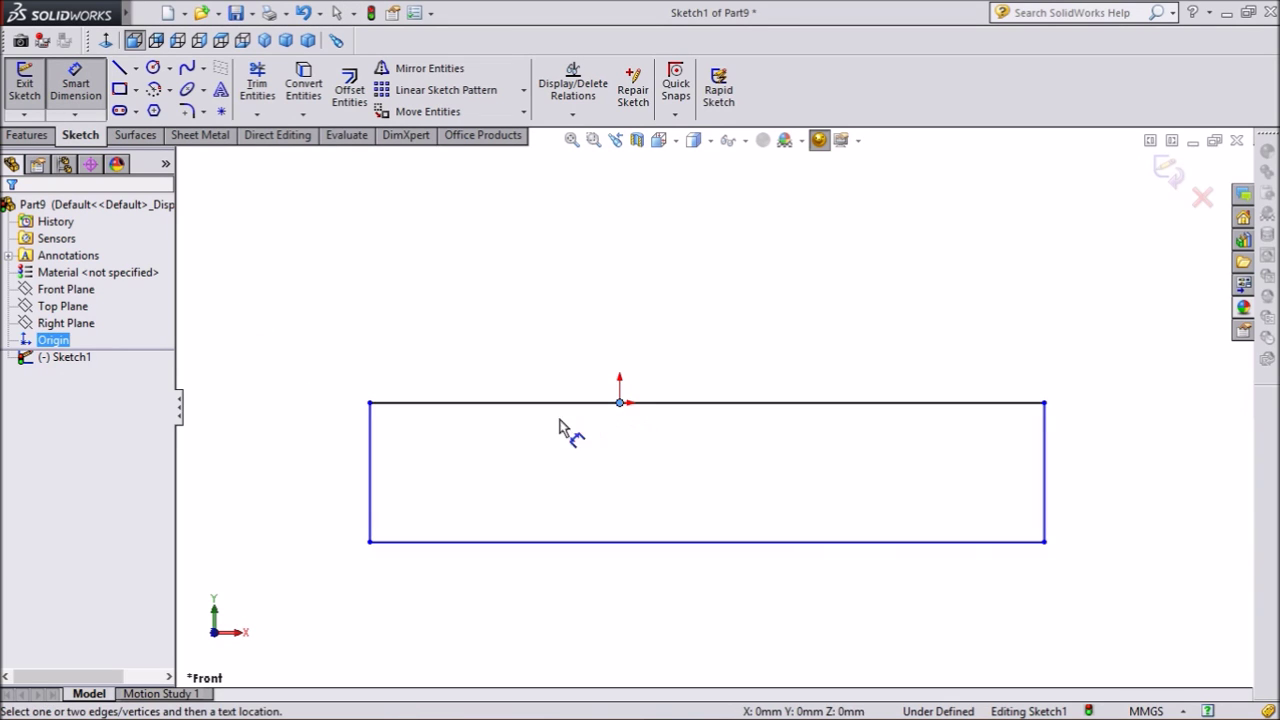
click(371, 403)
click(487, 337)
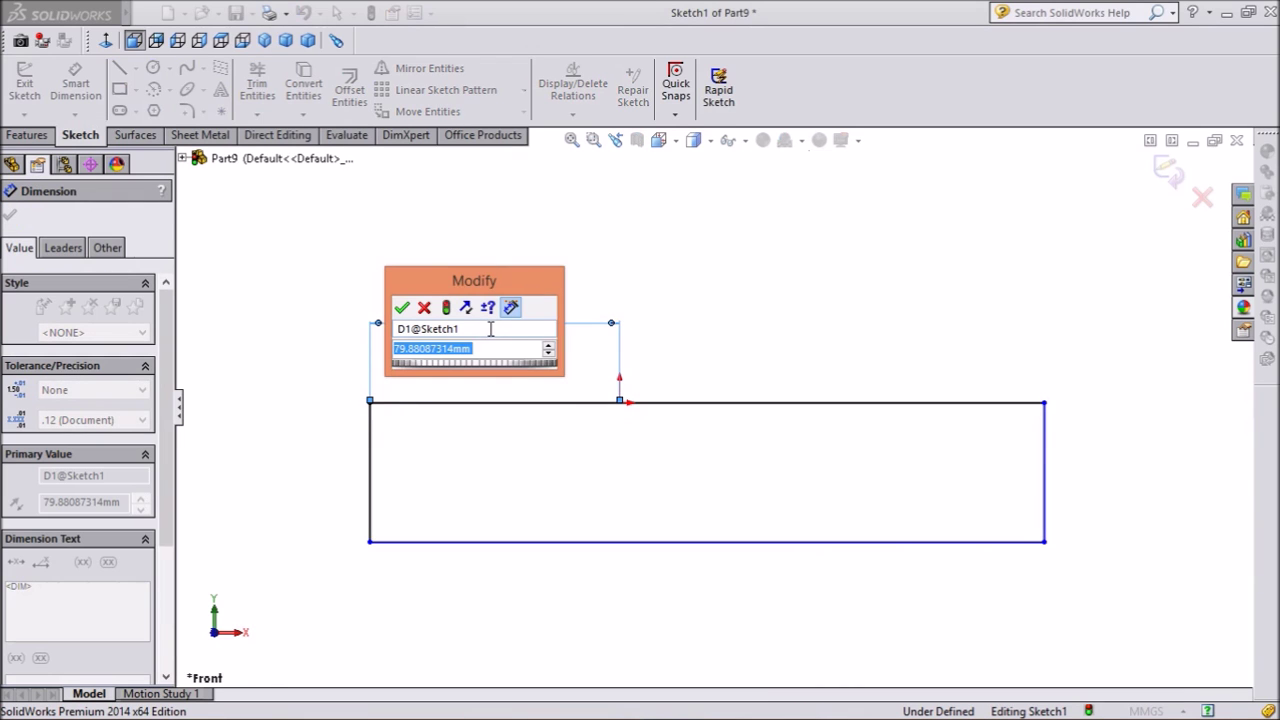
text(146.05)
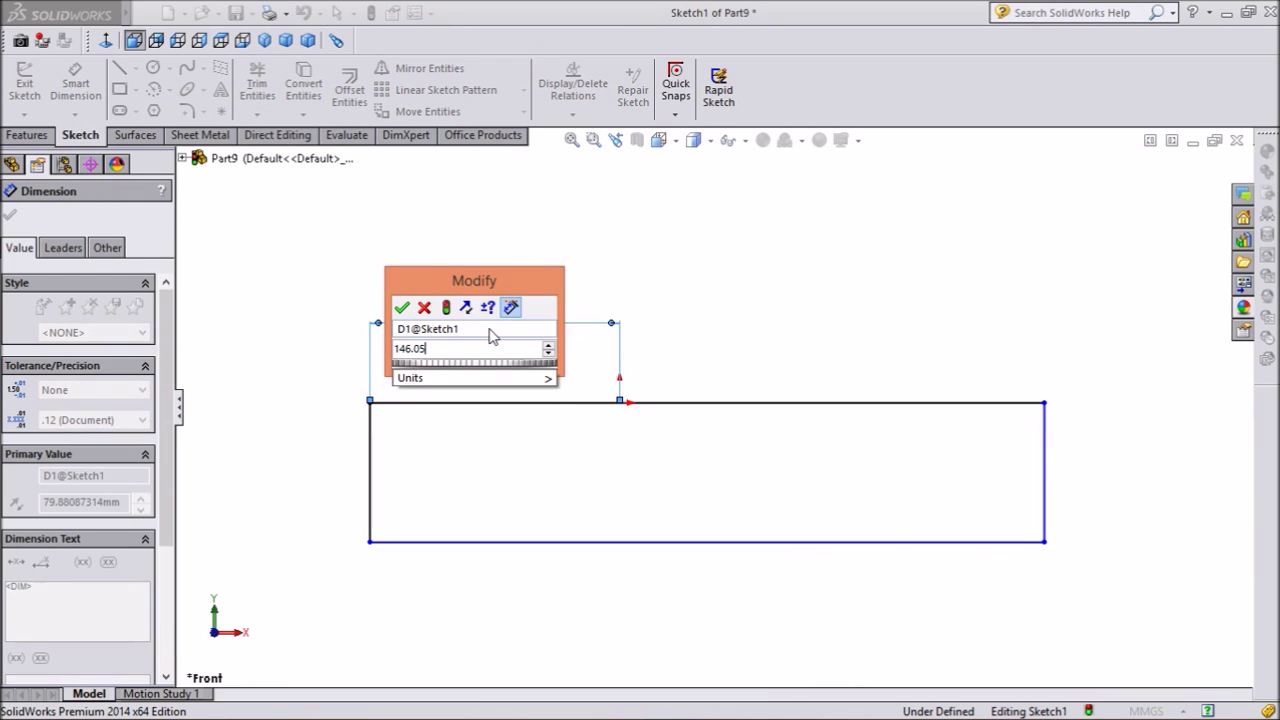
click(402, 307)
Dimension the rectangle's left edge to a height of 63.5 mm
click(371, 471)
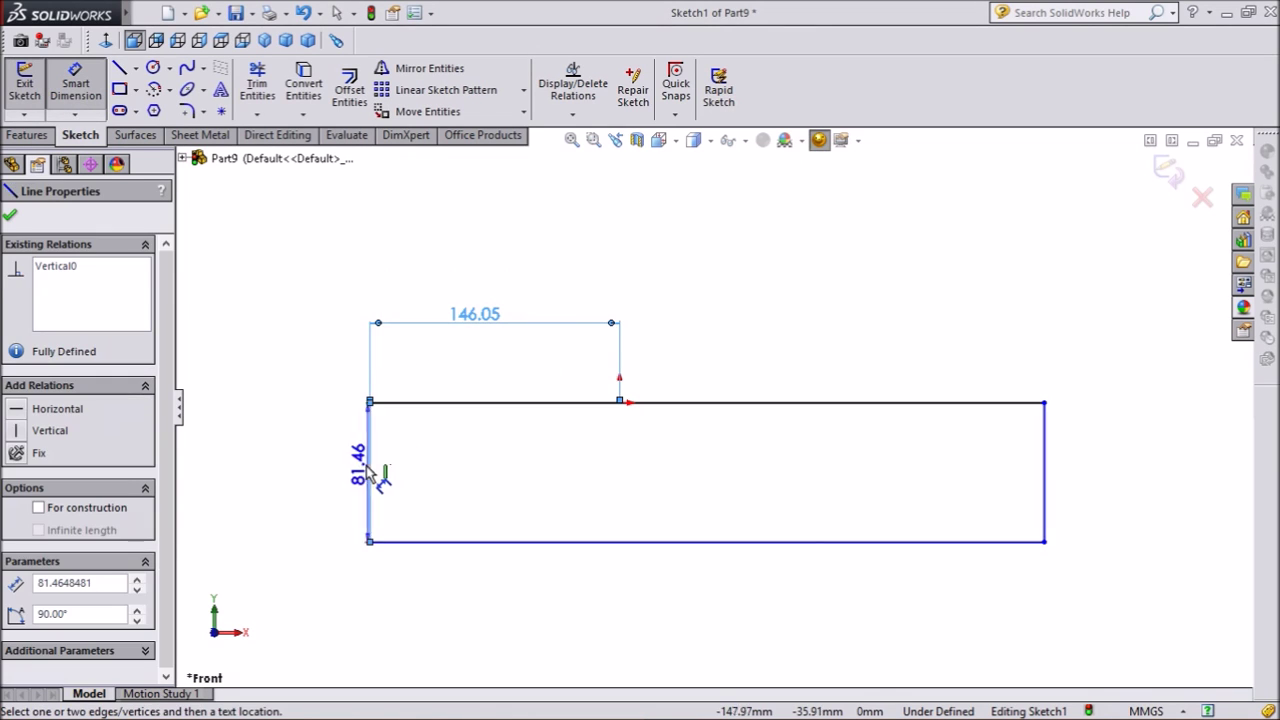
click(299, 471)
text(63.5)
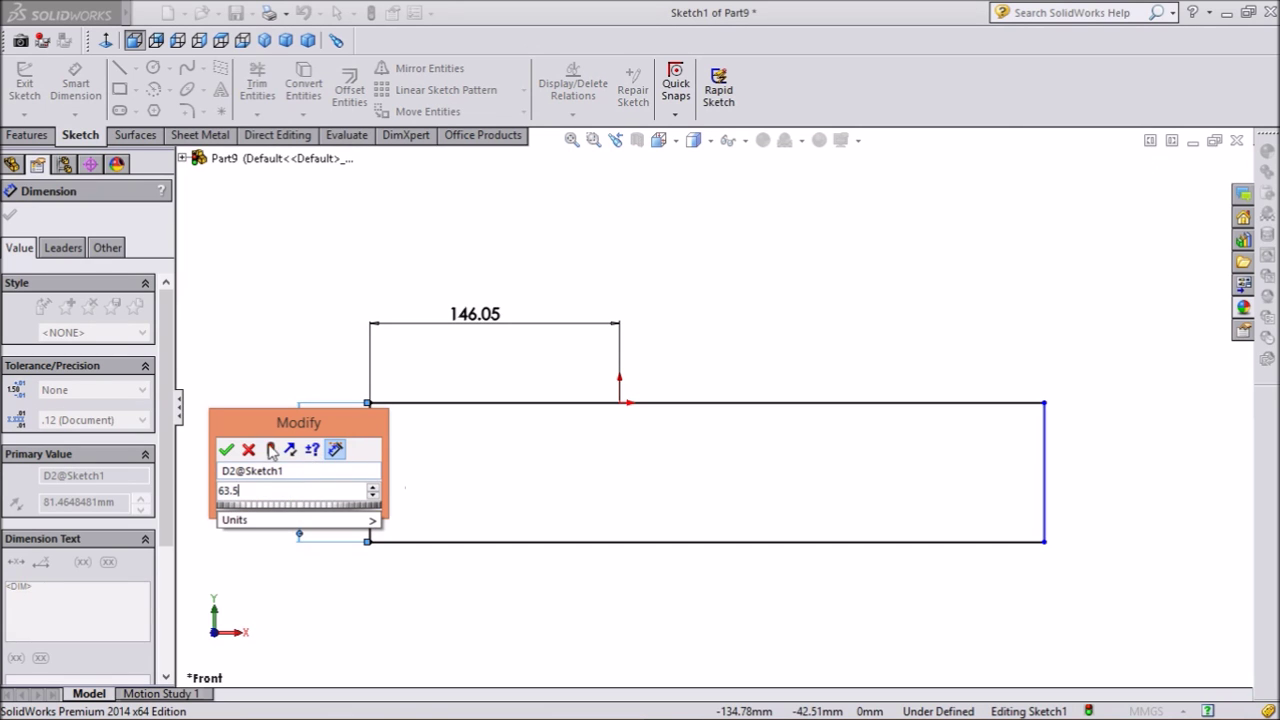
click(226, 452)
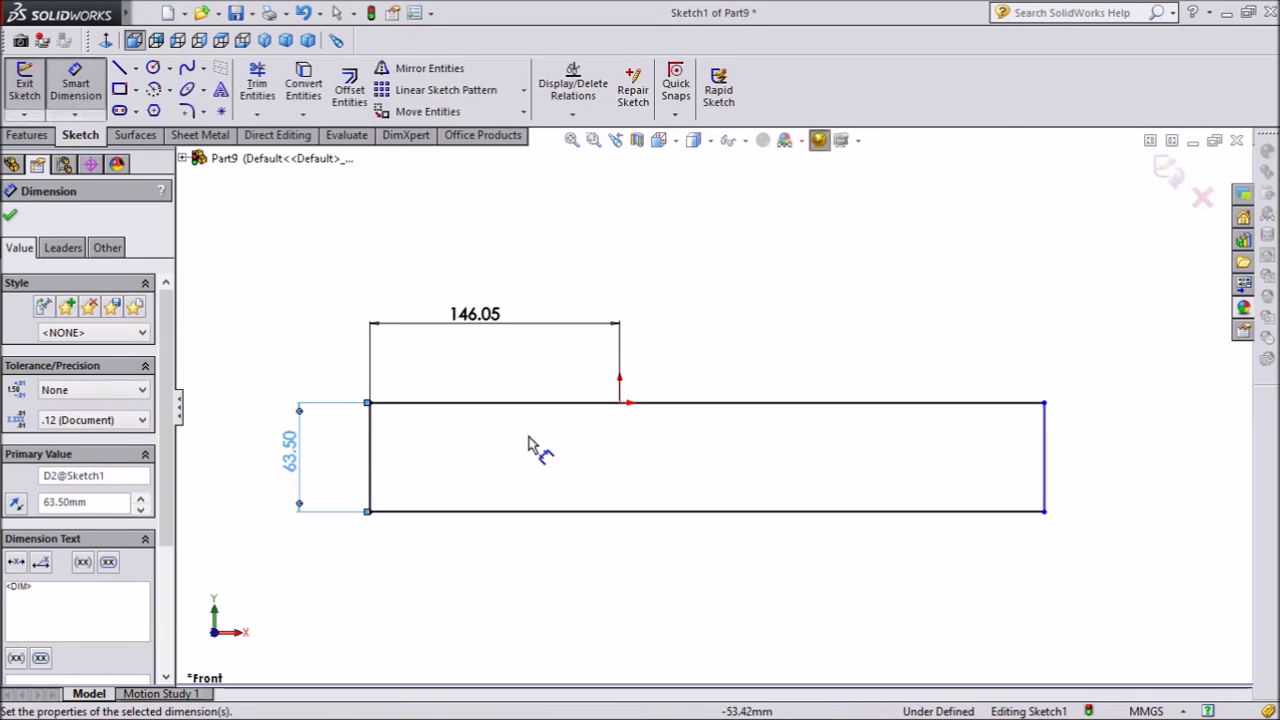
Dimension the rectangle's upper edge to an overall length of 387.35 mm
click(714, 406)
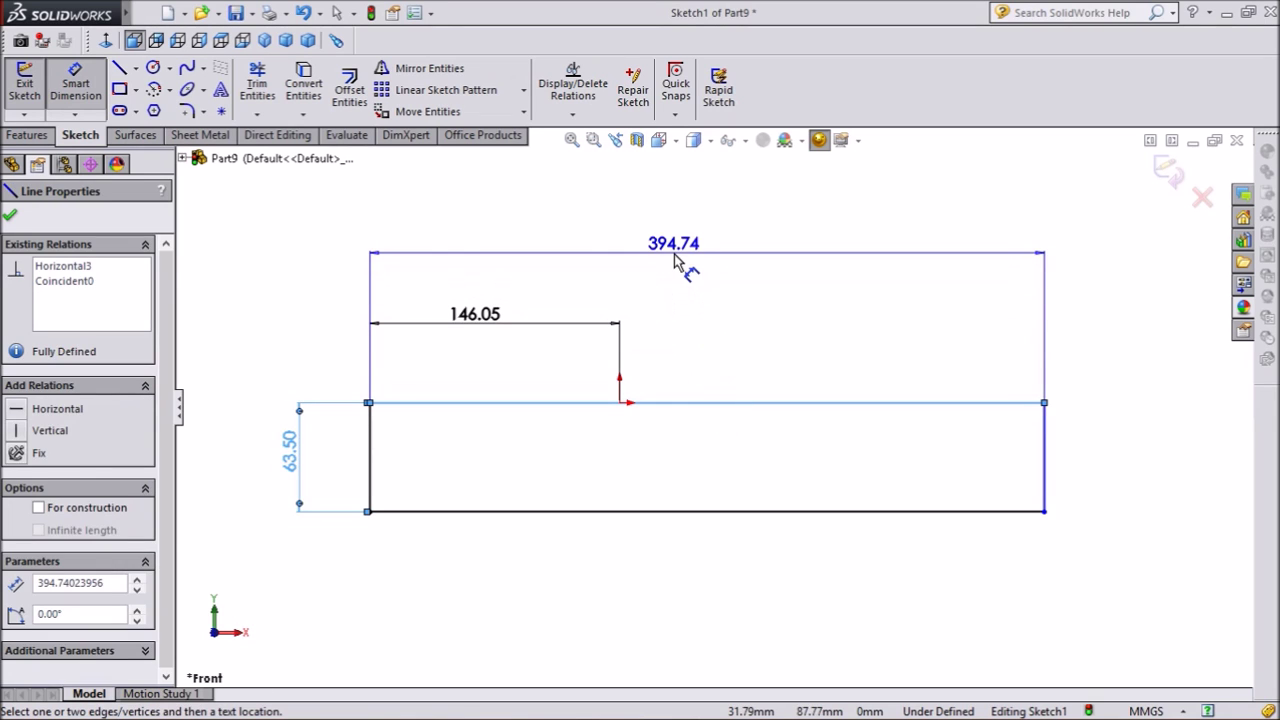
click(678, 252)
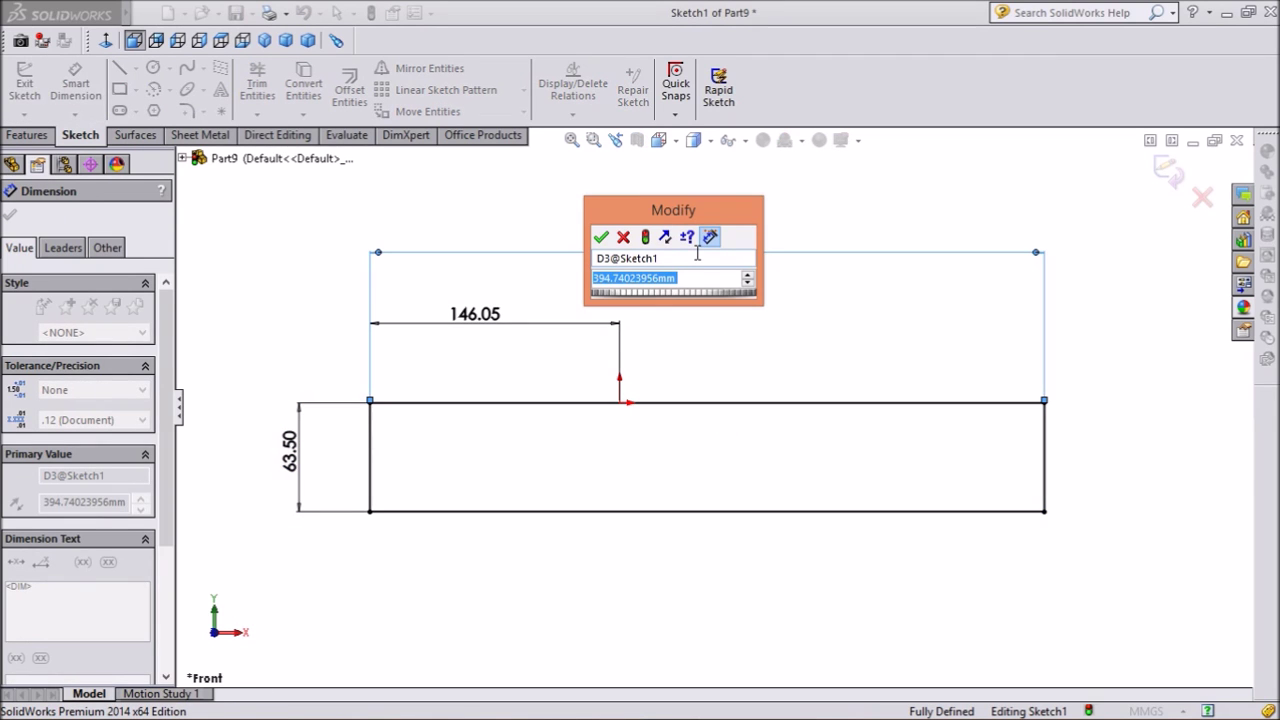
text(387.)
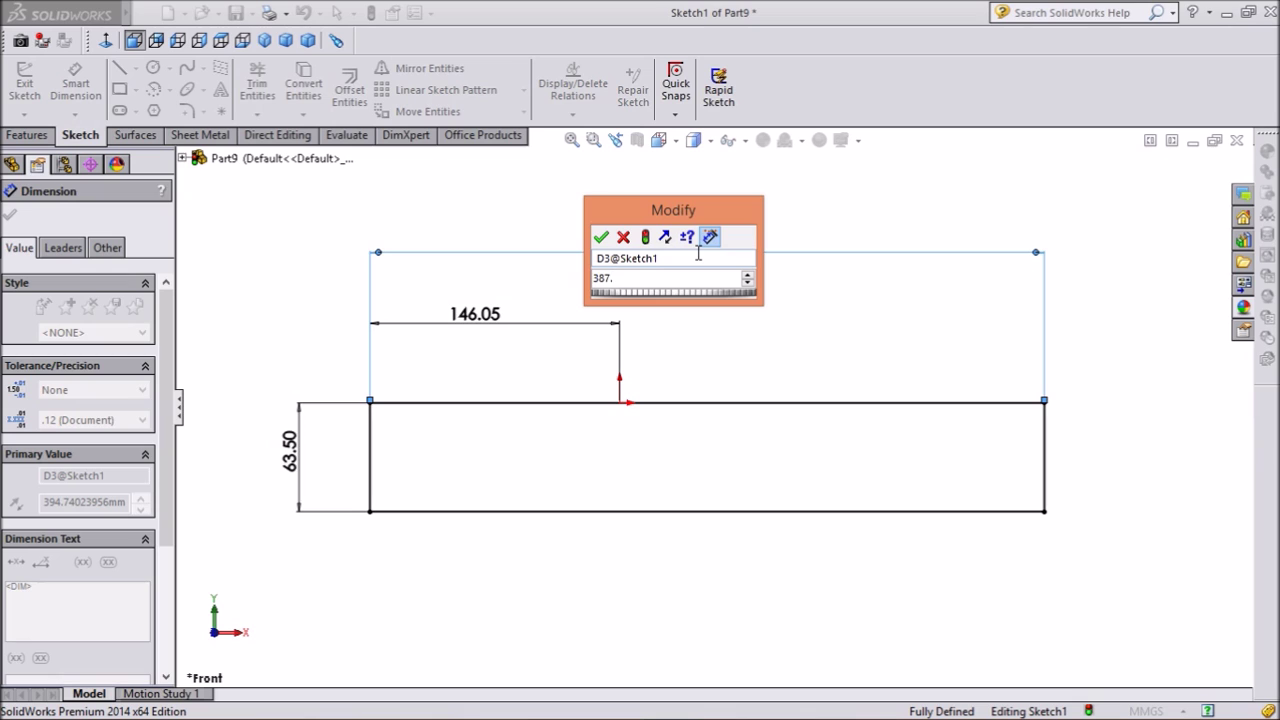
text(35)
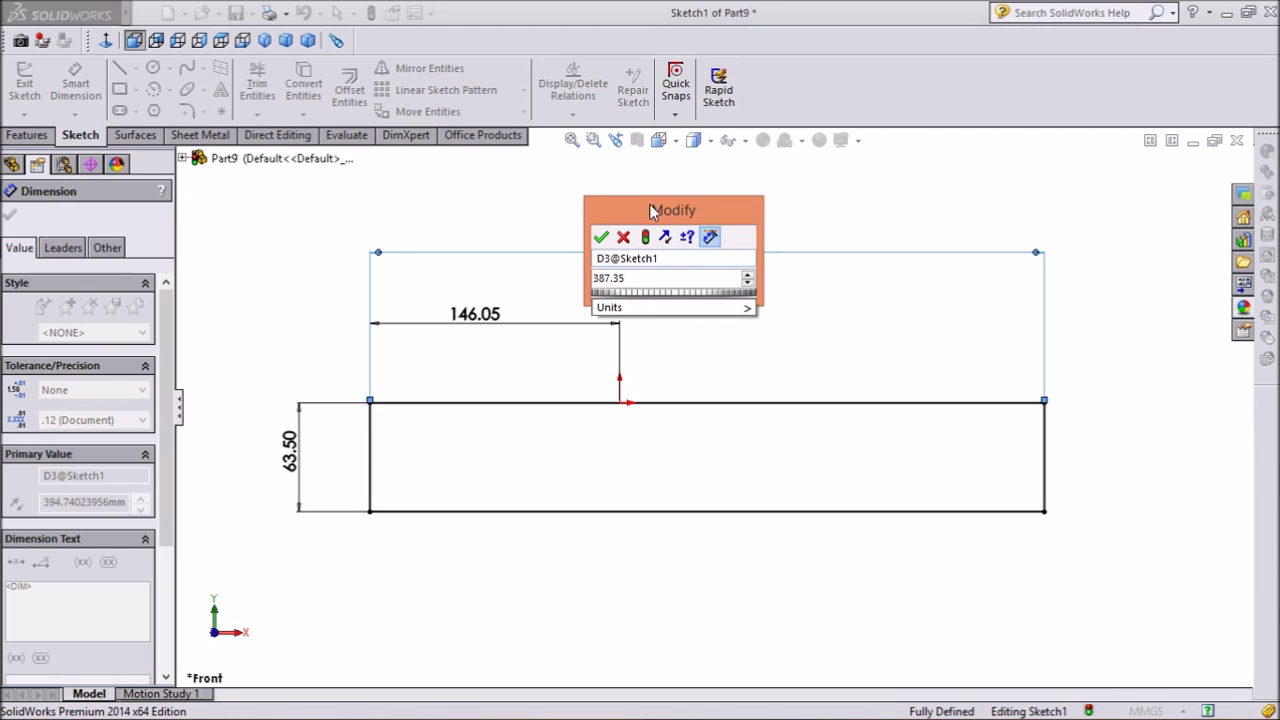
click(601, 238)
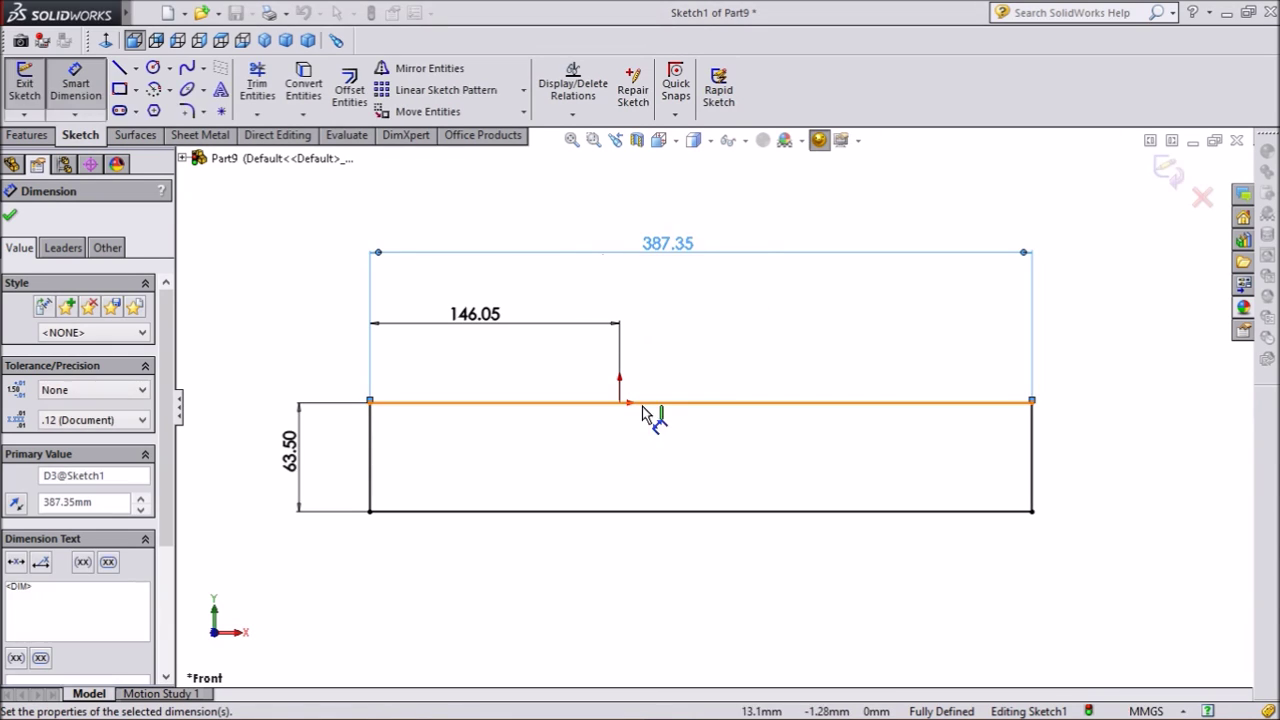
Sketch a center rectangle about 40 mm across inside the left end of the large rectangle
click(136, 90)
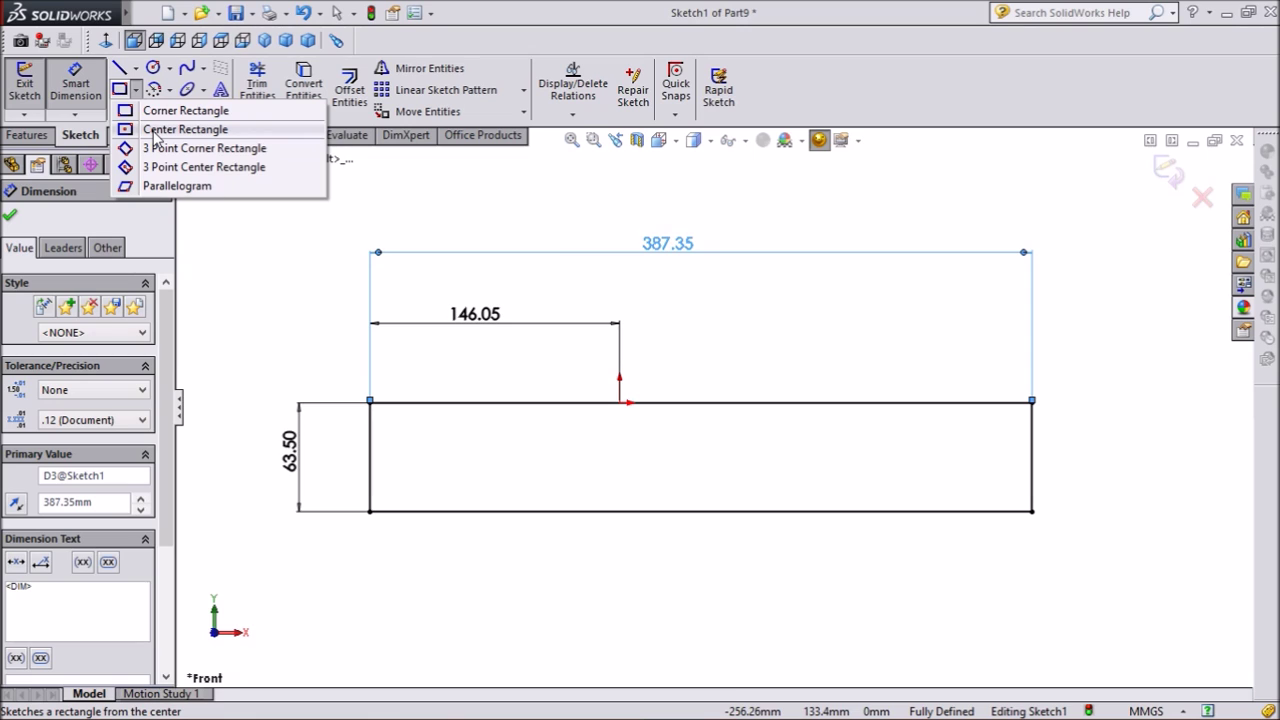
click(157, 130)
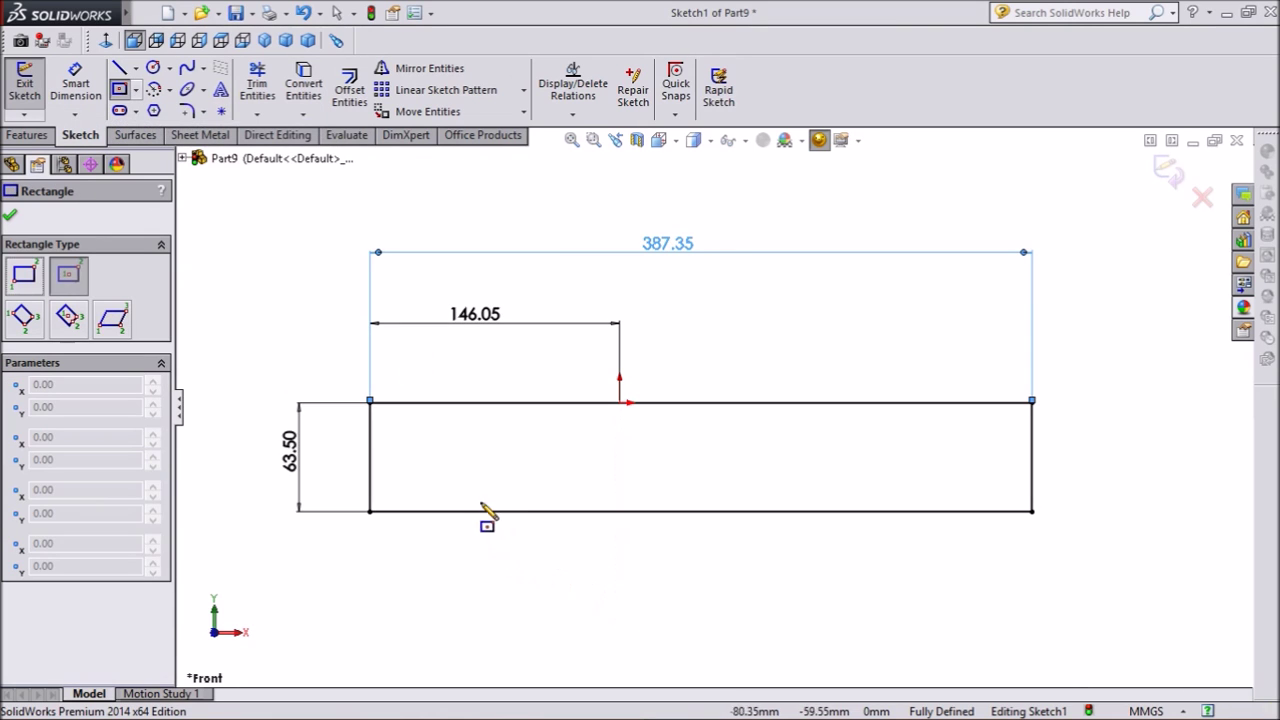
click(452, 454)
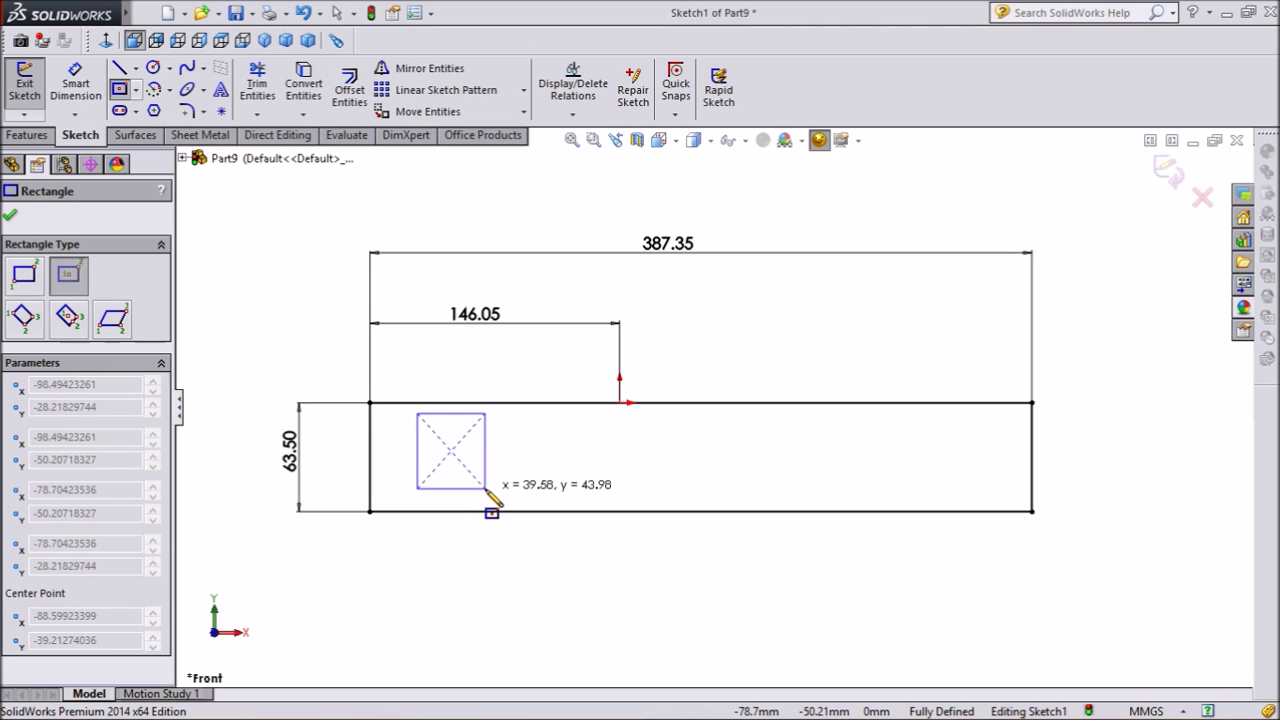
click(486, 490)
scroll(486, 492, down, 3)
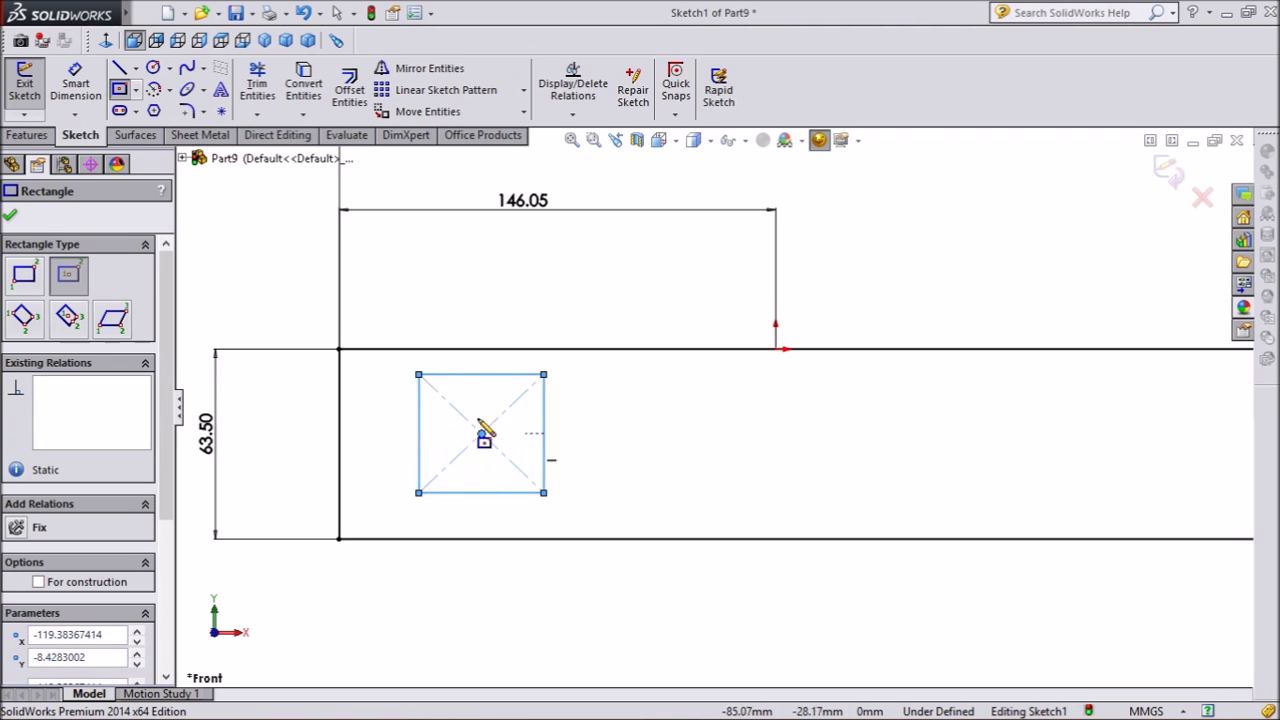
click(11, 218)
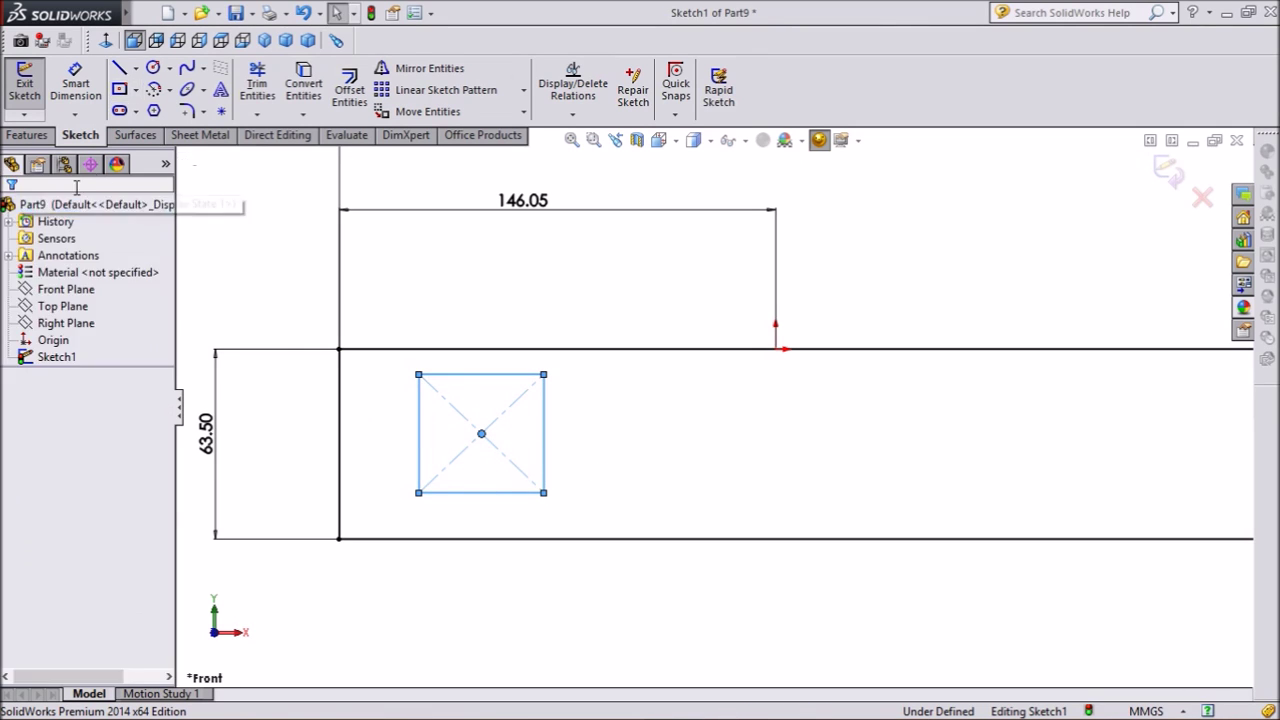
Draw a horizontal centerline from the midpoint of the large rectangle's left edge to the midpoint of the inner rectangle's left edge
click(137, 75)
click(148, 110)
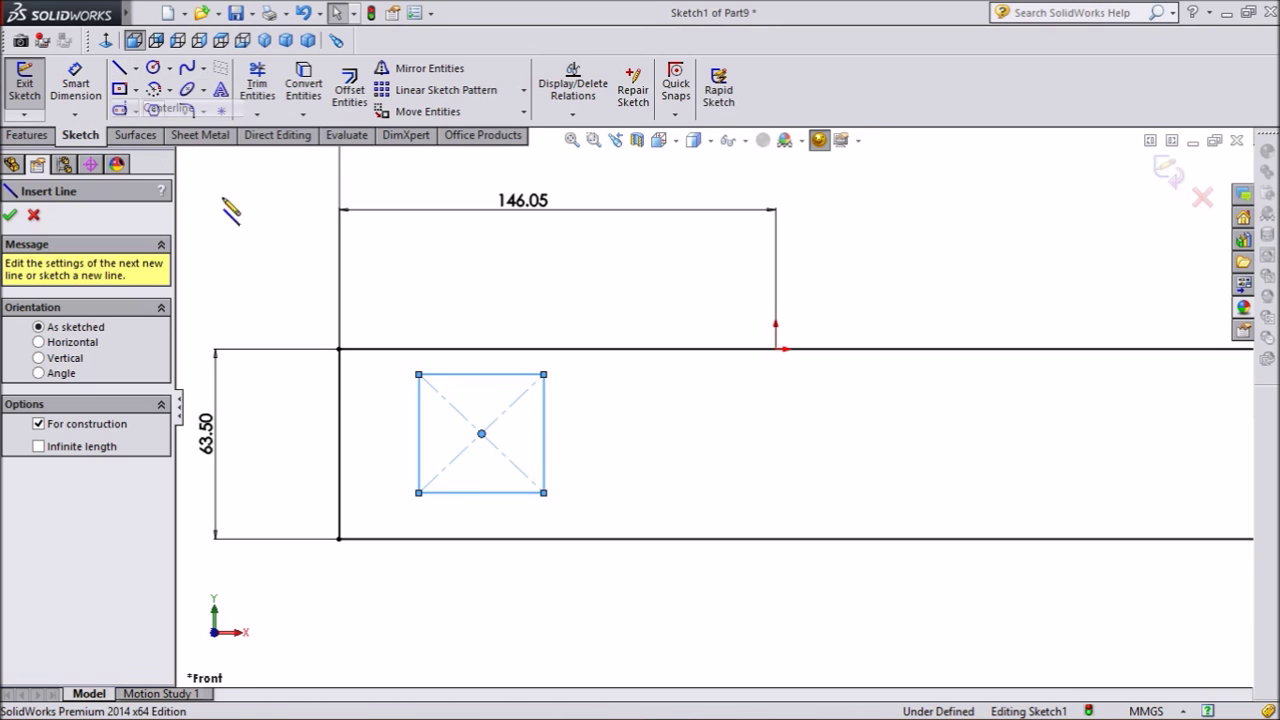
click(338, 443)
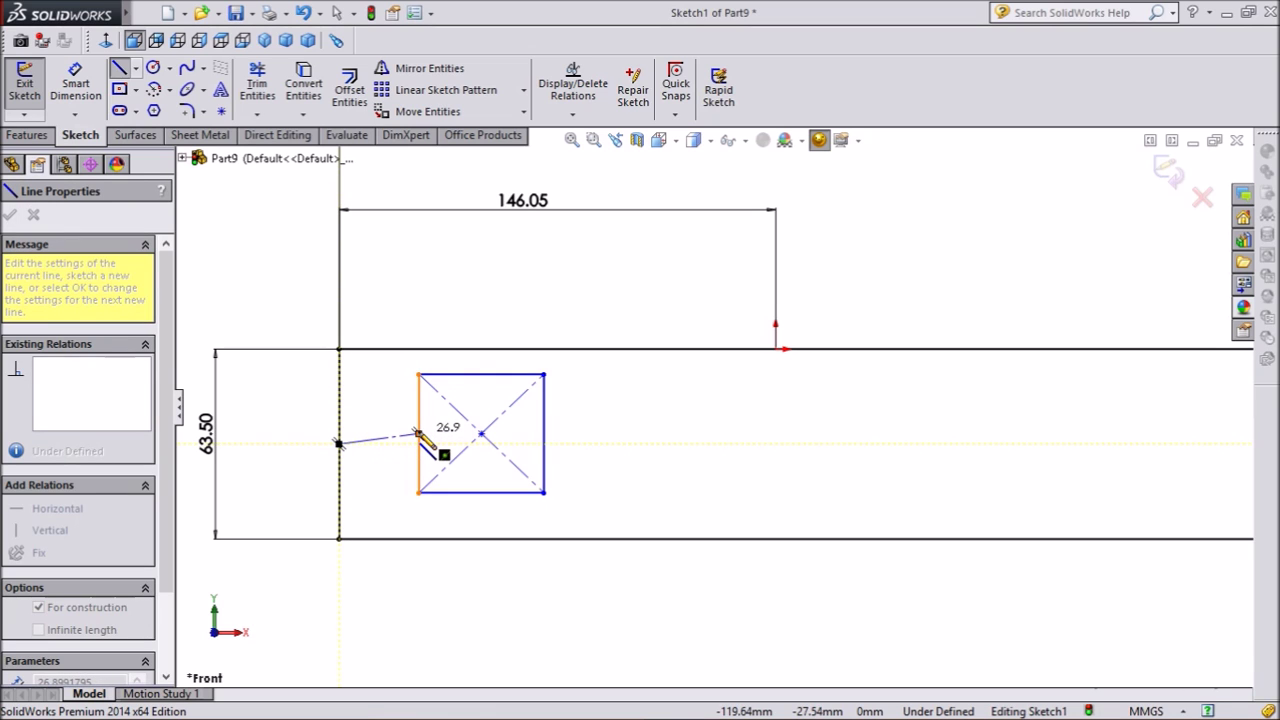
click(378, 438)
right_click(400, 600)
click(440, 159)
scroll(404, 459, down, 2)
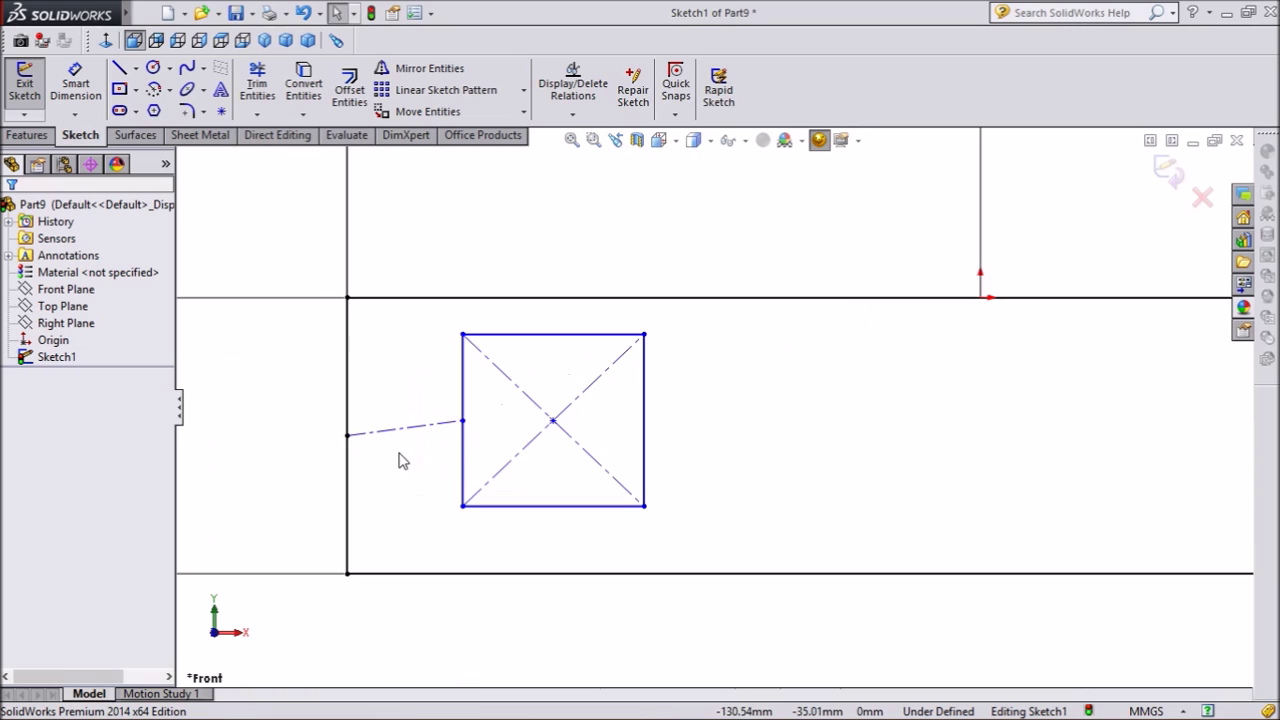
click(406, 437)
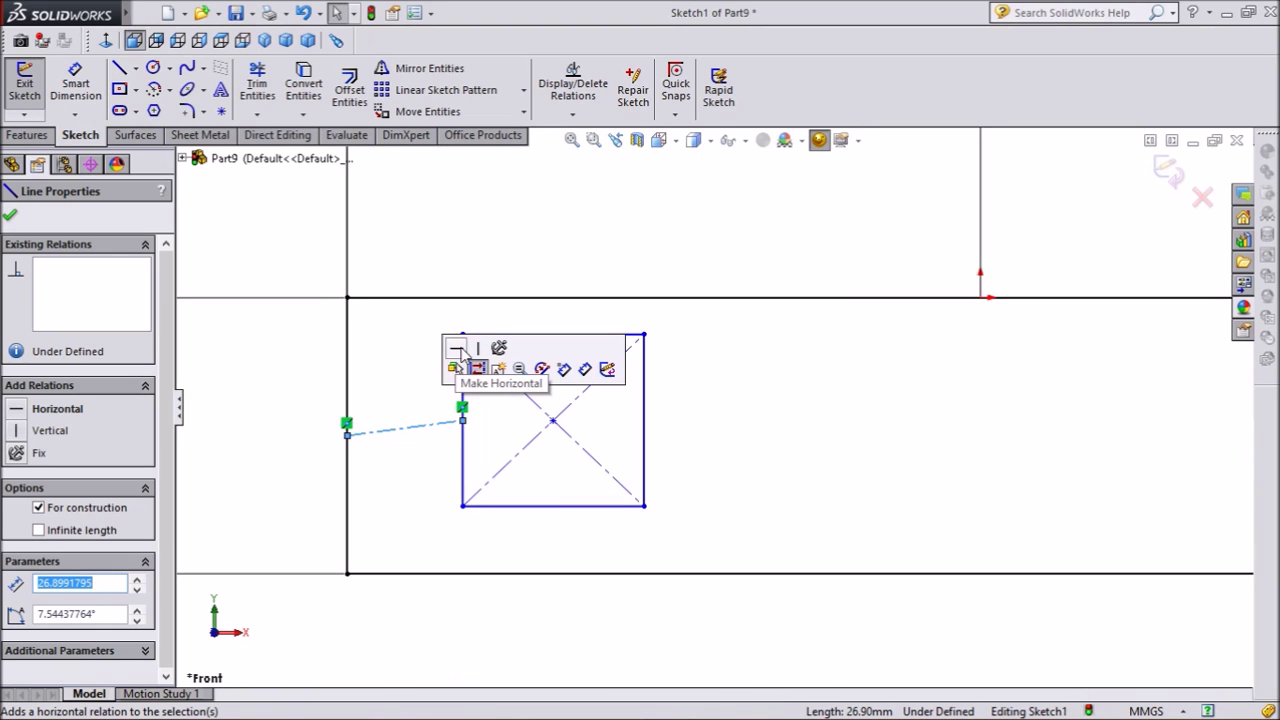
click(456, 350)
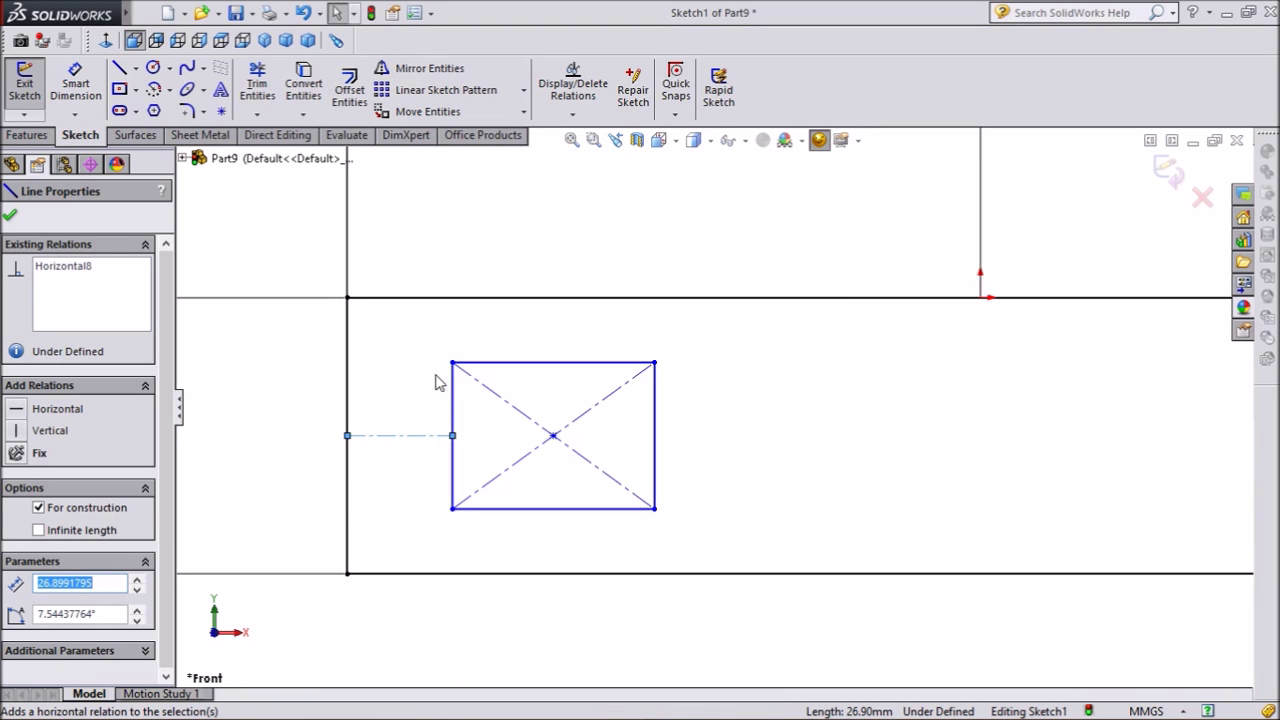
Dimension the inner rectangle's upper edge to a width of 31.75 mm
click(75, 88)
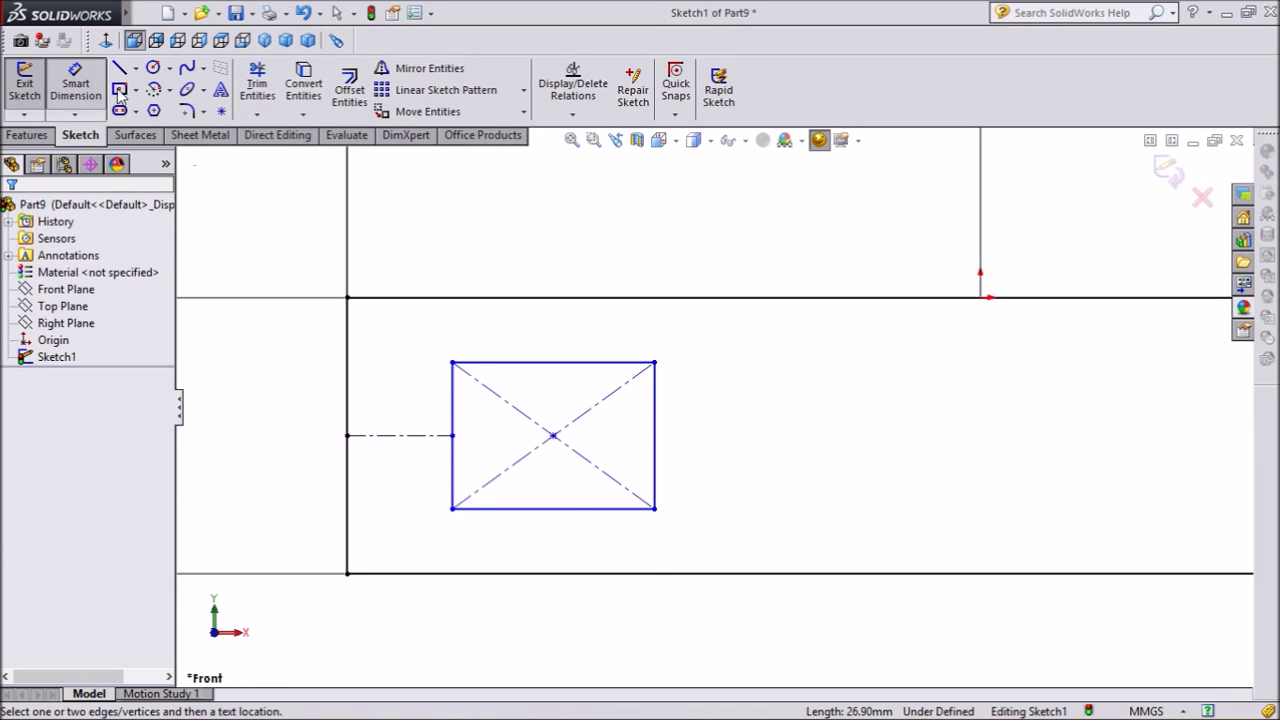
click(567, 364)
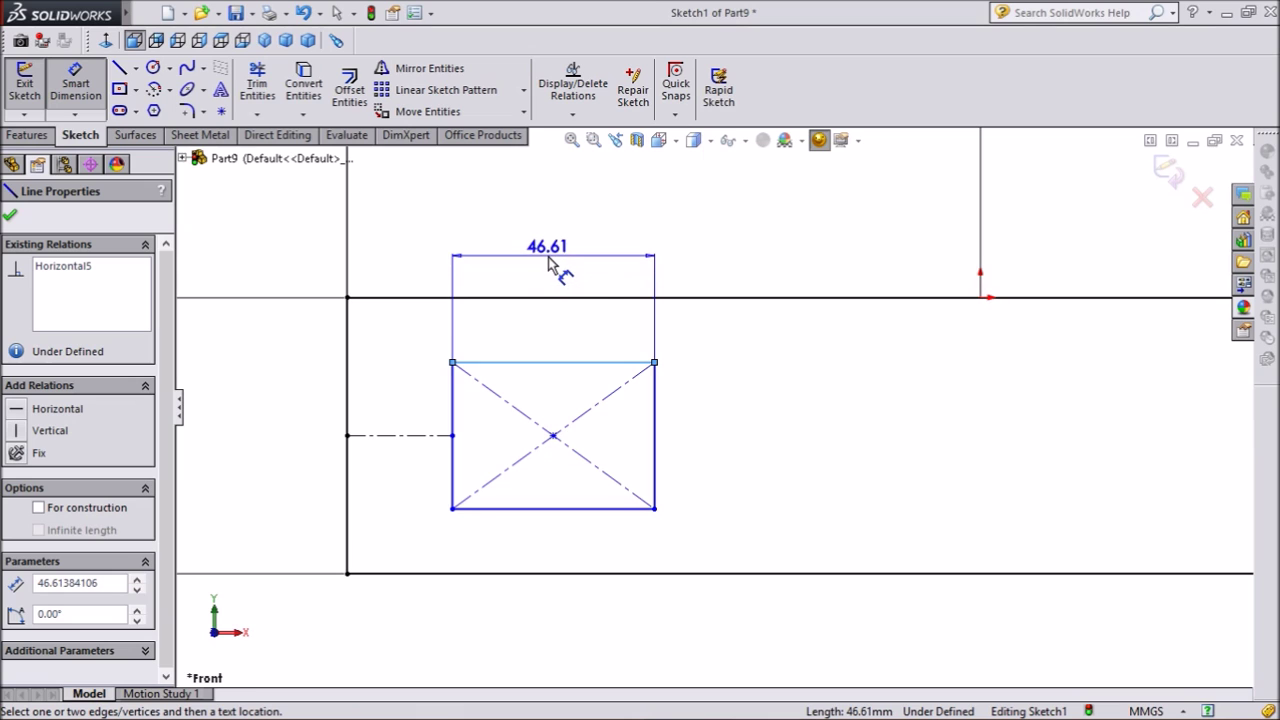
click(548, 263)
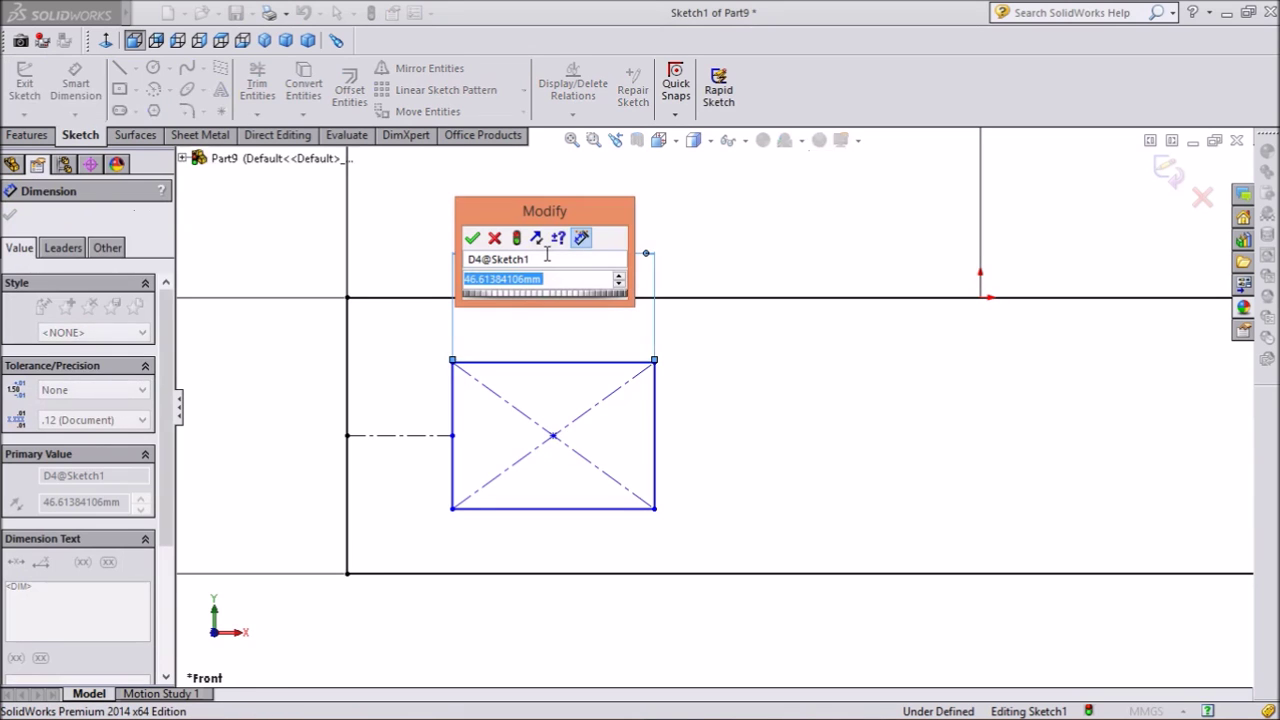
text(31.)
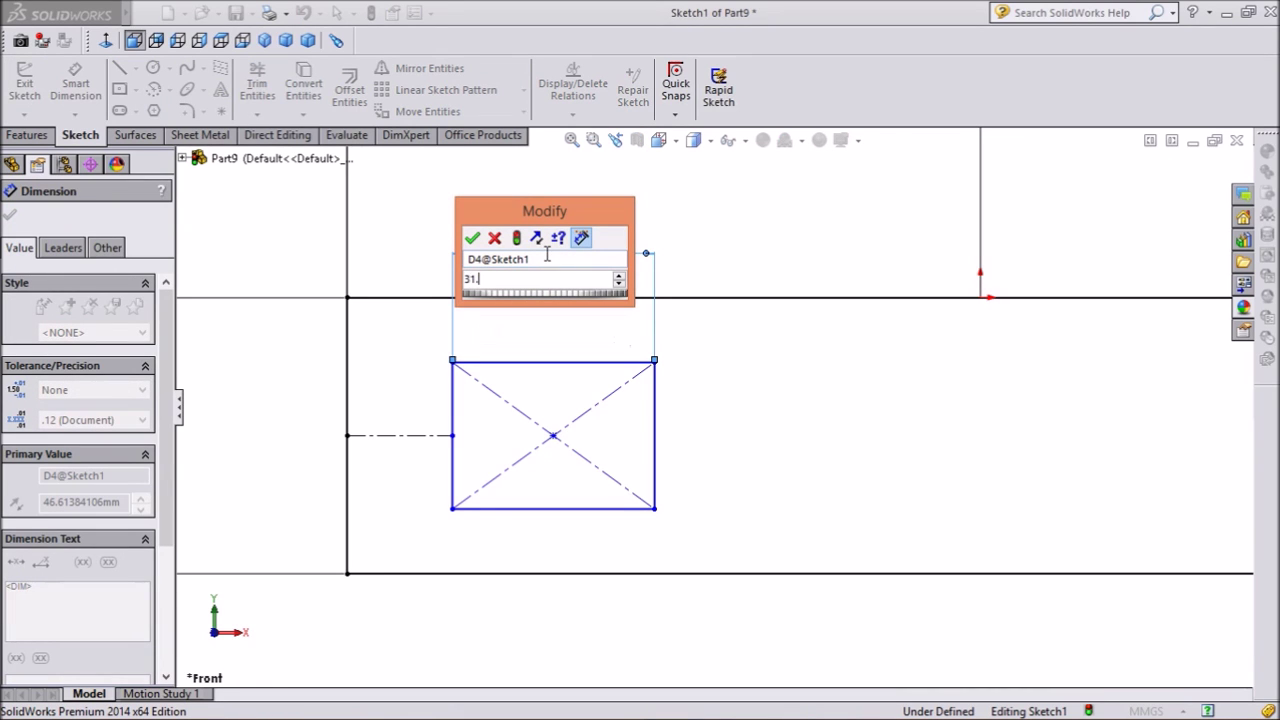
text(75)
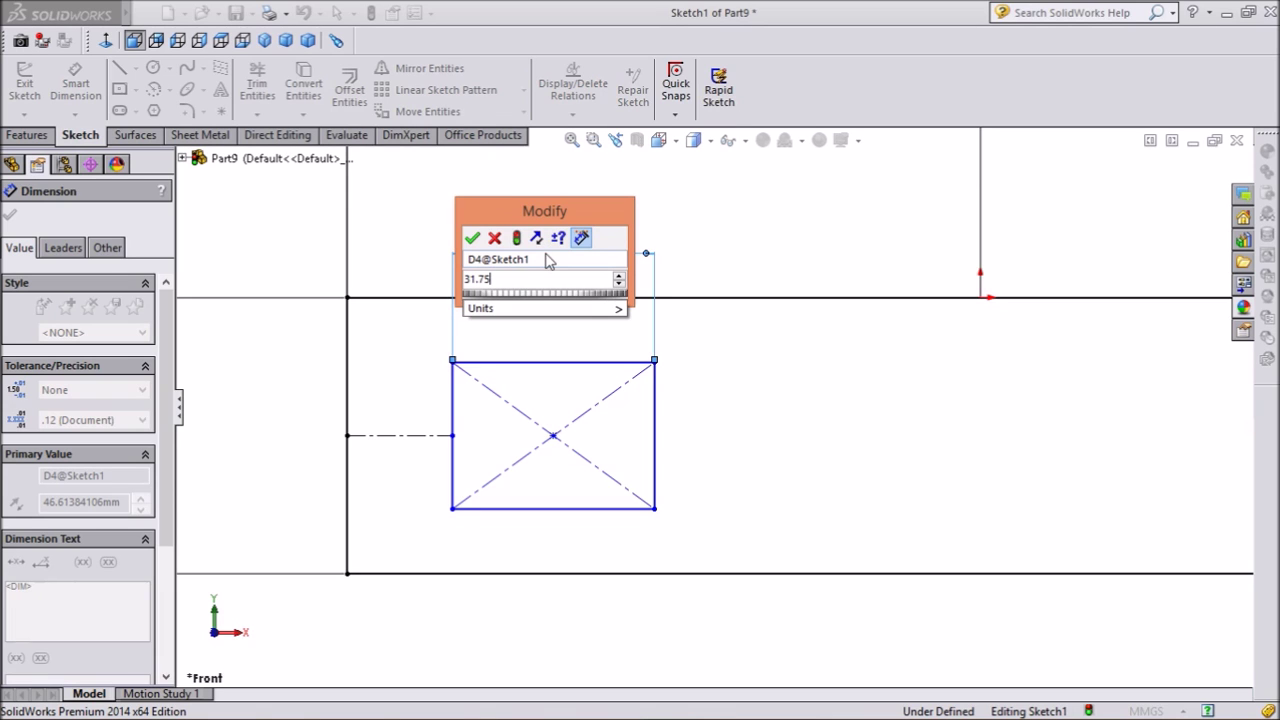
click(473, 238)
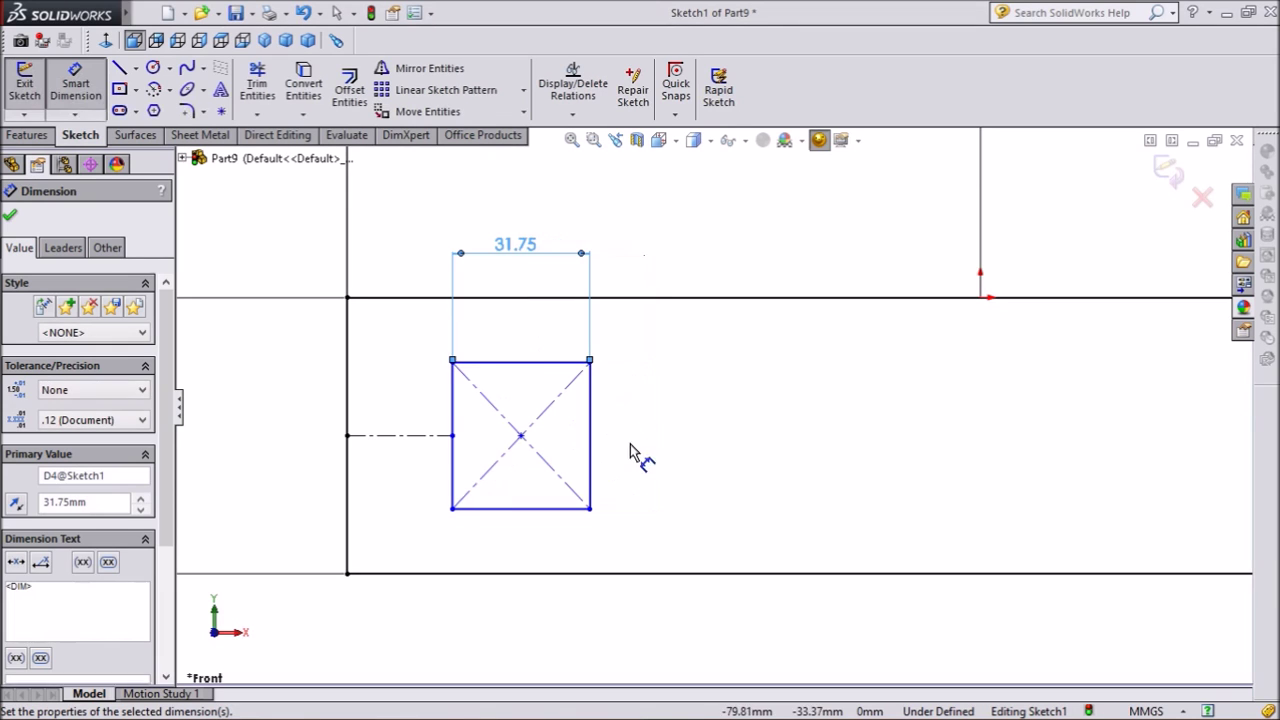
Dimension the inner rectangle's right edge to a height of 38.1 mm
click(607, 442)
click(662, 437)
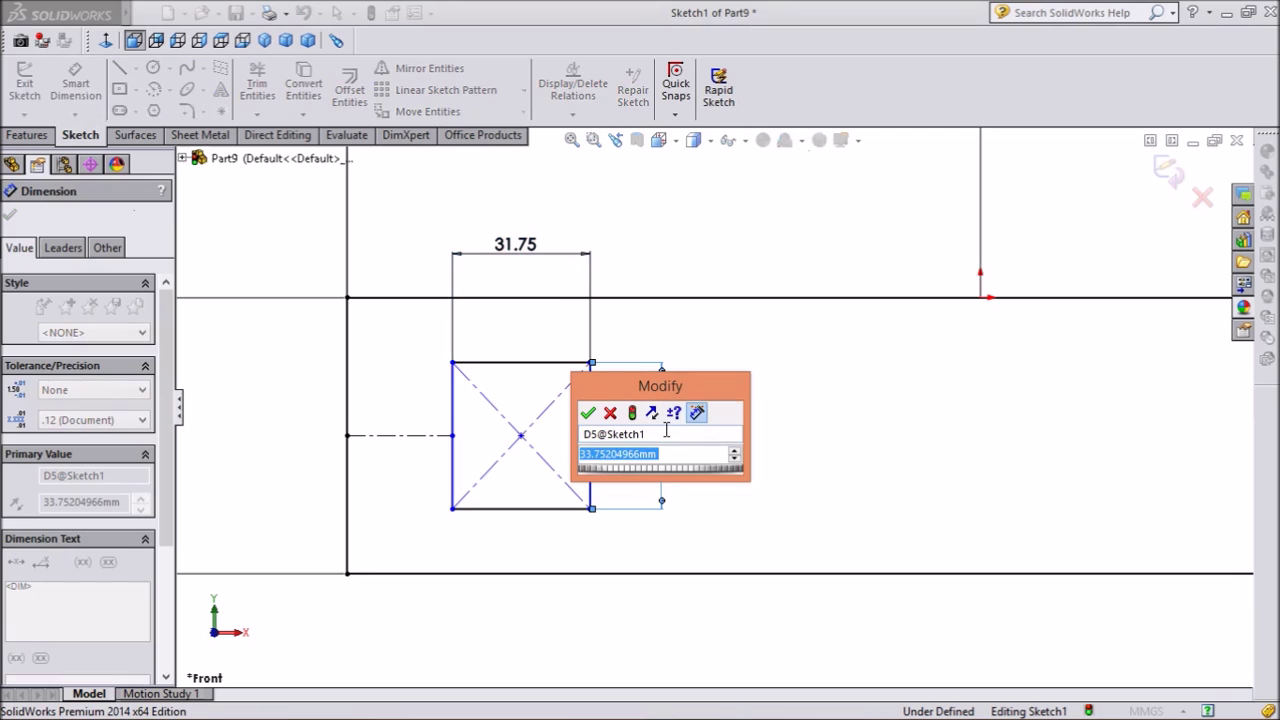
text(38.1)
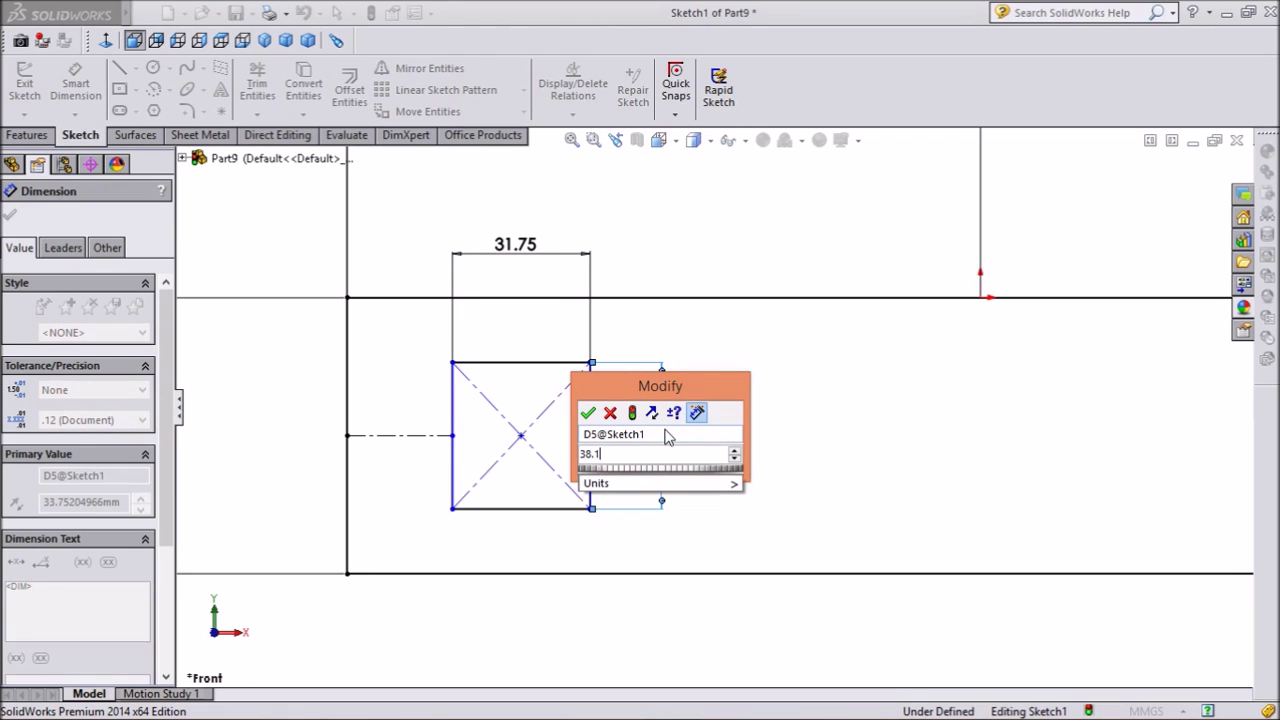
click(588, 413)
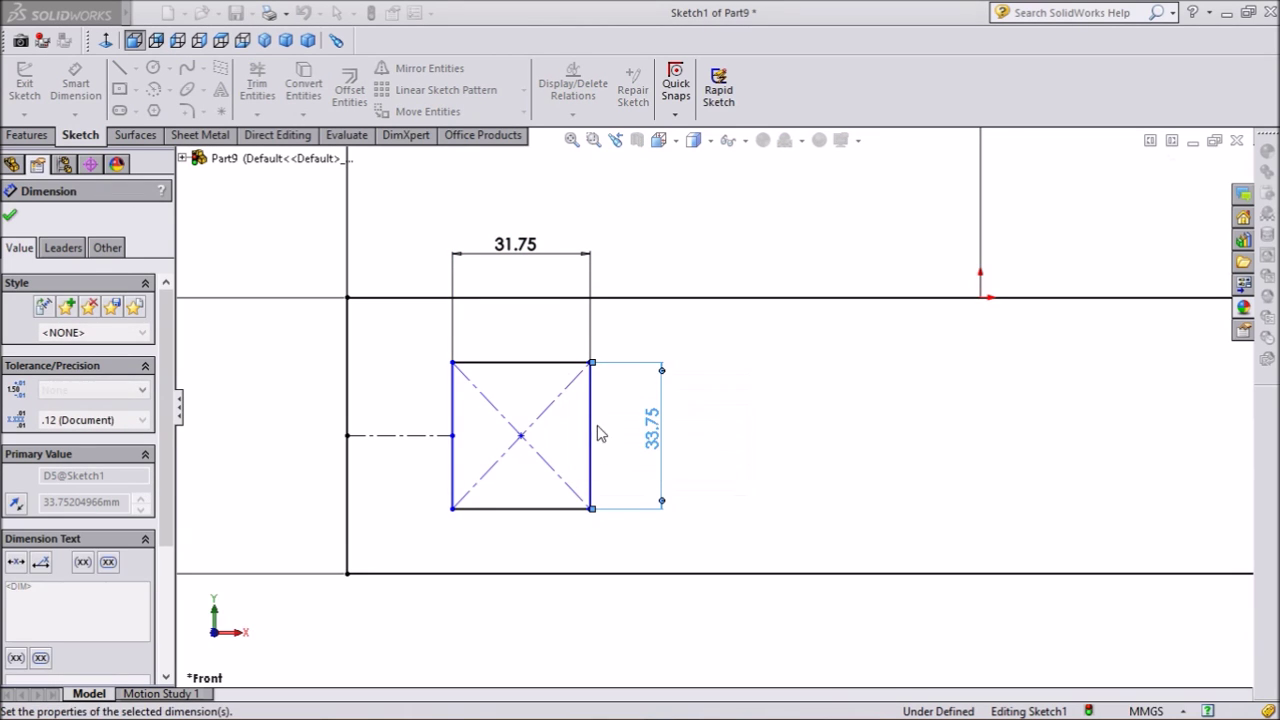
Dimension the distance between the left edges of the inner and large rectangles as 27.31 mm
click(453, 468)
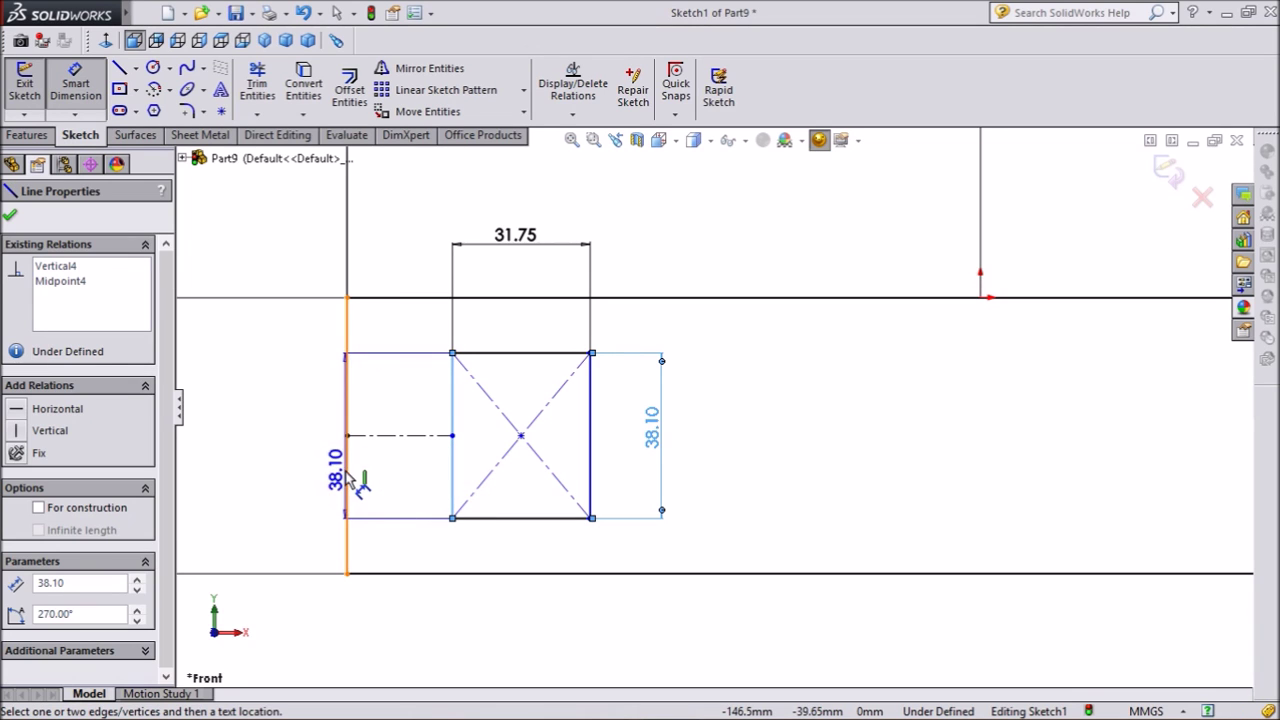
click(347, 462)
click(400, 640)
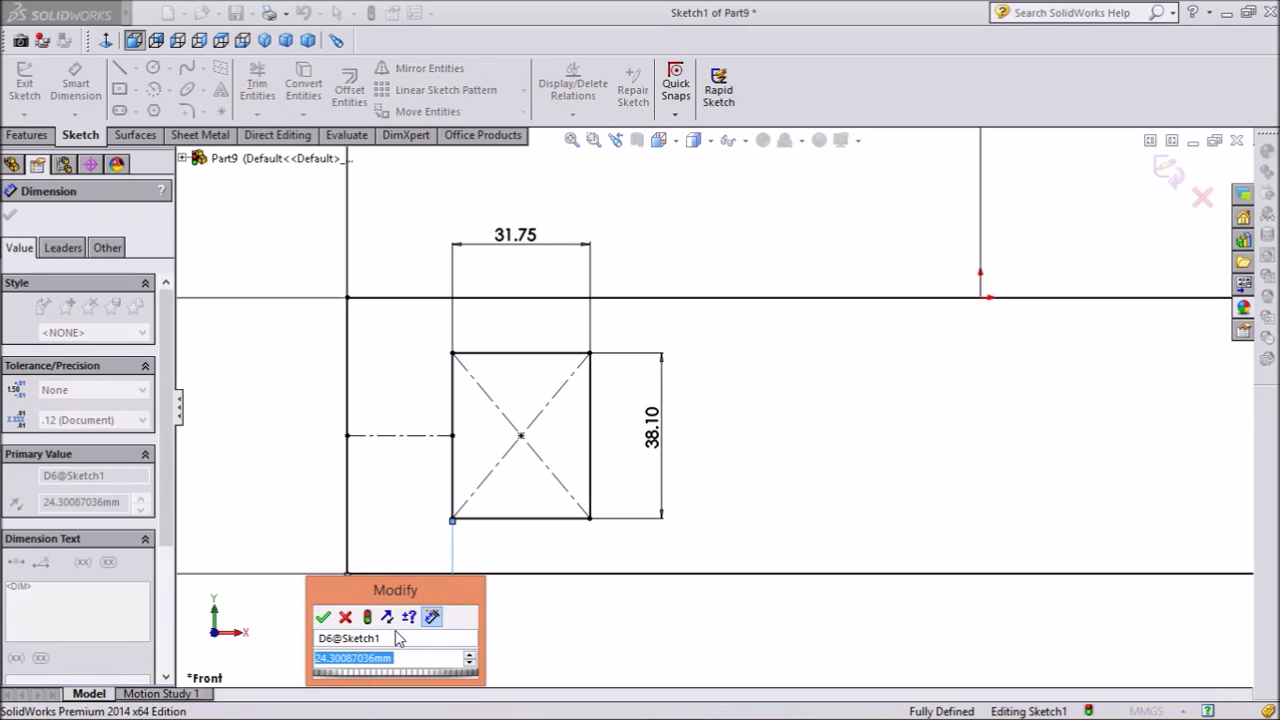
text(27.31)
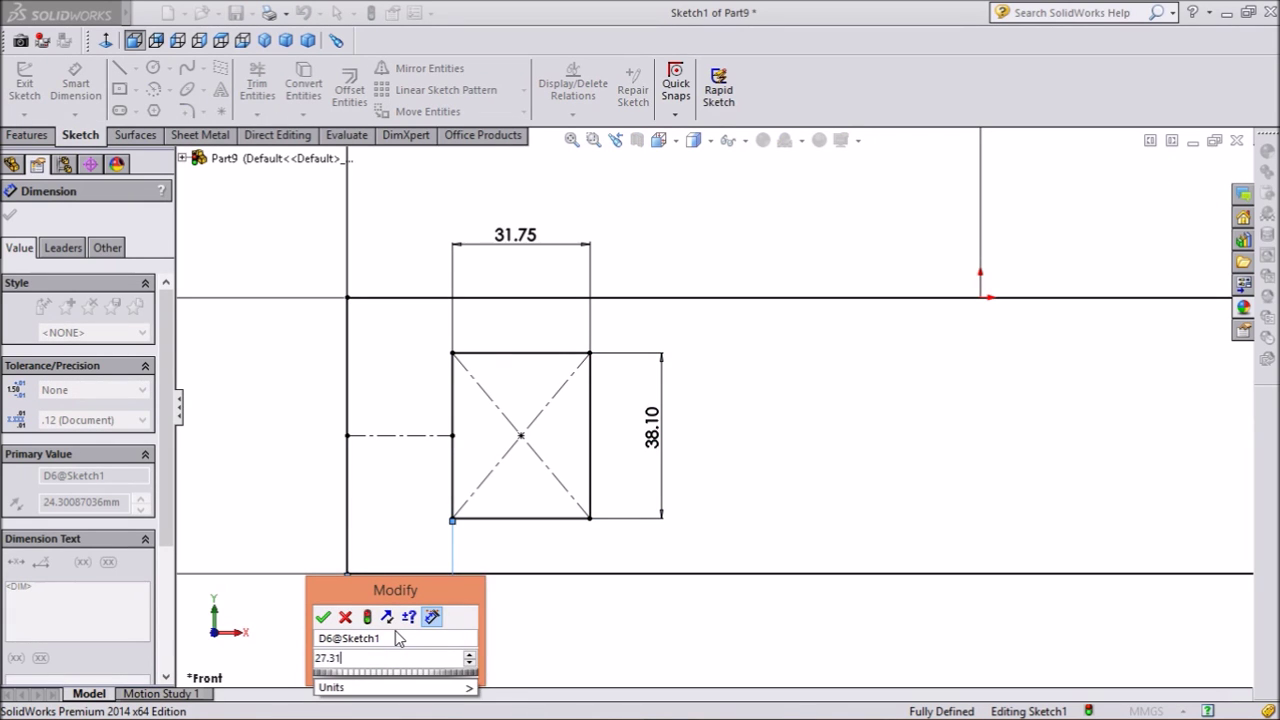
click(324, 617)
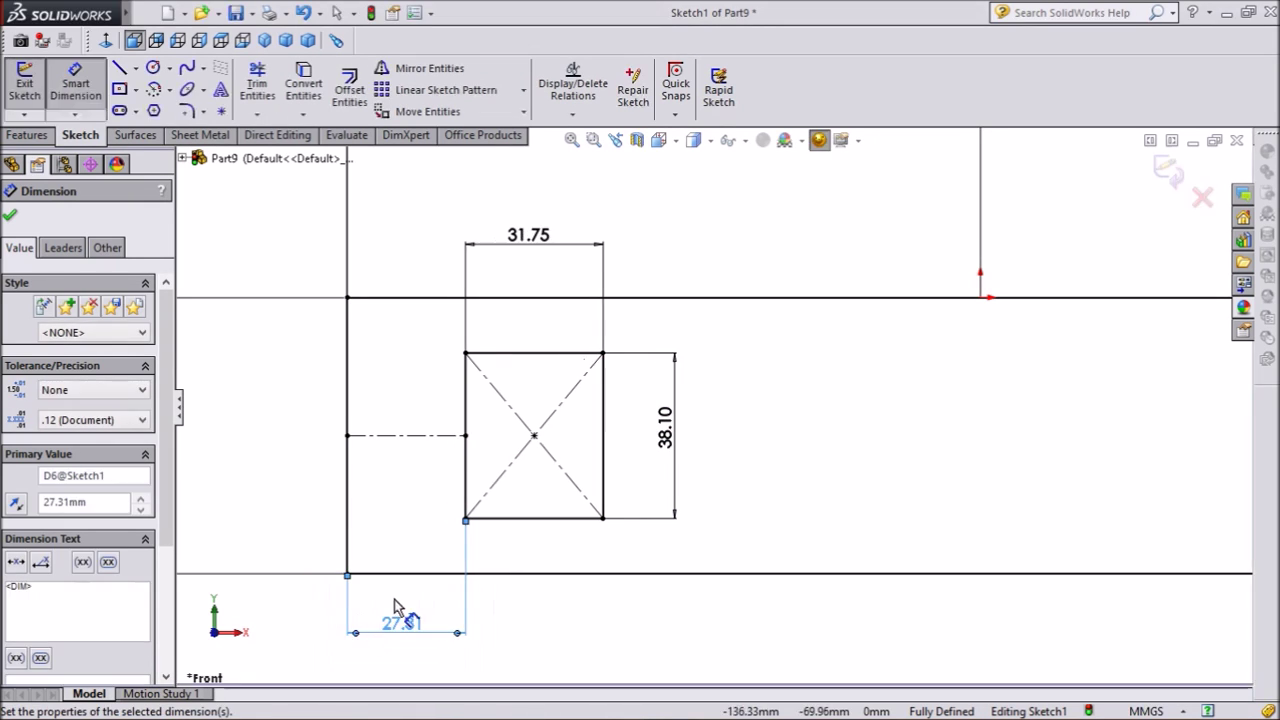
click(12, 219)
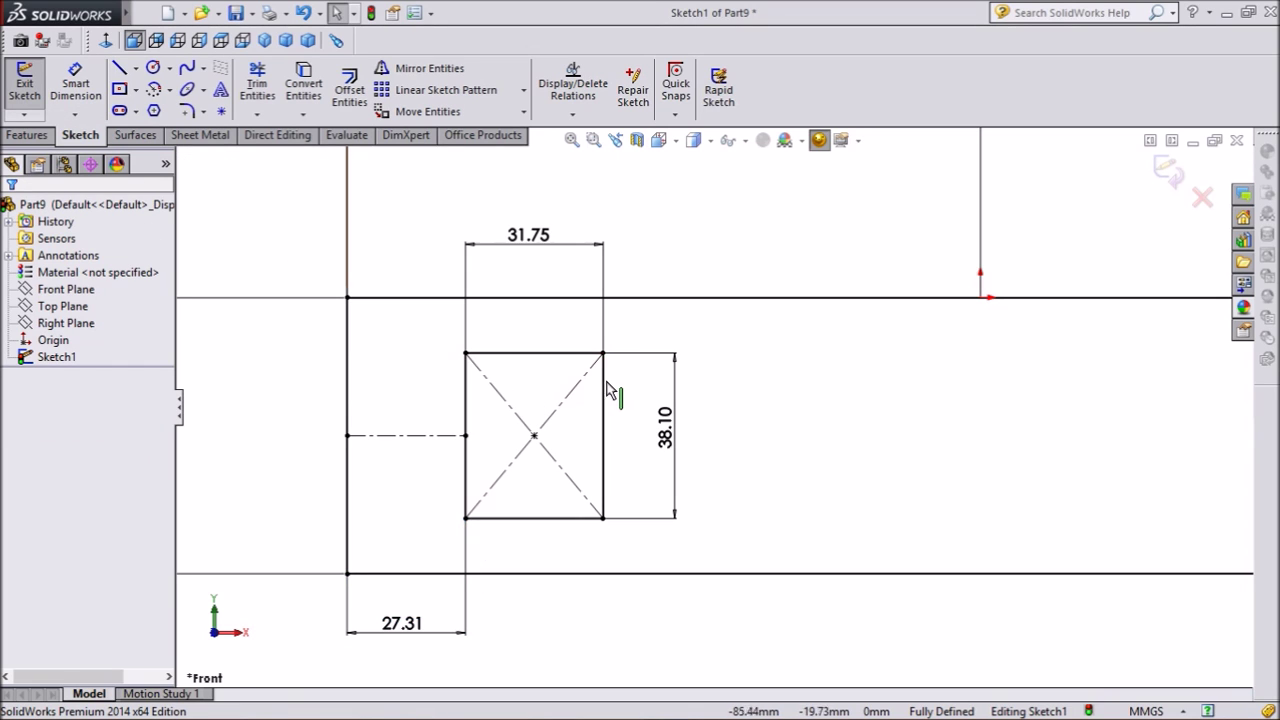
Round all four corners of the inner rectangle with 6.35 mm sketch fillets
click(187, 111)
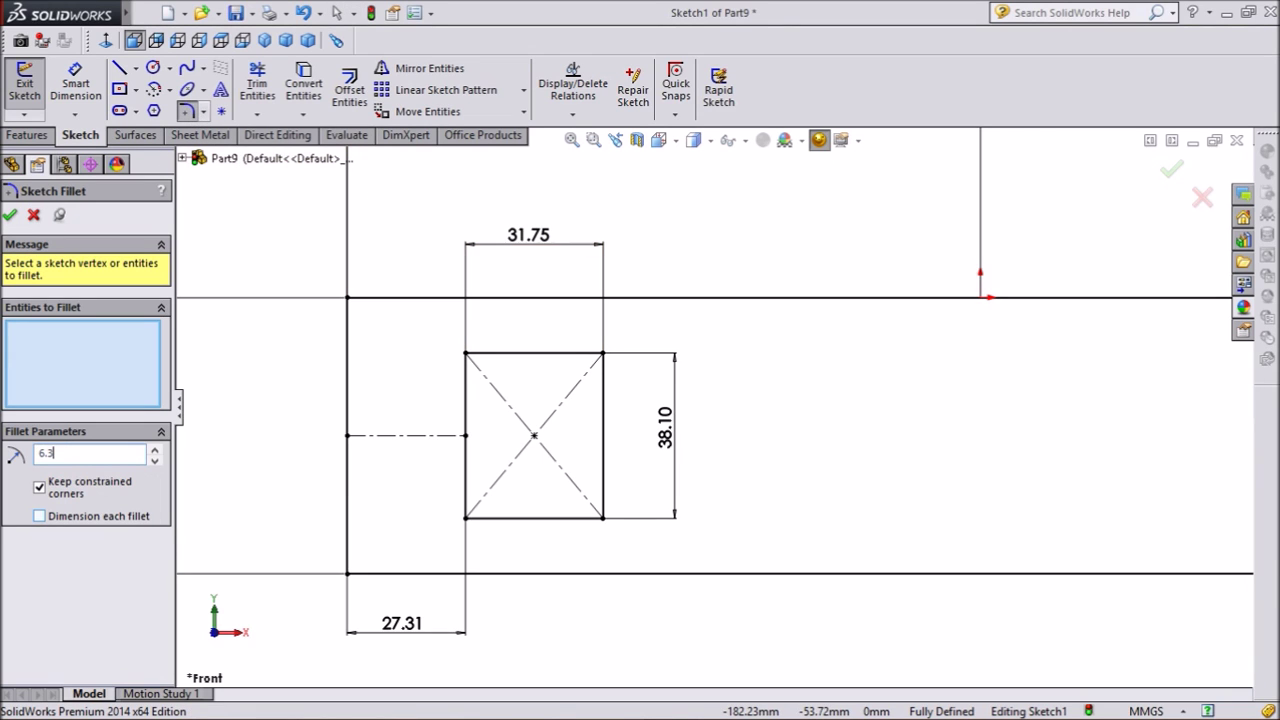
key(Return)
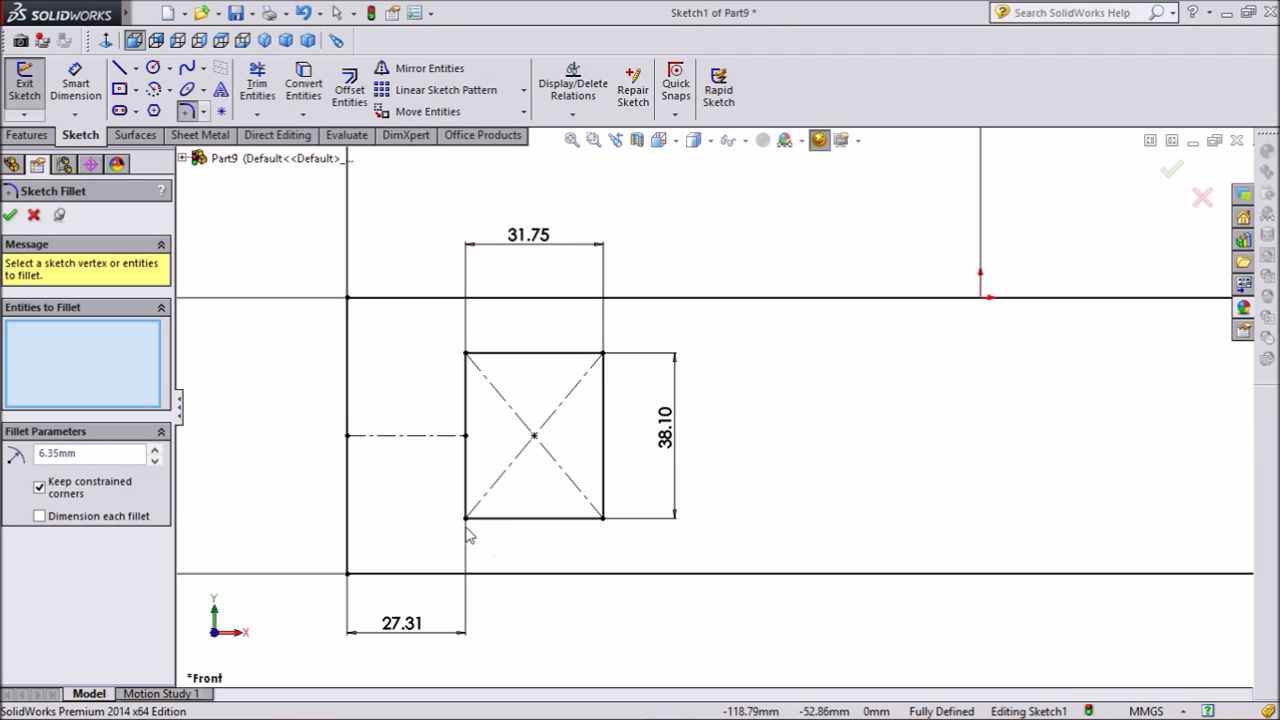
click(465, 519)
click(691, 389)
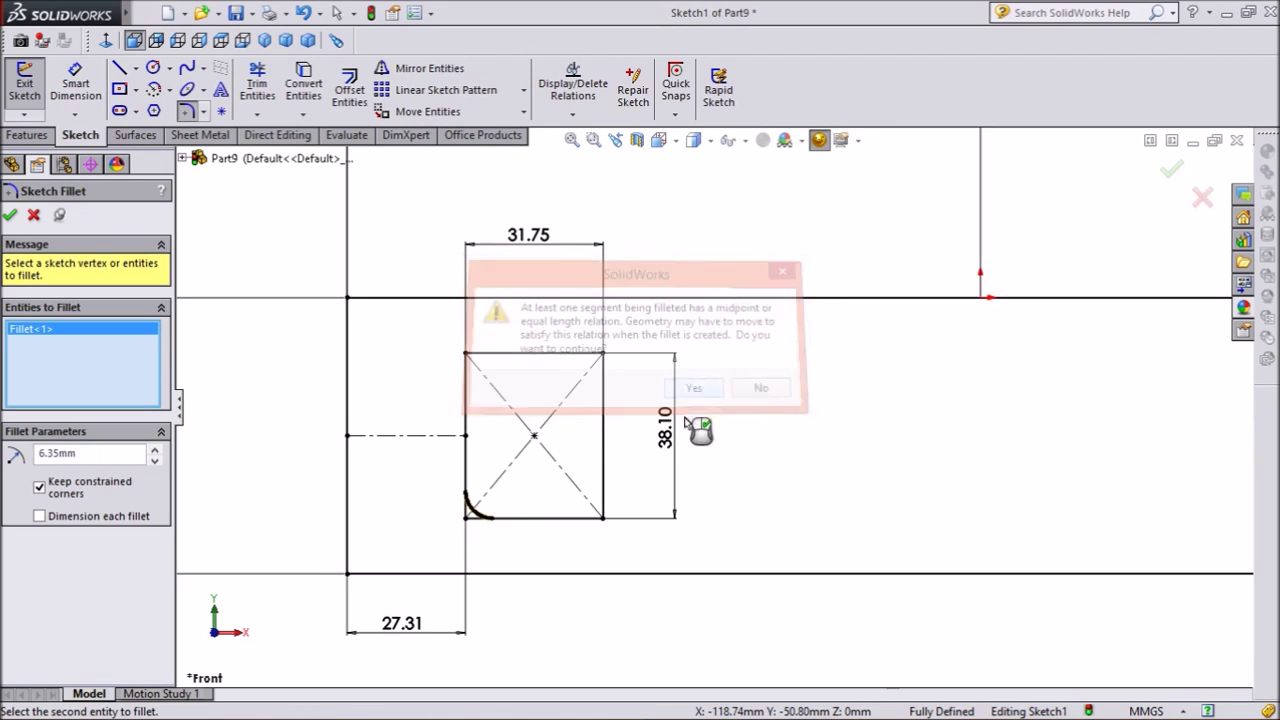
click(602, 518)
click(603, 353)
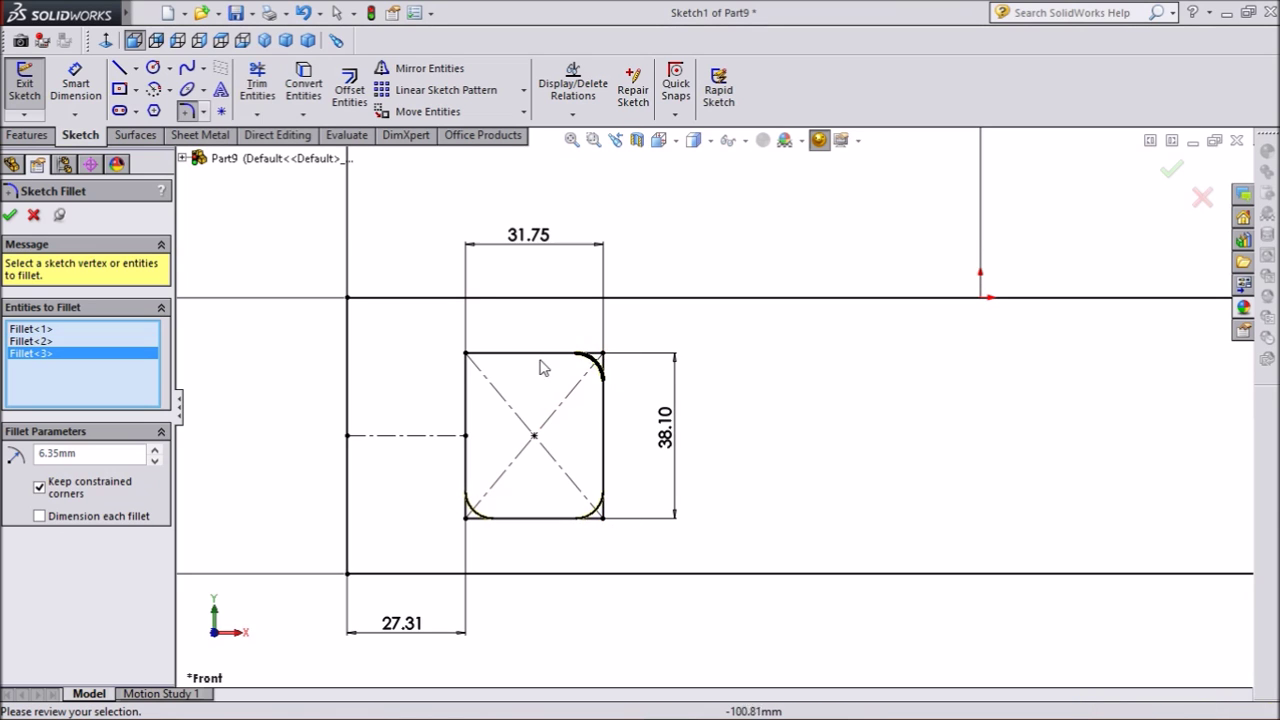
click(465, 353)
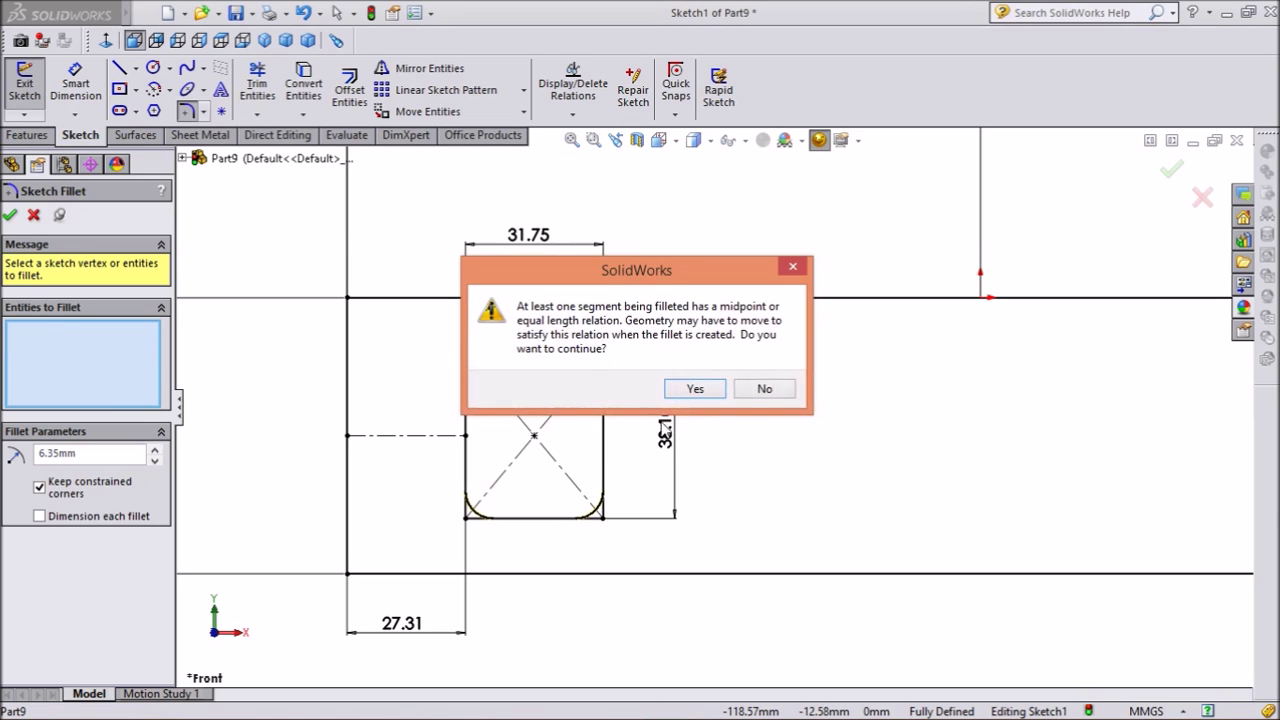
click(695, 389)
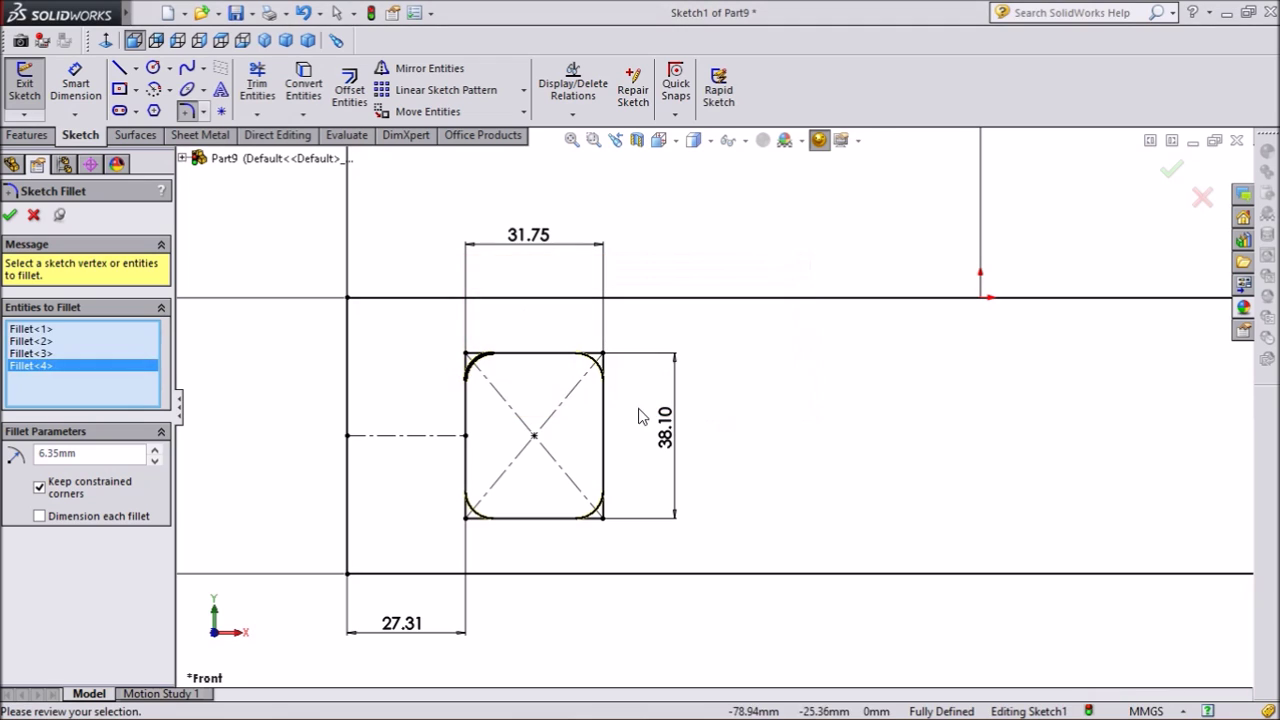
click(13, 216)
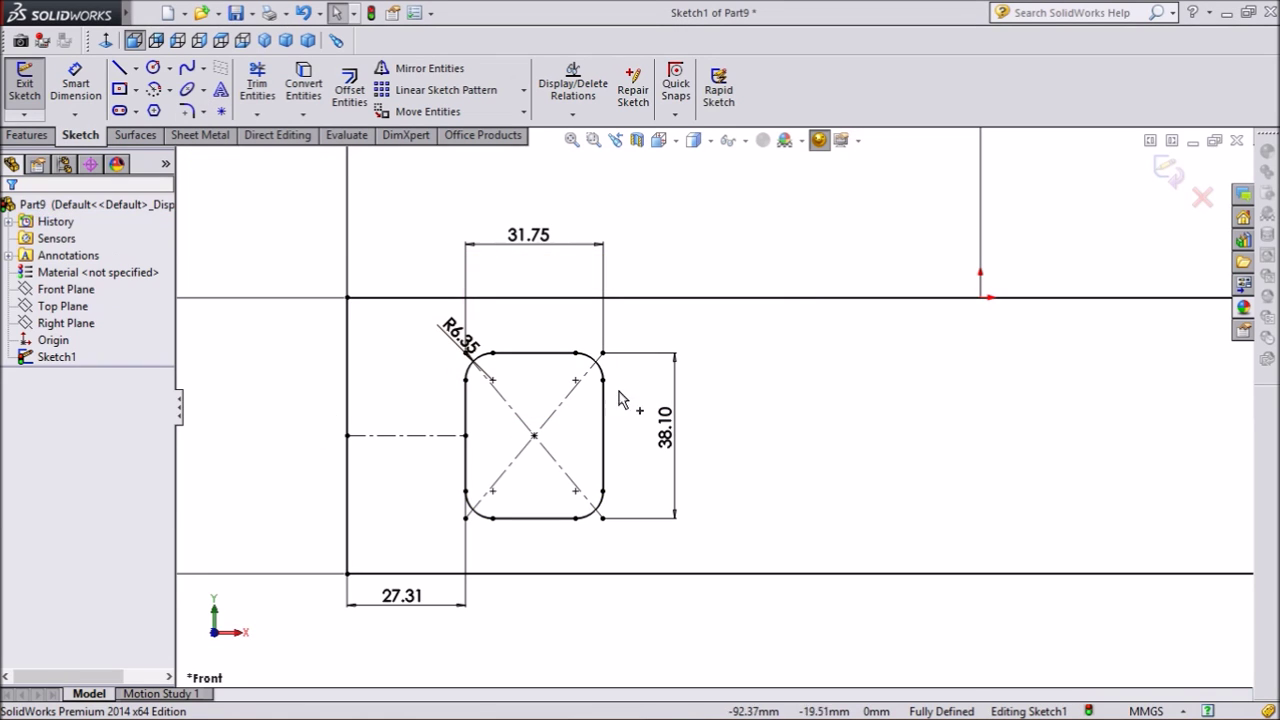
Pattern the filleted inner rectangle linearly along the X-axis with 3 instances spaced 146.05 mm apart
mouse_move(660, 320)
mouse_down()
mouse_move(551, 491)
mouse_move(449, 541)
mouse_up()
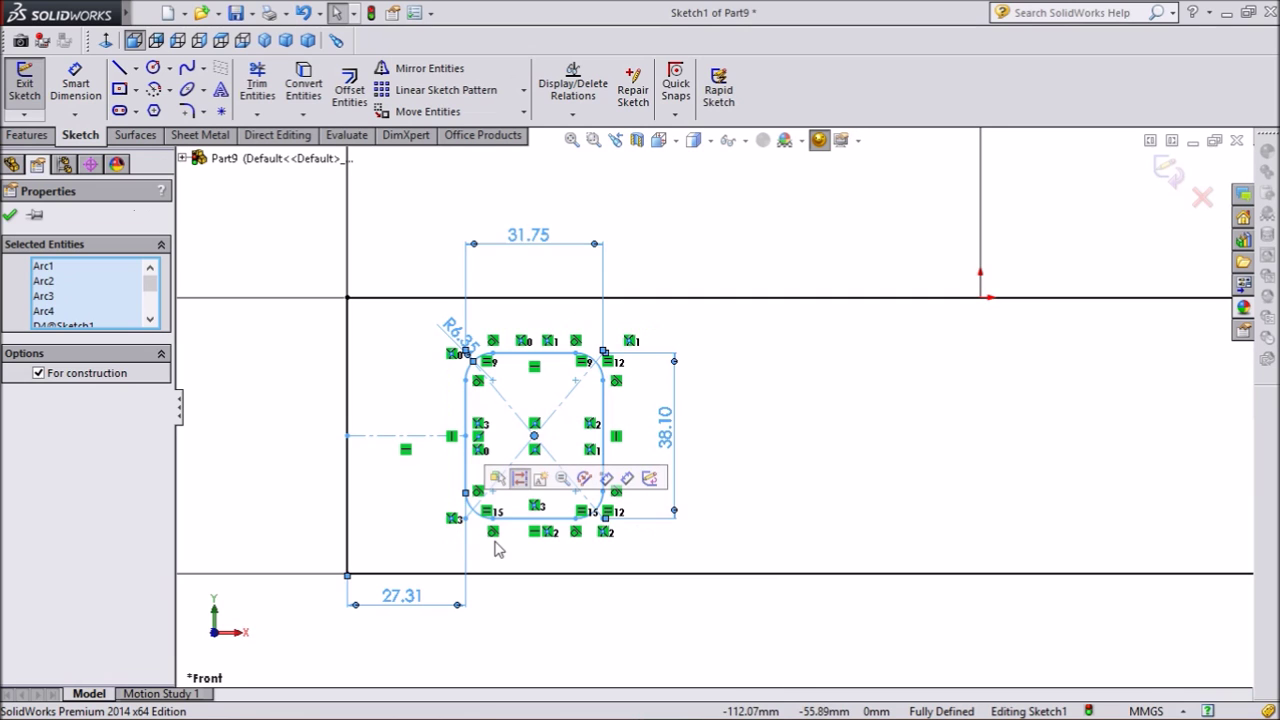
click(452, 91)
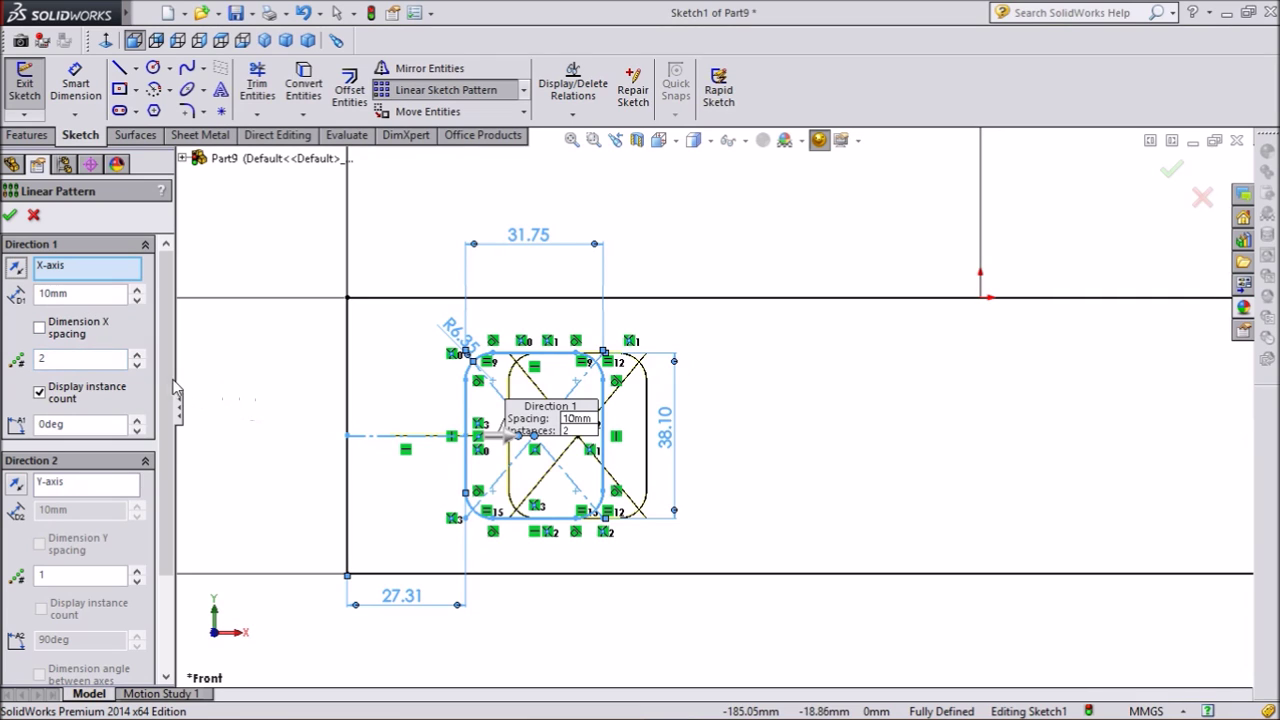
click(137, 353)
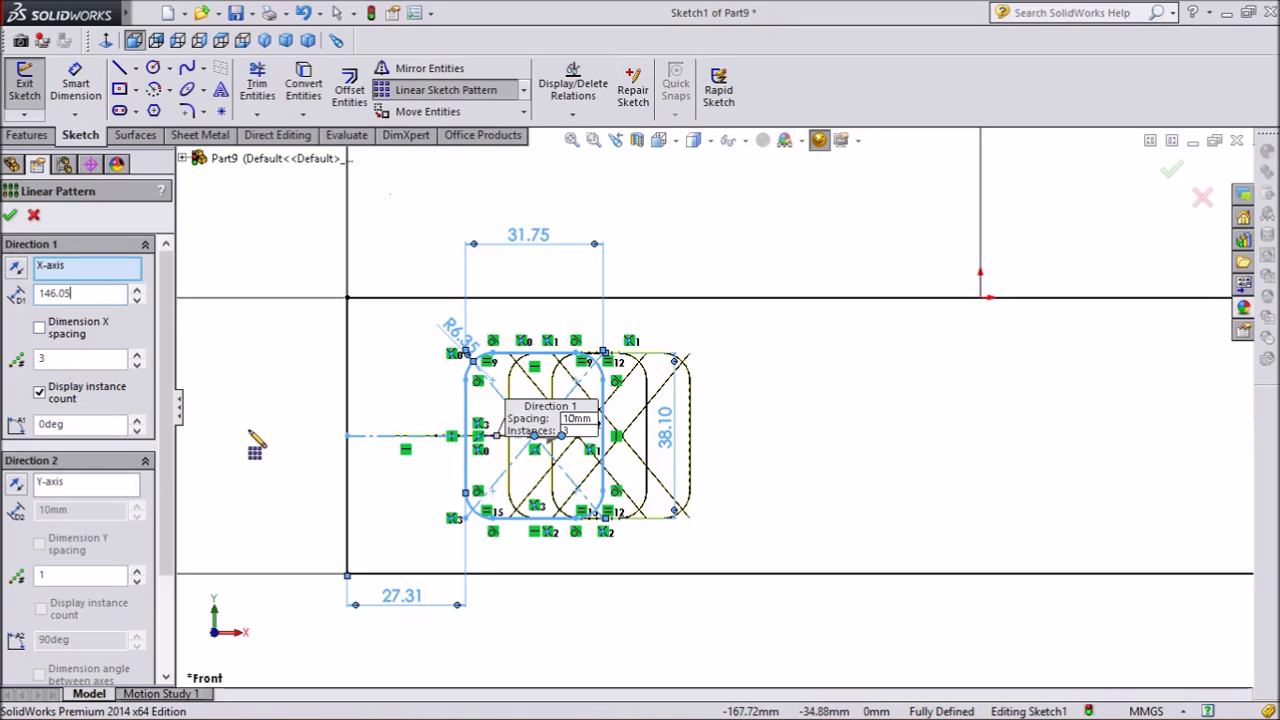
key(Return)
scroll(376, 468, up, 5)
scroll(1071, 443, down, 3)
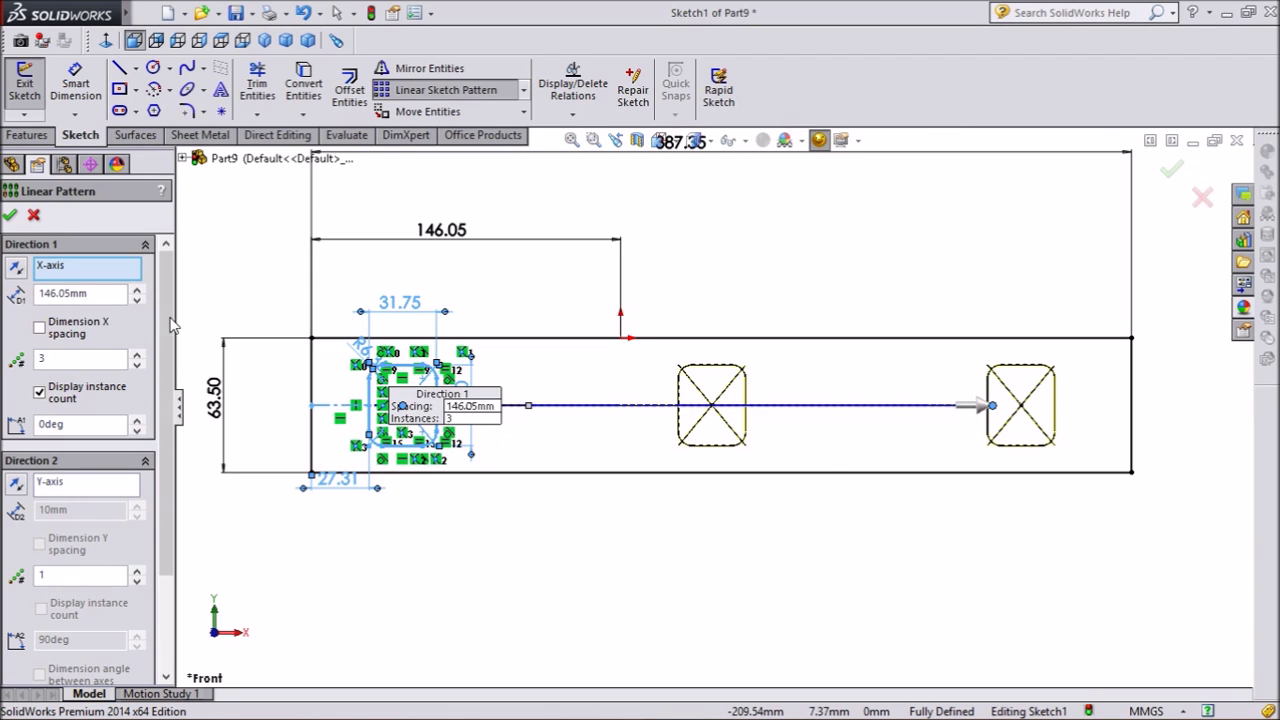
click(11, 216)
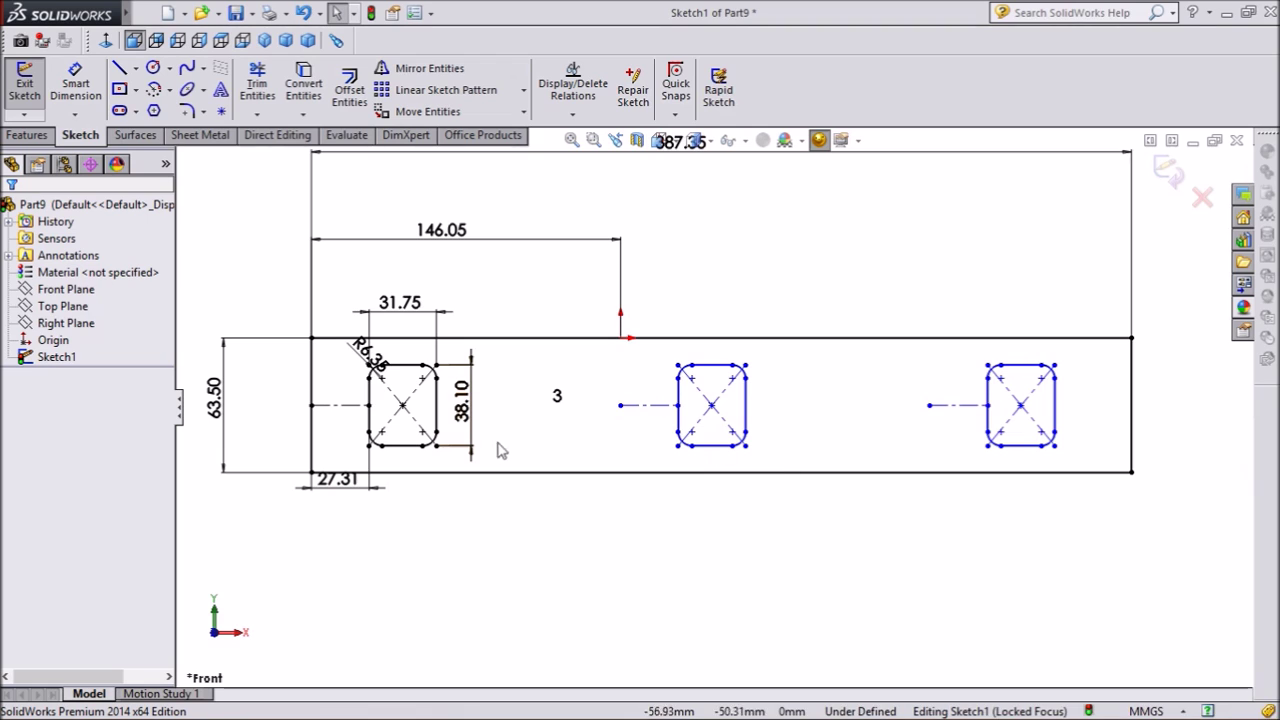
Draw an upright ellipse centered directly below the origin, crossing the large rectangle's lower edge, with radii of about 71 and 31 mm
click(204, 92)
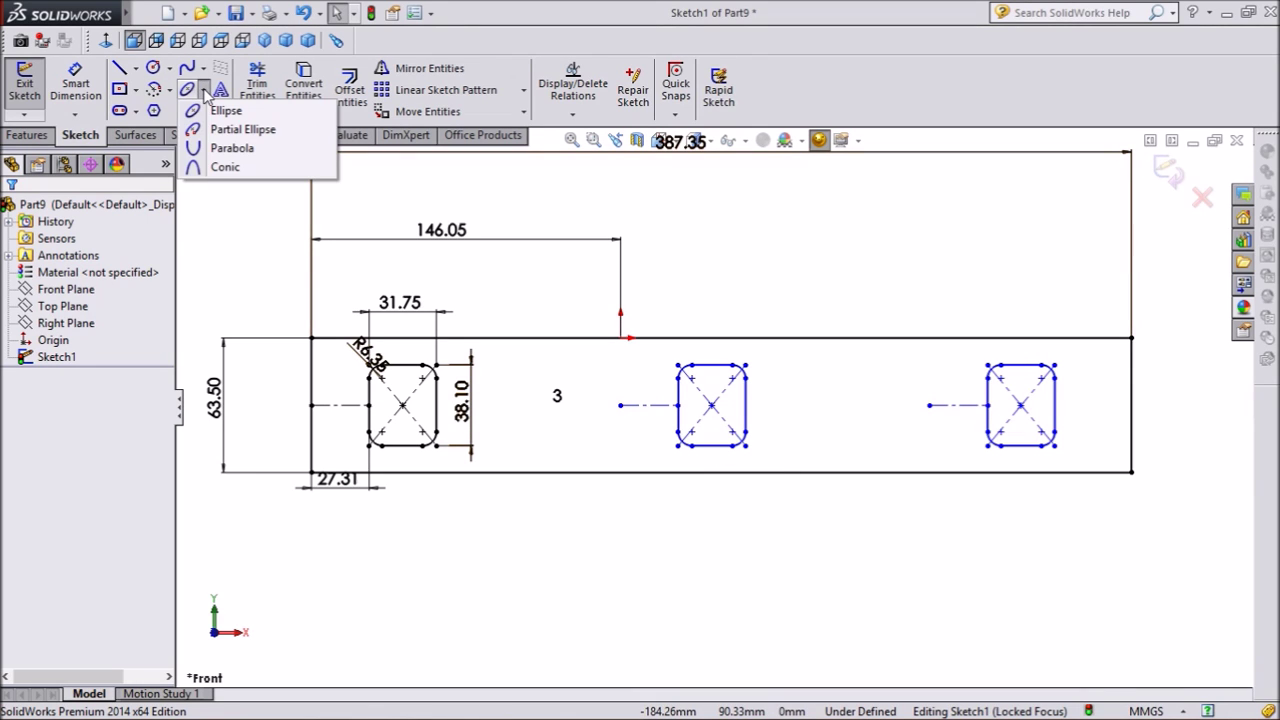
click(226, 110)
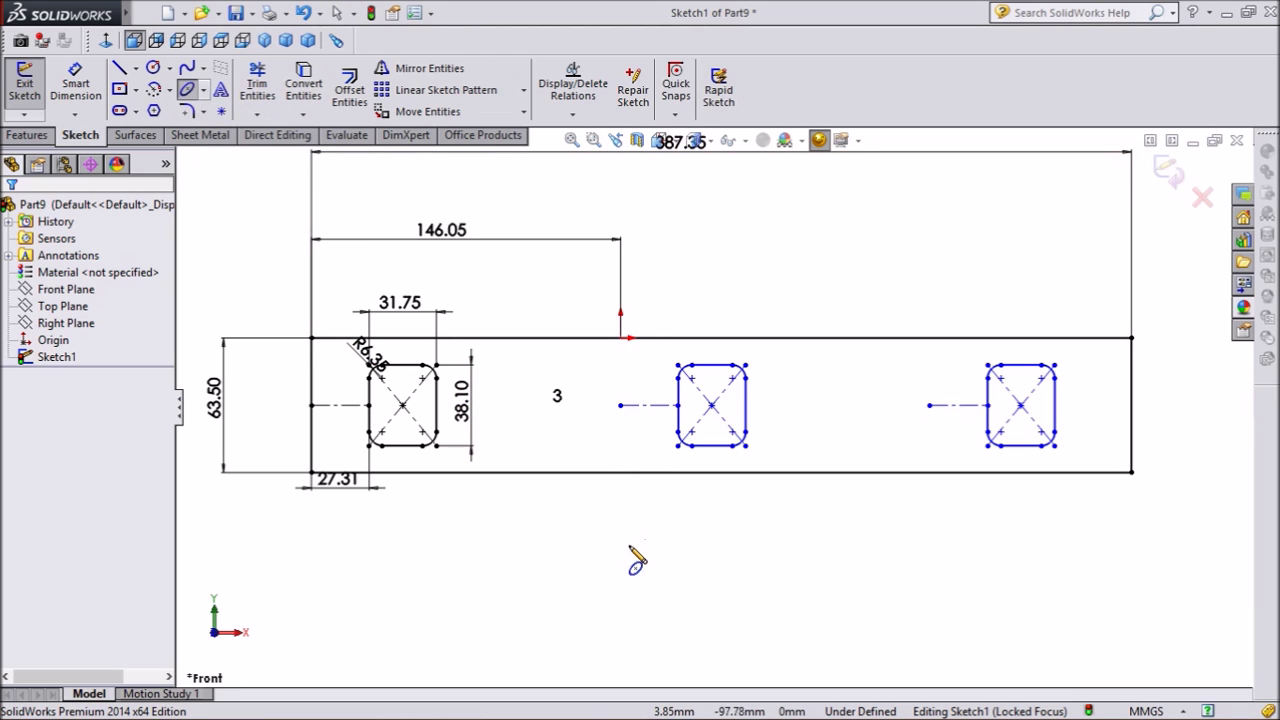
click(621, 599)
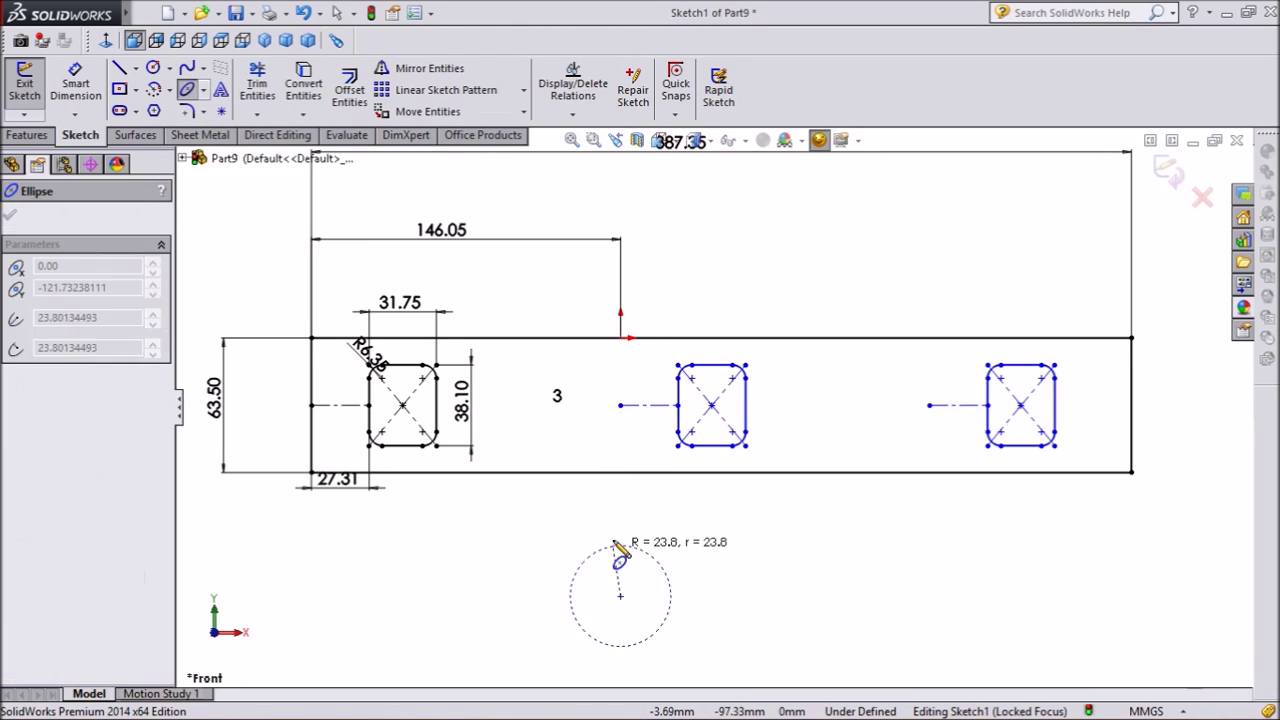
click(622, 448)
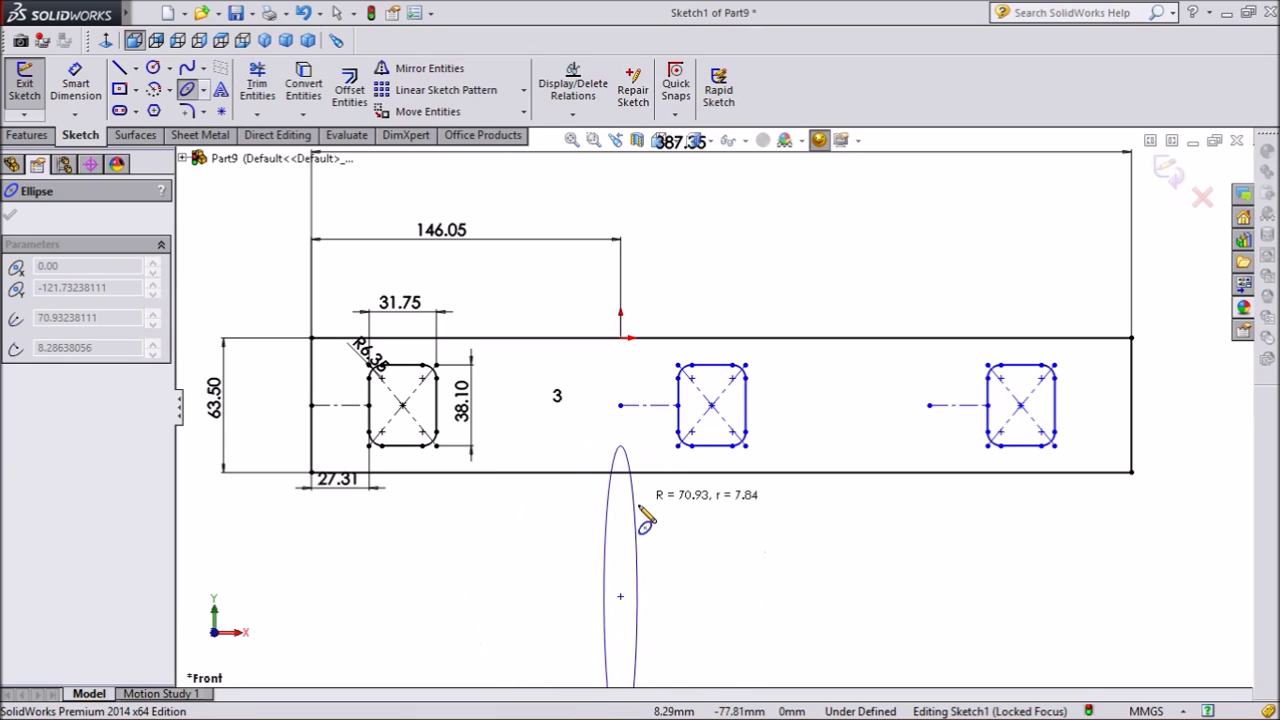
click(687, 568)
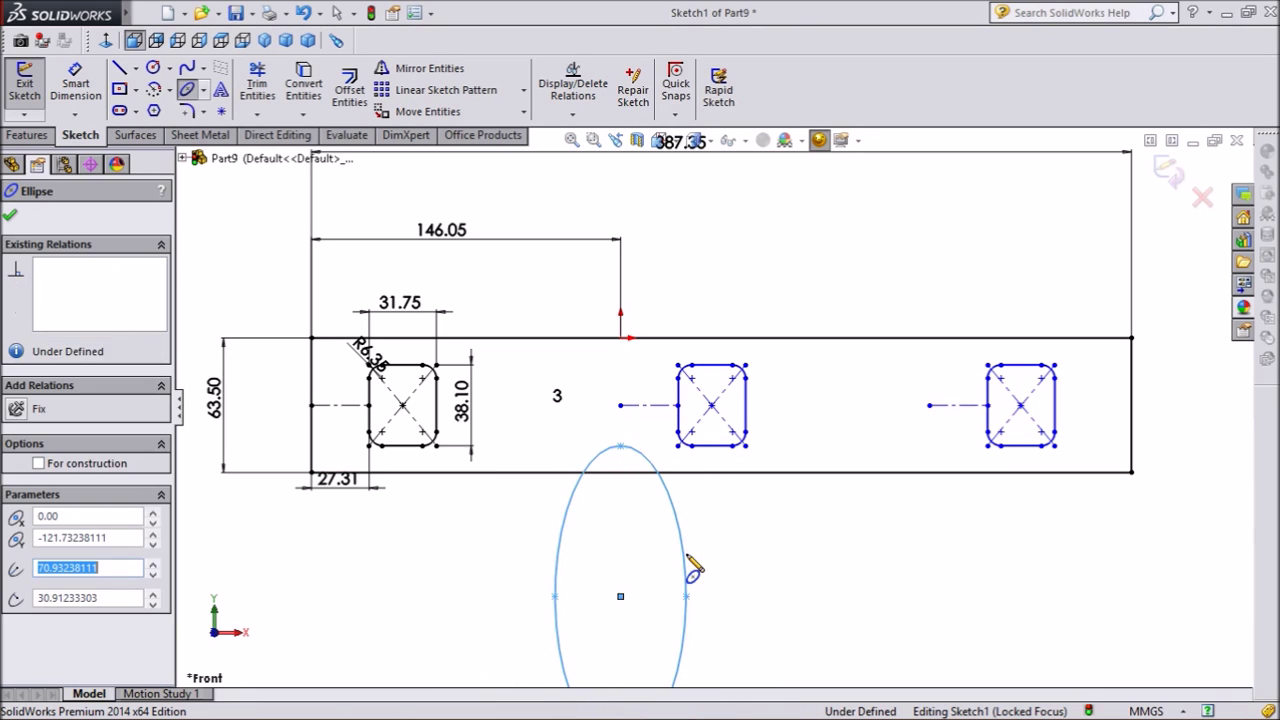
key(f)
scroll(670, 568, down, 5)
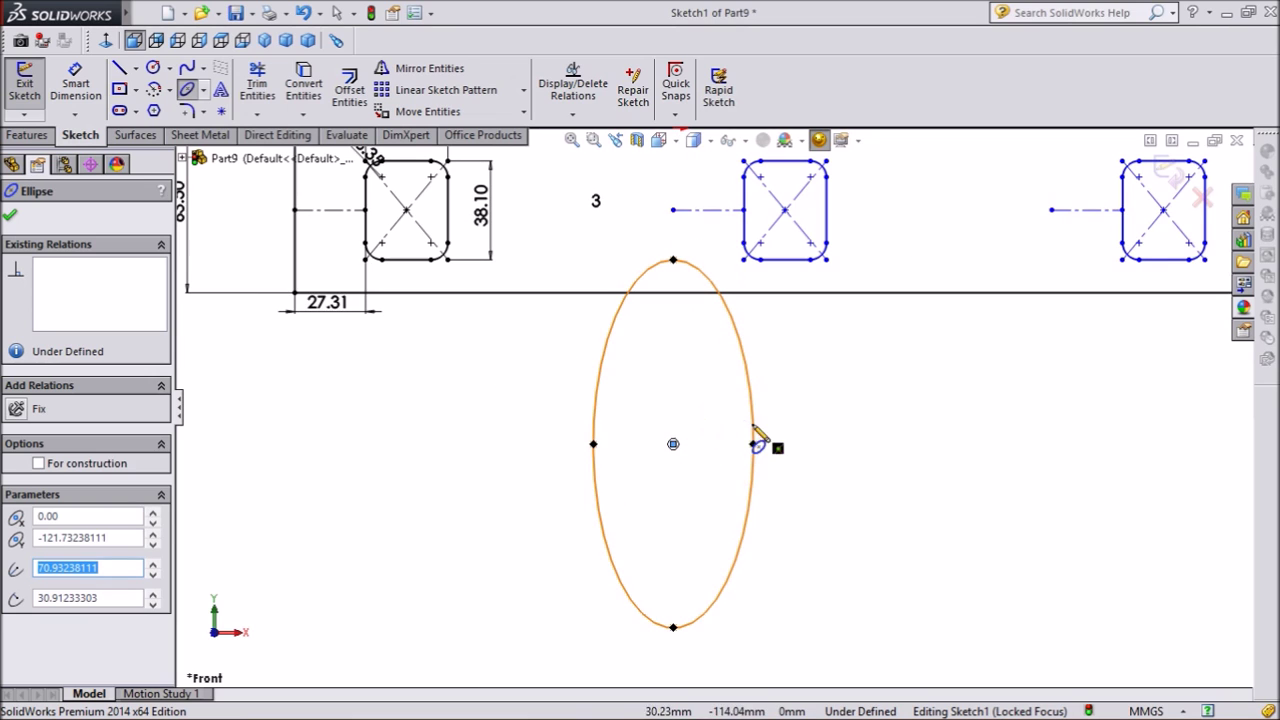
Dimension the ellipse's overall height between its uppermost and lowermost points as 114.68 mm
click(75, 82)
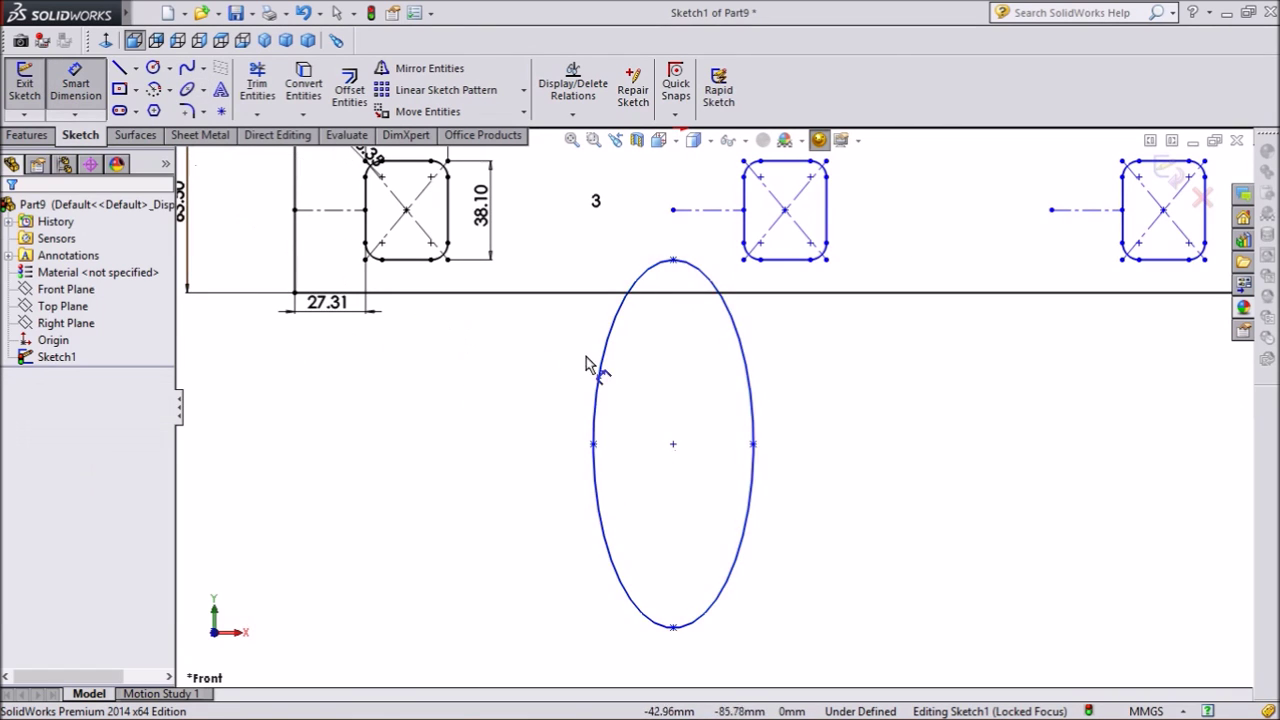
click(674, 262)
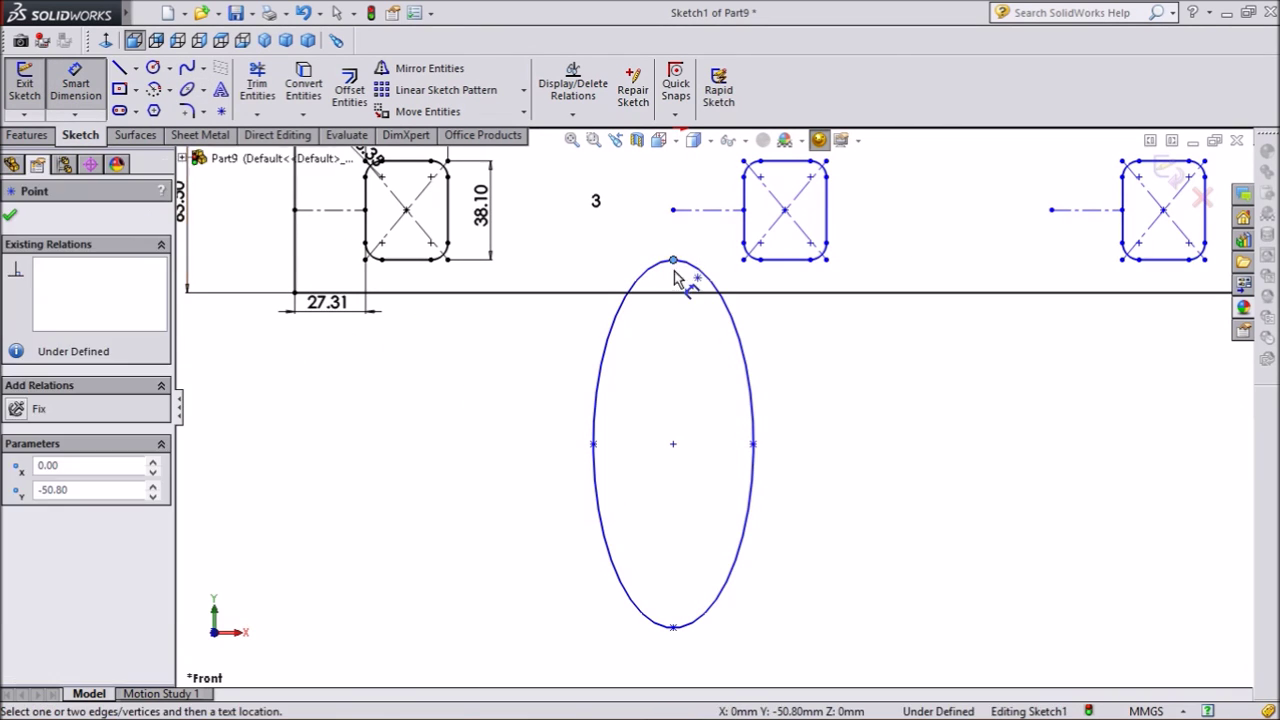
click(674, 628)
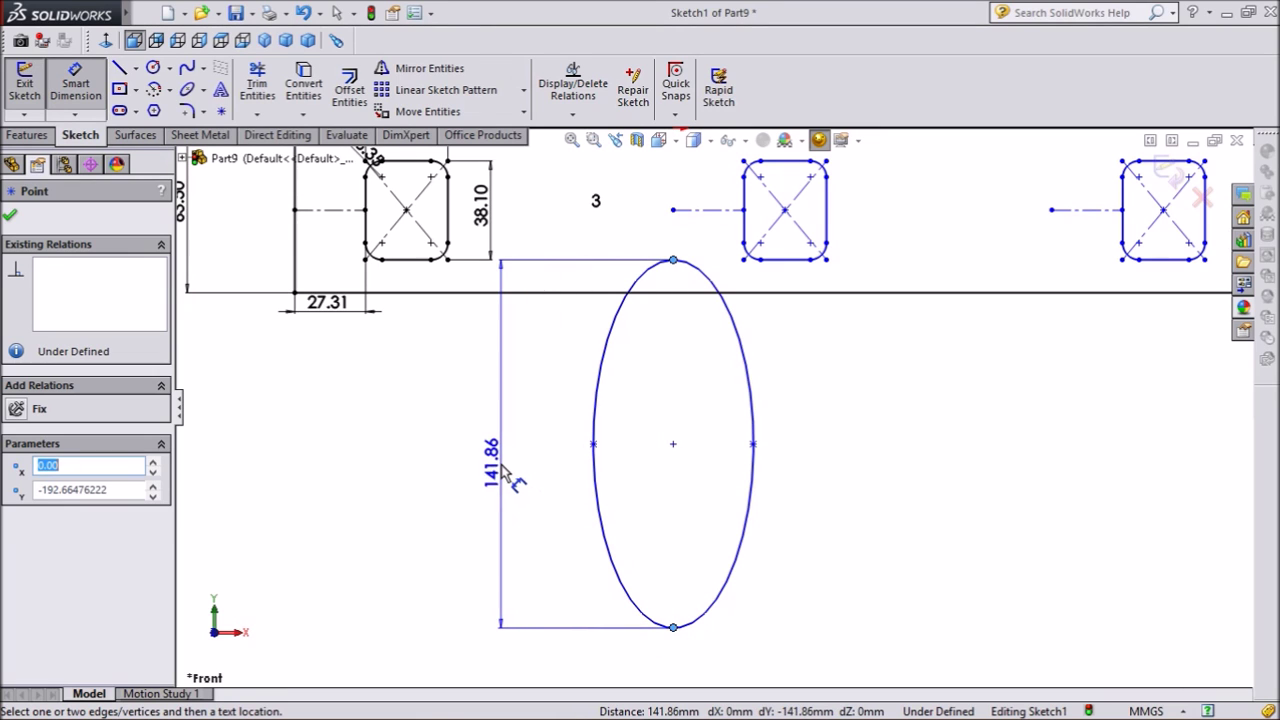
click(500, 466)
text(114.)
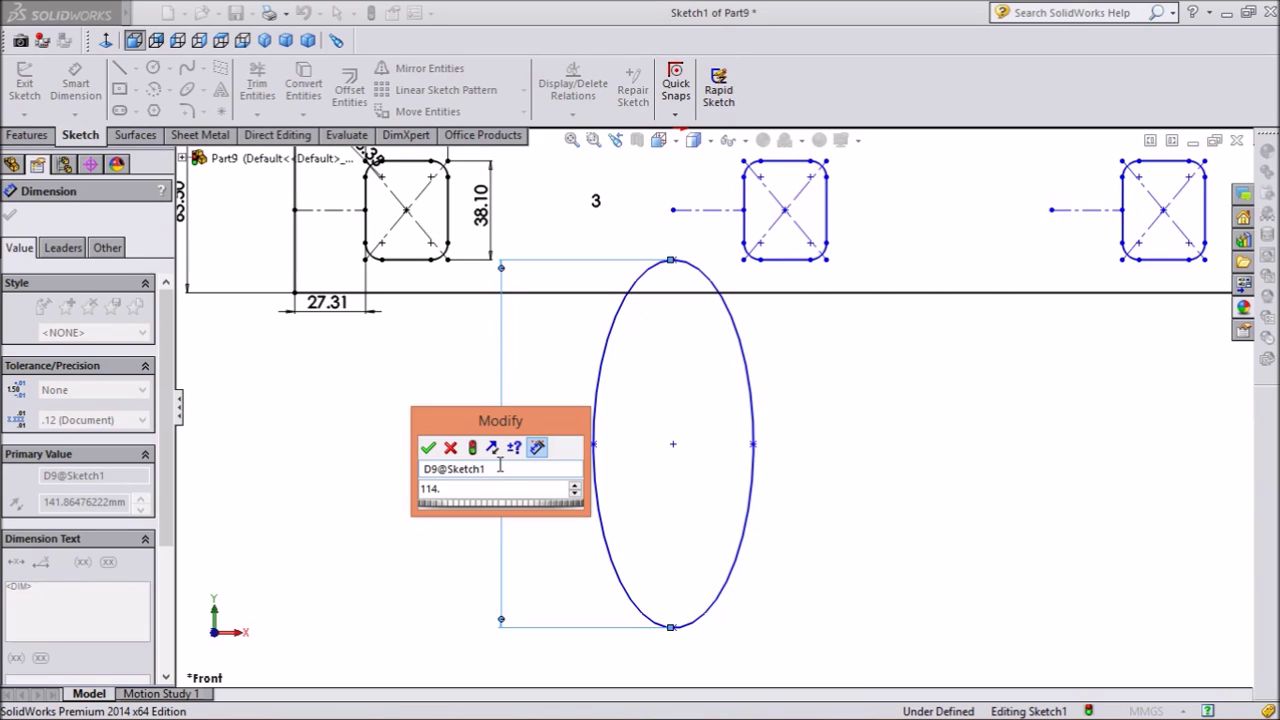
text(68)
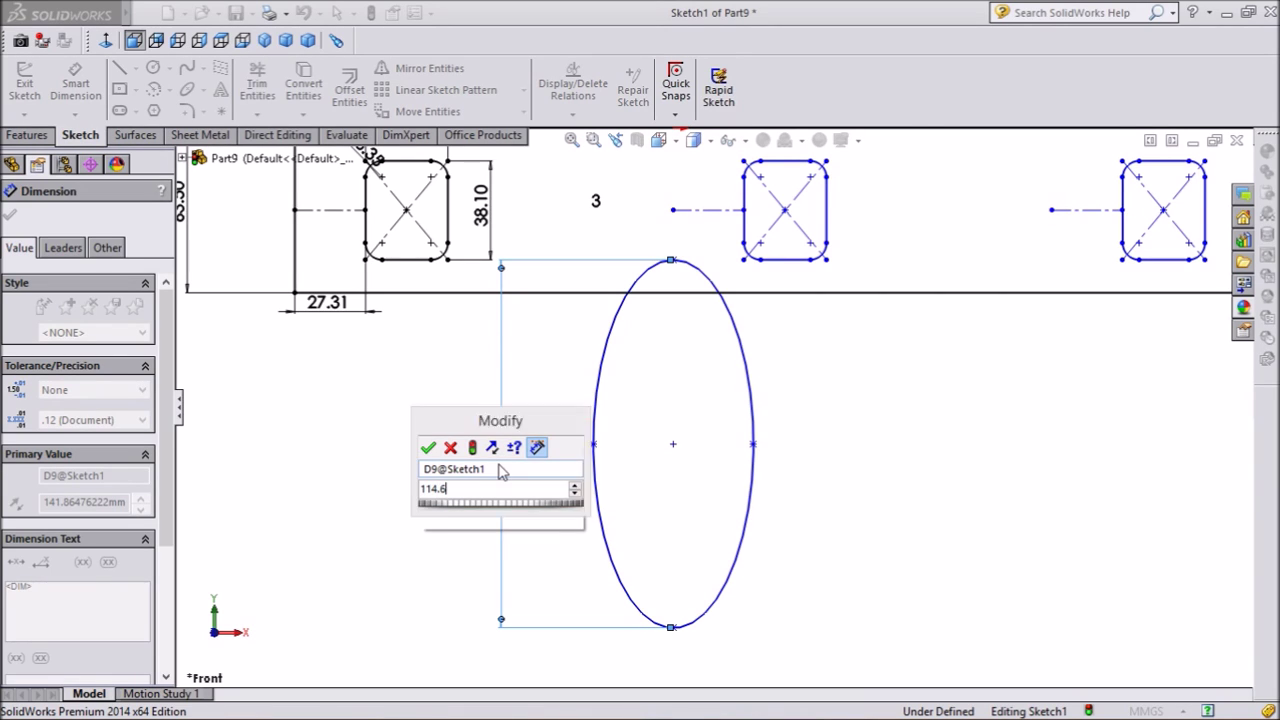
click(428, 448)
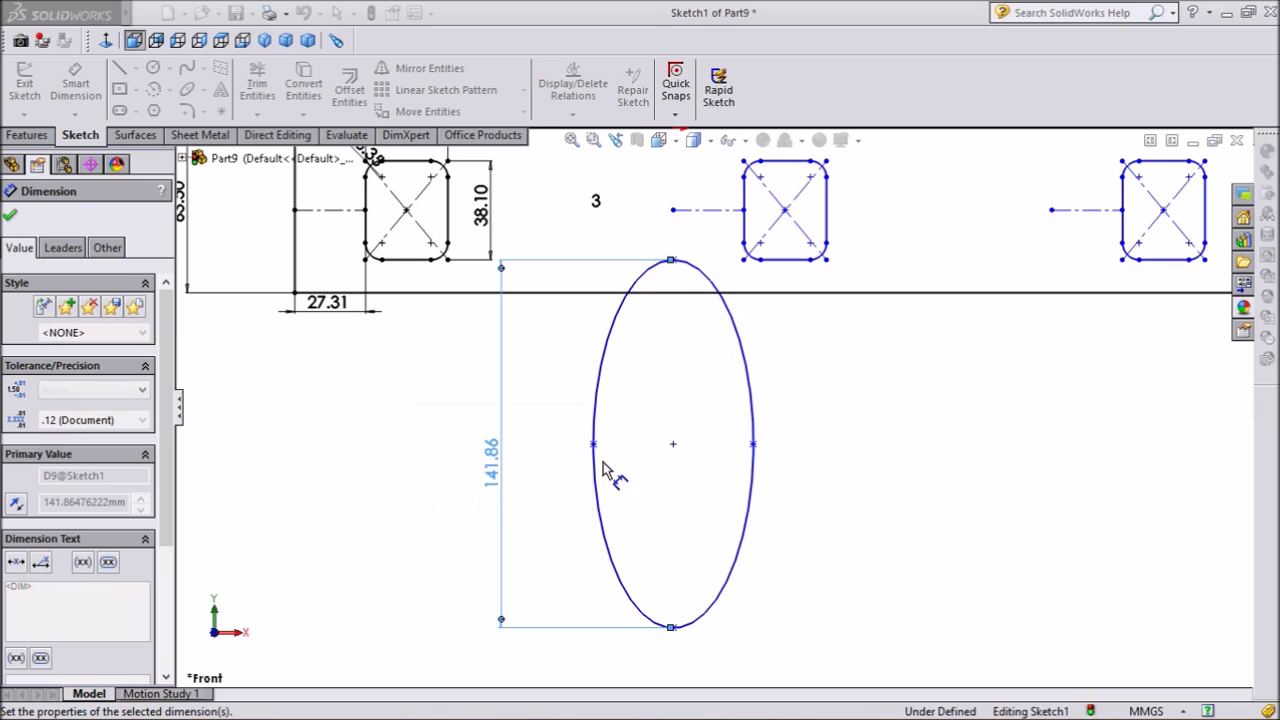
Dimension the ellipse's overall width between its two side points as 47.61 mm
click(608, 443)
click(737, 444)
click(677, 412)
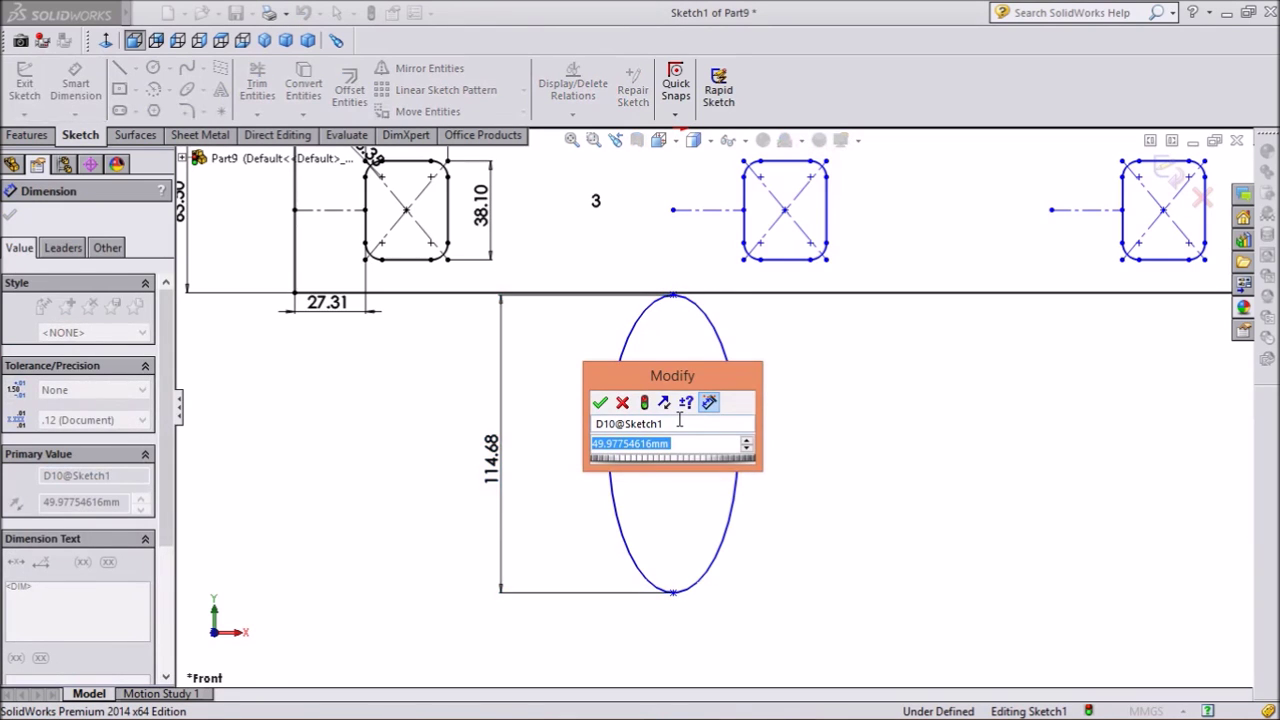
text(47.61)
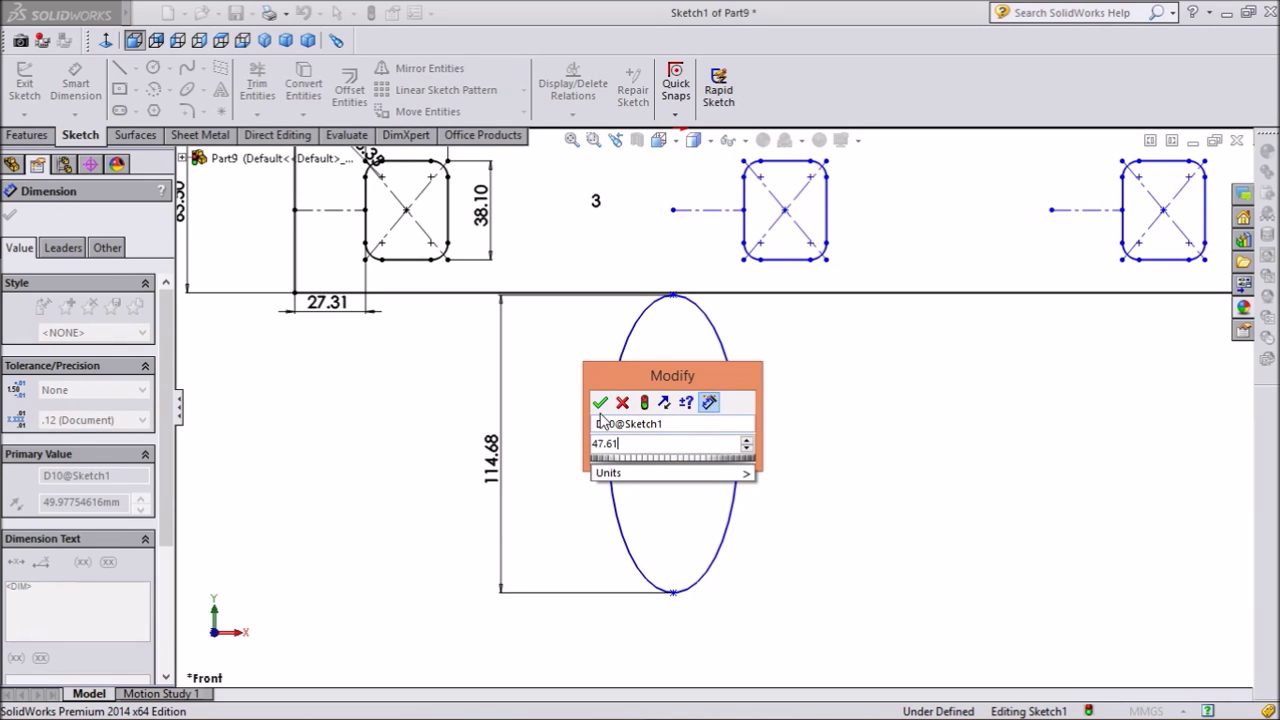
click(600, 404)
Dimension the vertical distance from the ellipse's center to the large rectangle's lower edge as 35.68 mm
scroll(716, 408, down, 1)
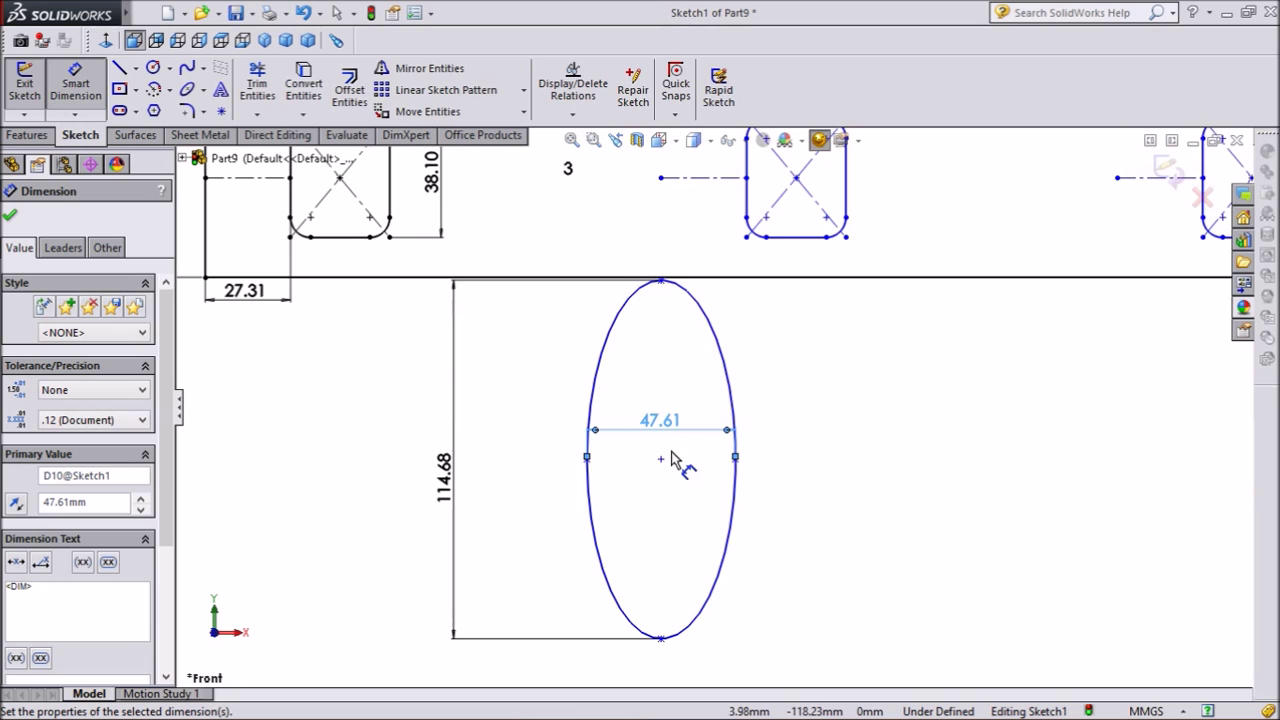
click(661, 460)
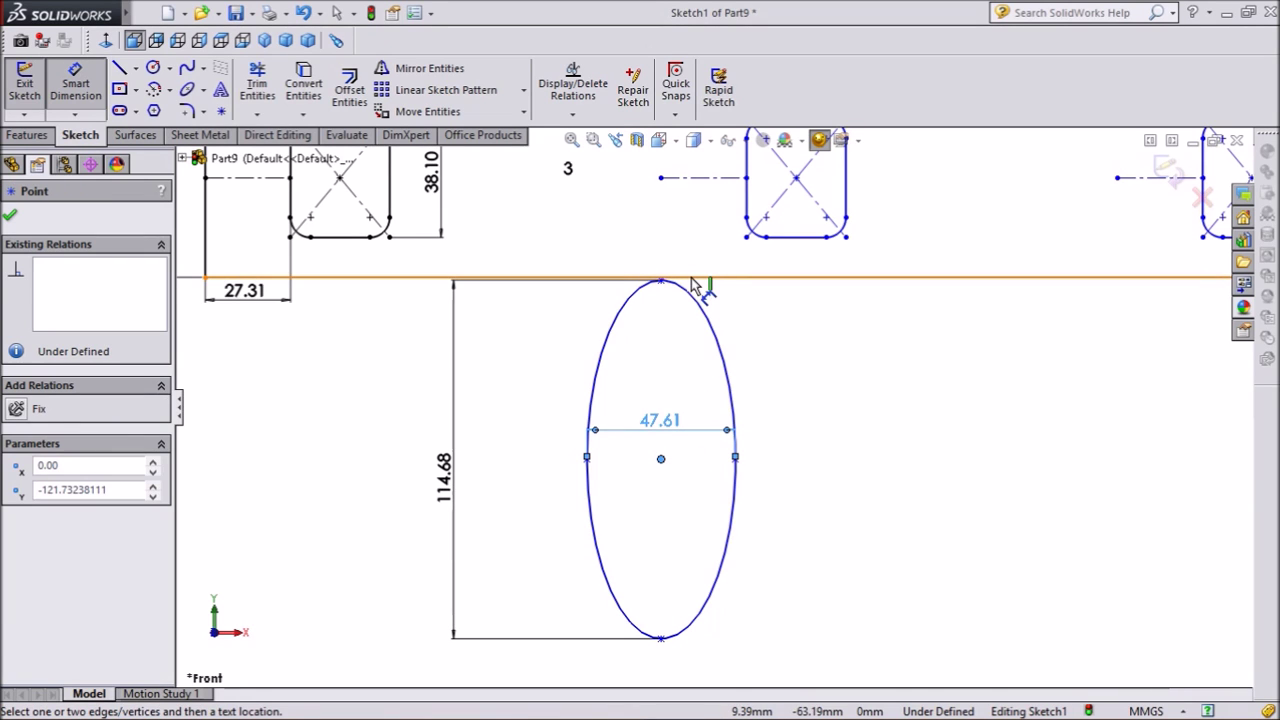
click(691, 277)
click(776, 355)
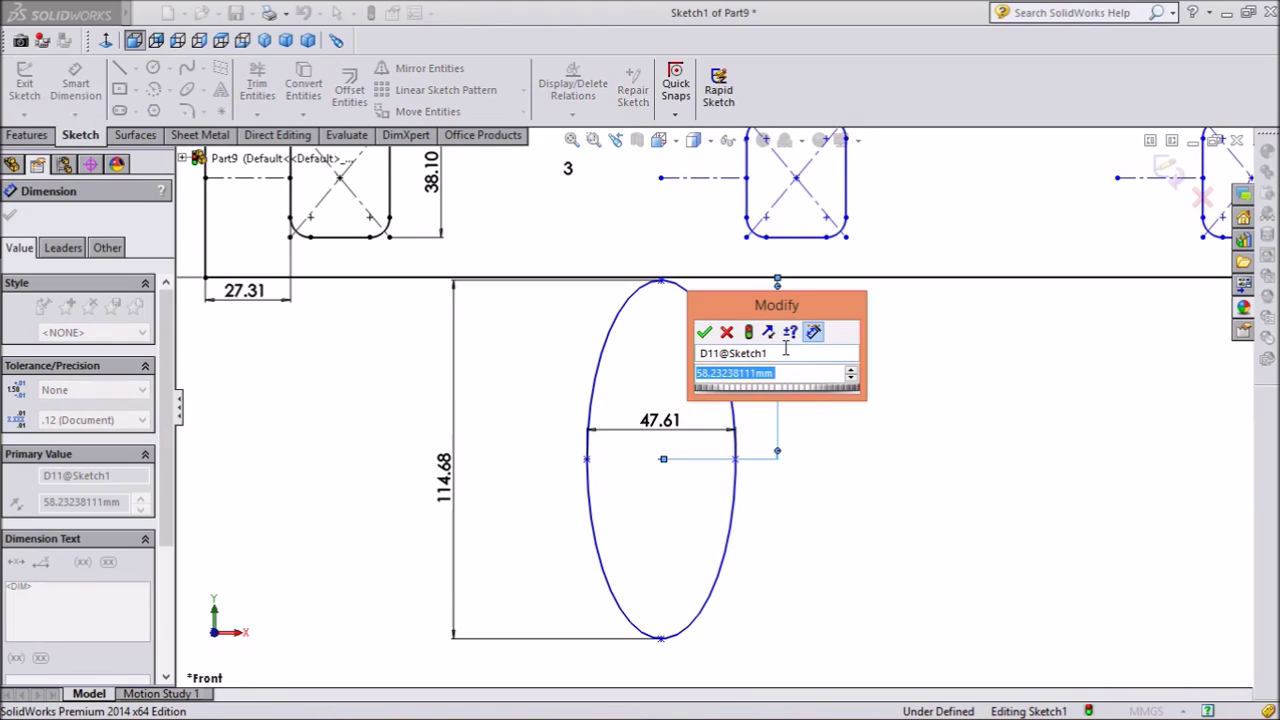
text(35.68)
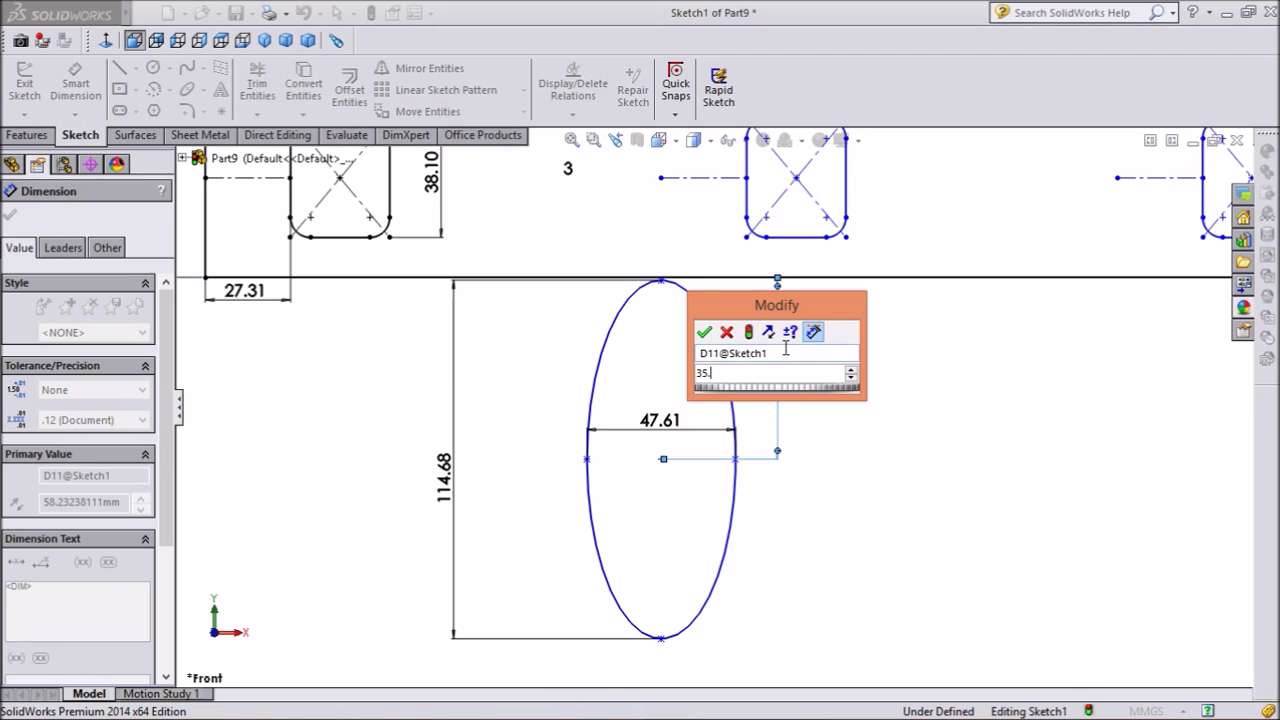
click(706, 332)
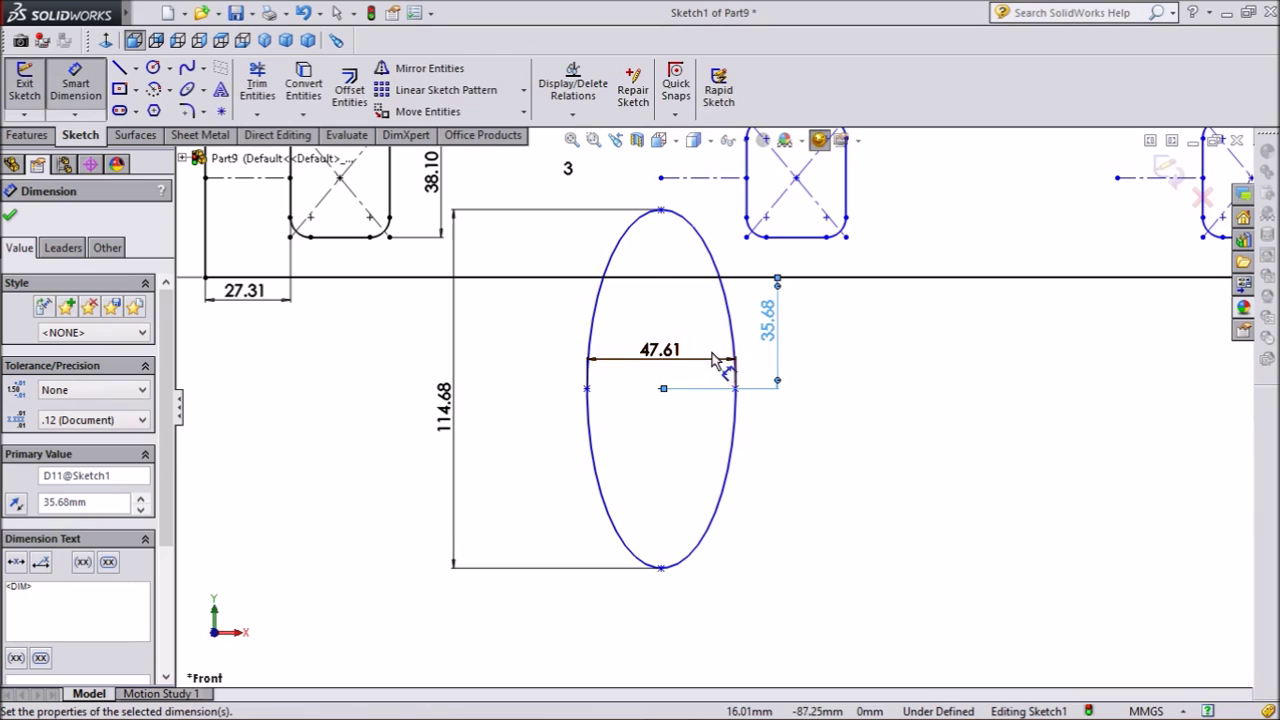
click(10, 216)
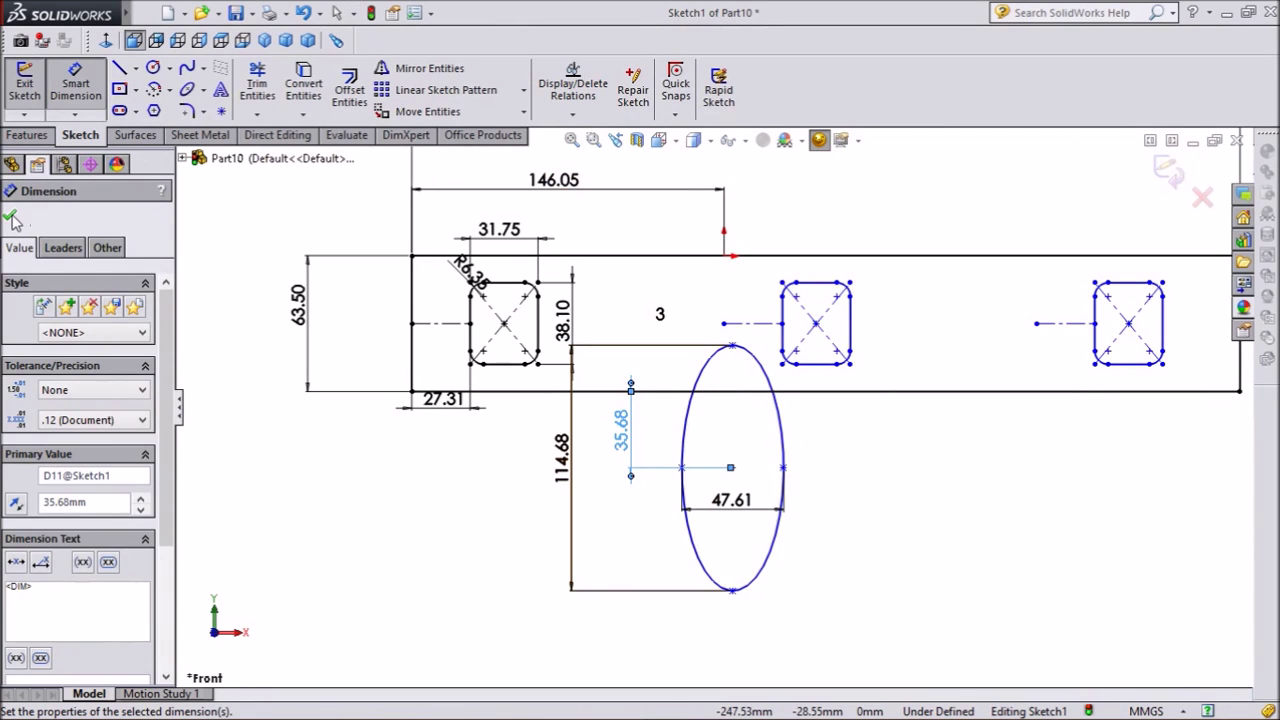
click(11, 217)
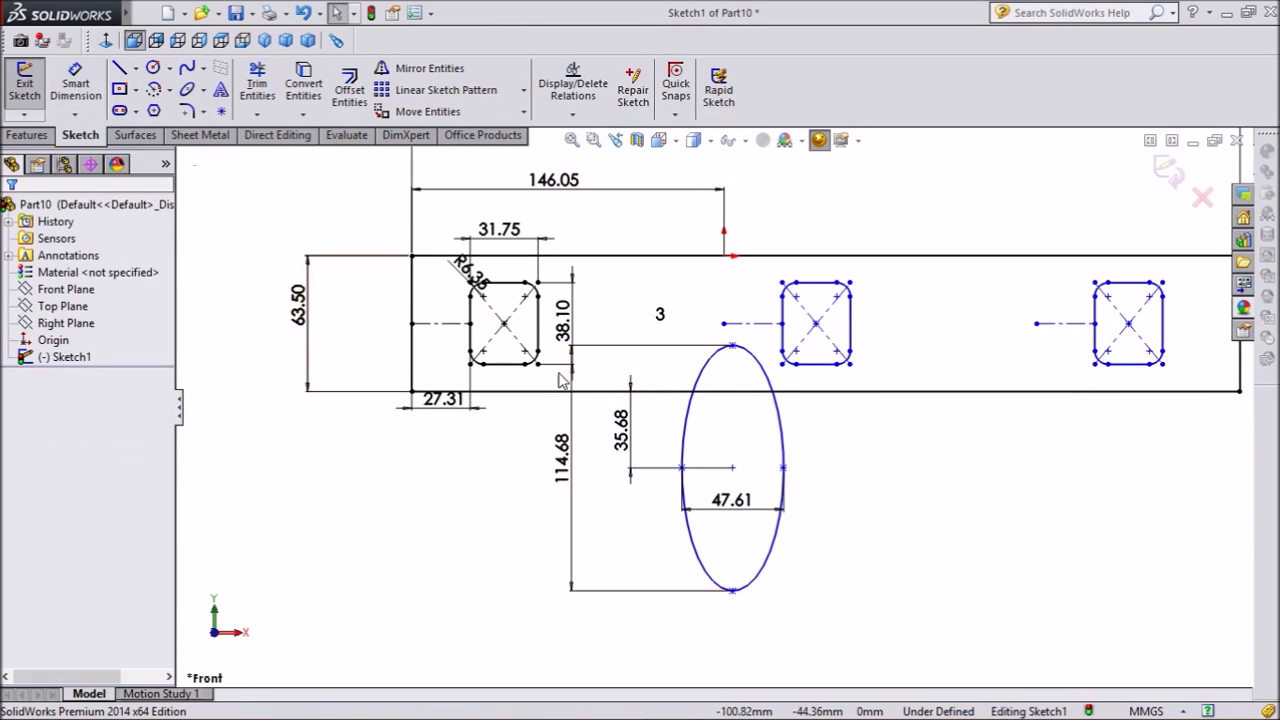
Add a vertical relation between the origin, the ellipse's uppermost point and its center point
click(725, 258)
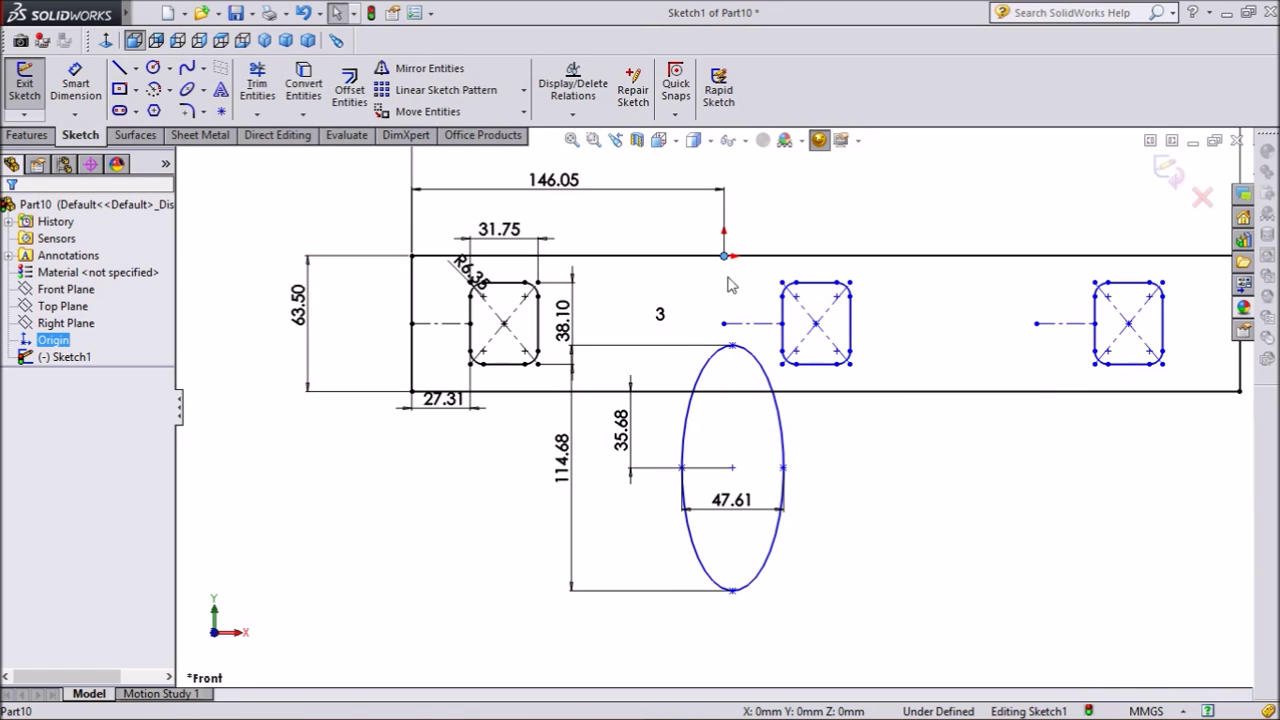
ctrl+click(732, 347)
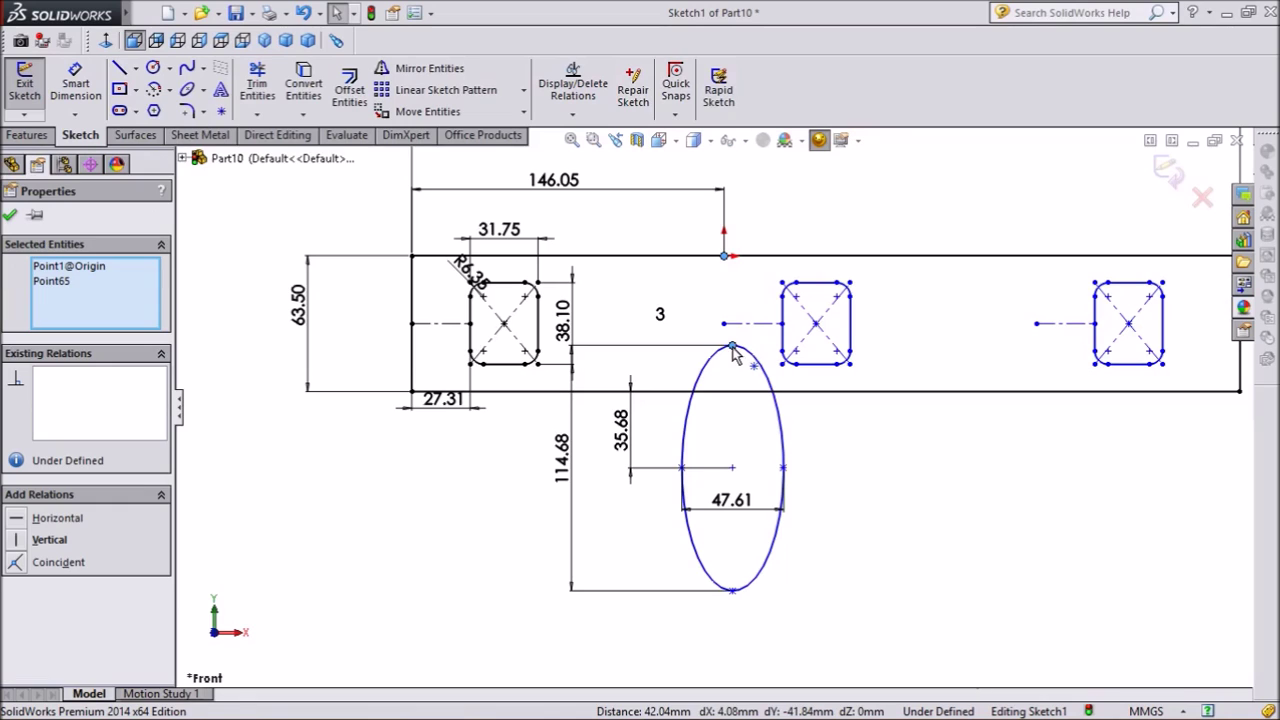
ctrl+click(732, 468)
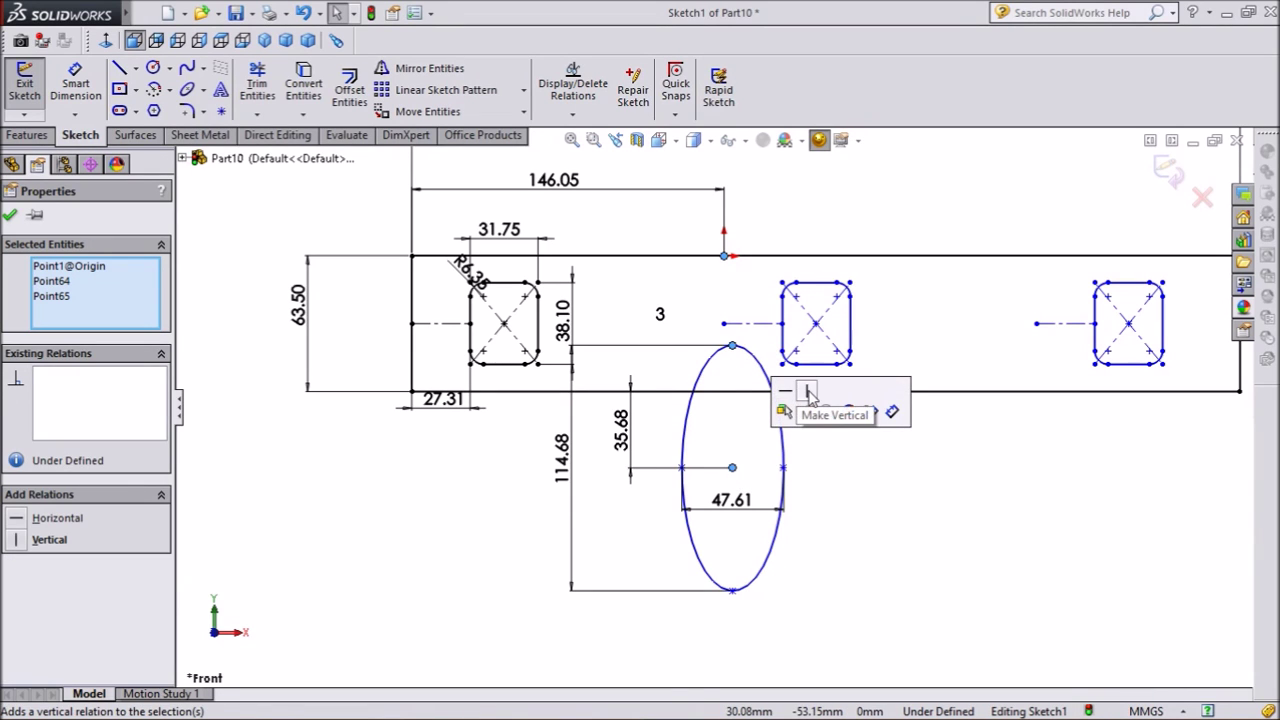
click(809, 392)
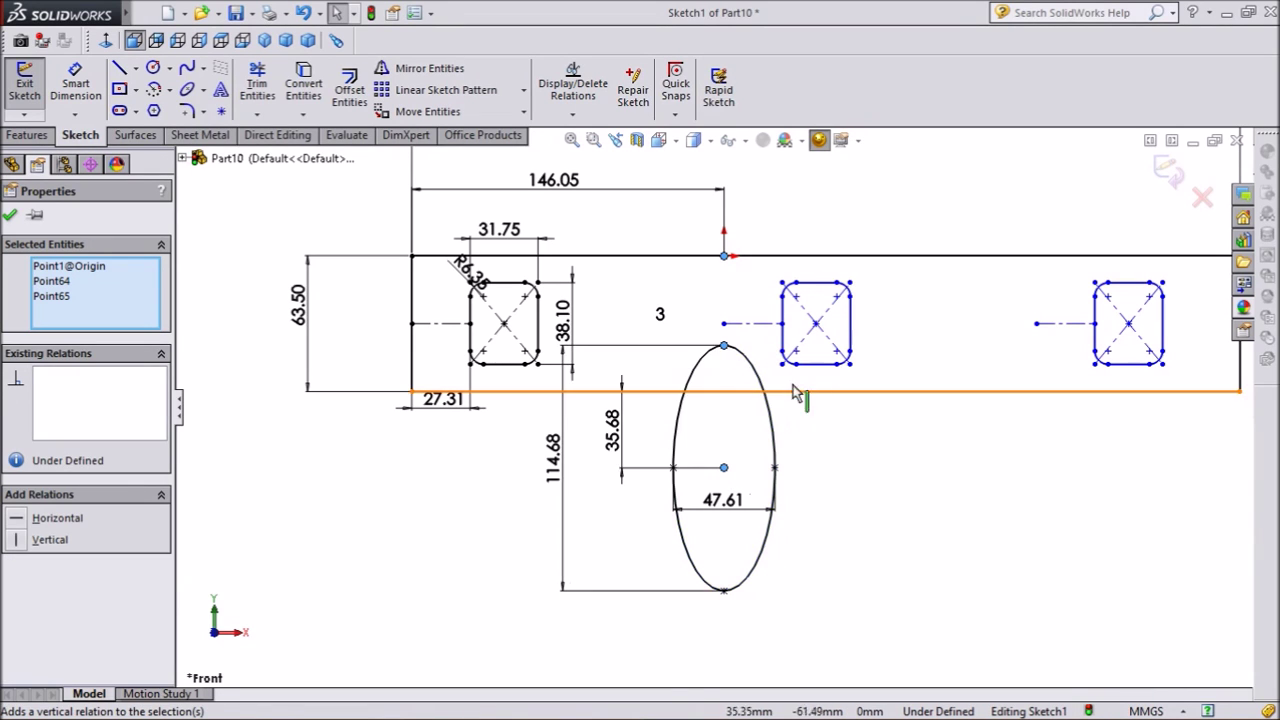
click(10, 217)
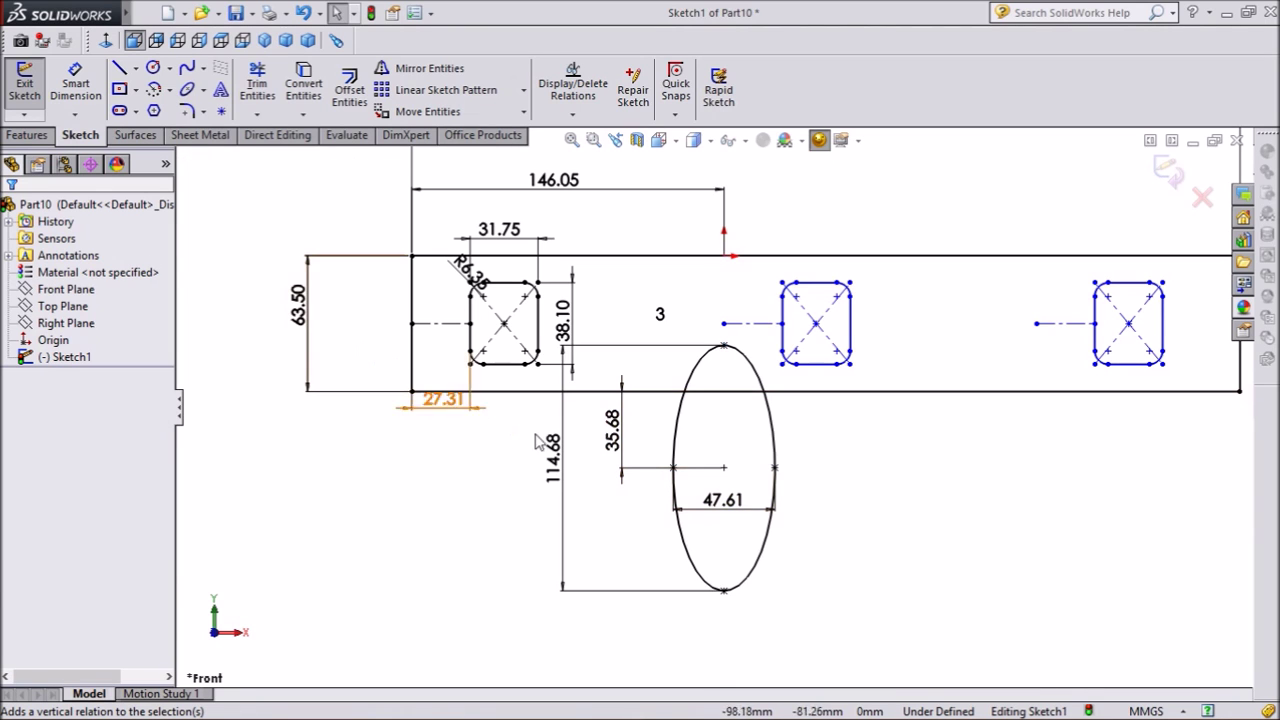
Pattern the ellipse linearly along the X-axis with 2 instances spaced 146.05 mm apart
click(773, 447)
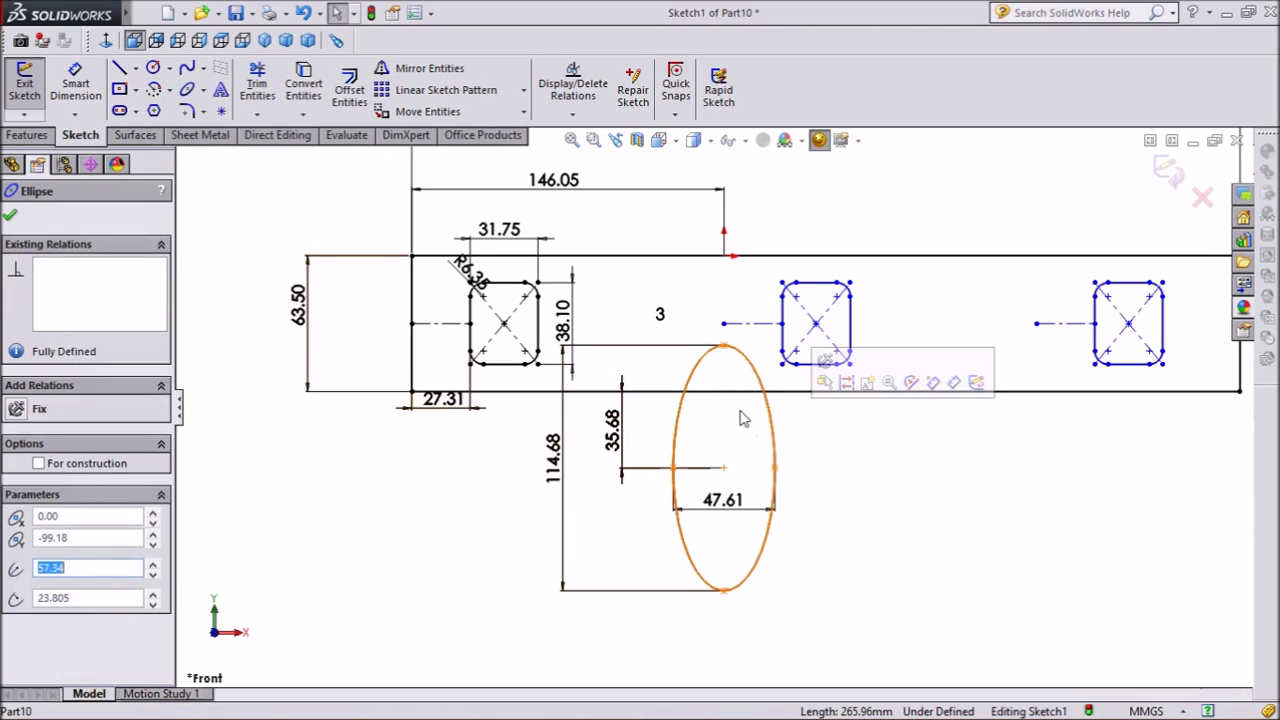
click(413, 95)
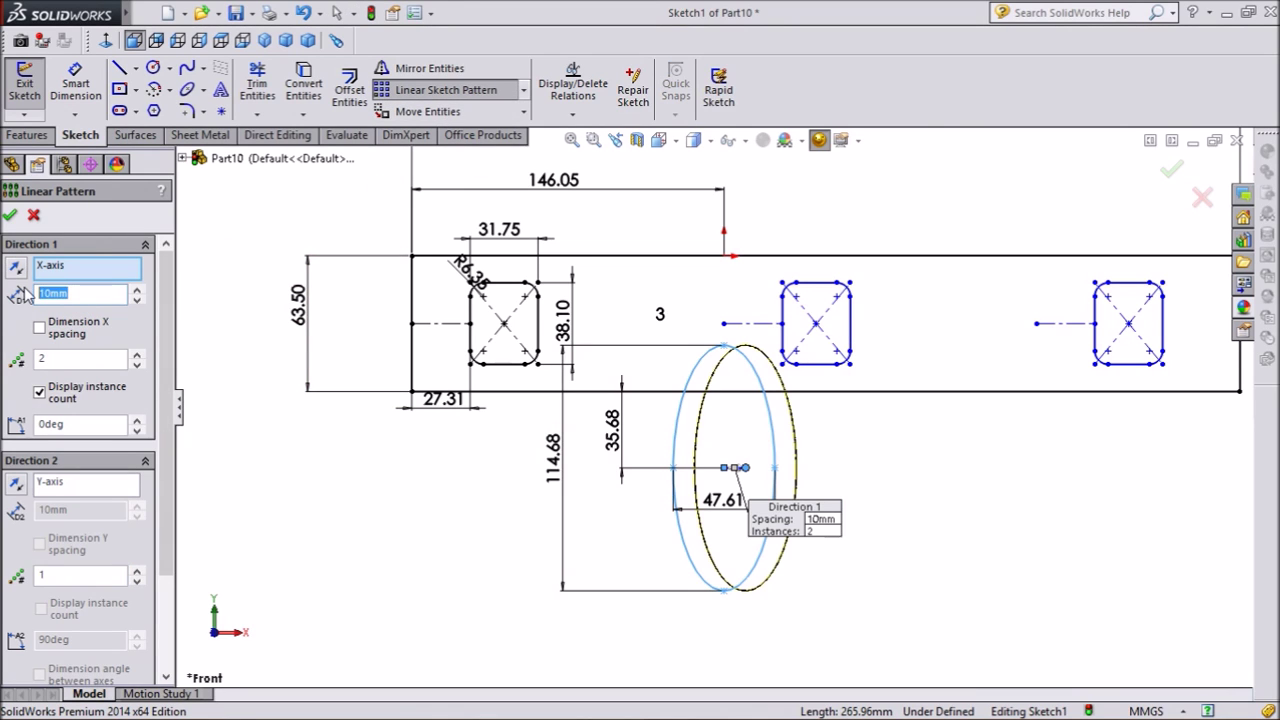
text(146.05)
key(Return)
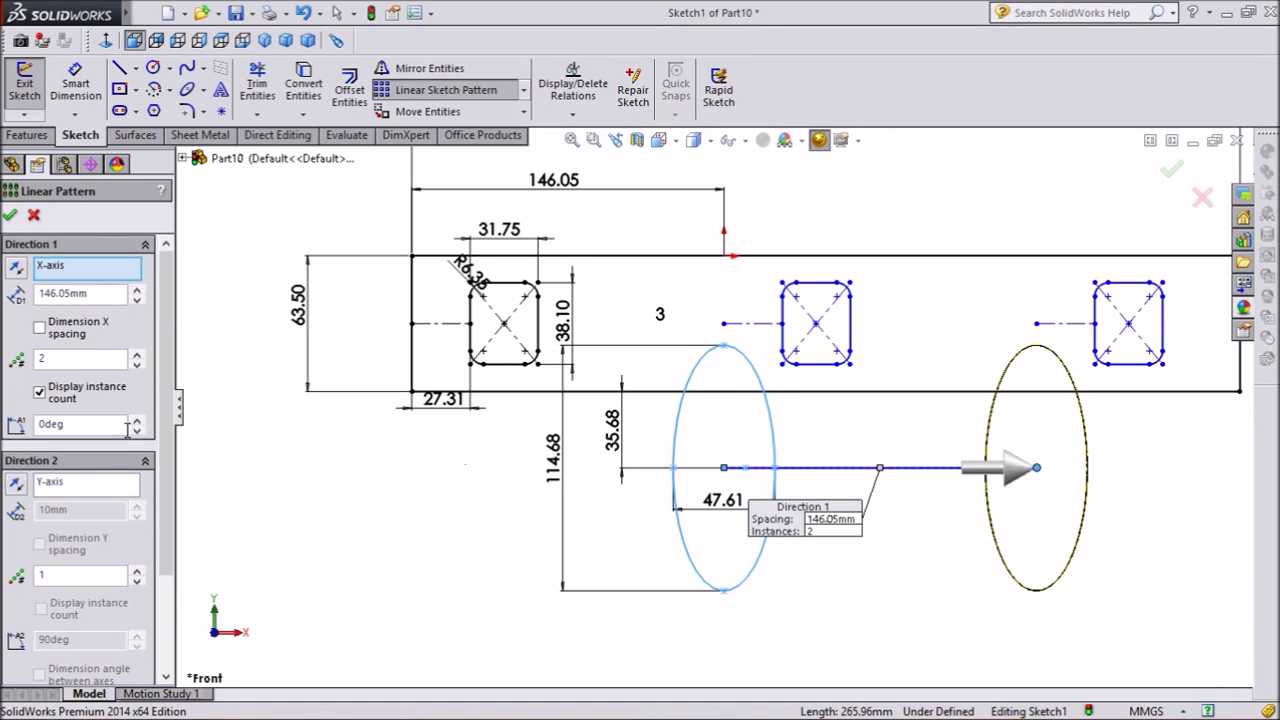
click(8, 215)
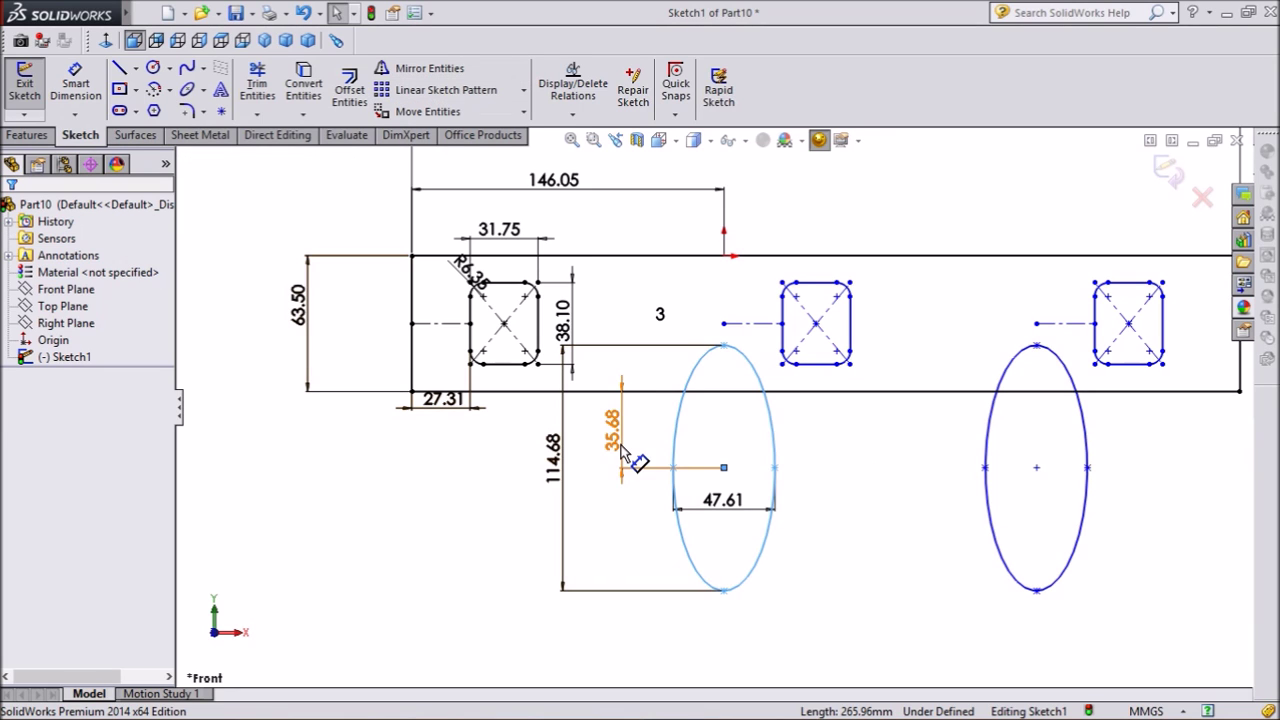
Power-trim both ellipses below the large rectangle and the lower edge segments inside them, leaving two arched notches, and exit the sketch
click(256, 90)
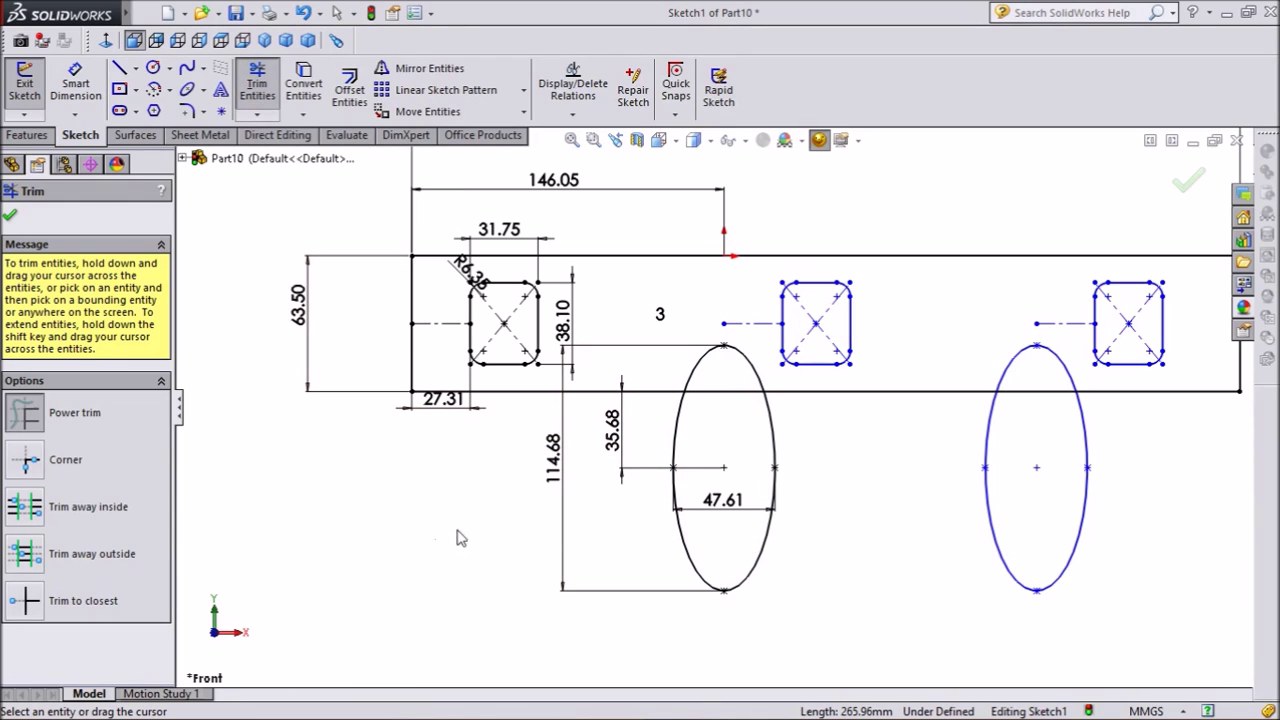
mouse_move(480, 528)
mouse_down()
mouse_move(648, 490)
mouse_move(980, 488)
mouse_move(1091, 446)
mouse_up()
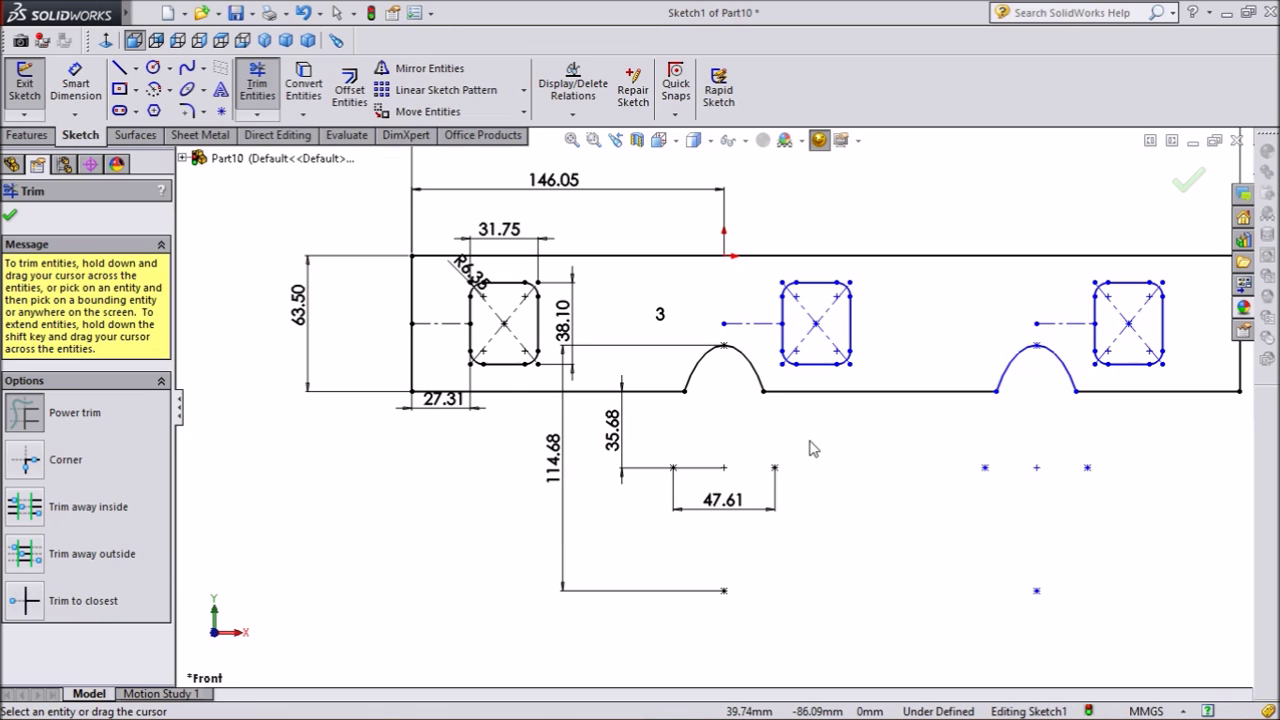
scroll(790, 447, up, 1)
scroll(1140, 338, down, 1)
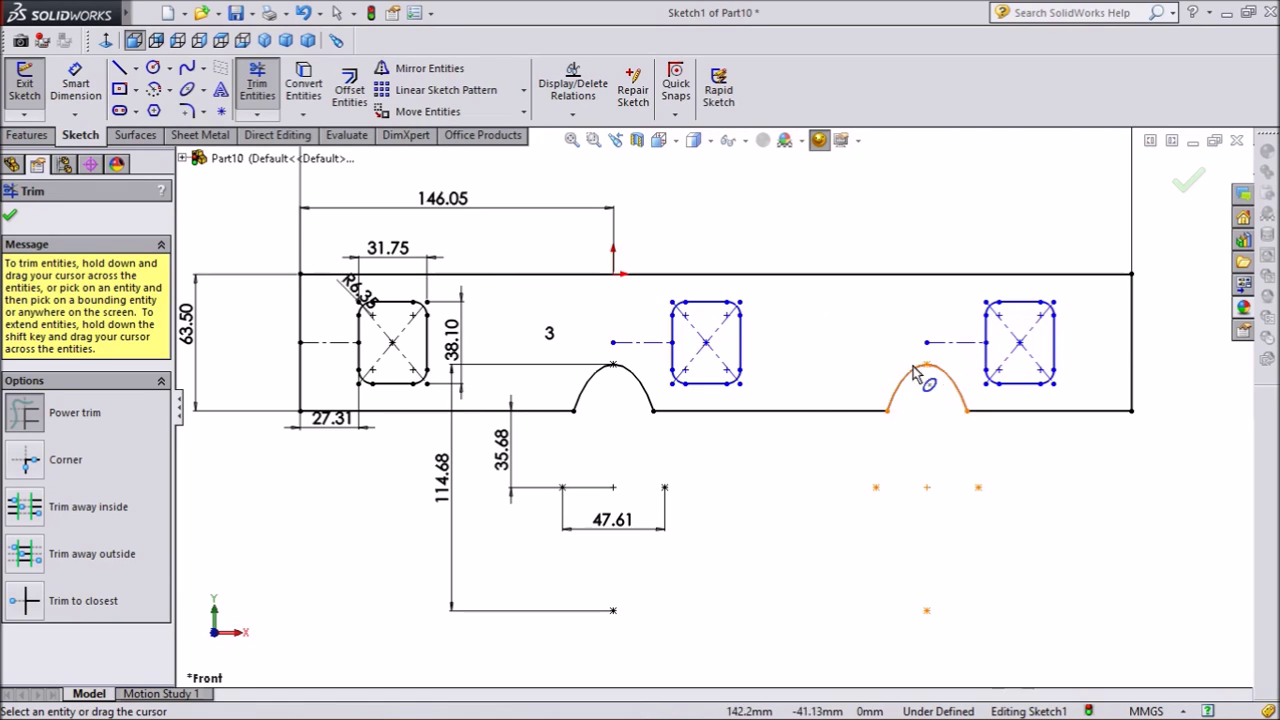
scroll(715, 405, up, 1)
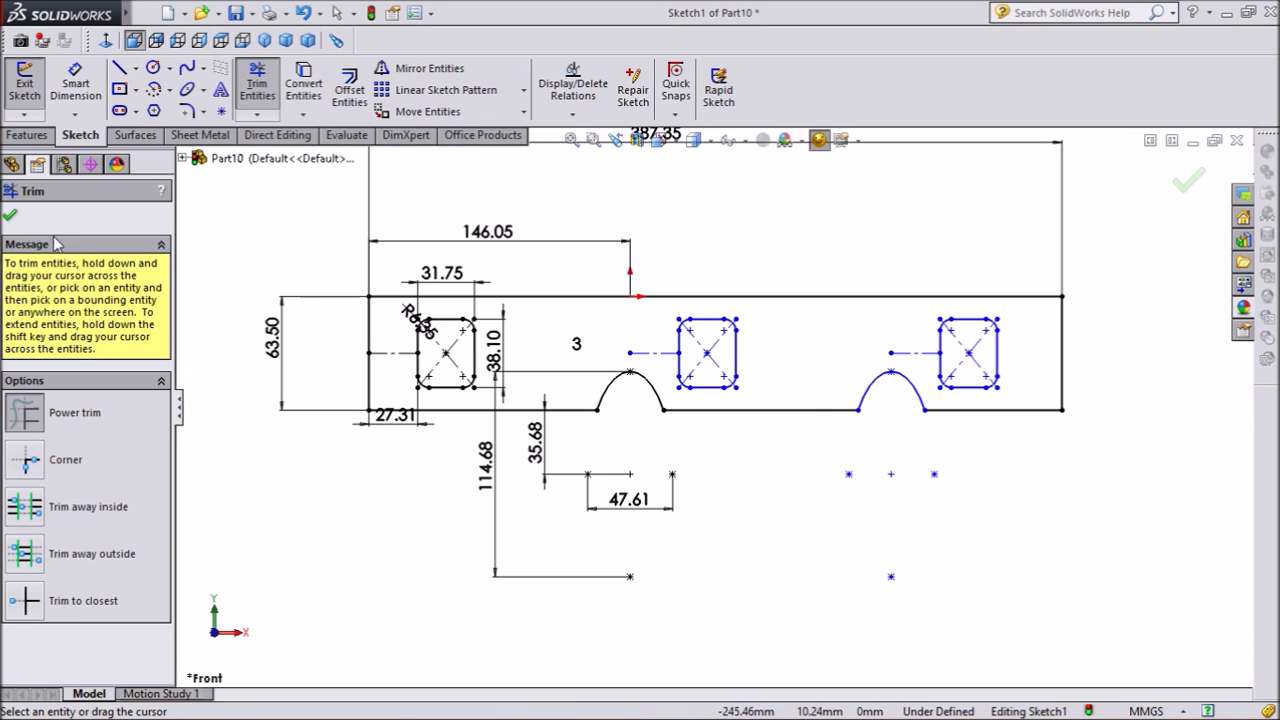
click(12, 217)
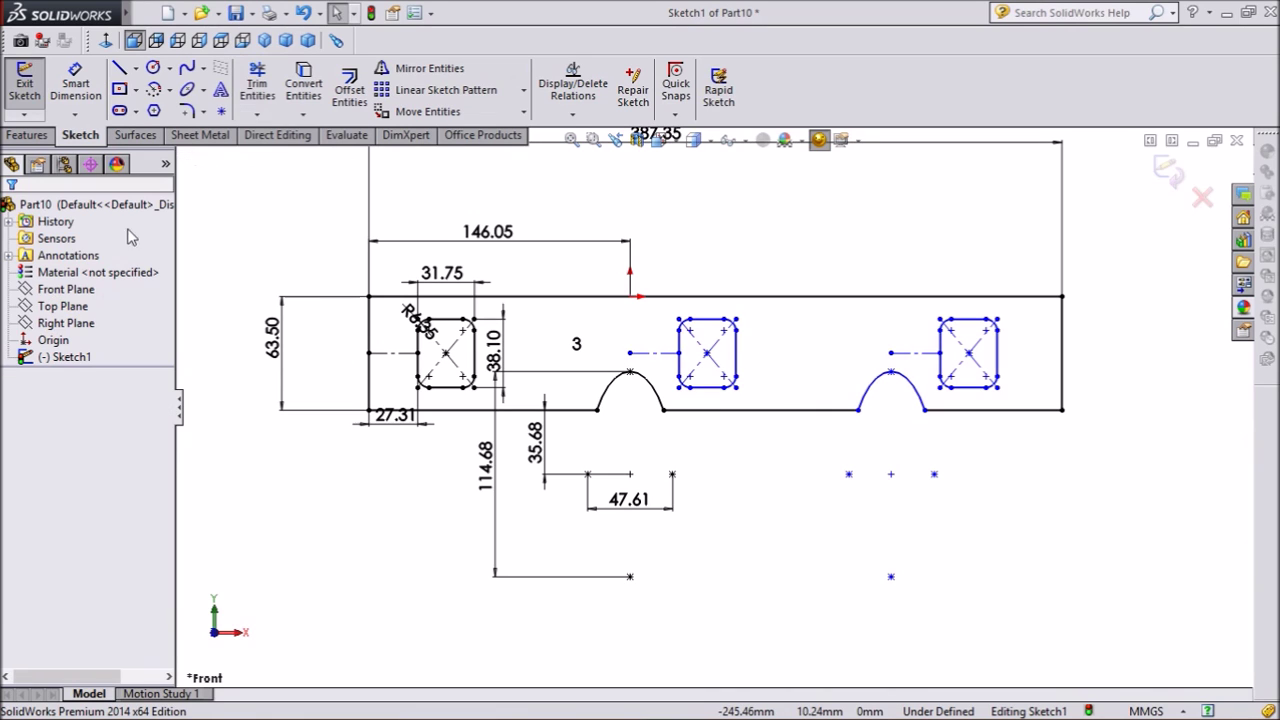
click(1168, 170)
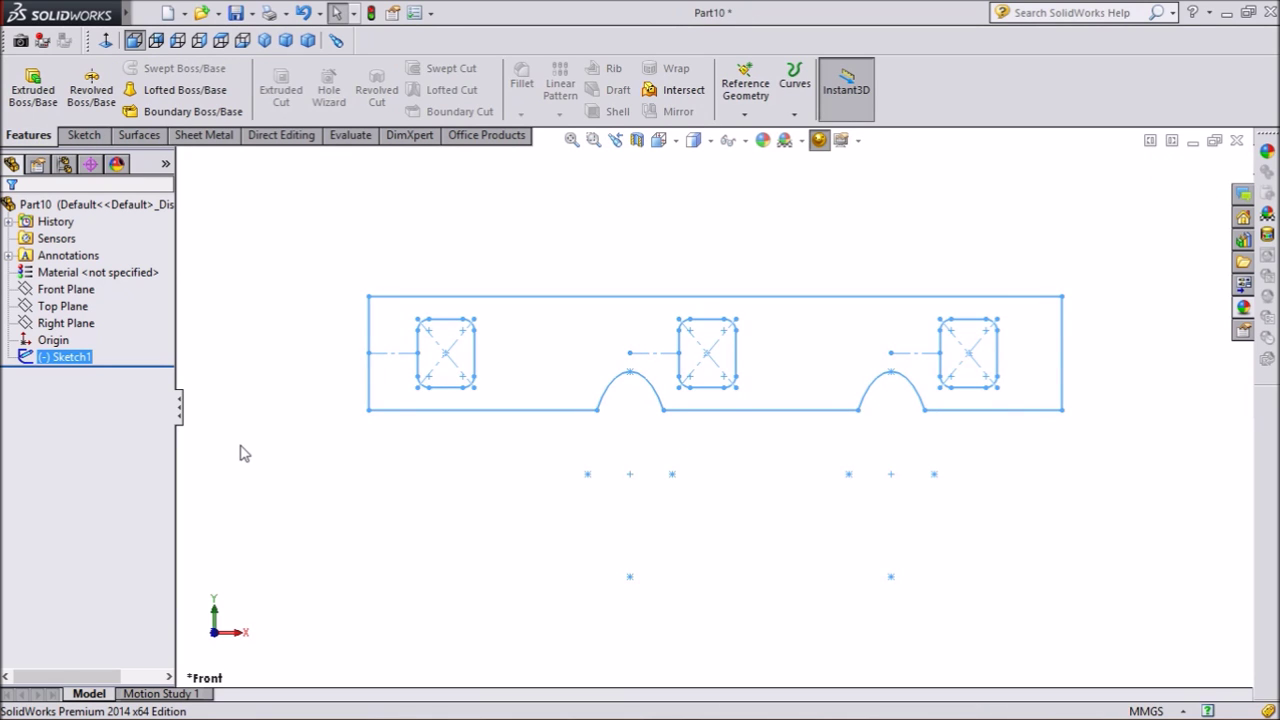
Start a new sketch on the Right Plane
mouse_move(443, 554)
middle_down()
mouse_move(454, 429)
mouse_move(420, 417)
mouse_move(392, 436)
middle_up()
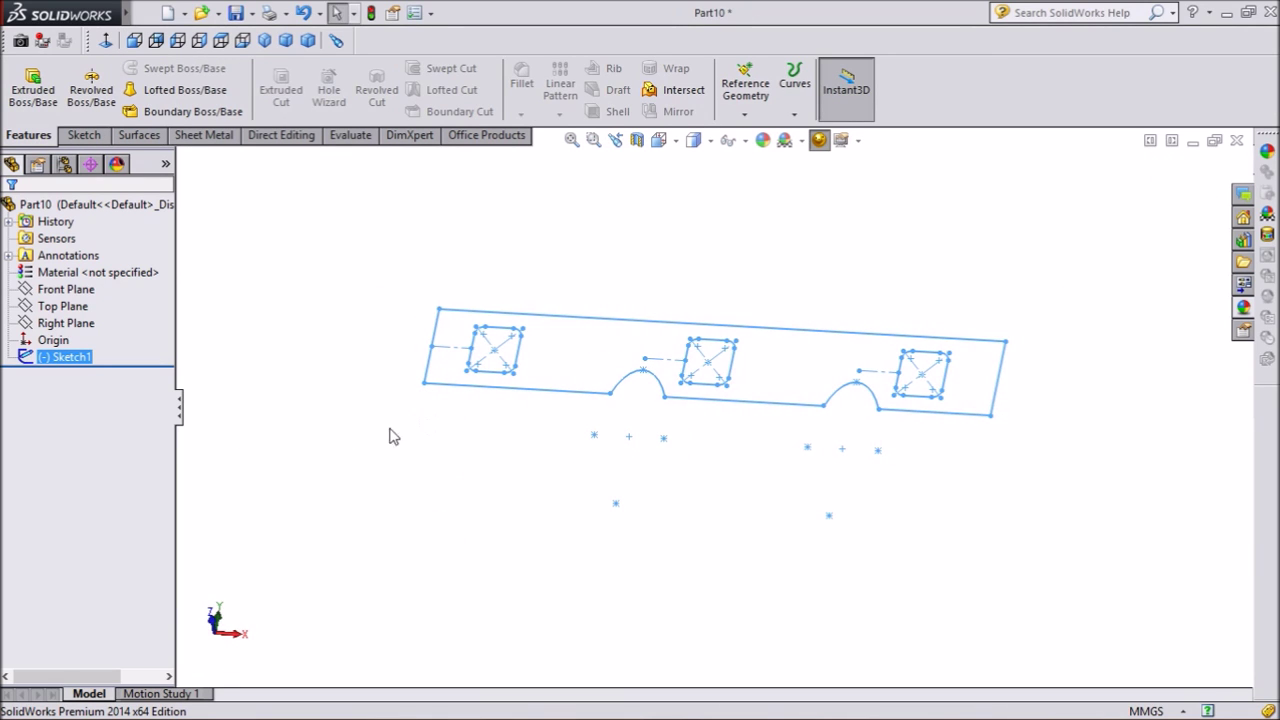
ctrl+click(84, 329)
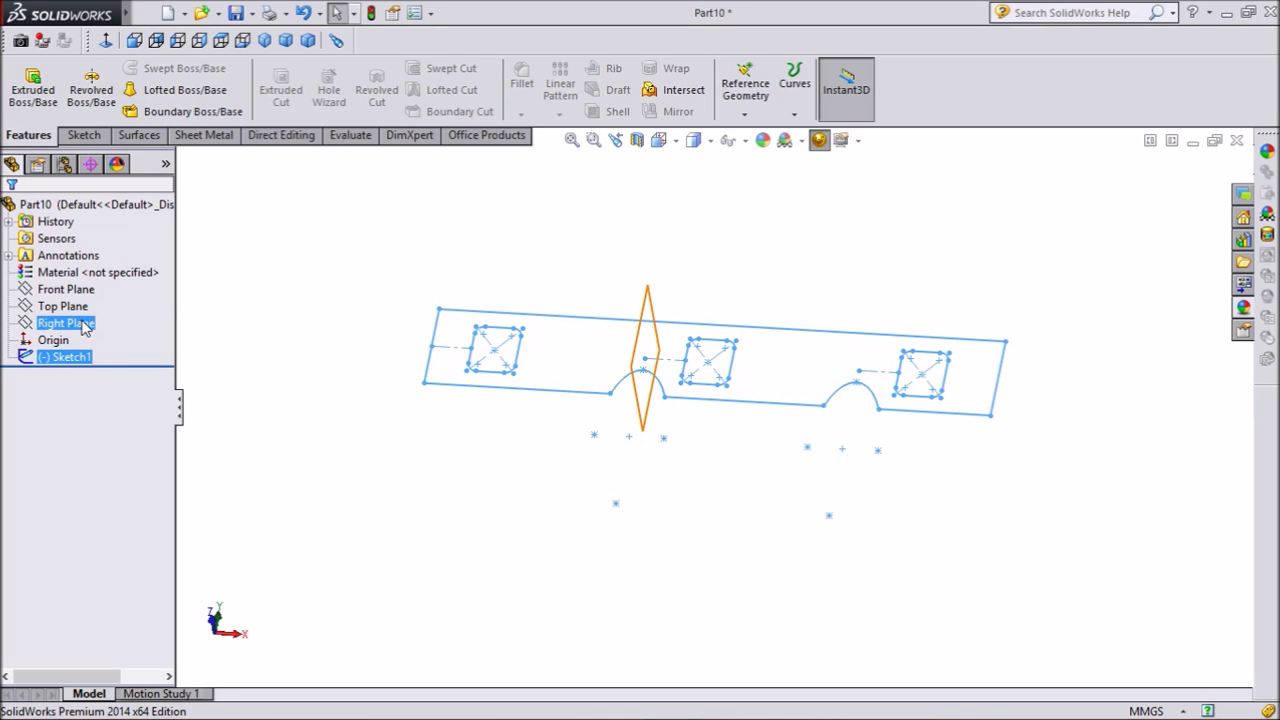
click(84, 325)
click(90, 290)
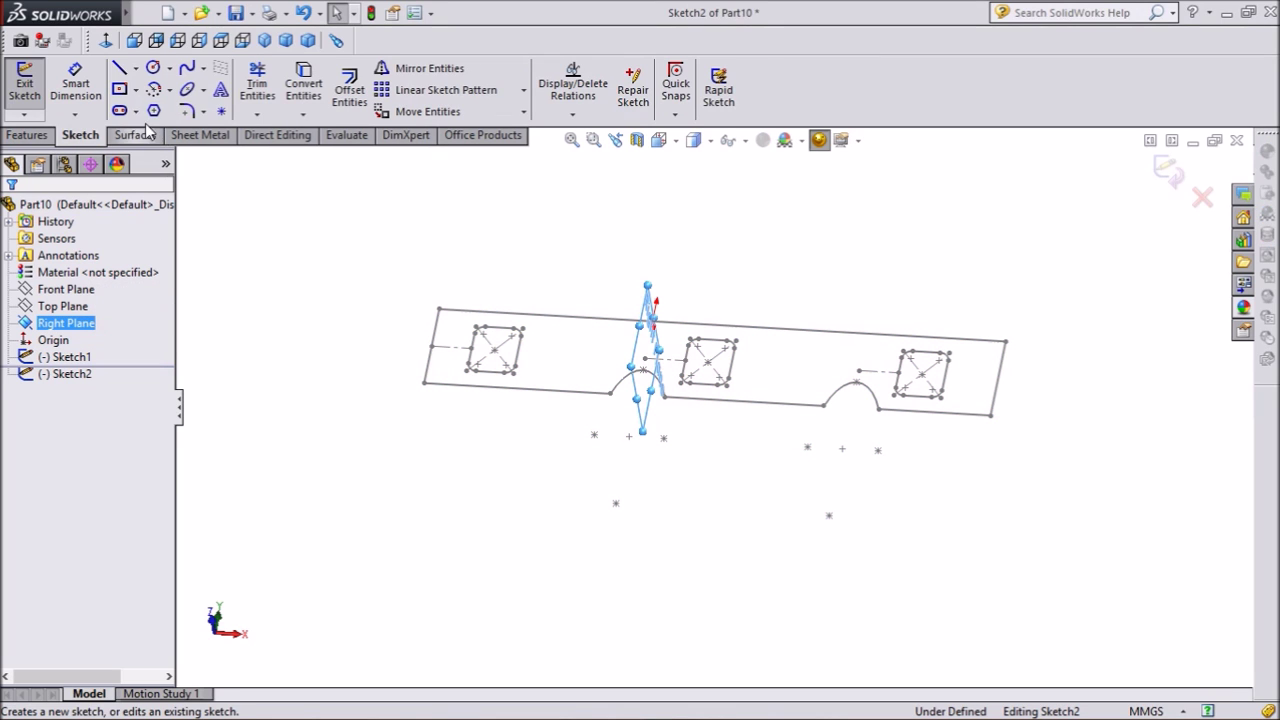
click(107, 41)
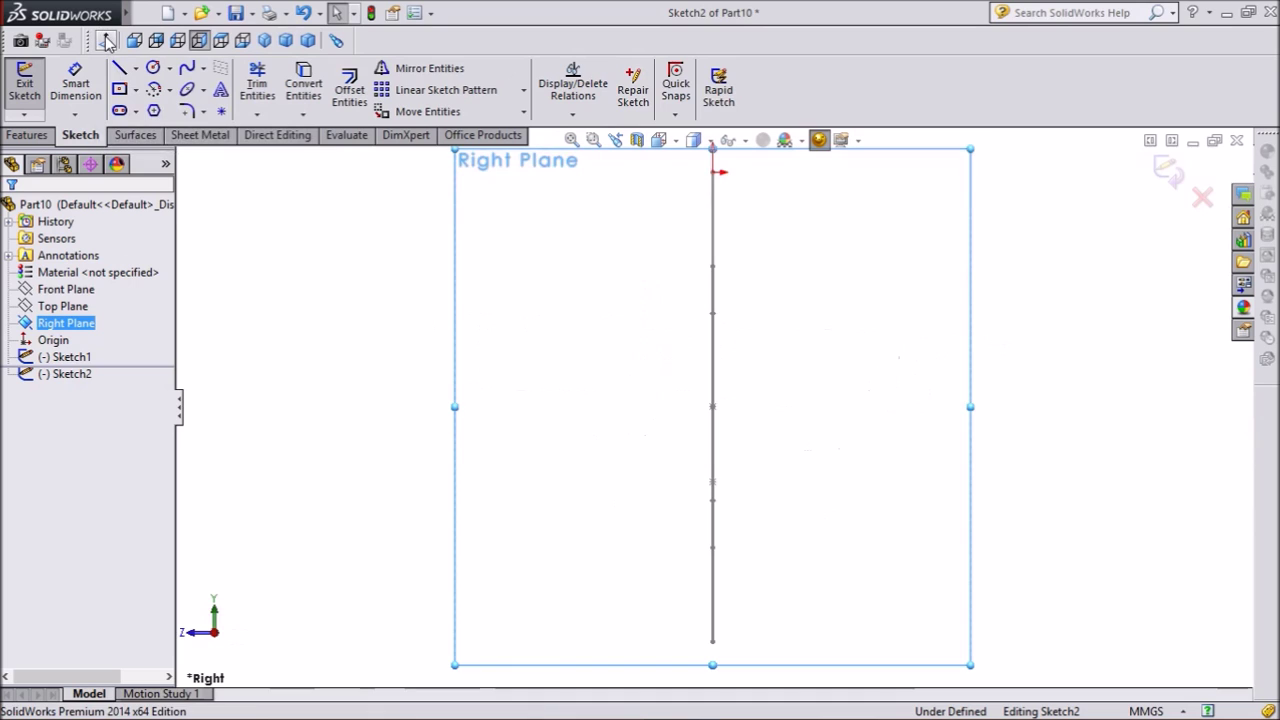
click(107, 41)
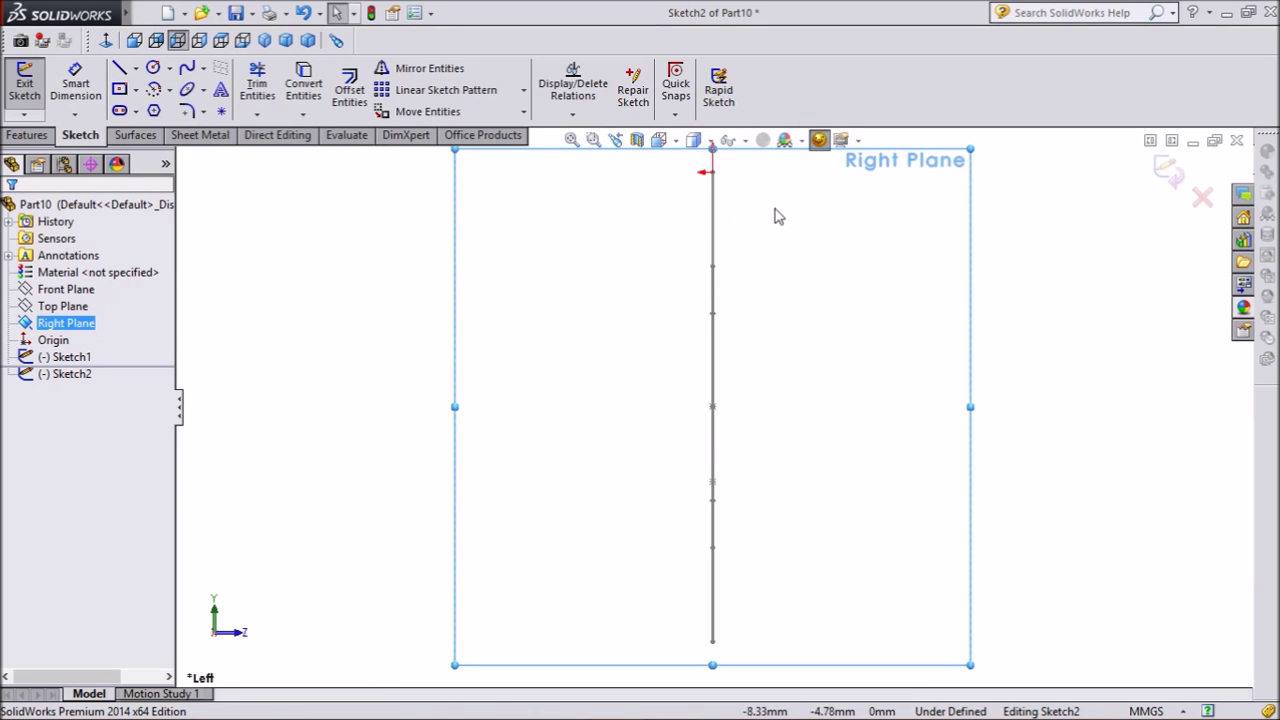
Sketch a circle of about 6.7 mm radius level with the origin, its center about 20.7 mm away on the positive Z side
scroll(743, 189, down, 2)
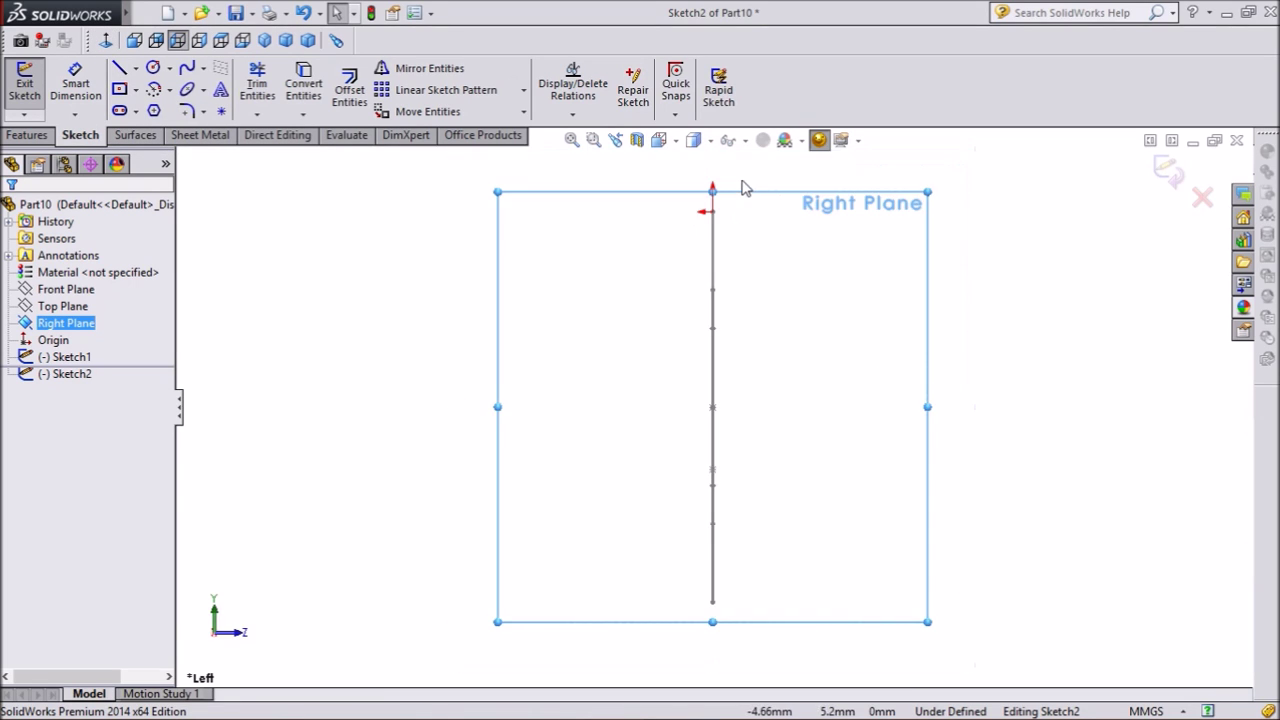
click(153, 69)
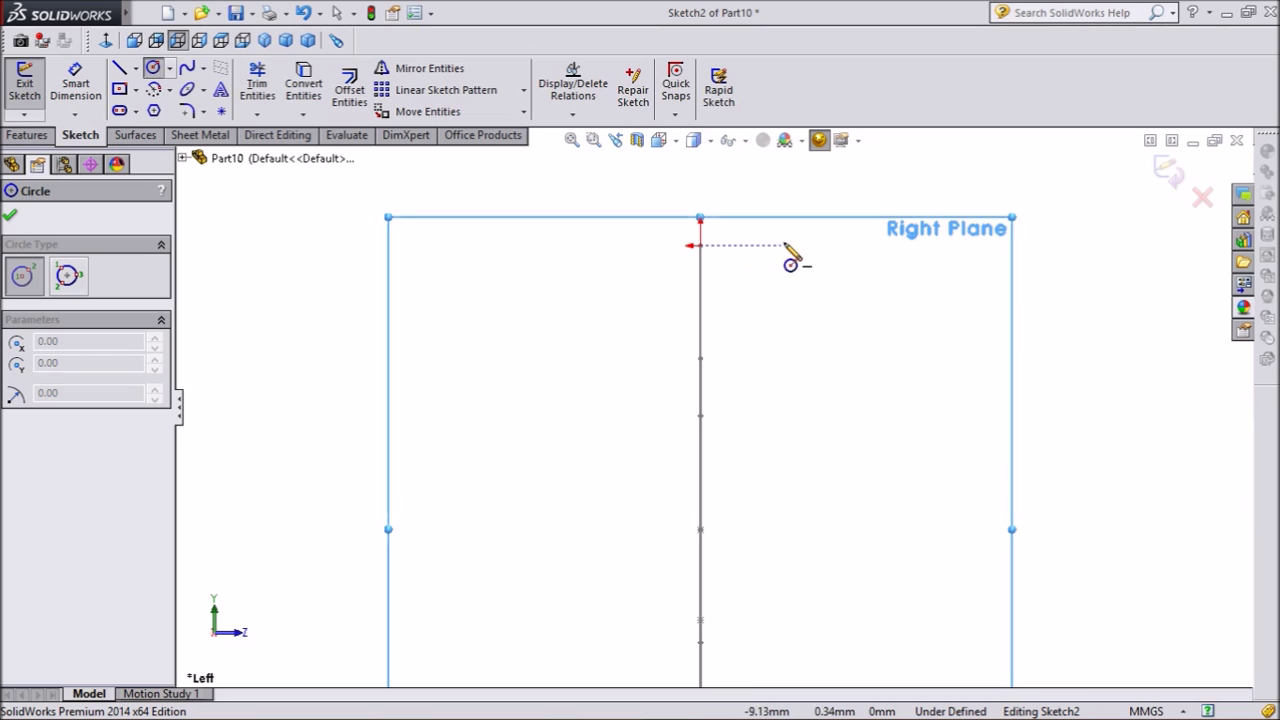
click(885, 245)
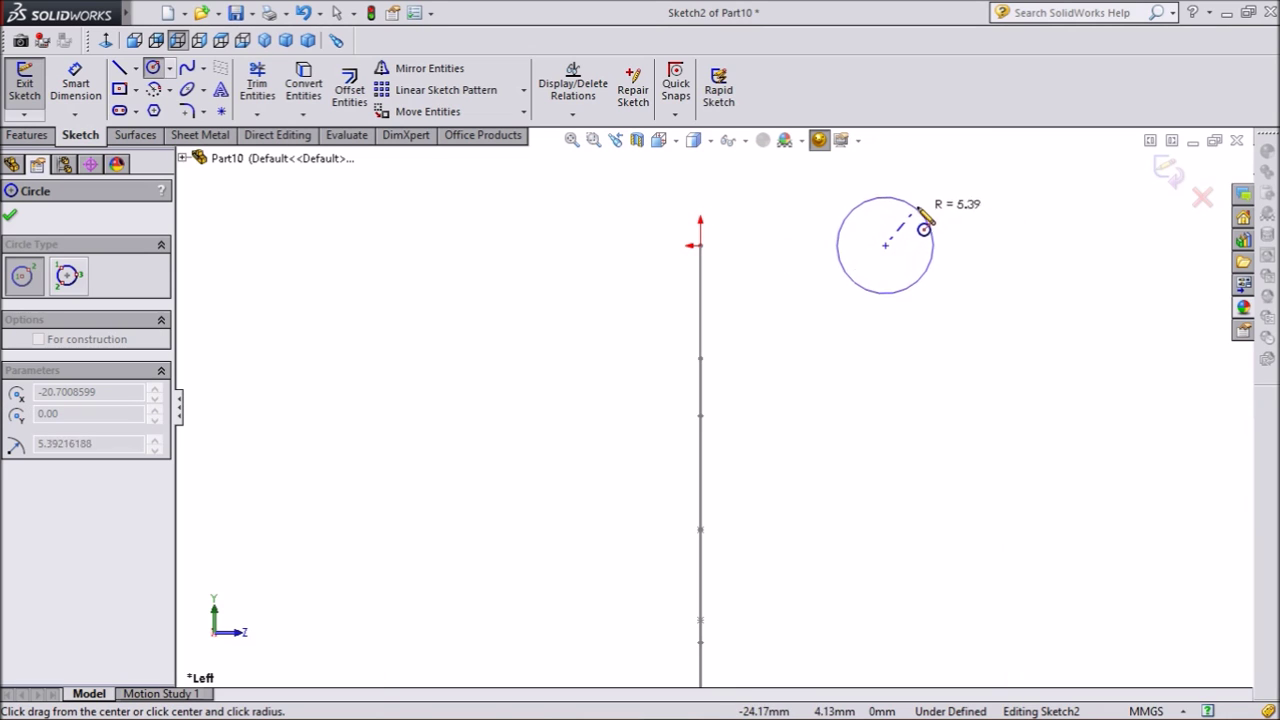
click(922, 204)
scroll(903, 229, down, 2)
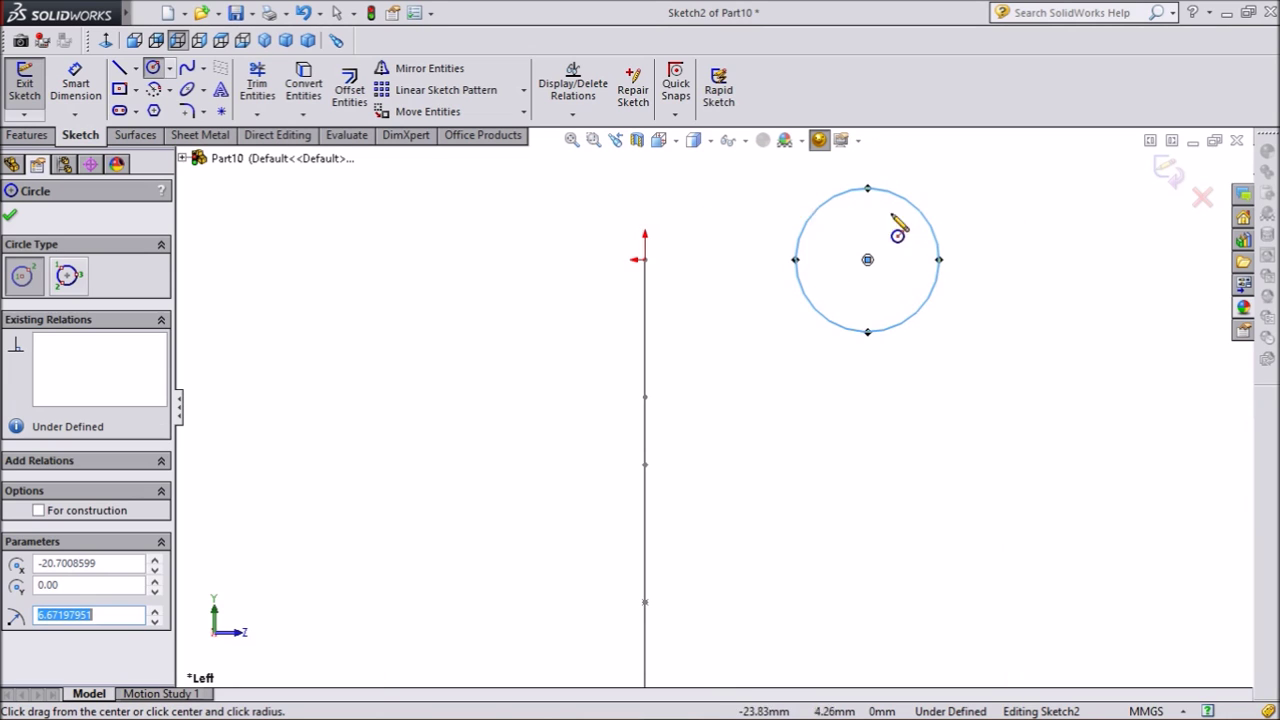
Dimension the circle's diameter as 38 mm
click(76, 95)
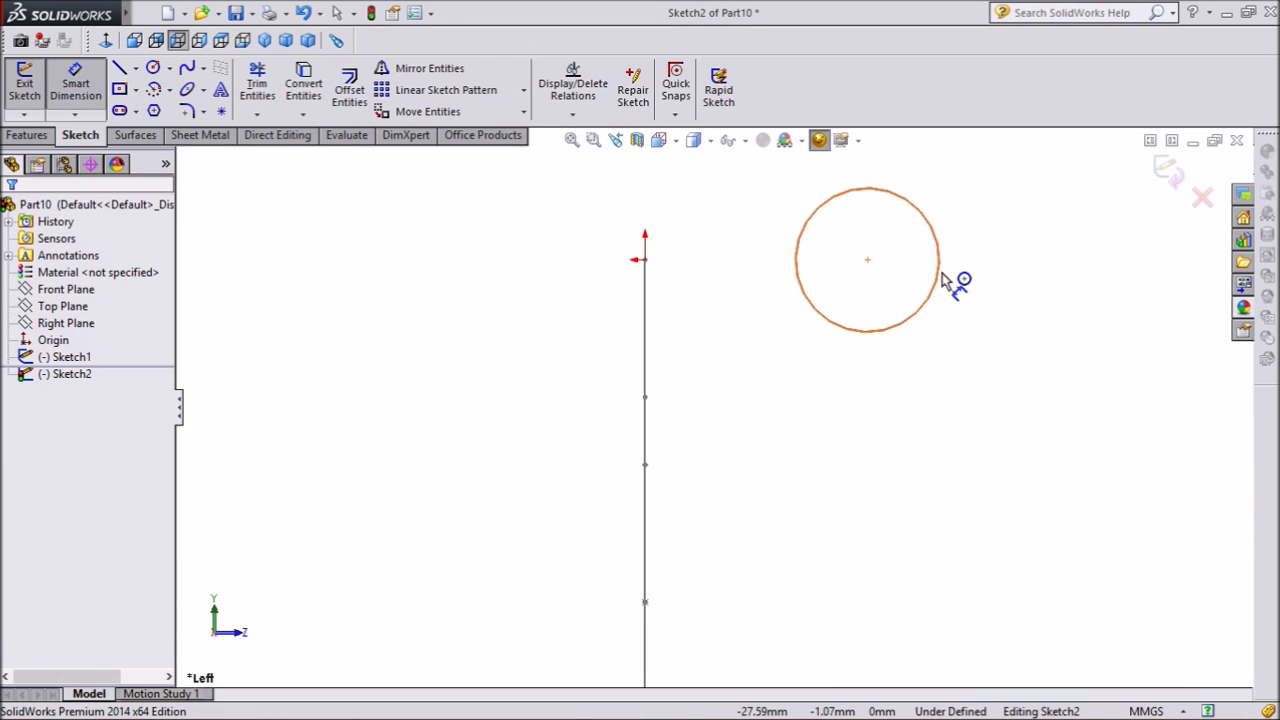
click(940, 280)
click(1010, 276)
text(38)
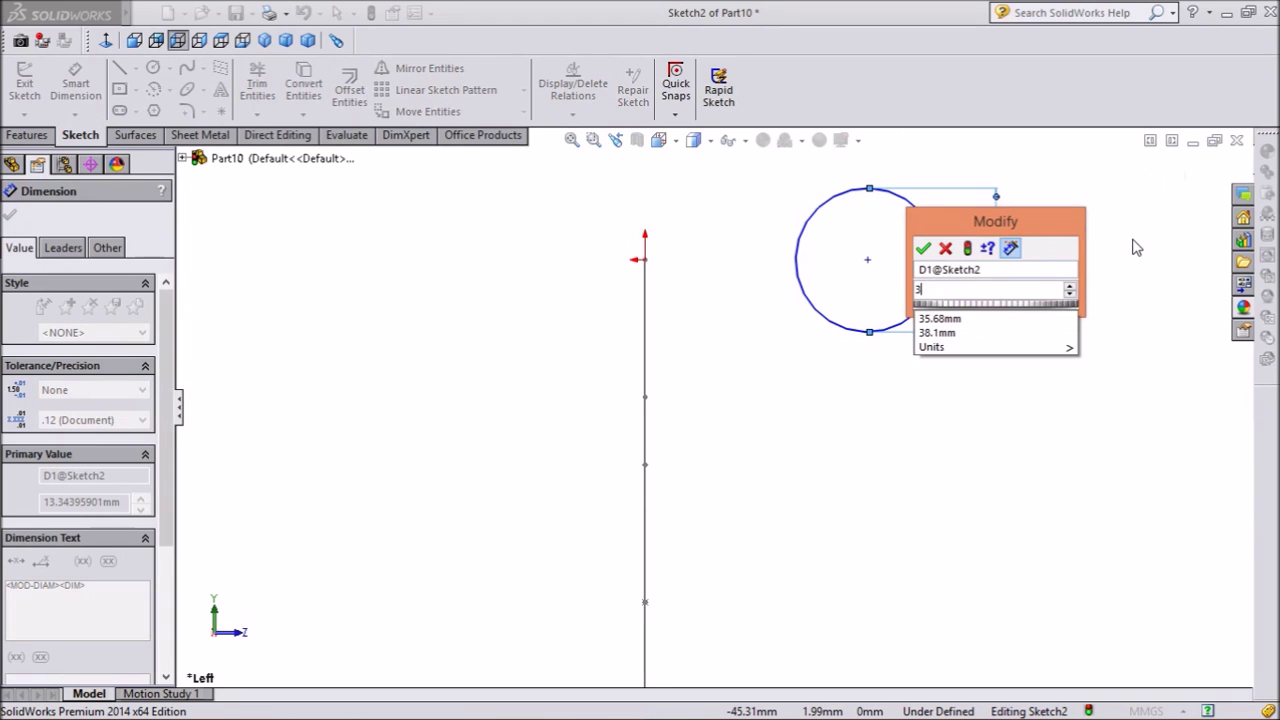
click(924, 249)
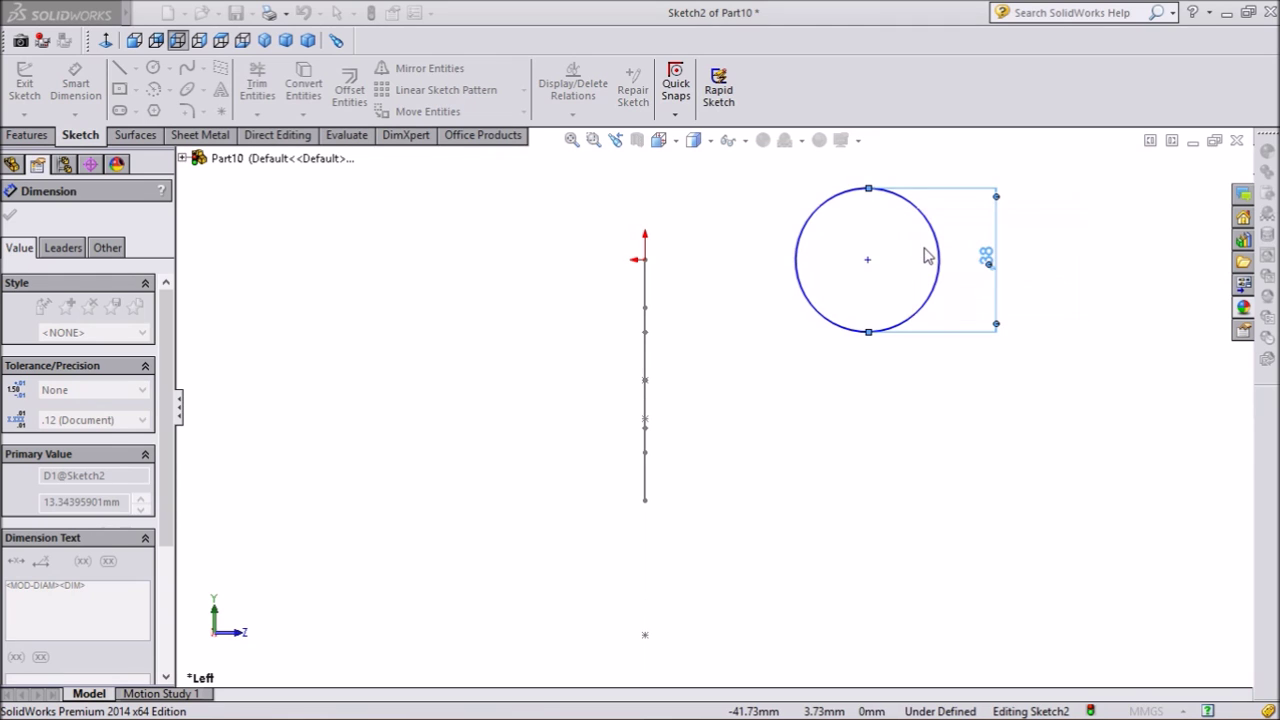
Dimension the distance from the origin to the circle's center as 63.5 mm
click(868, 262)
click(645, 260)
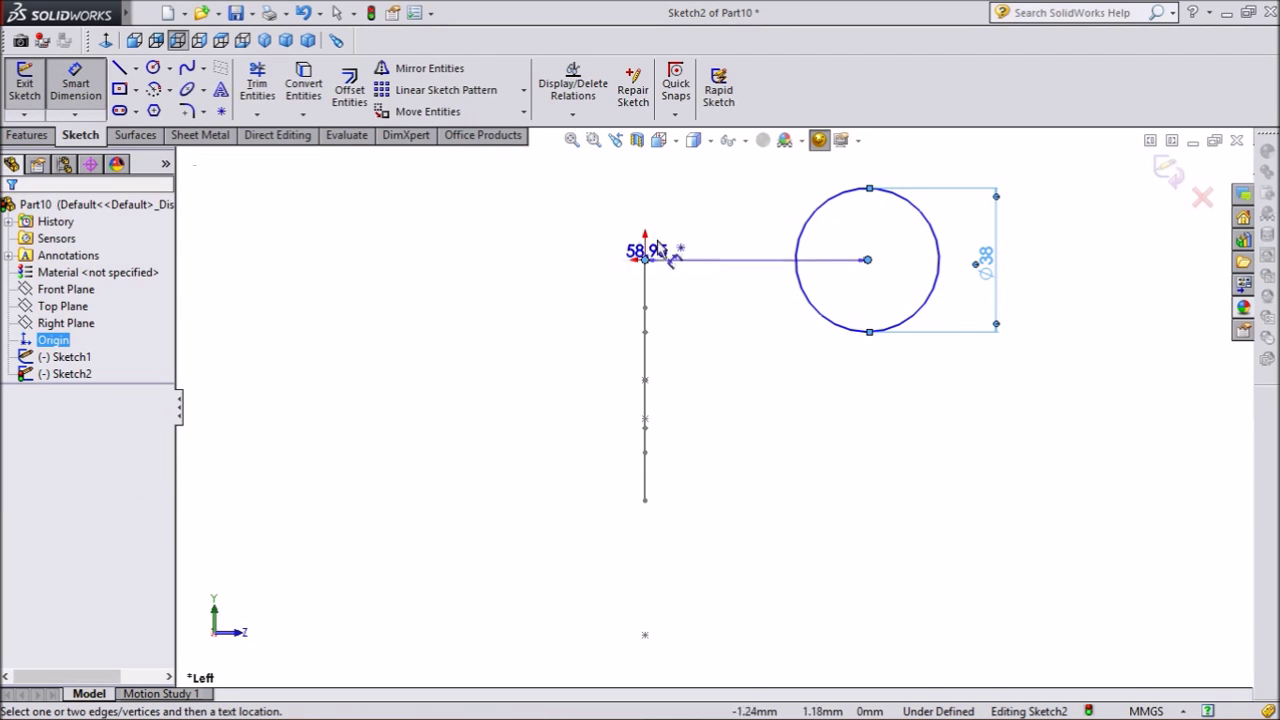
click(726, 216)
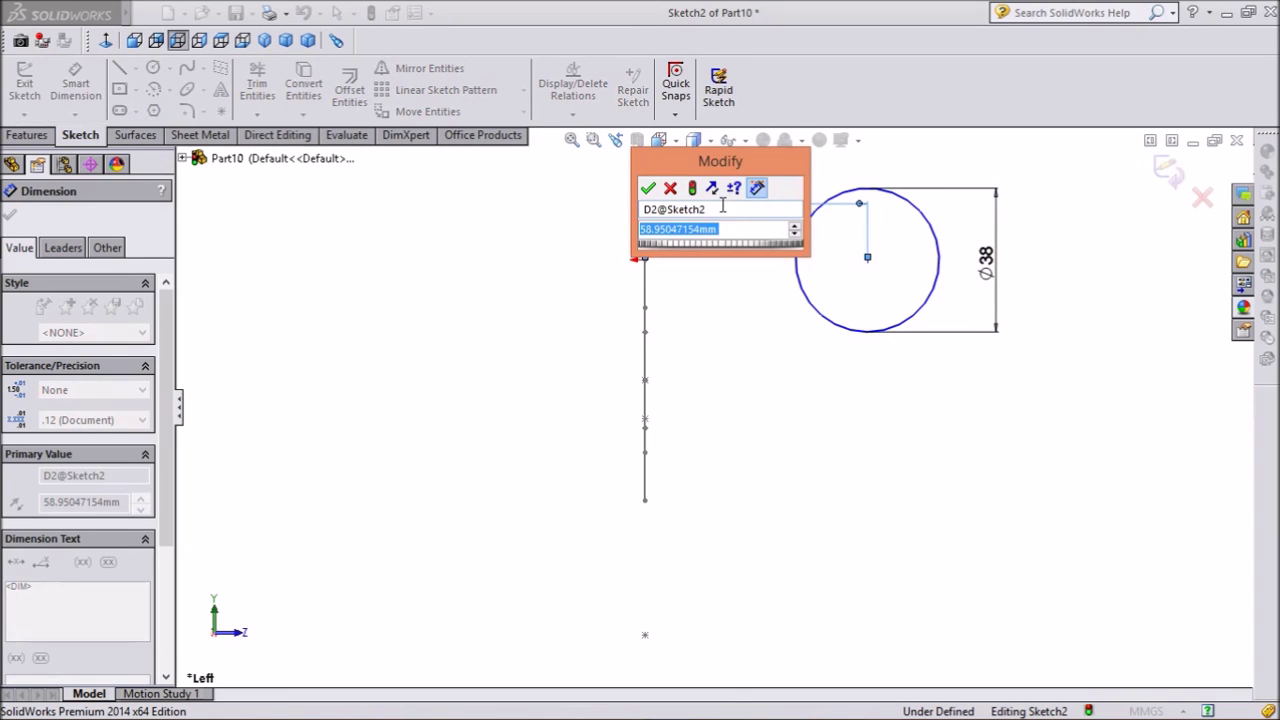
text(63.5)
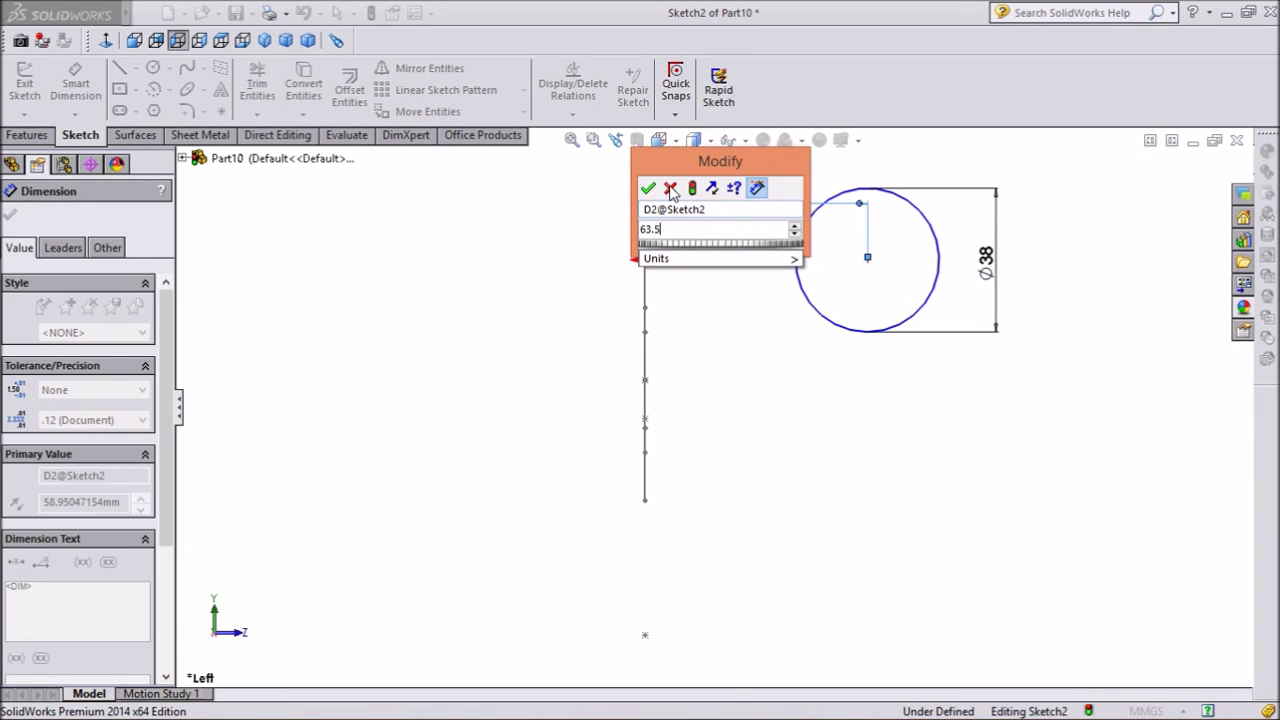
click(648, 188)
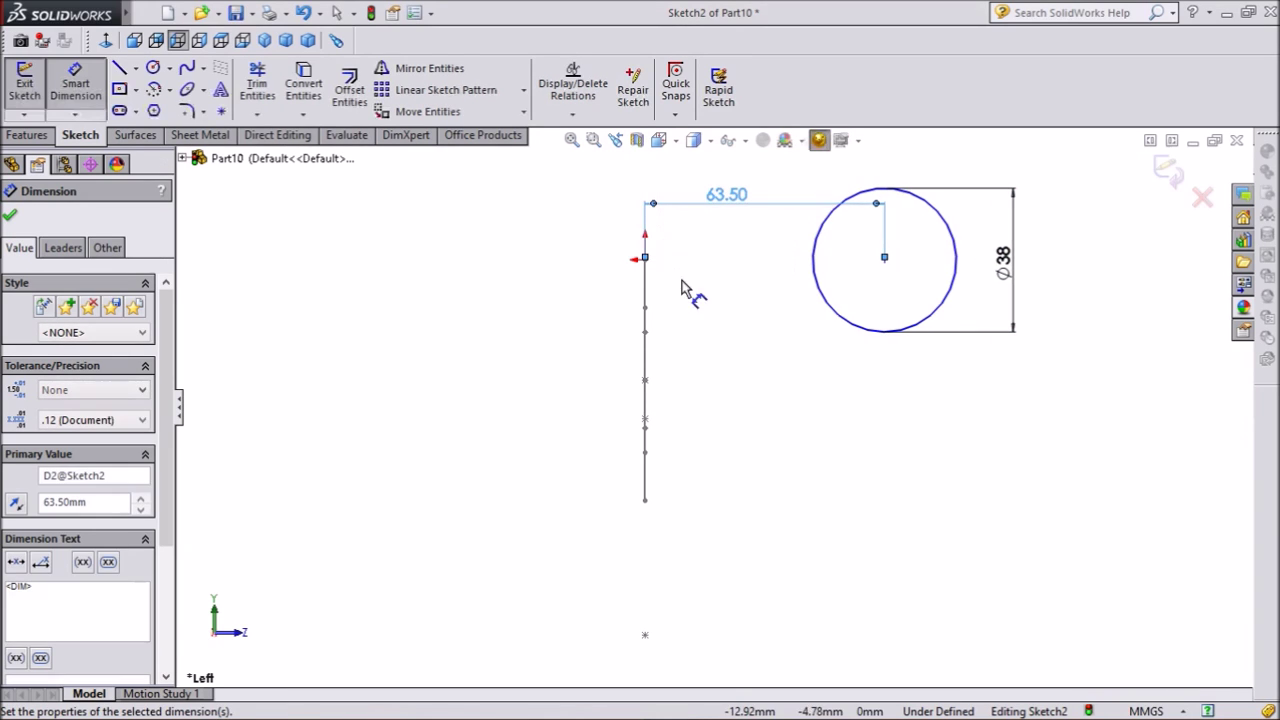
click(10, 218)
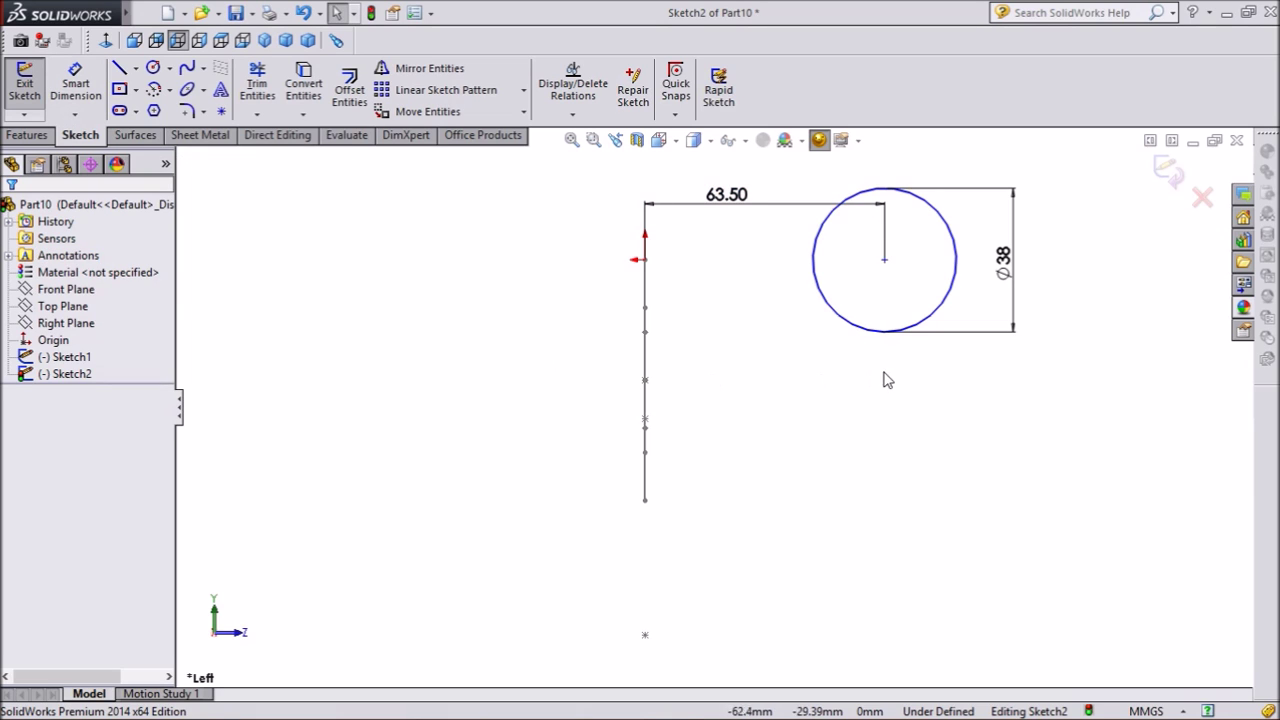
Add a horizontal relation between the origin and the circle's center, and exit the sketch
click(645, 261)
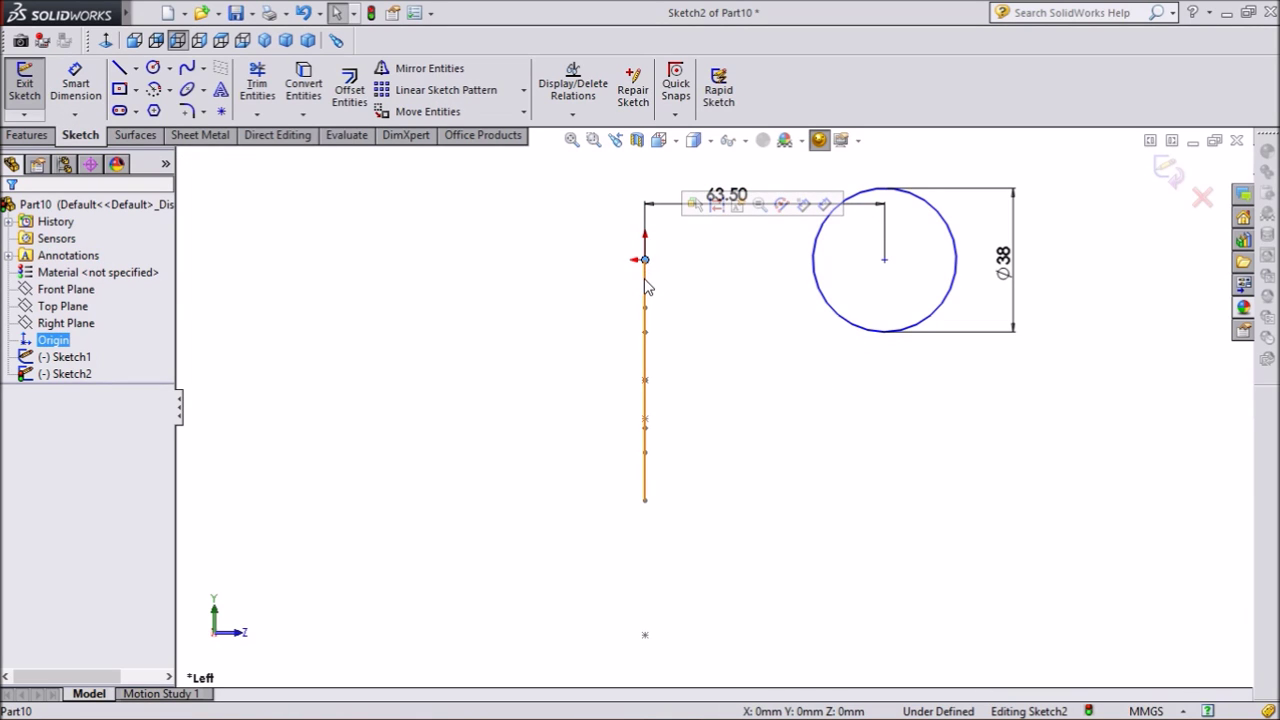
ctrl+click(885, 262)
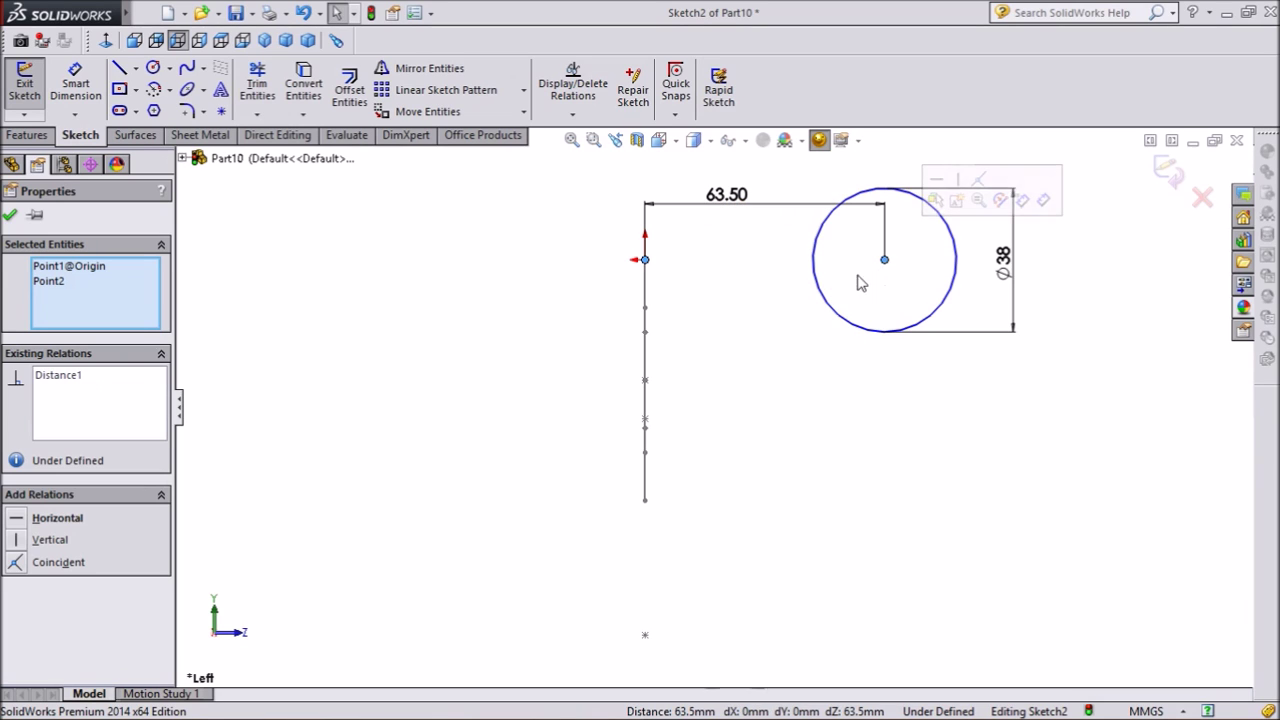
click(937, 181)
click(10, 214)
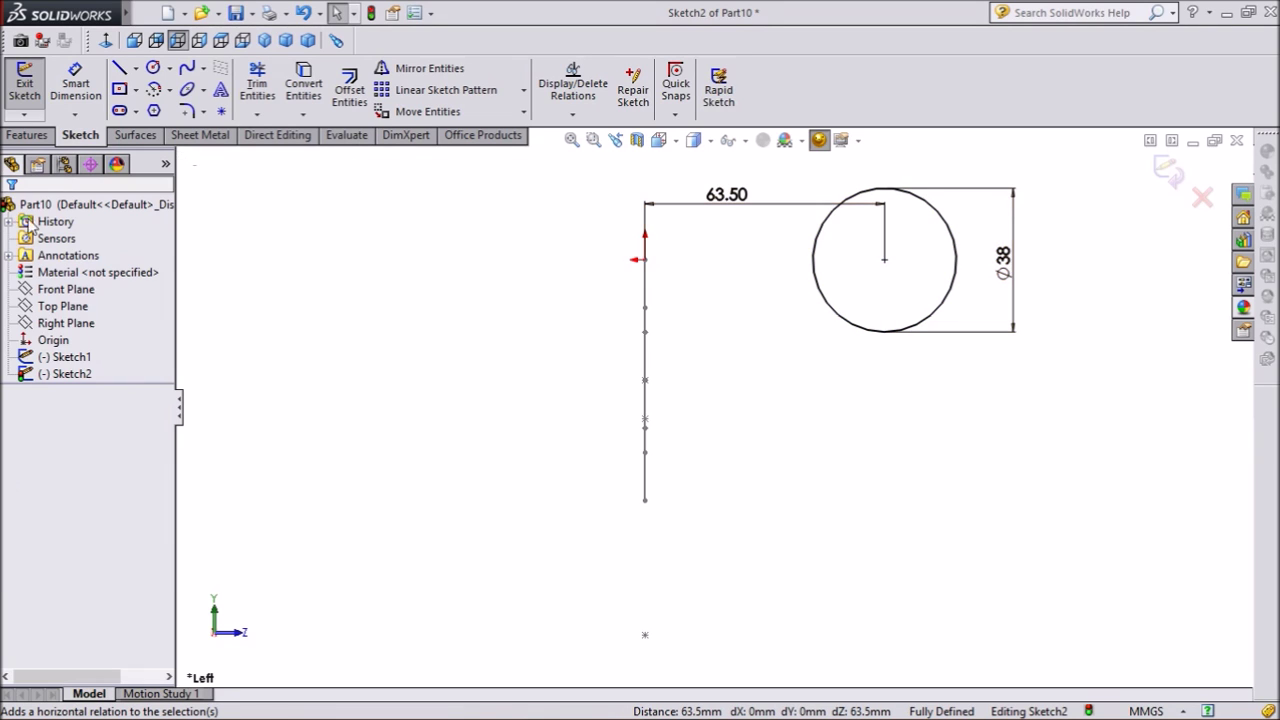
scroll(997, 247, up, 1)
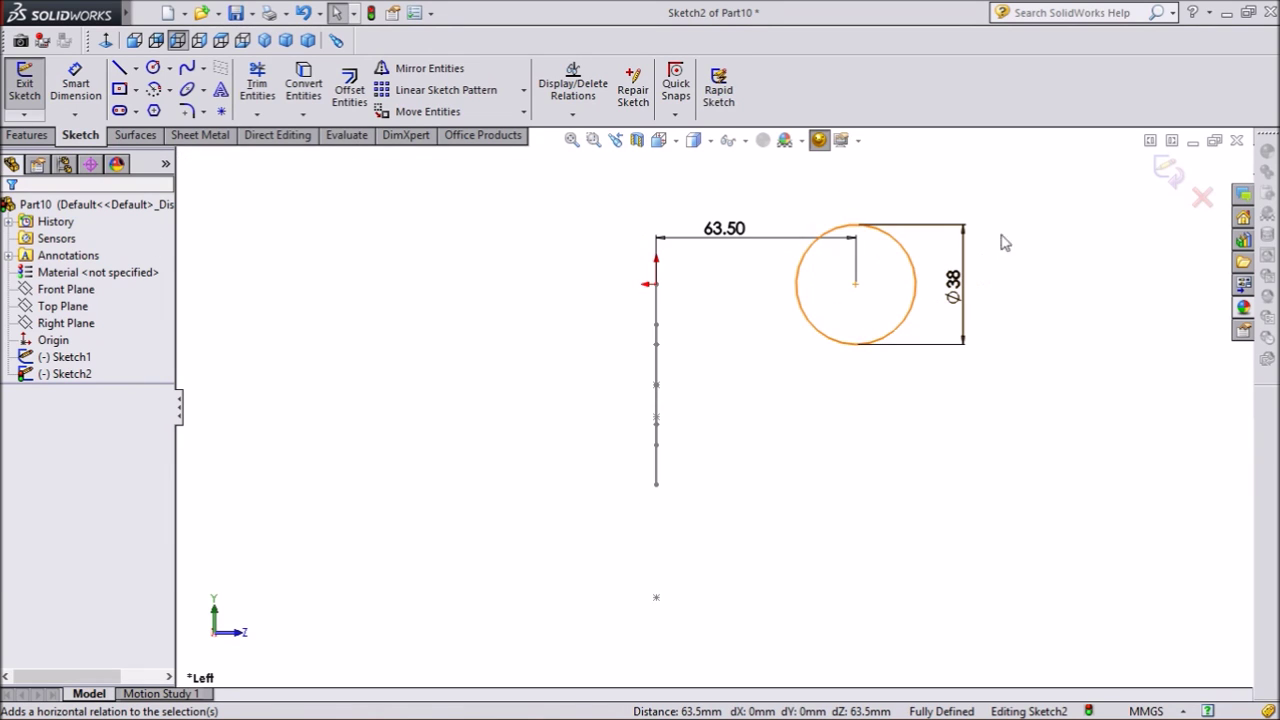
click(1168, 176)
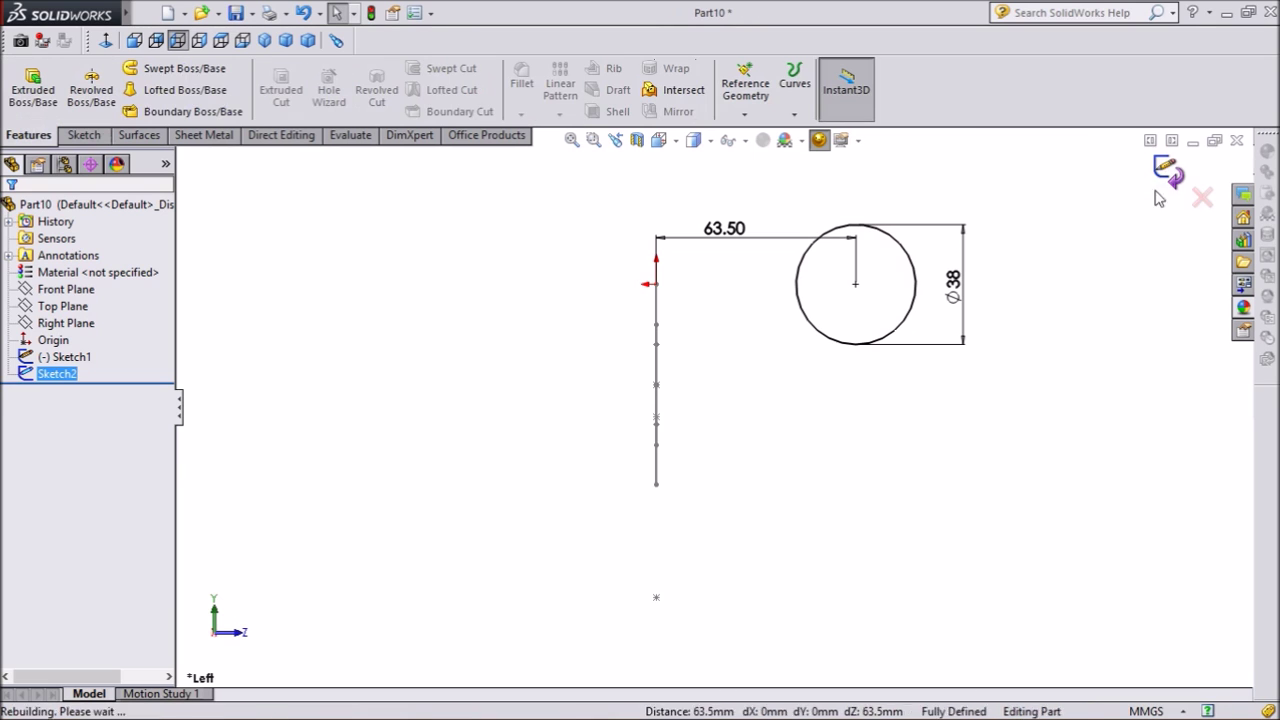
Create two reference planes parallel to the Right Plane, spaced 146.05 mm apart along the profile's length
click(264, 40)
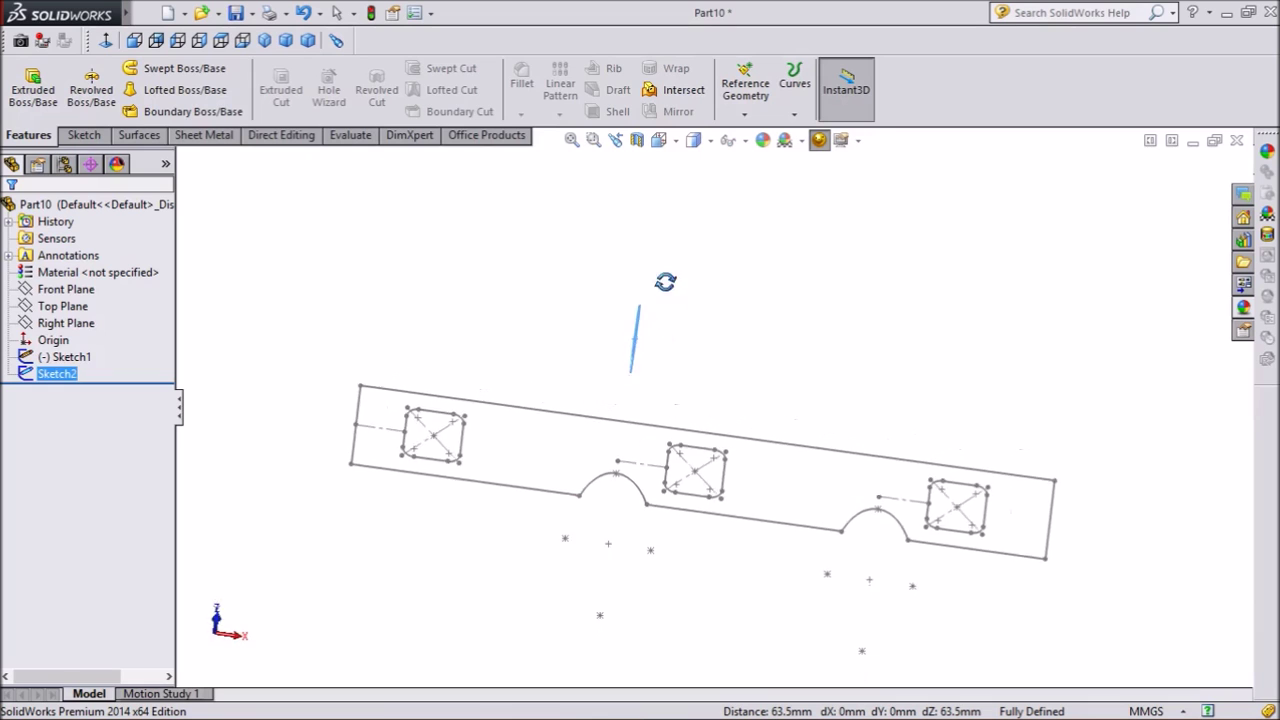
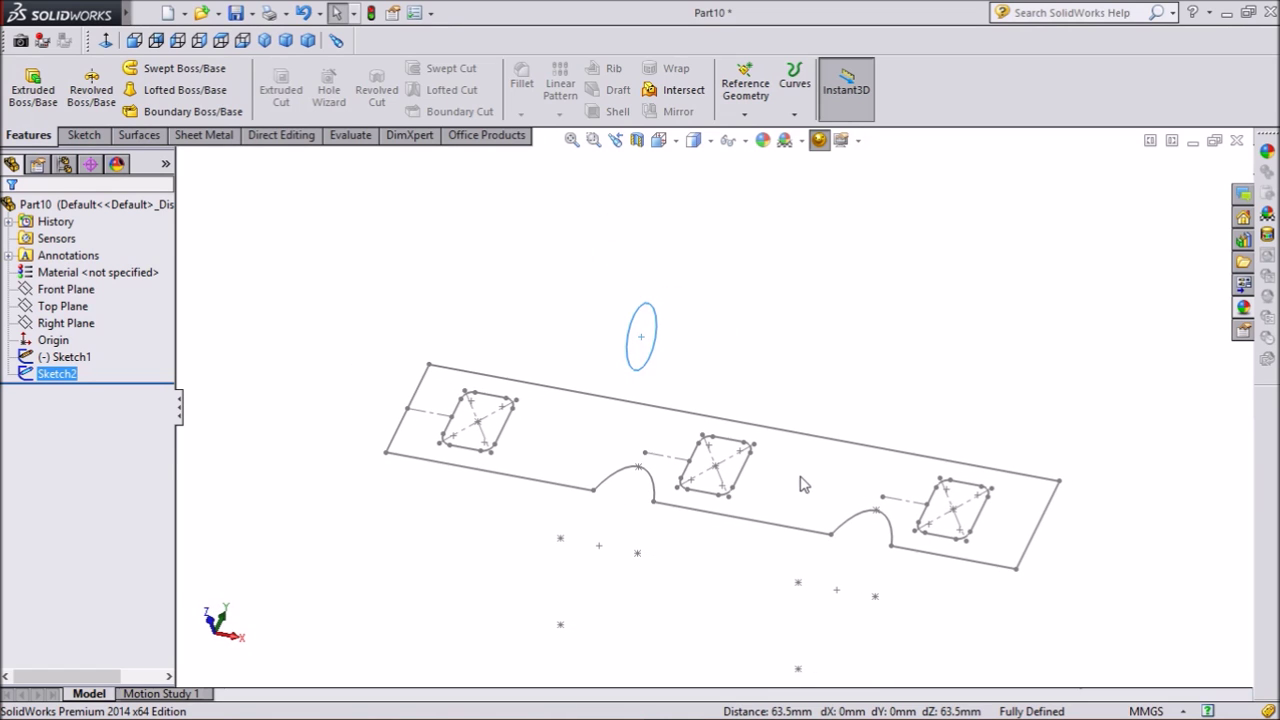
click(85, 323)
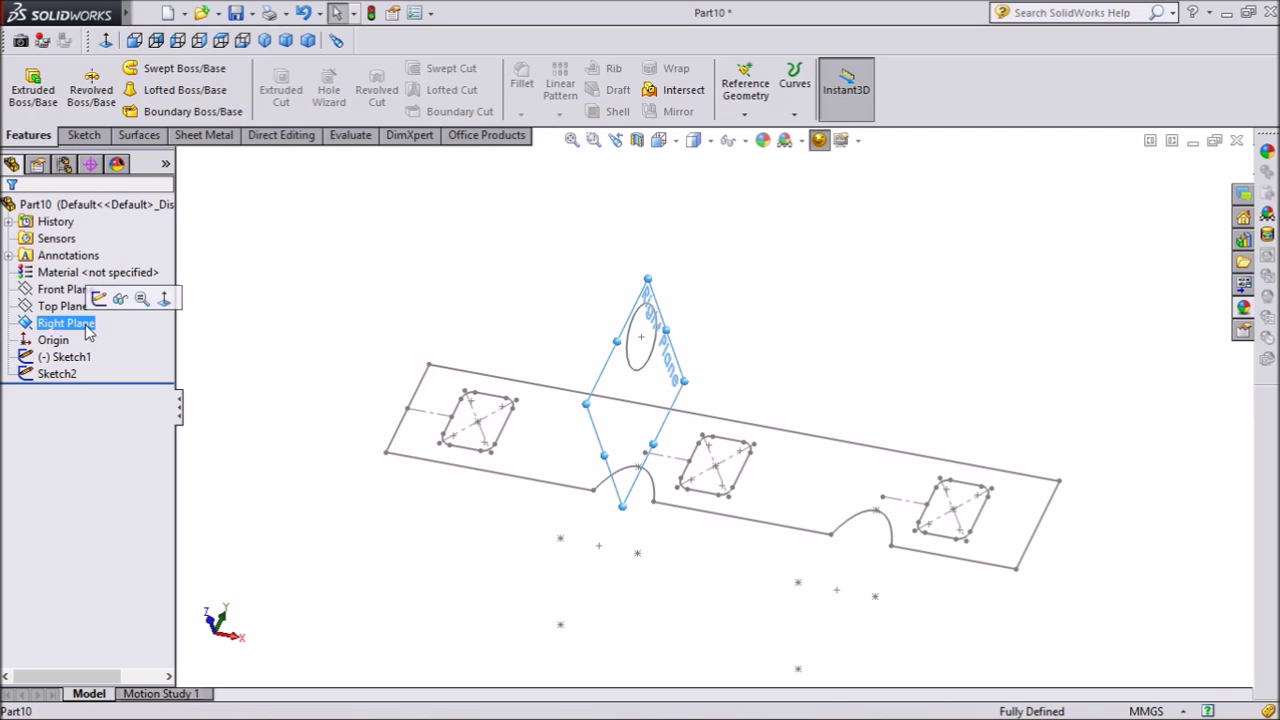
click(745, 118)
click(758, 132)
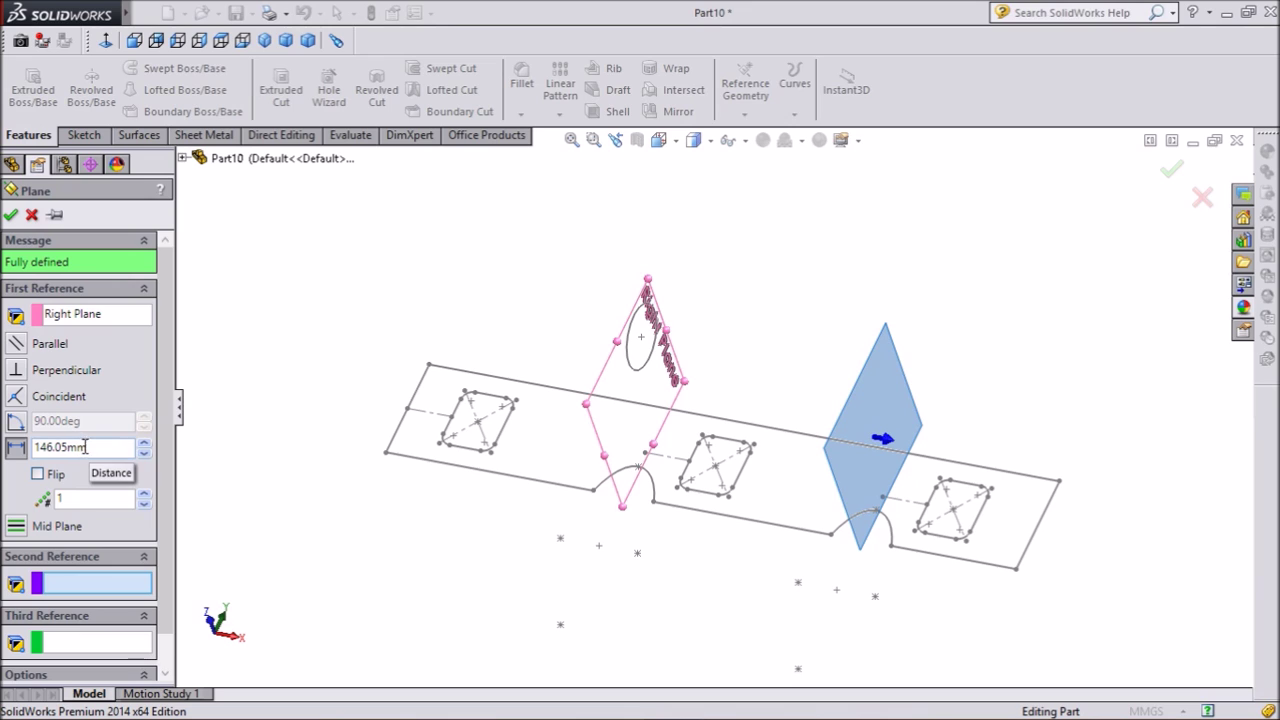
click(145, 494)
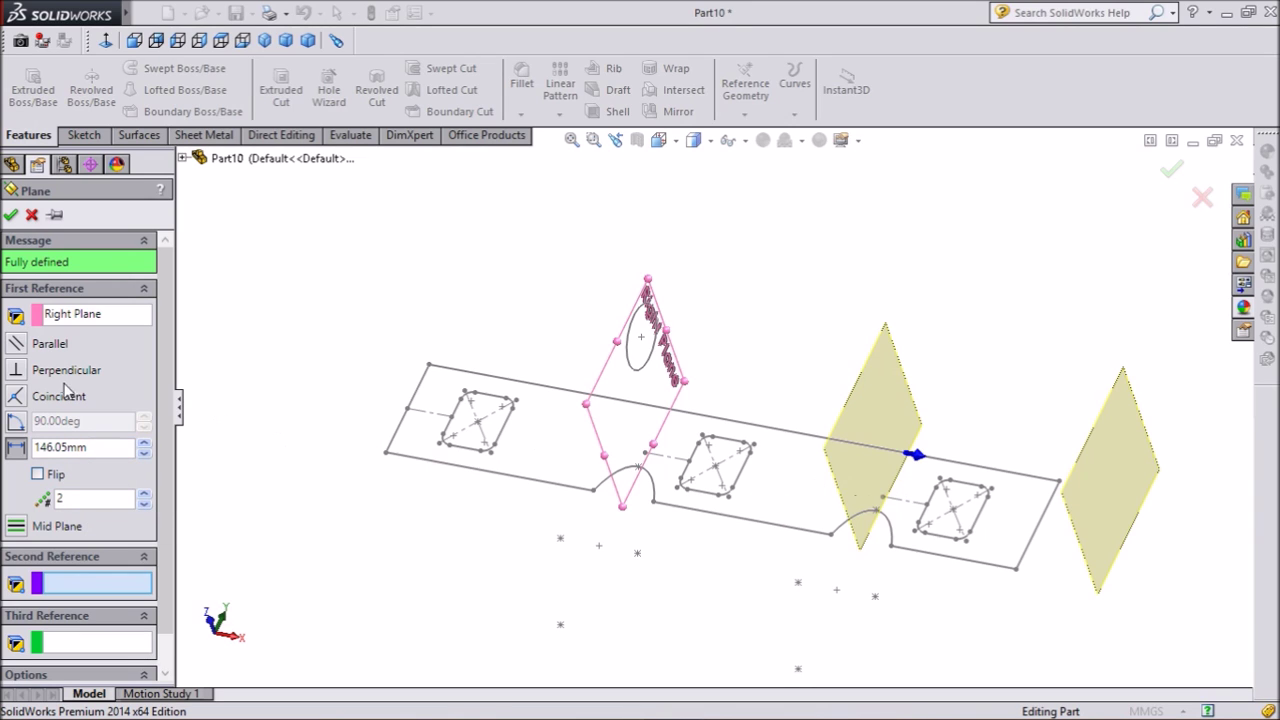
click(10, 214)
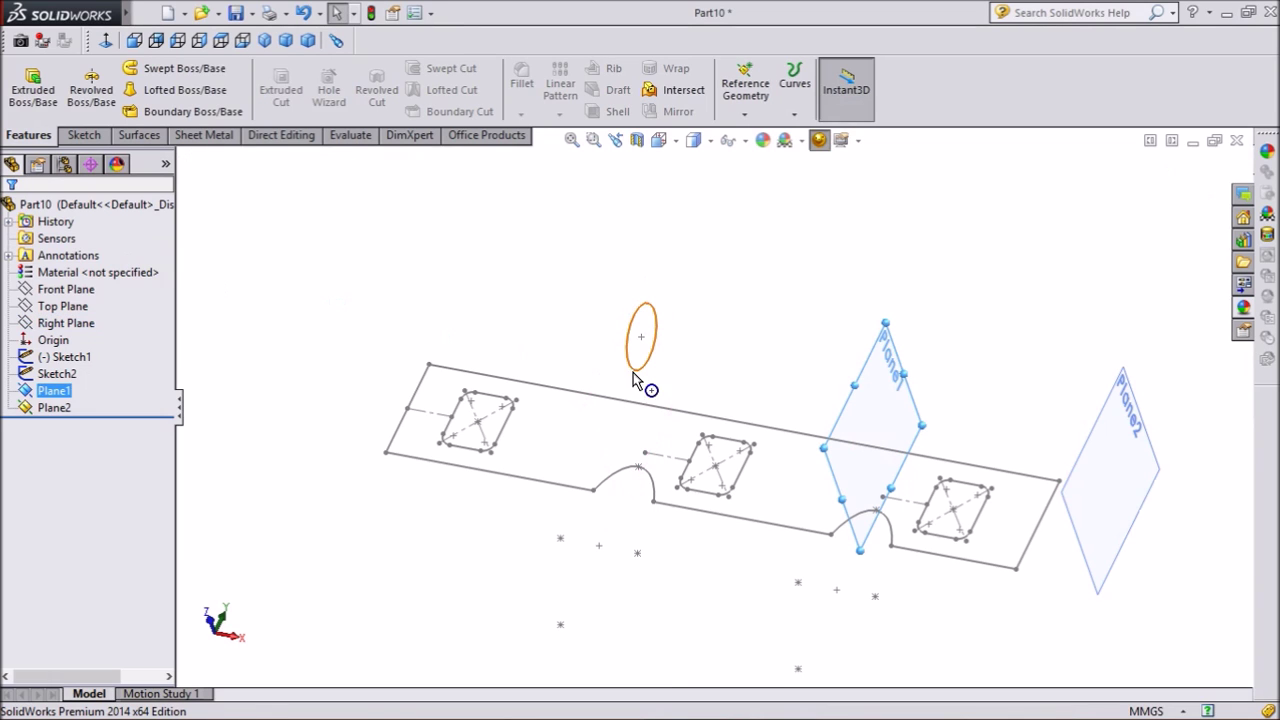
Start a sketch on the offset plane nearest the Right Plane and draw a circle of about 27.5 mm radius centered on the 38 mm circle's center
click(886, 390)
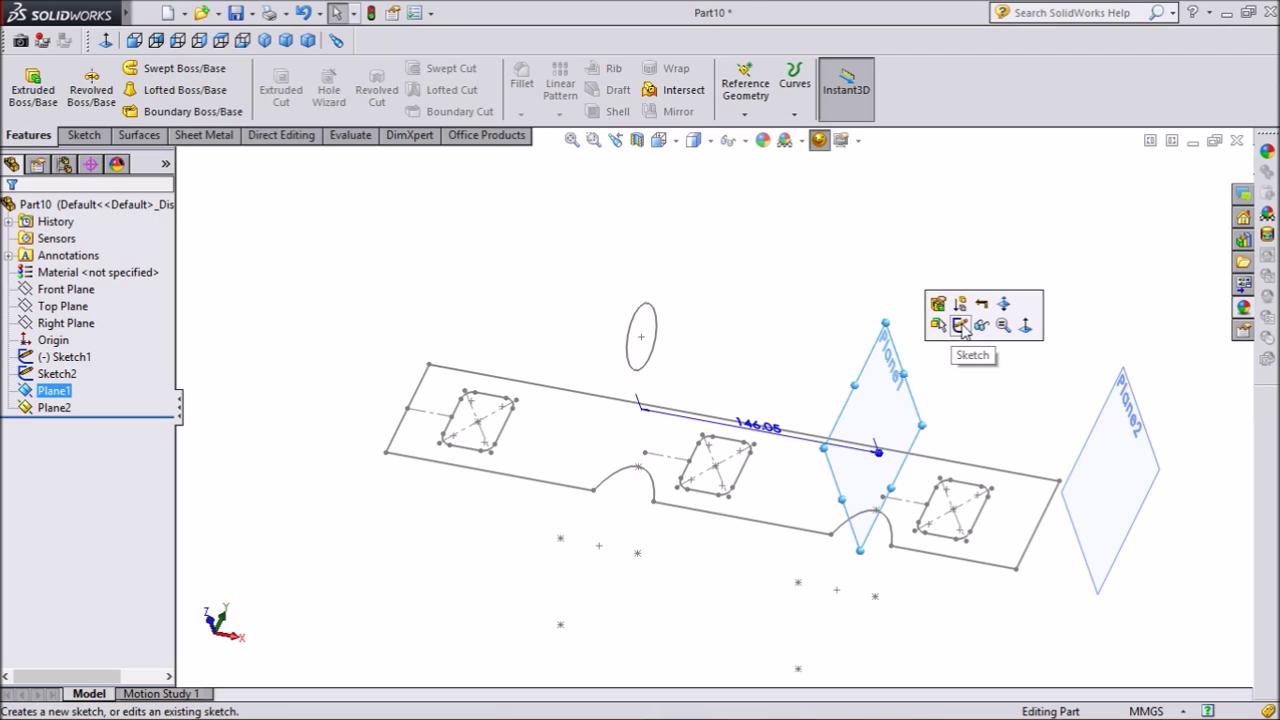
click(960, 325)
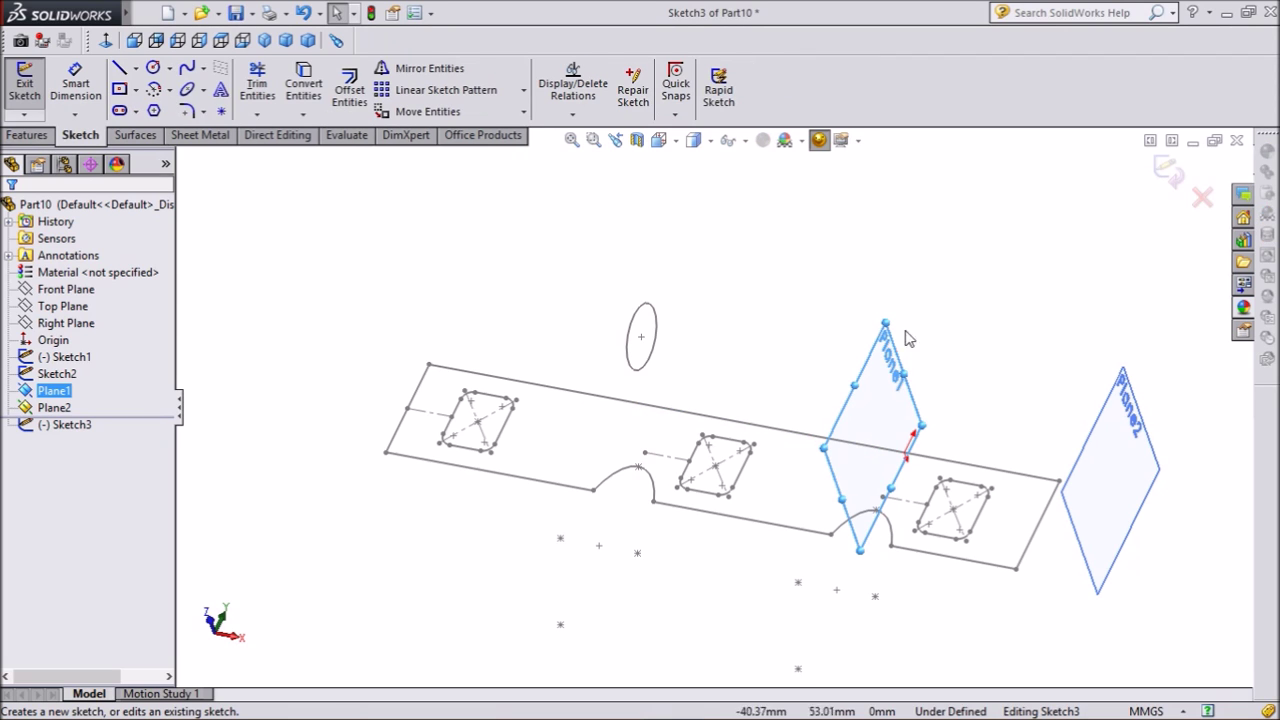
click(105, 41)
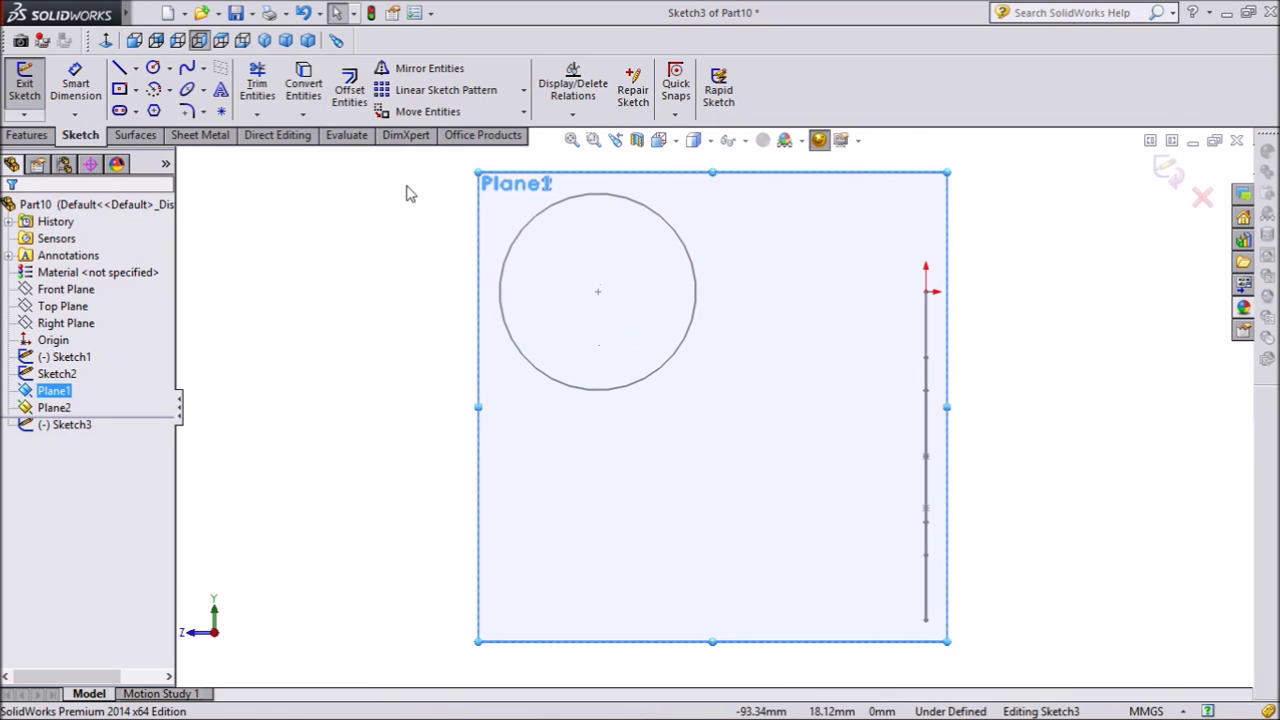
click(155, 68)
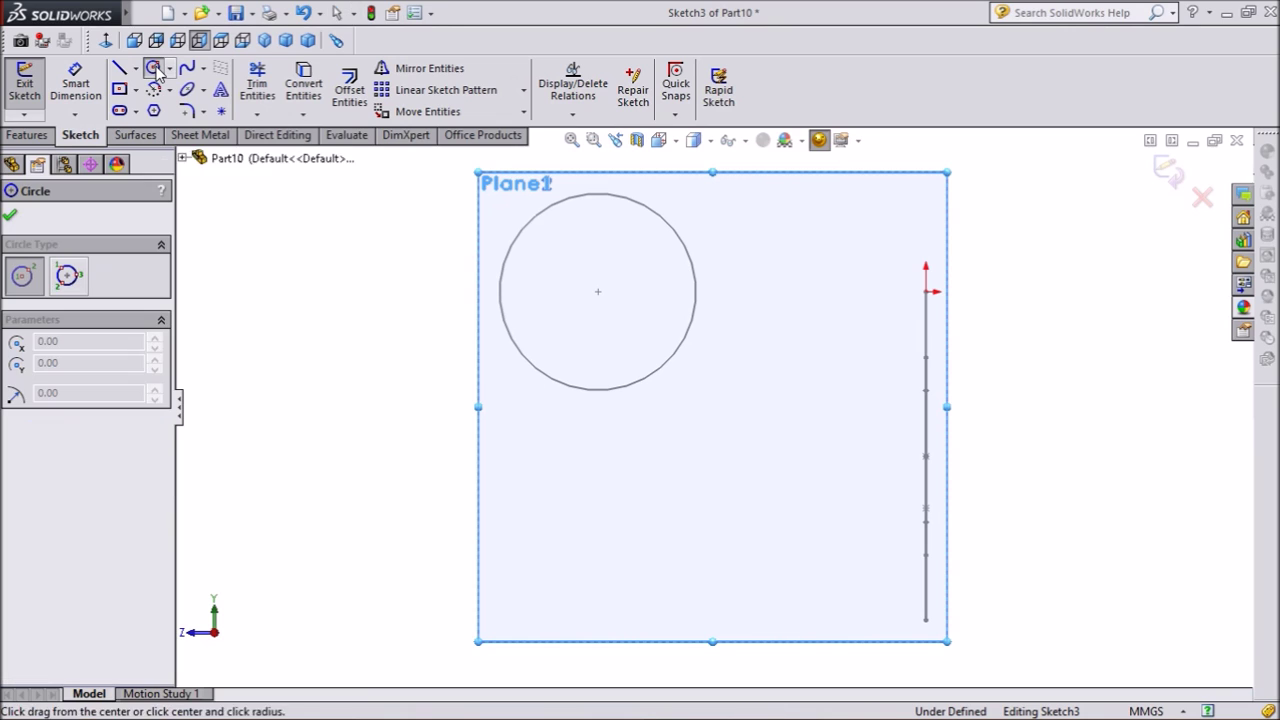
click(598, 292)
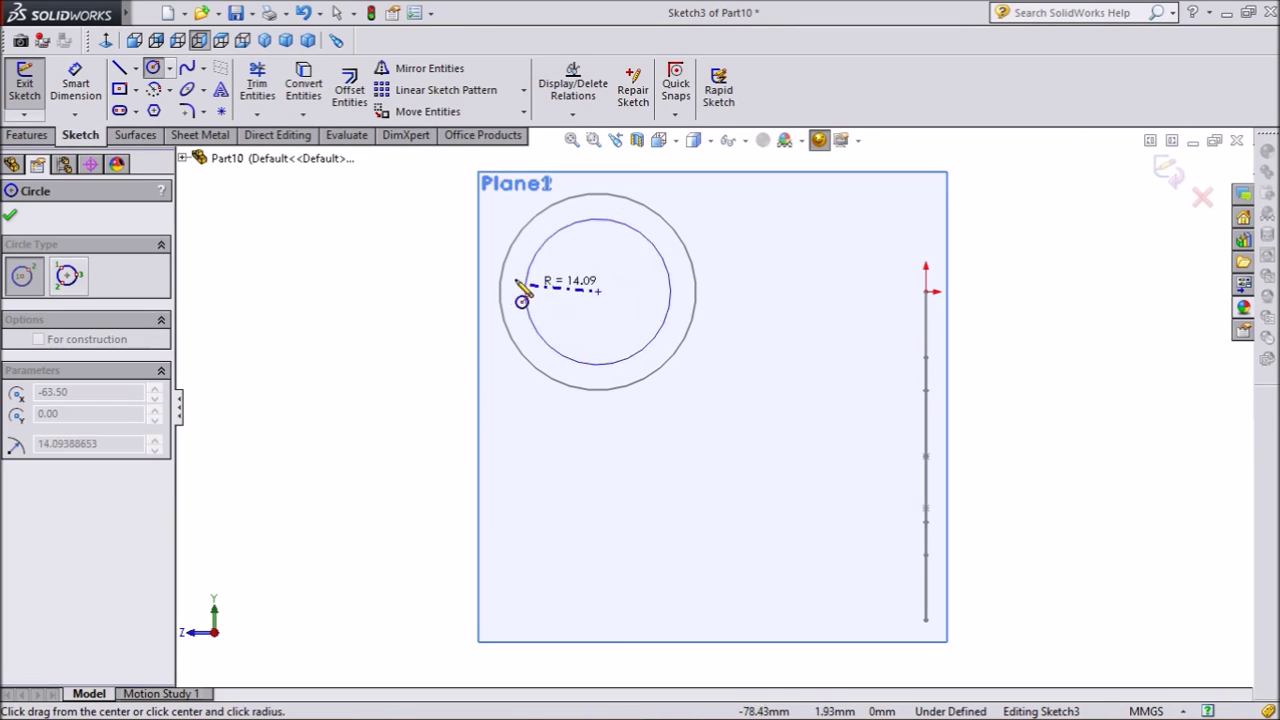
click(465, 274)
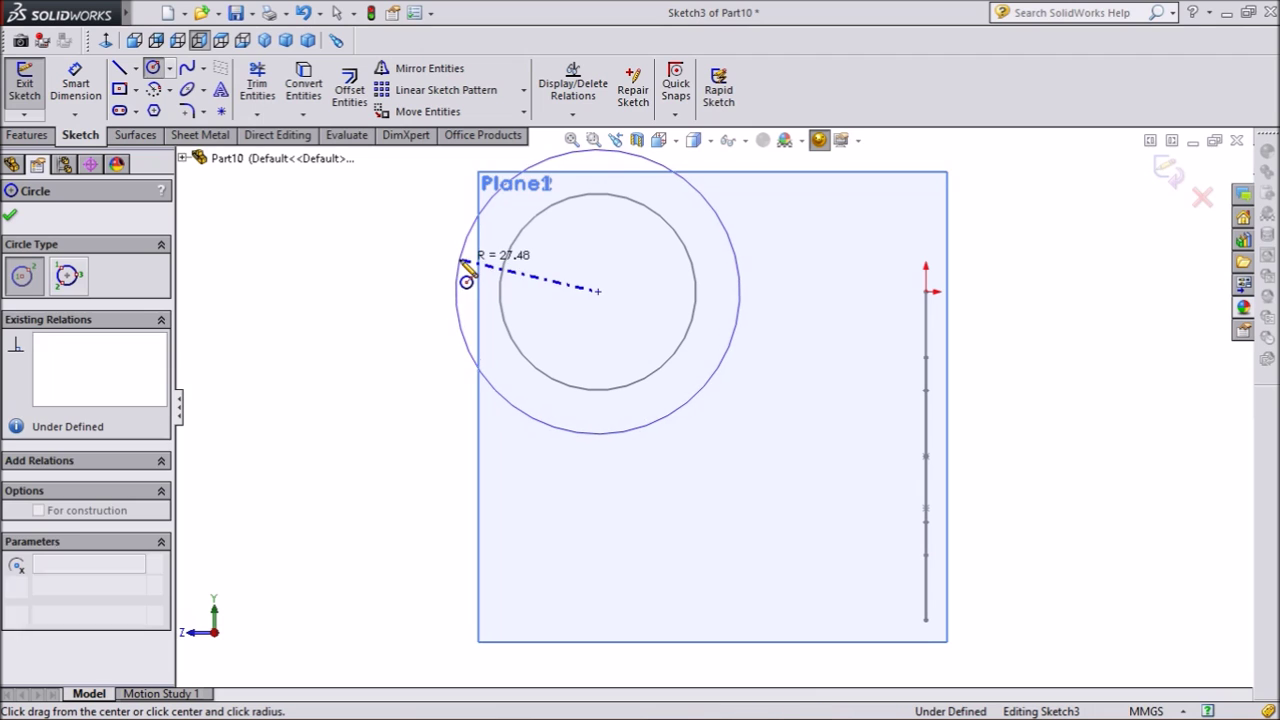
Dimension the new circle's diameter as 50.8 mm and exit the sketch
click(75, 84)
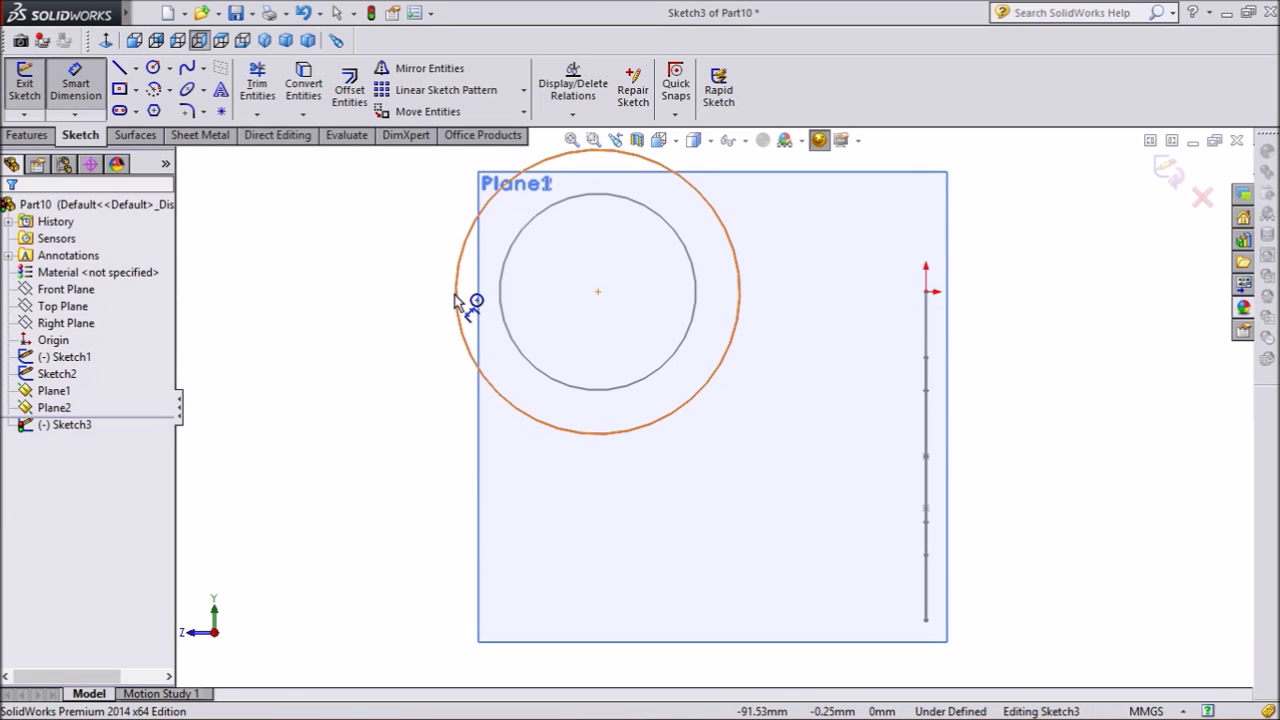
click(459, 300)
click(373, 300)
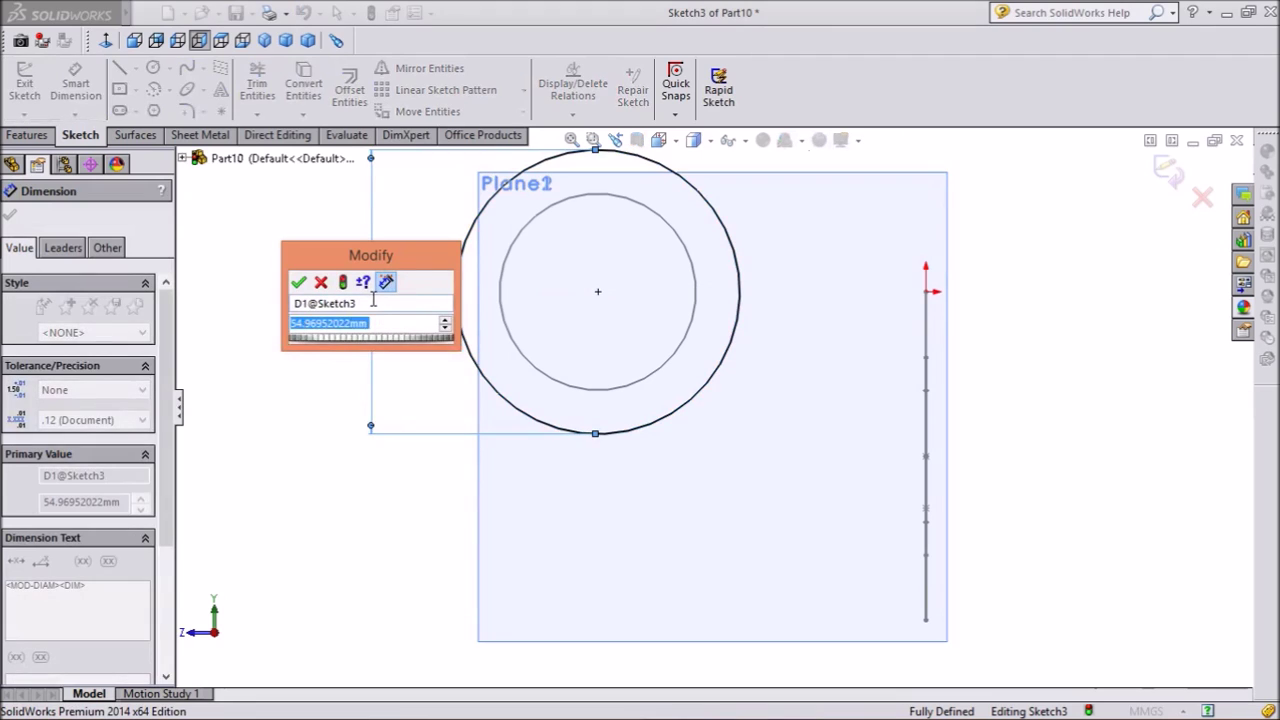
text(50.8)
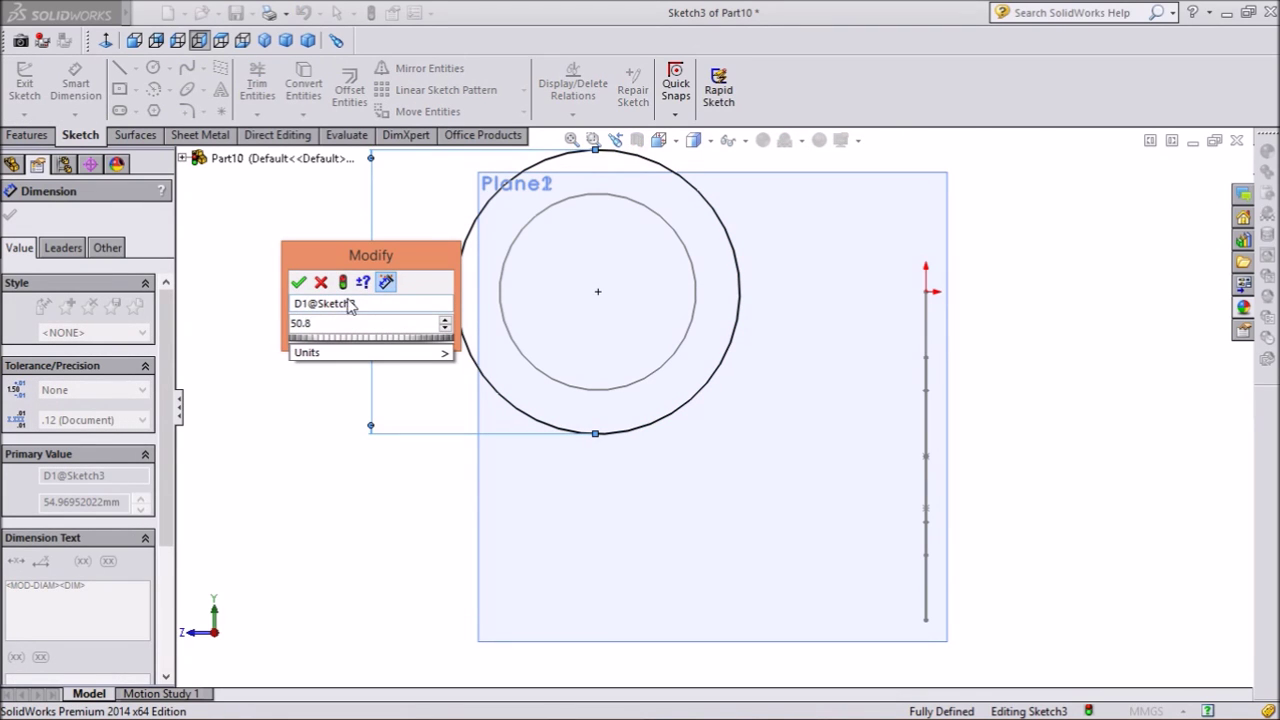
click(298, 283)
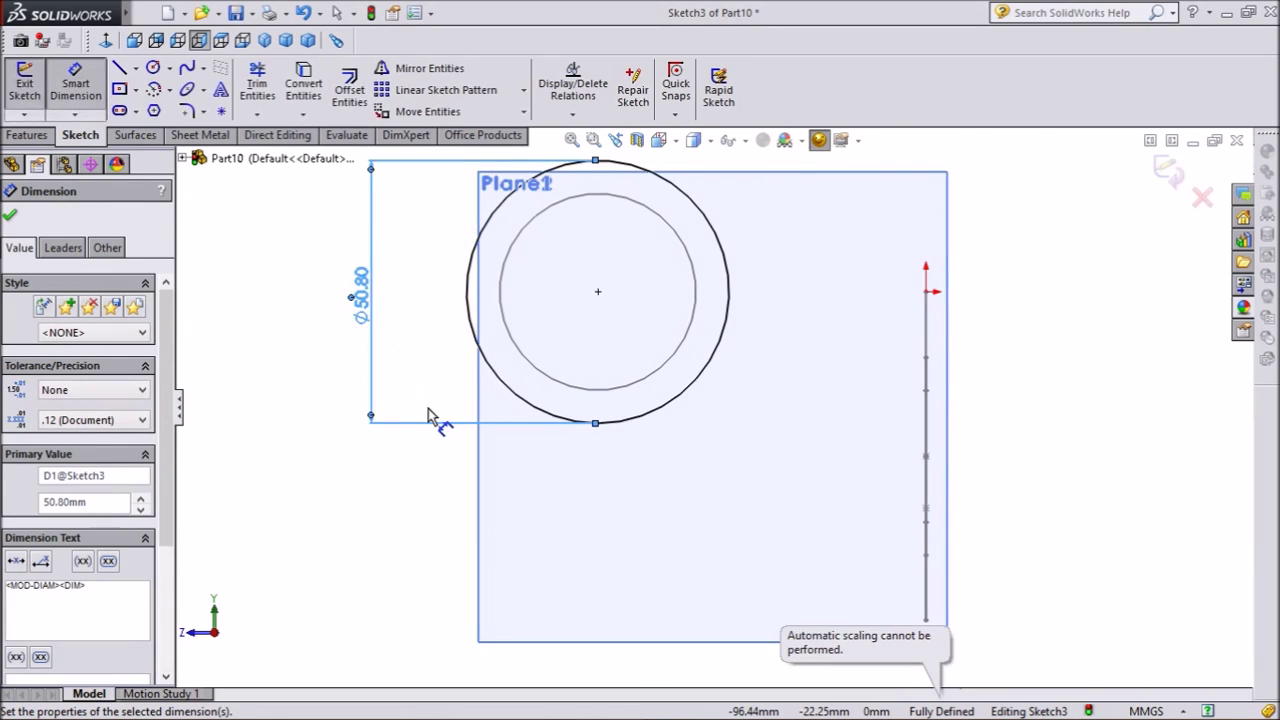
middle_drag(363, 449, 418, 460)
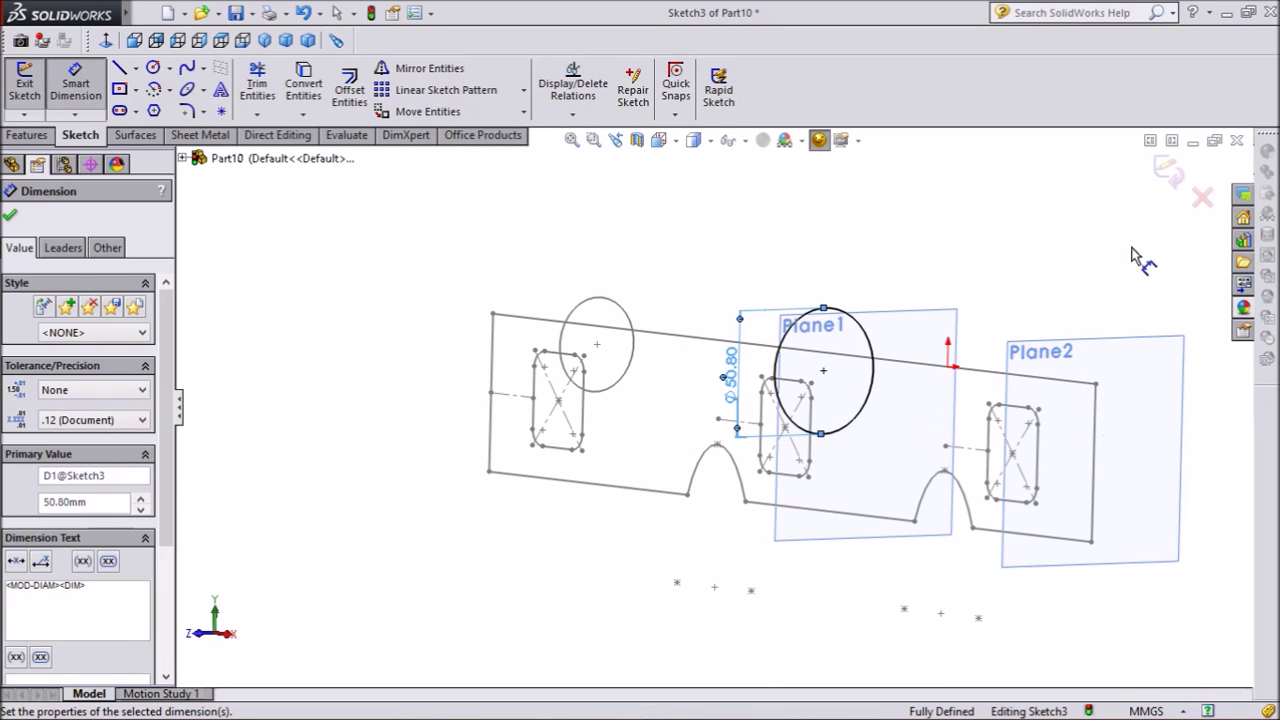
click(1168, 170)
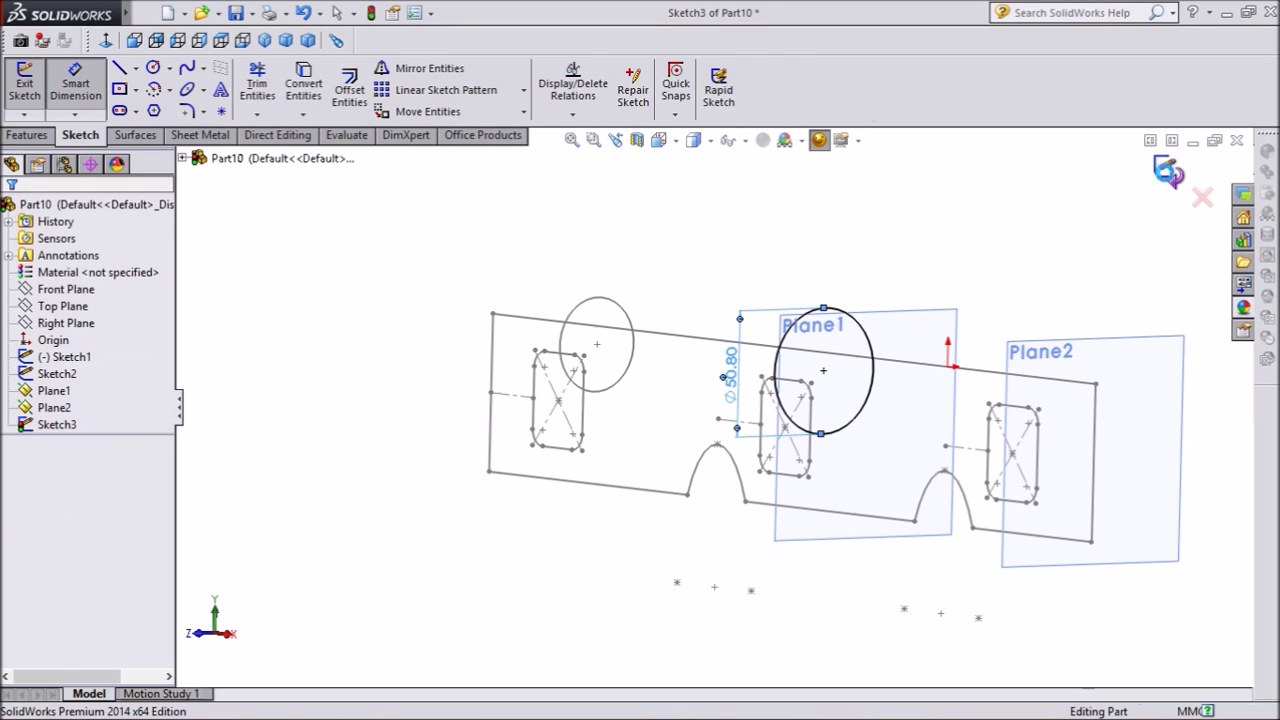
Start a sketch on the offset plane farthest from the Right Plane and draw a circle of about 35.75 mm radius centered on the existing circles' center
click(1103, 360)
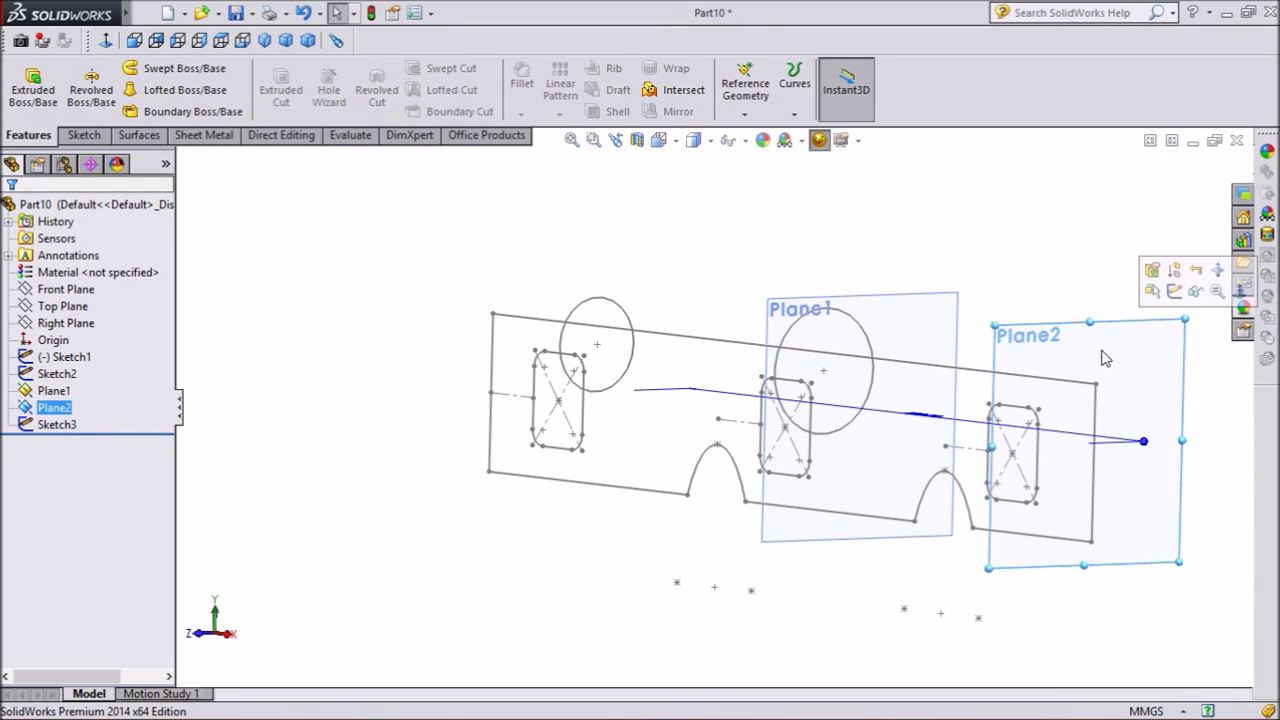
click(1176, 292)
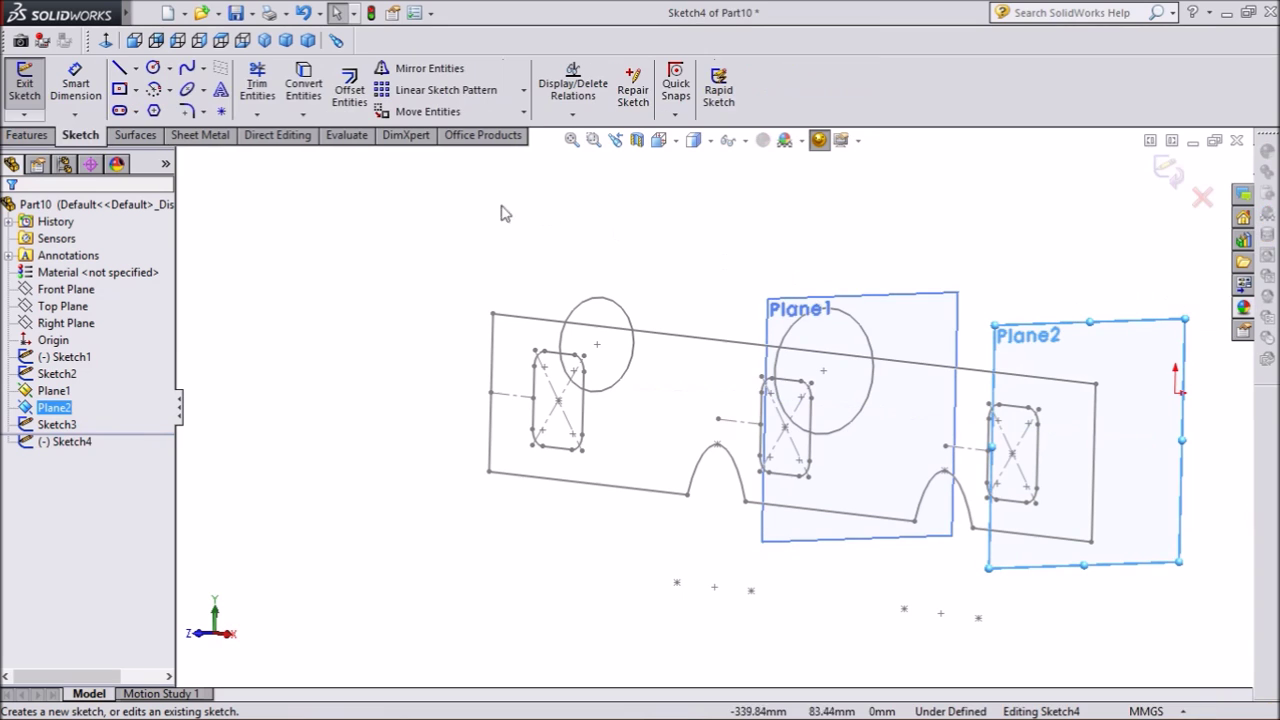
click(104, 44)
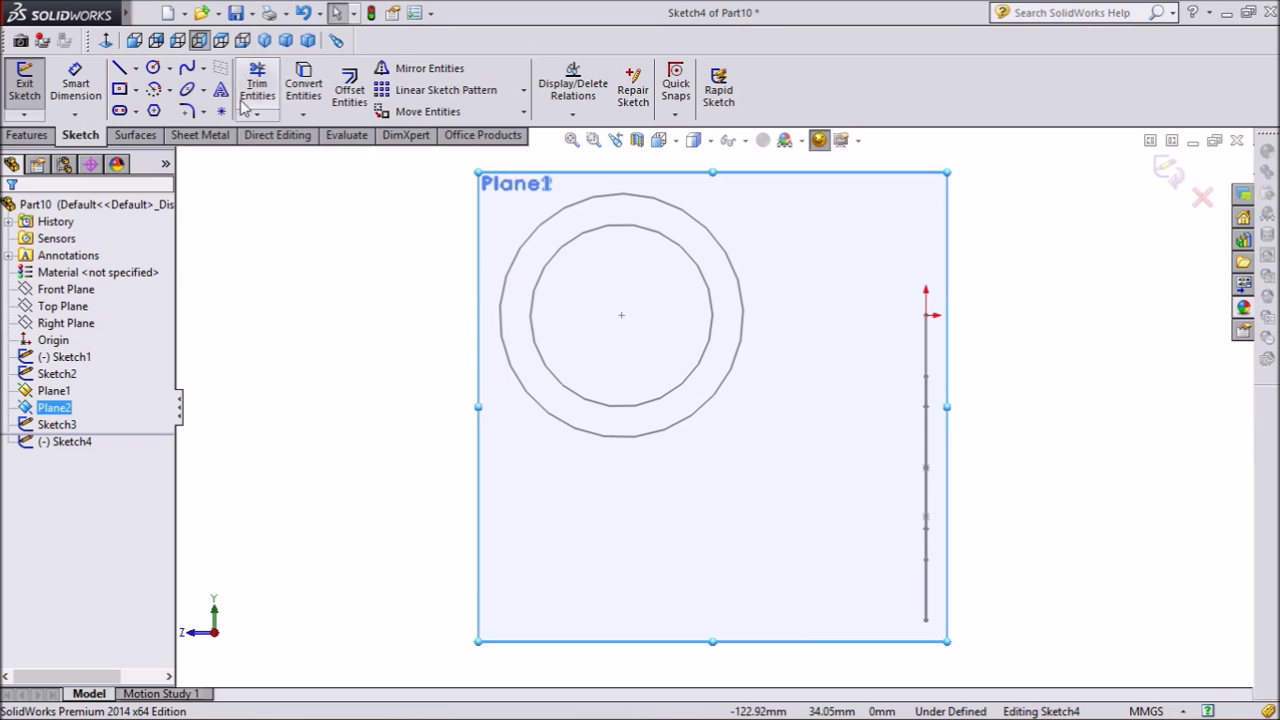
click(170, 68)
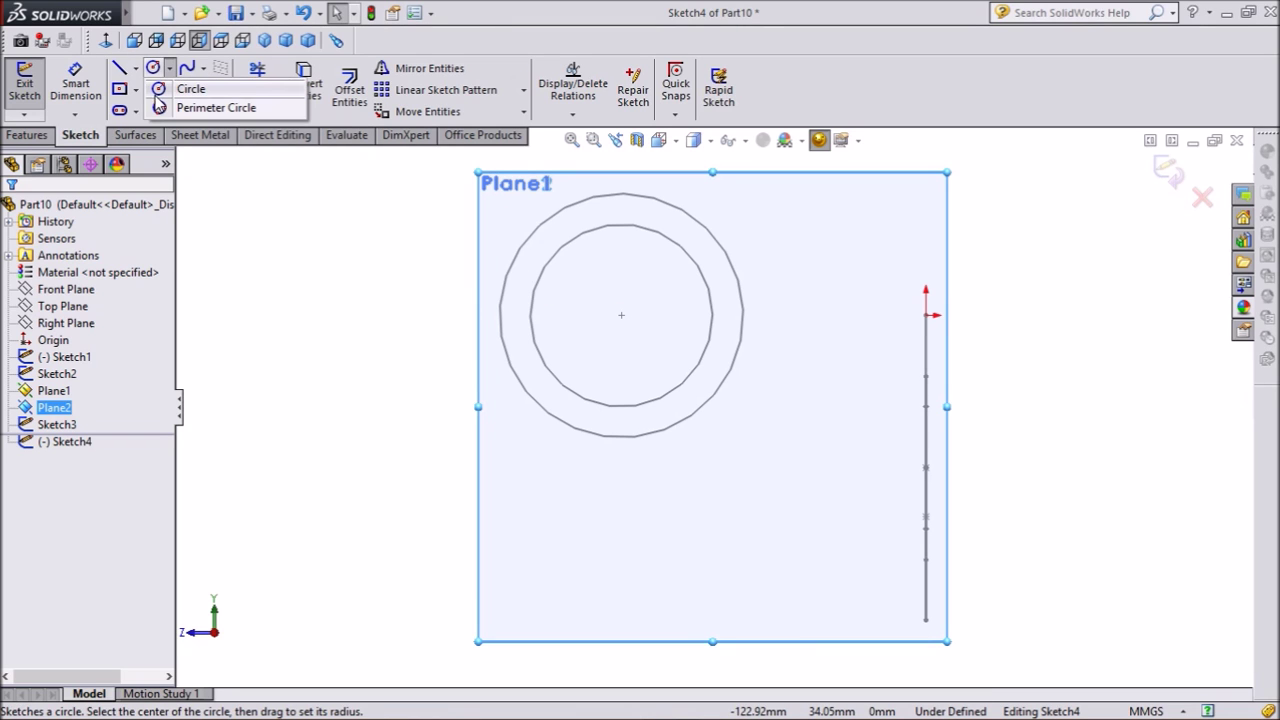
click(158, 90)
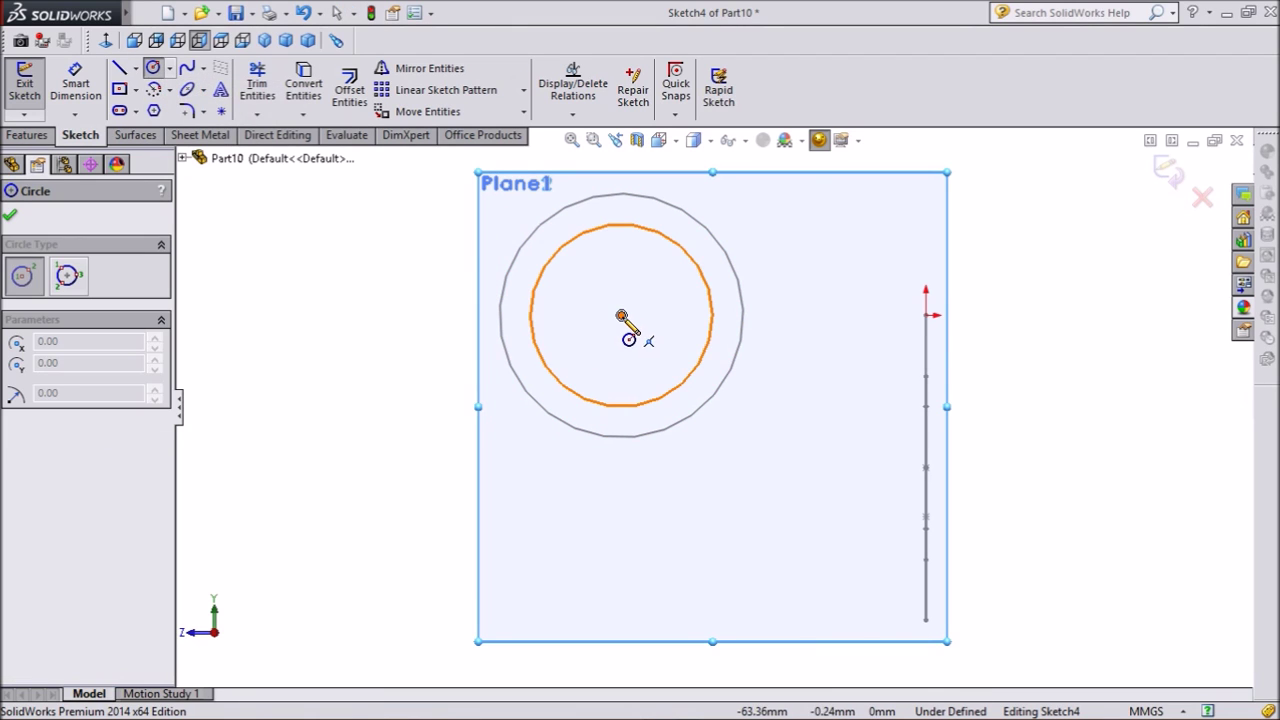
click(621, 315)
click(457, 278)
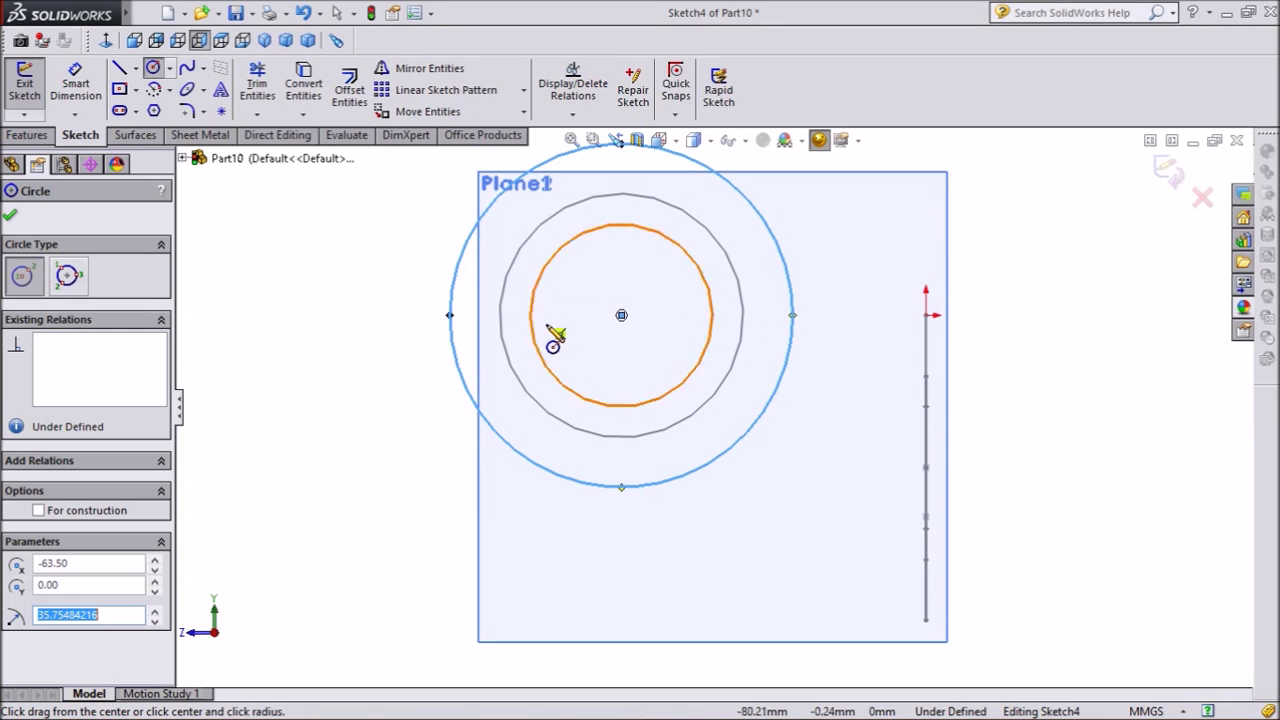
Dimension the new circle's diameter as 57.15 mm and exit the sketch
click(78, 90)
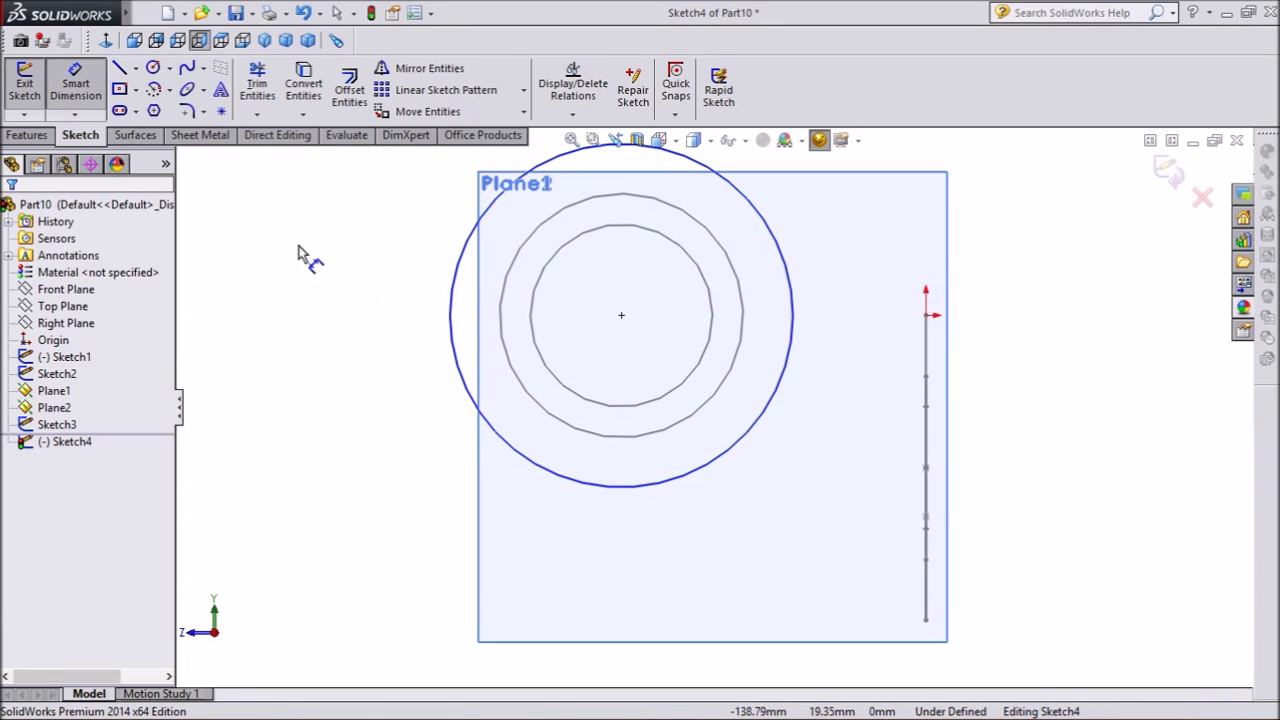
click(457, 348)
click(381, 338)
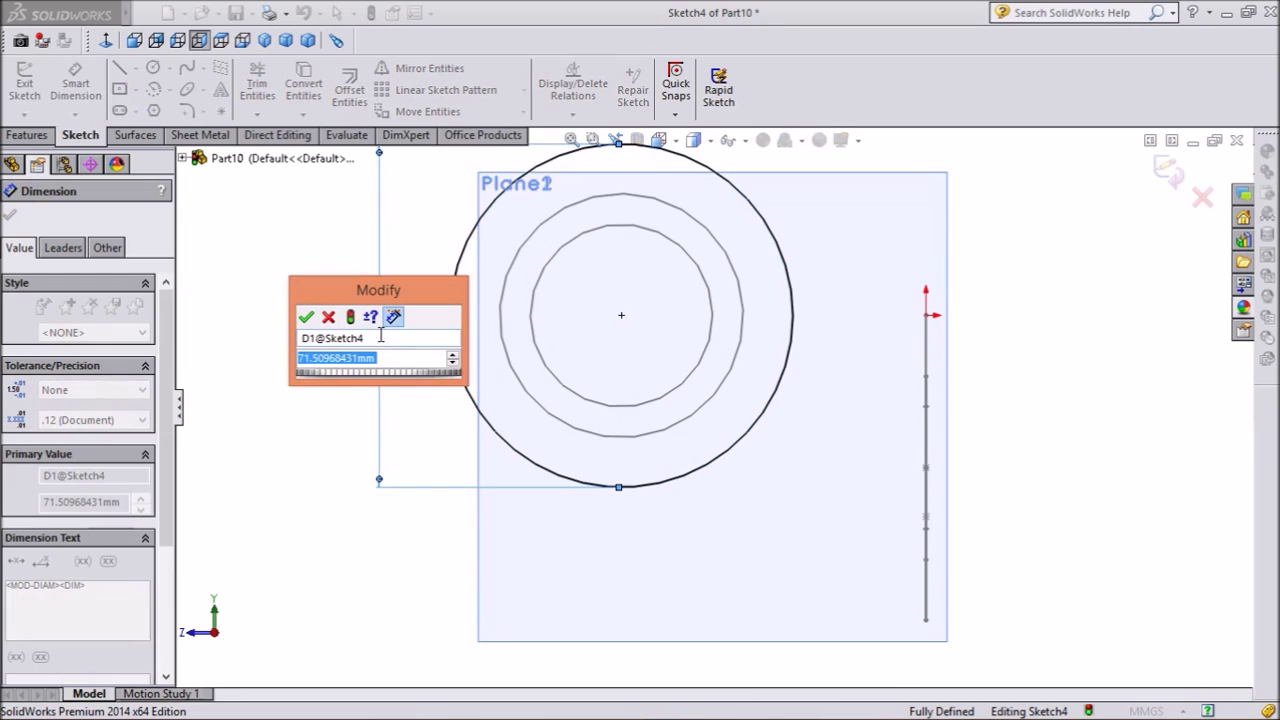
text(57.15)
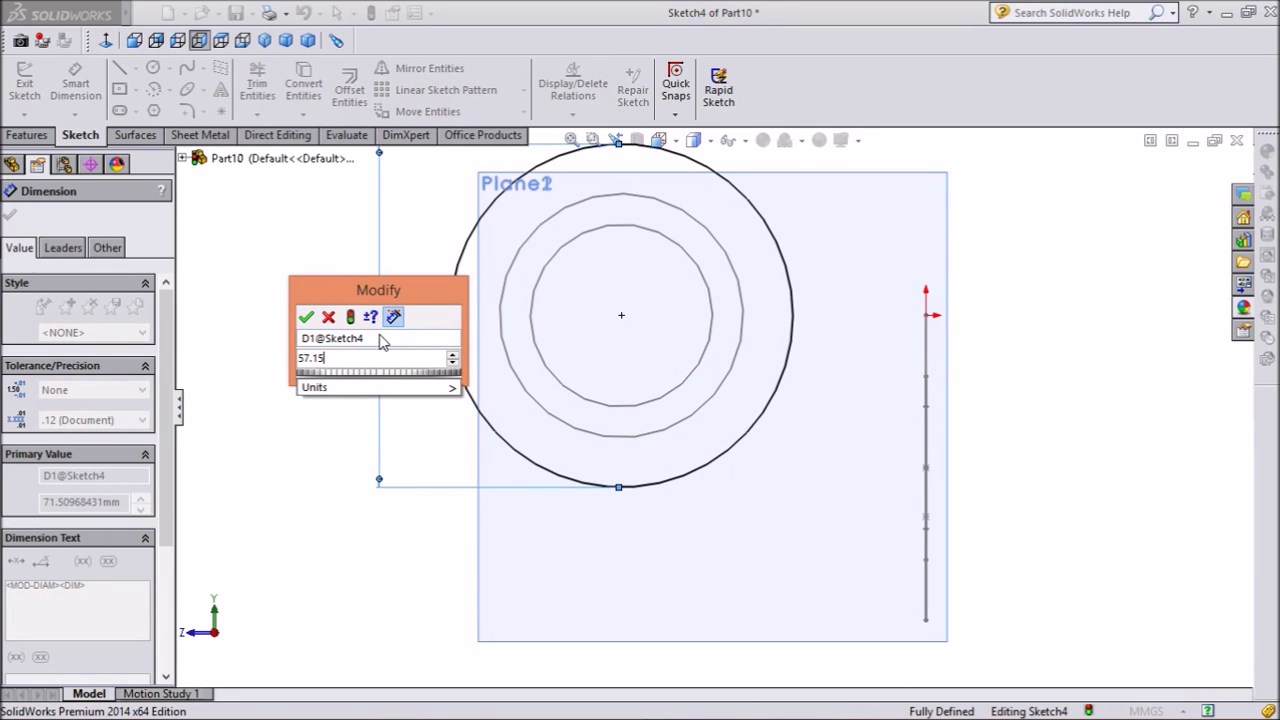
click(306, 317)
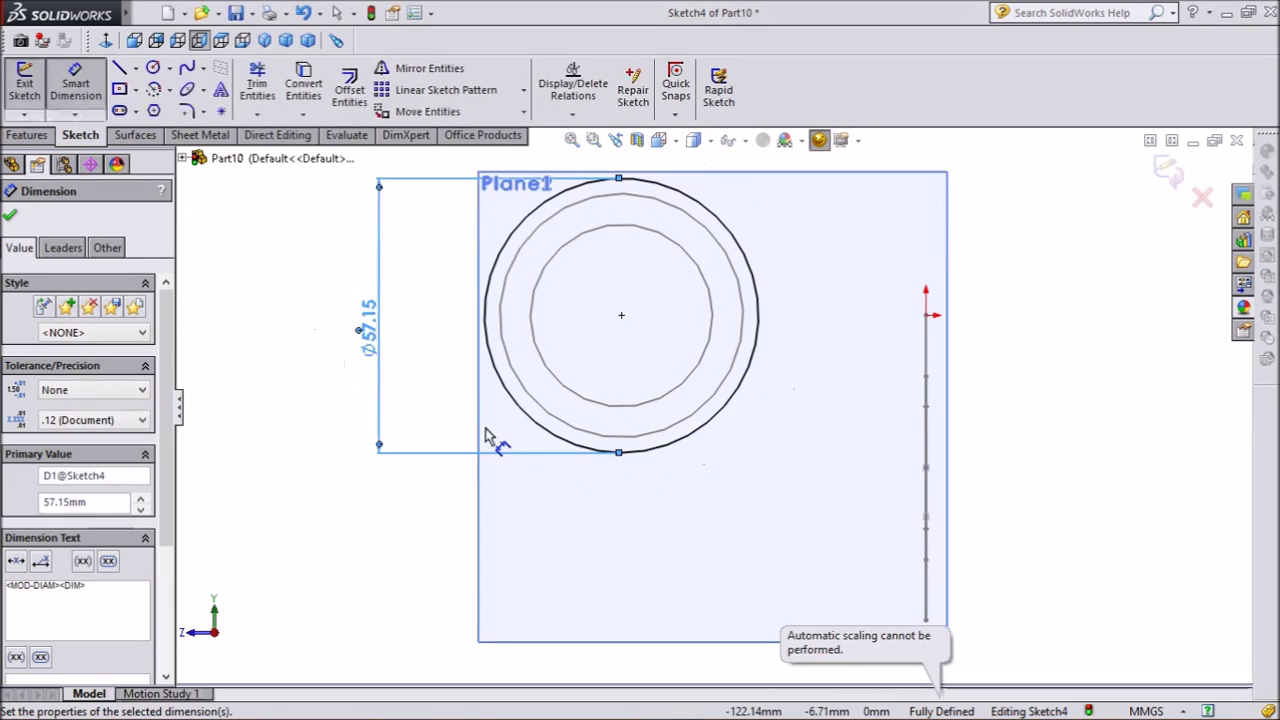
click(1166, 172)
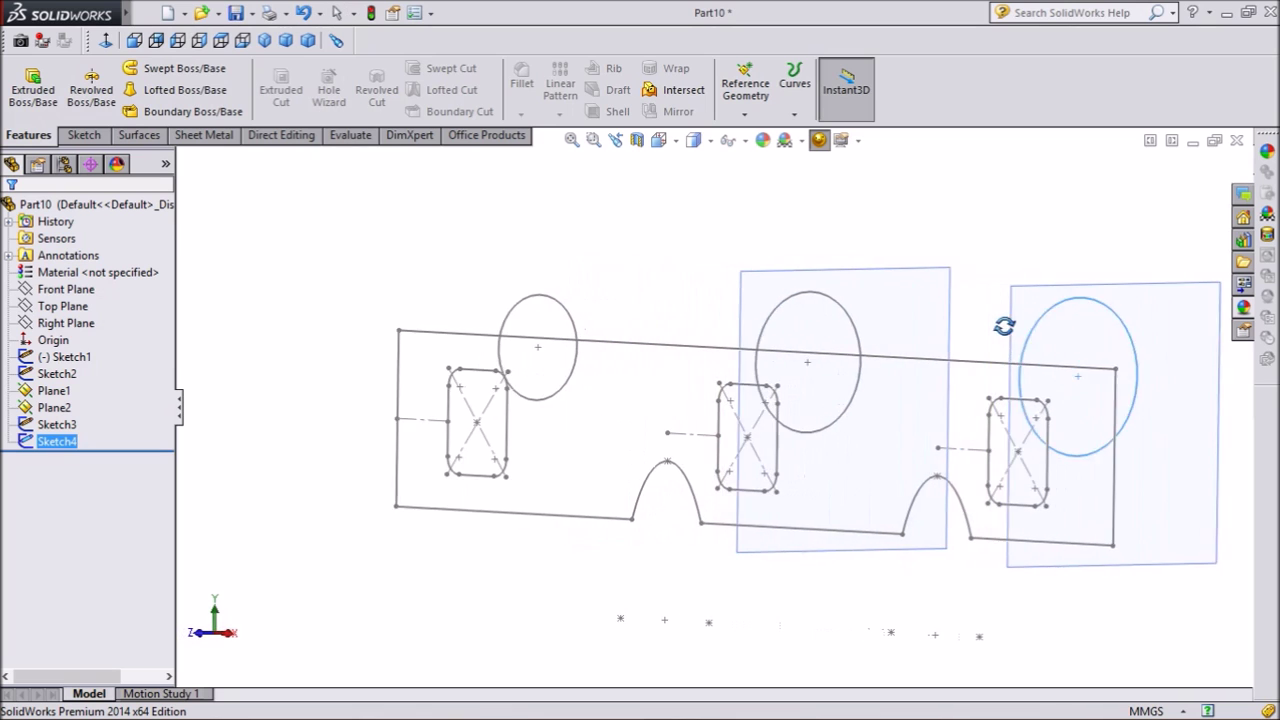
Hide both offset reference planes, leaving the circle sketches shown
middle_drag(884, 537, 842, 424)
scroll(843, 431, down, 2)
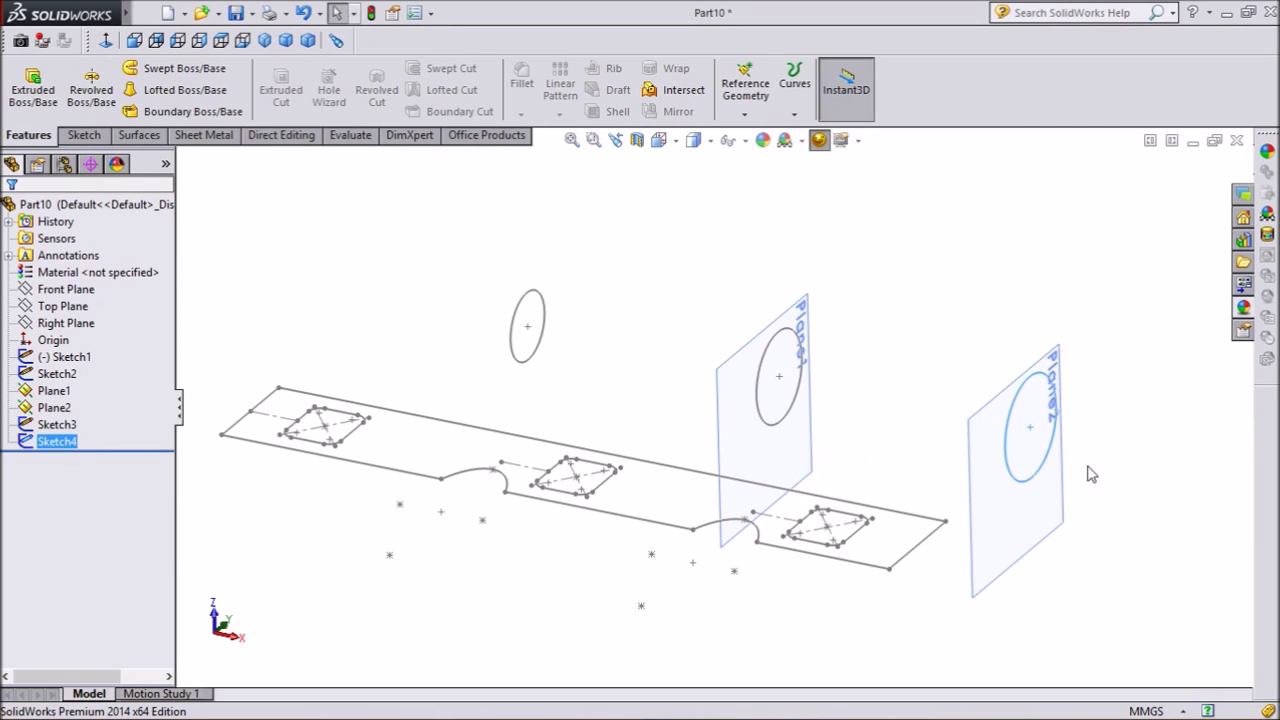
click(806, 437)
click(897, 371)
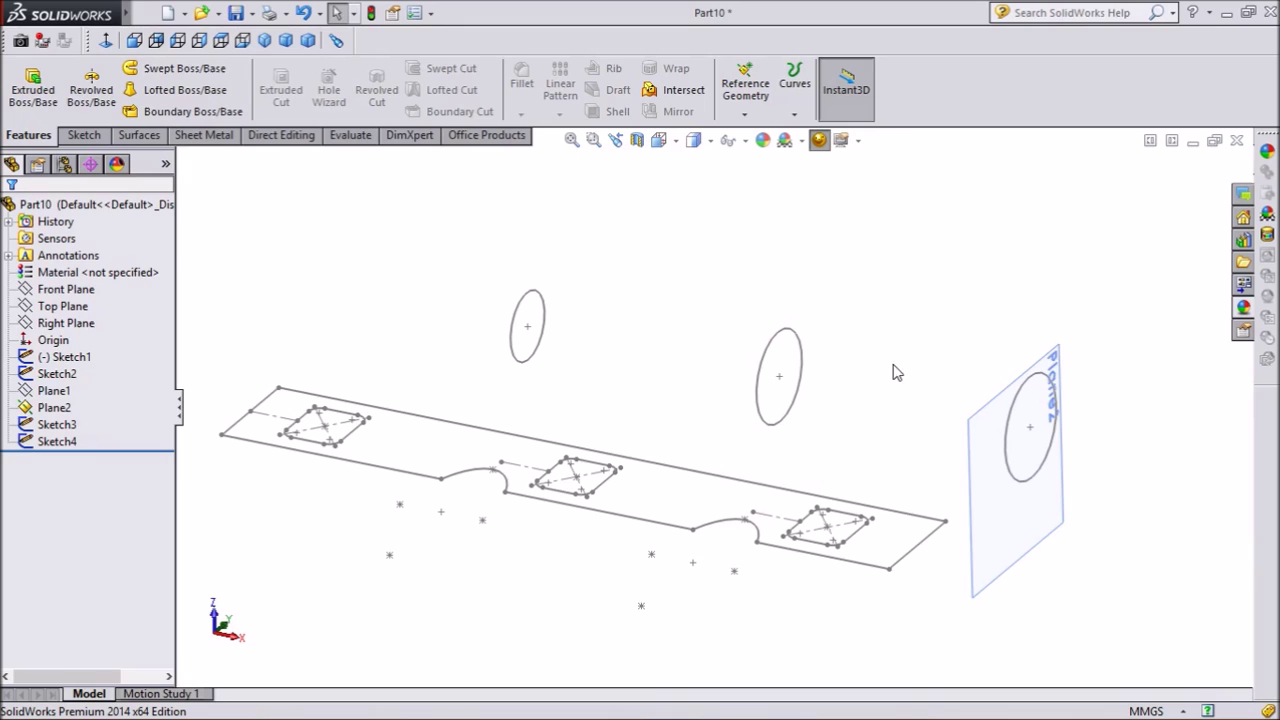
click(996, 494)
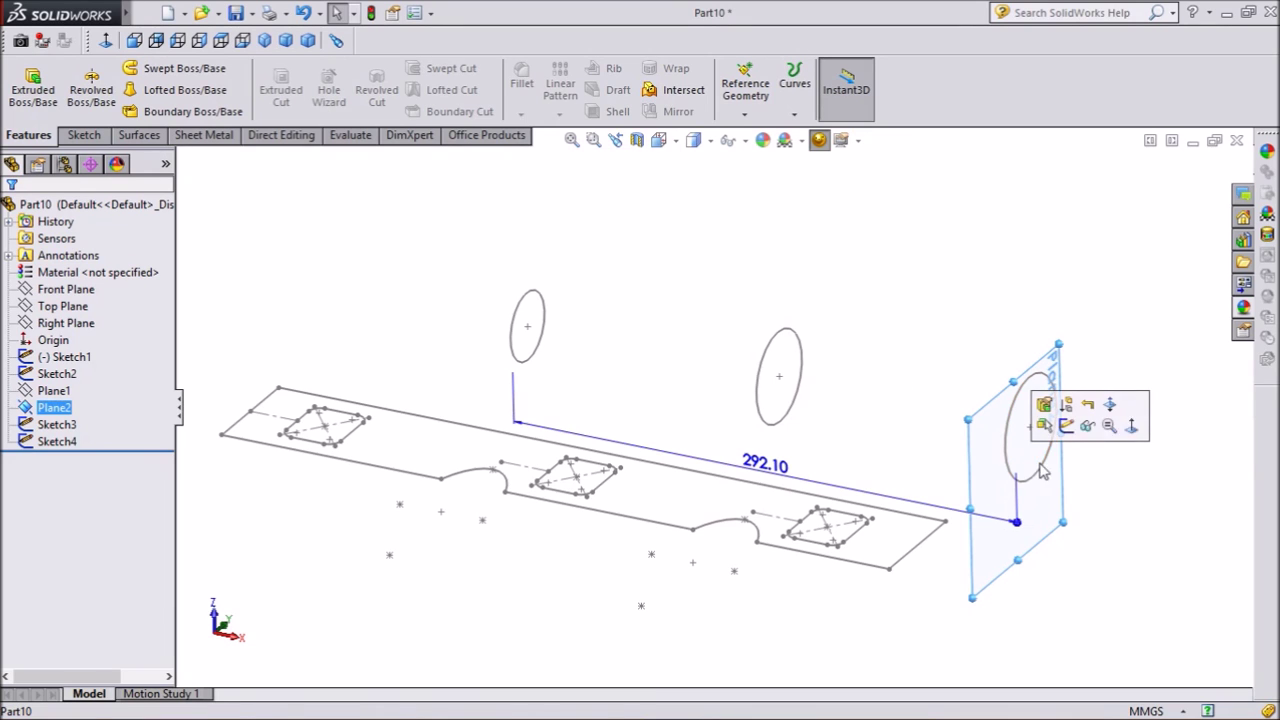
click(1088, 426)
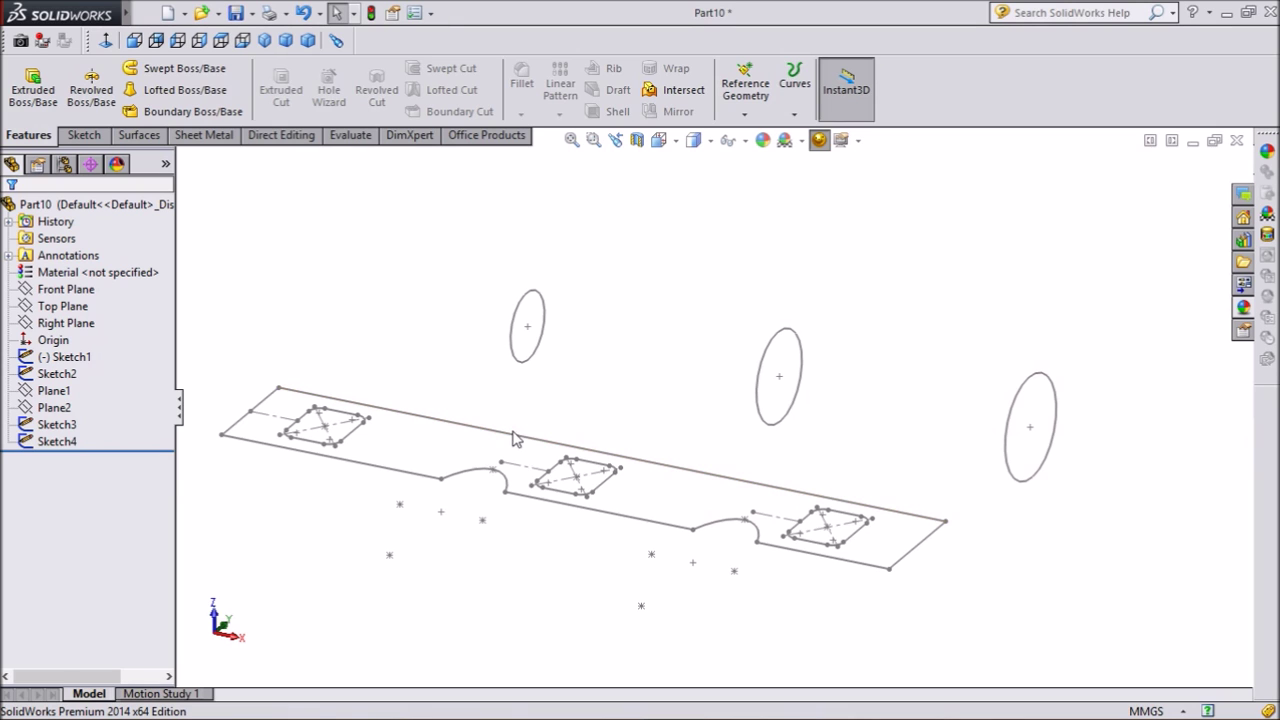
Start a Boundary Boss/Base with the closed loop of the filleted cutout nearest the Right Plane as first profile, set to Normal To Profile
key(z)
middle_drag(452, 379, 474, 389)
scroll(478, 392, down, 2)
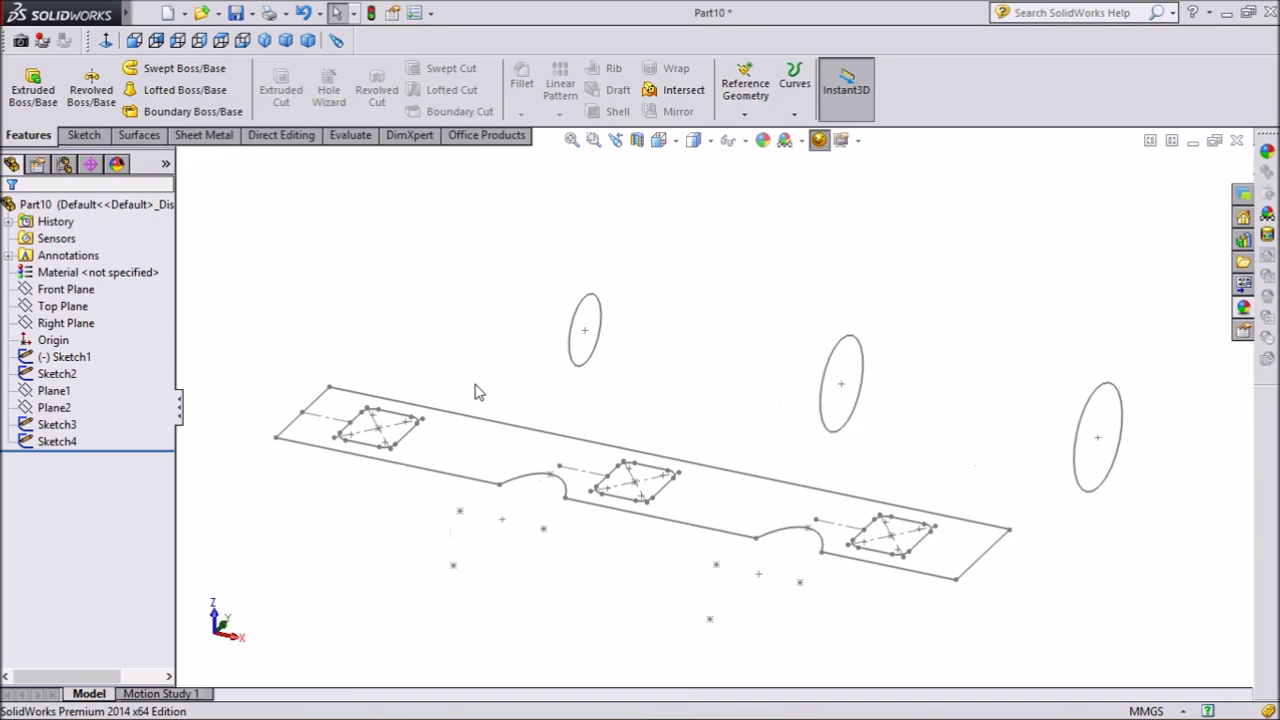
scroll(500, 398, down, 1)
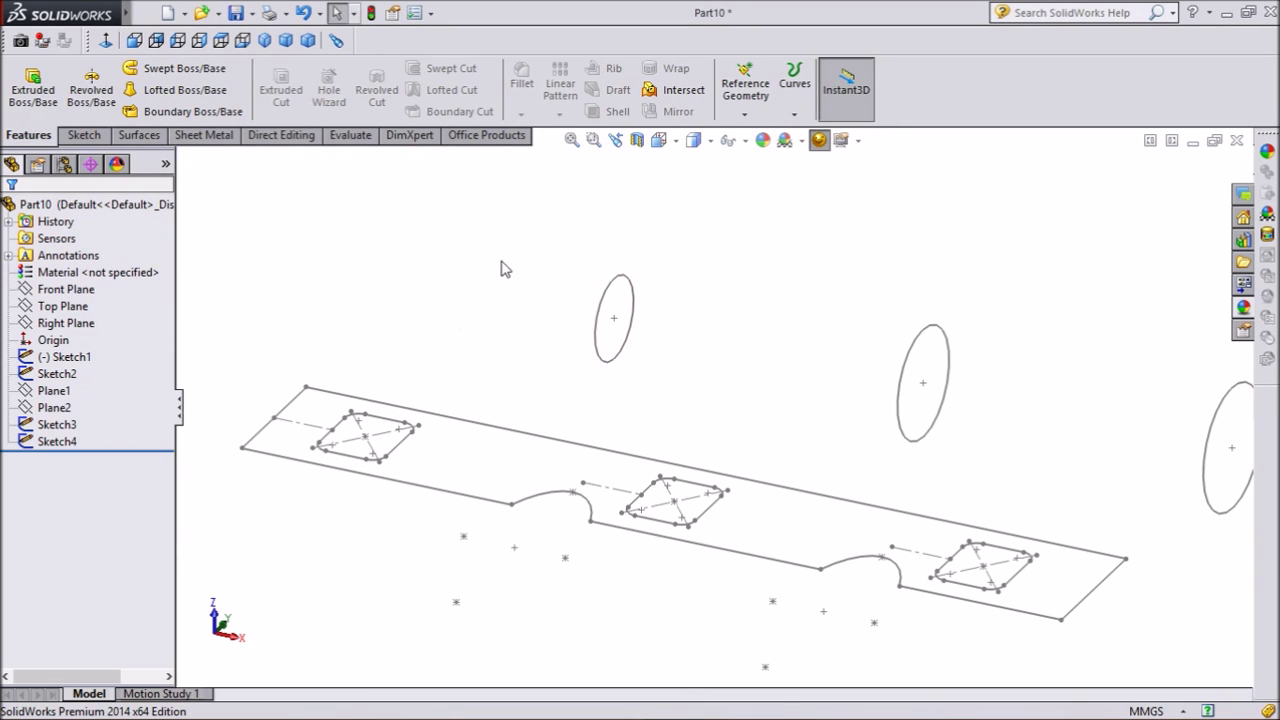
click(193, 112)
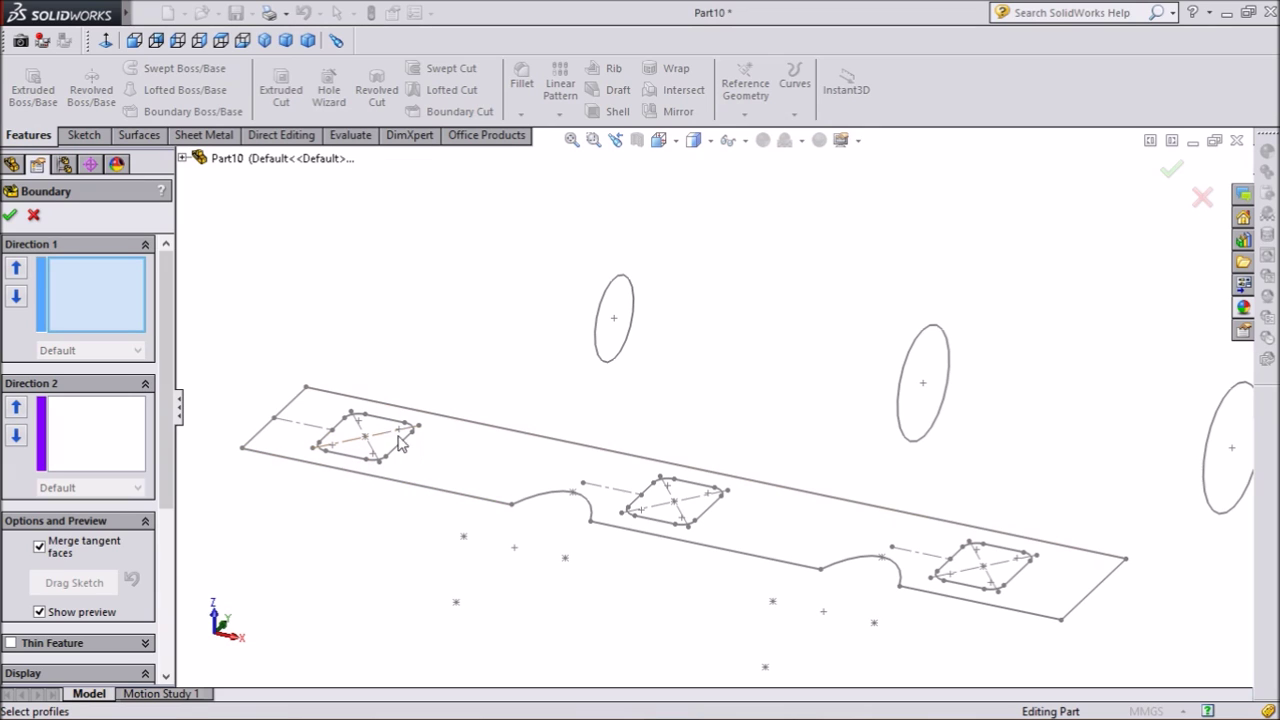
click(365, 461)
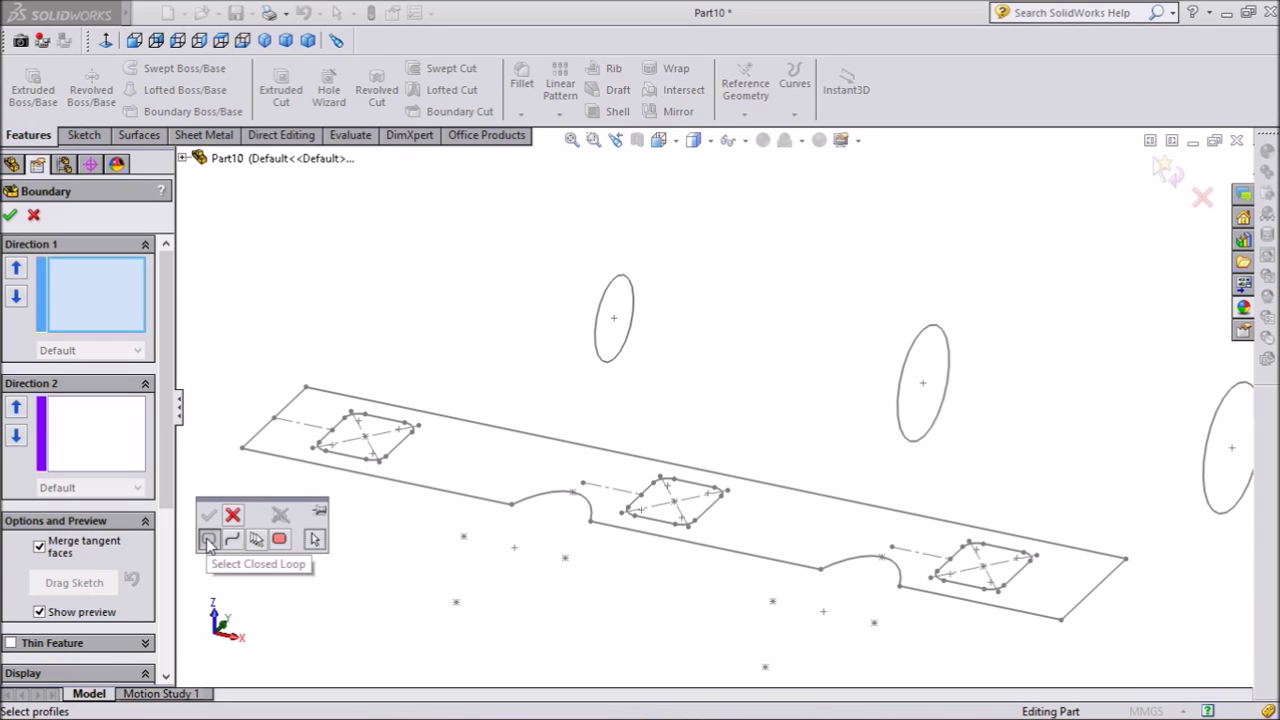
click(360, 460)
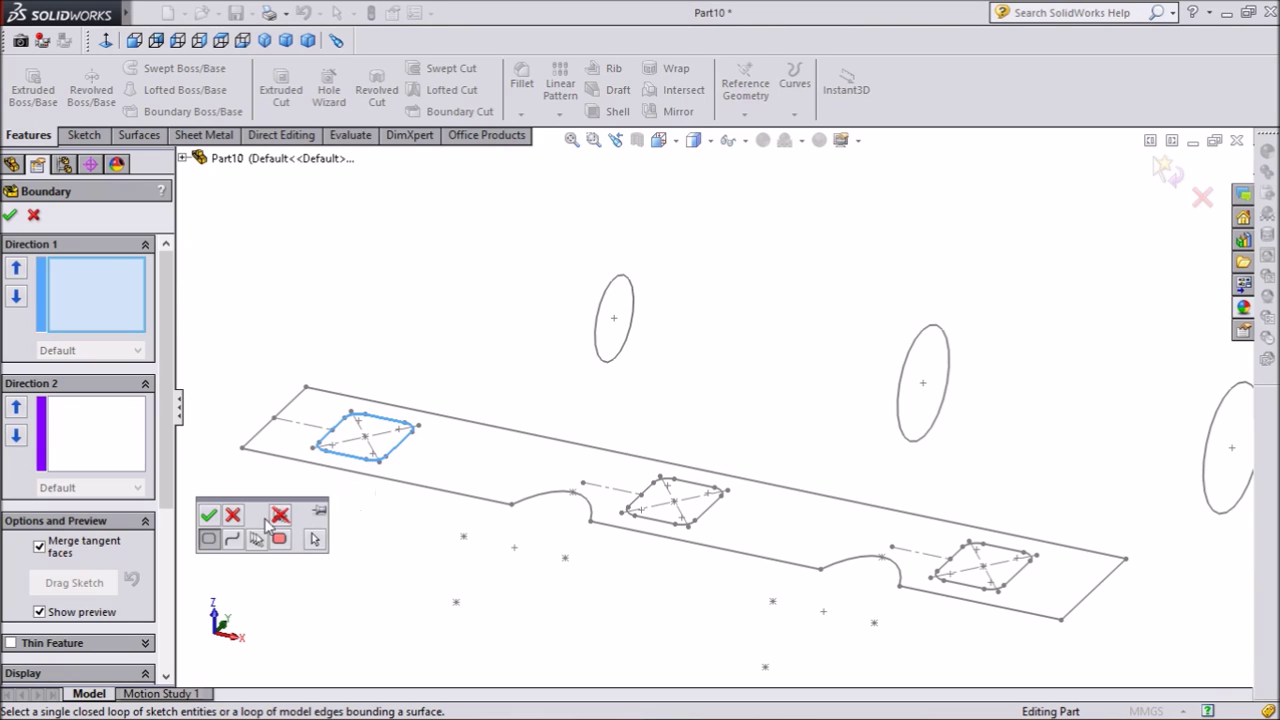
click(209, 515)
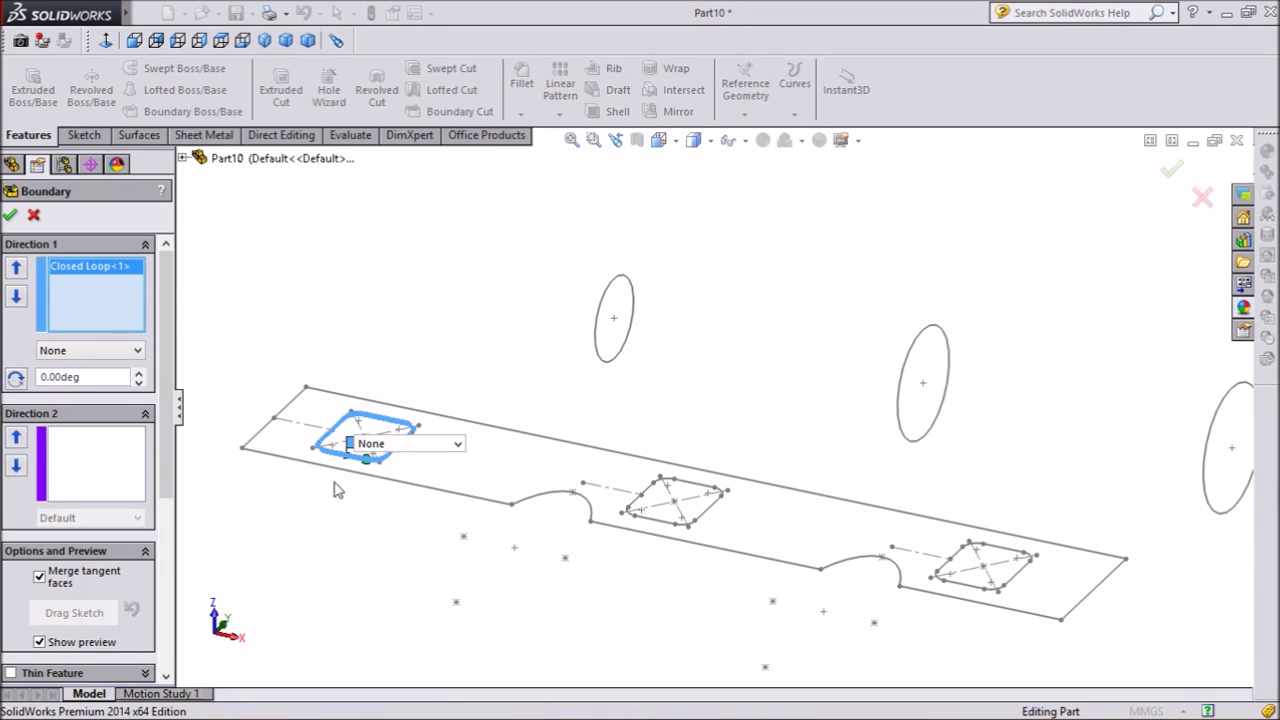
click(457, 446)
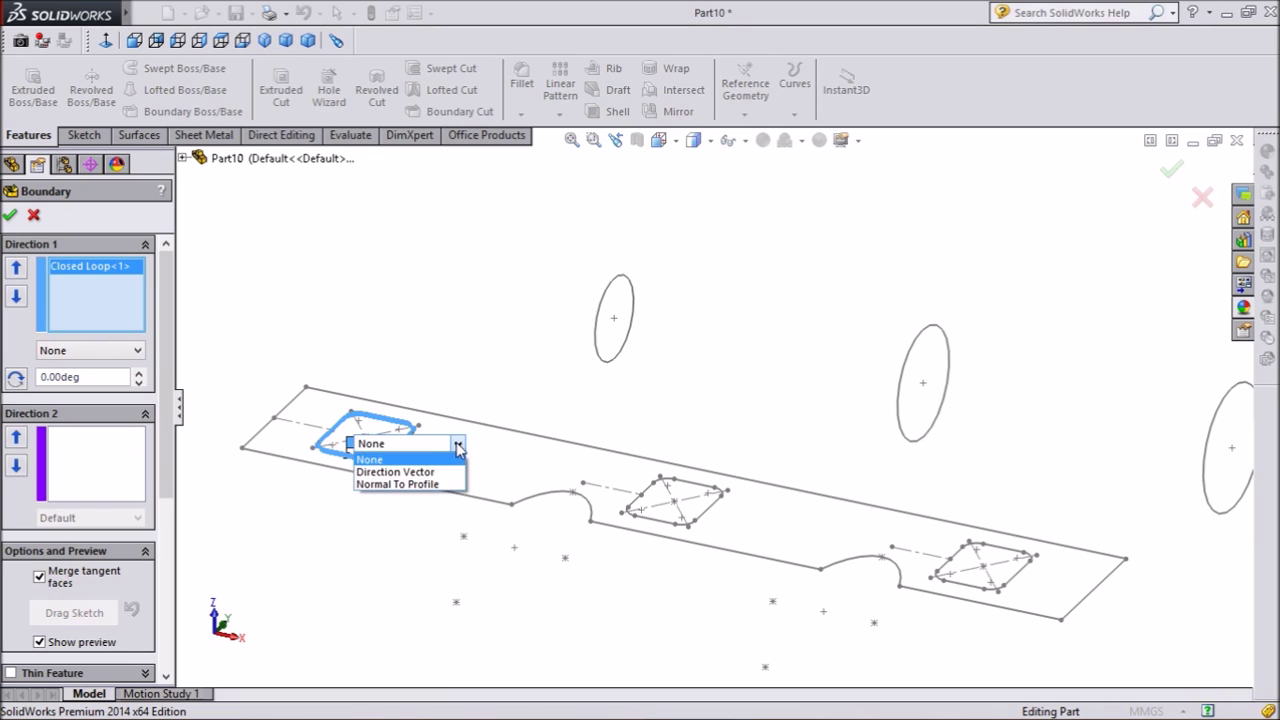
click(404, 486)
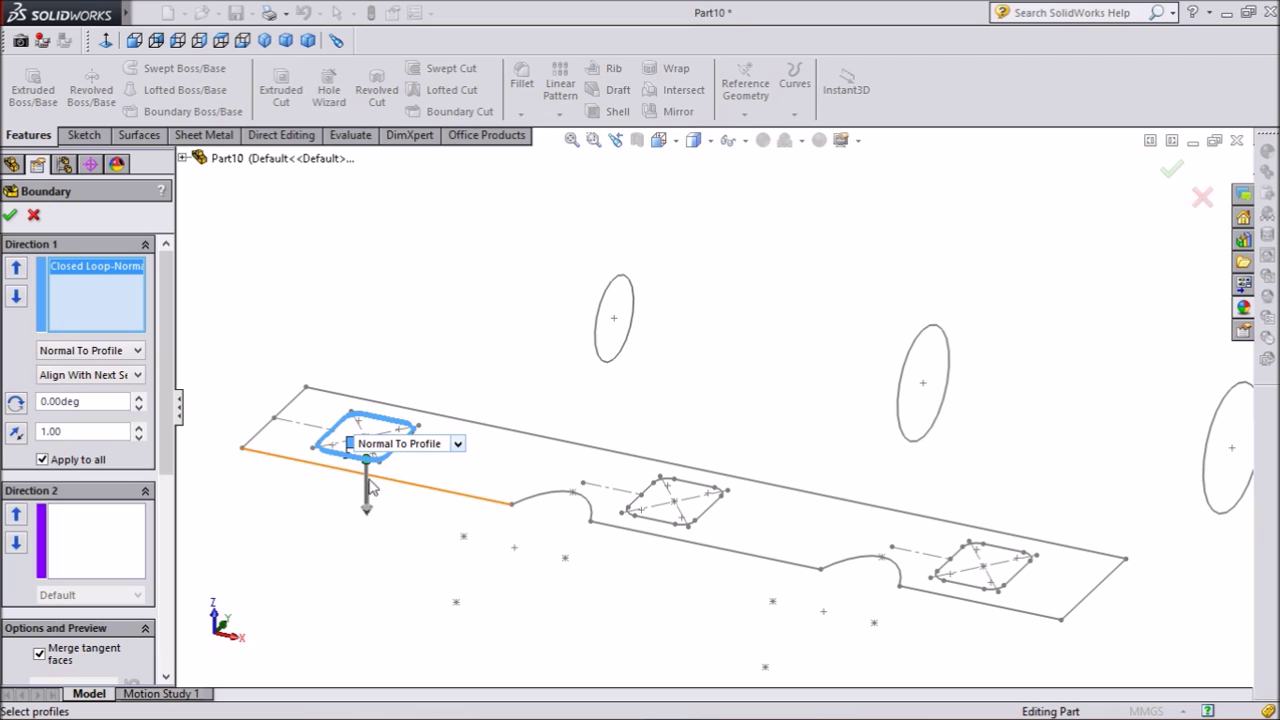
Add the Right Plane circle as second profile with Normal To Profile and a tangent length of 1.10, and create the boundary feature
click(600, 358)
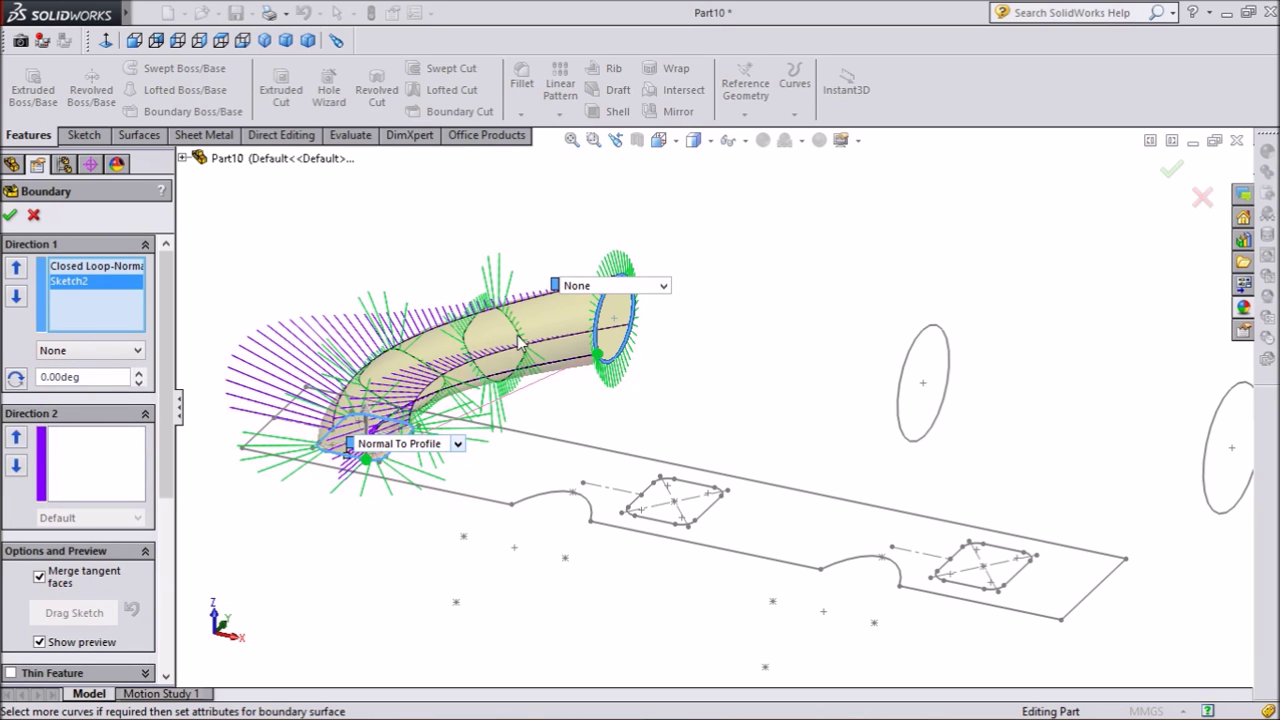
click(624, 287)
click(616, 326)
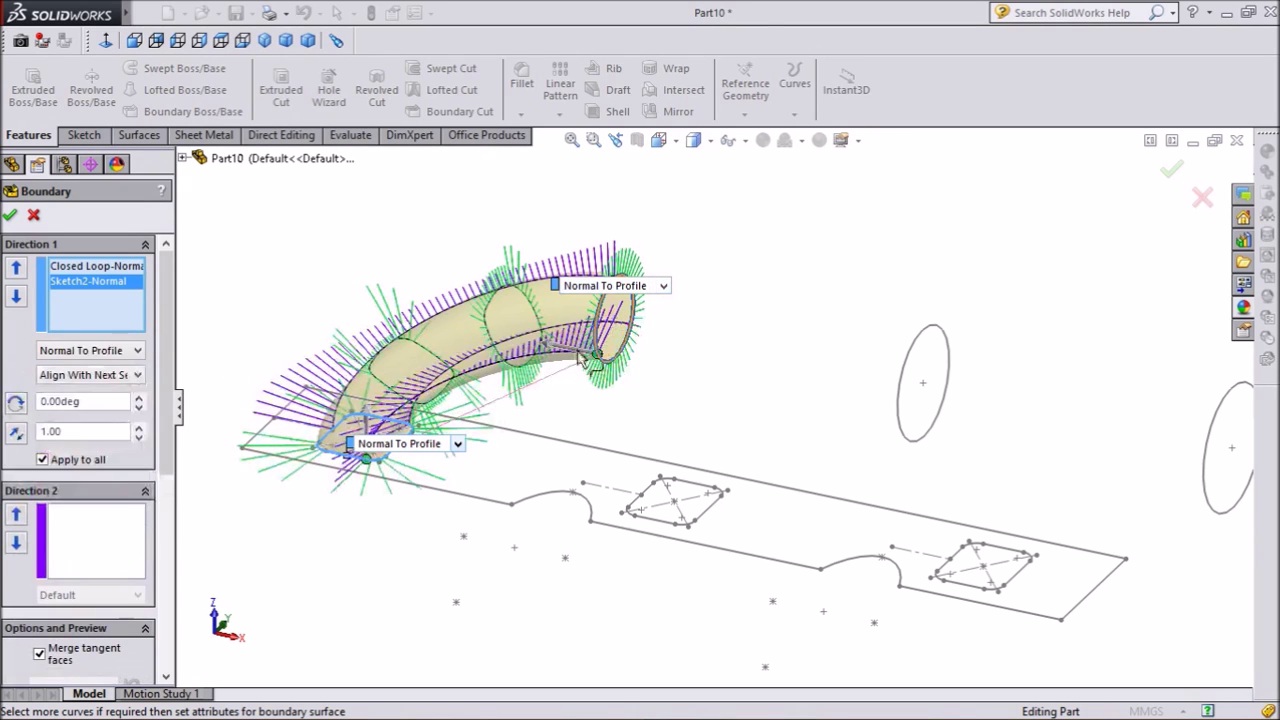
click(137, 427)
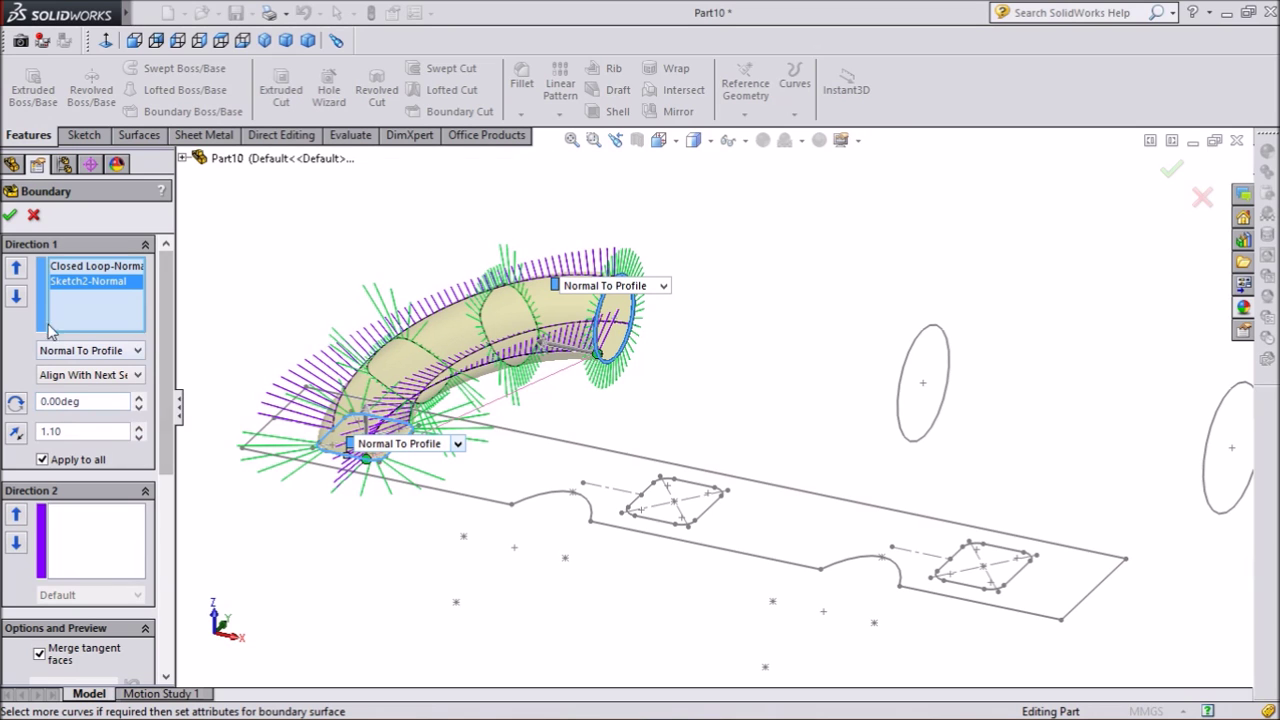
click(9, 217)
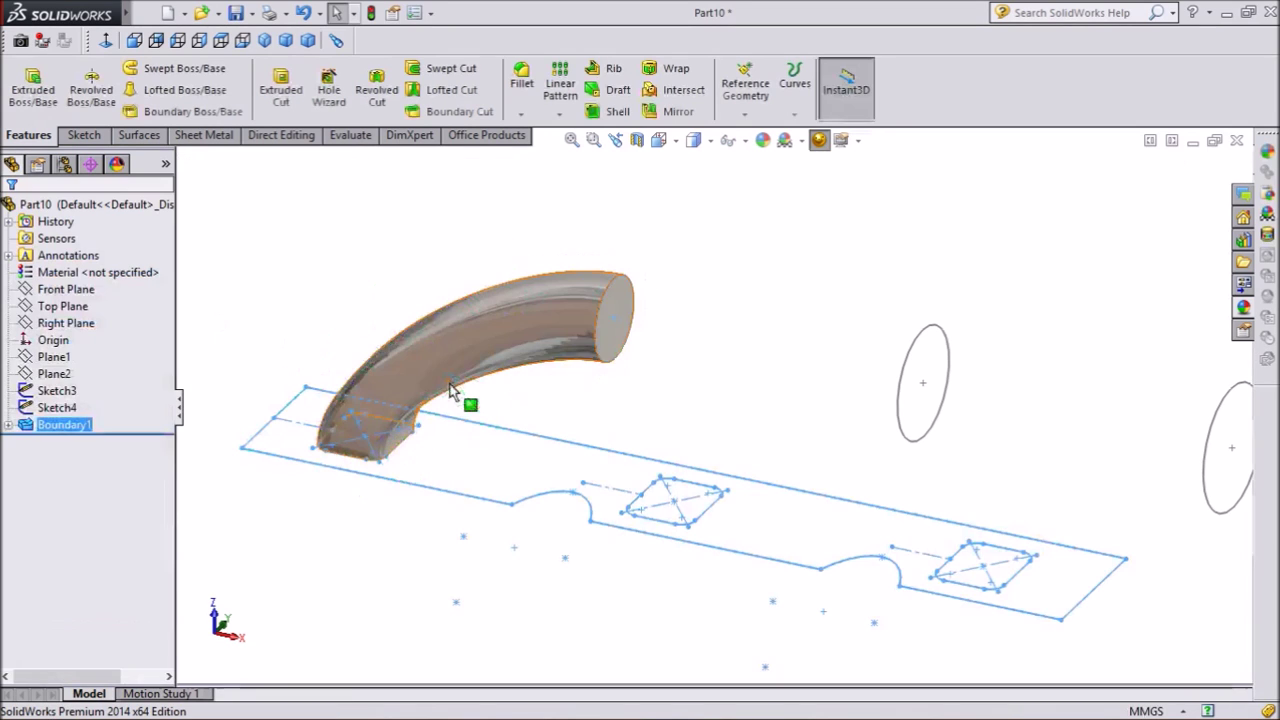
Start another Boundary Boss/Base from the circular end edge of the curved tube, set to Tangency To Face
mouse_move(644, 215)
middle_down()
mouse_move(671, 374)
mouse_move(626, 271)
mouse_move(529, 243)
mouse_move(668, 256)
mouse_move(686, 423)
mouse_move(689, 246)
mouse_move(647, 241)
mouse_move(675, 268)
middle_up()
click(670, 259)
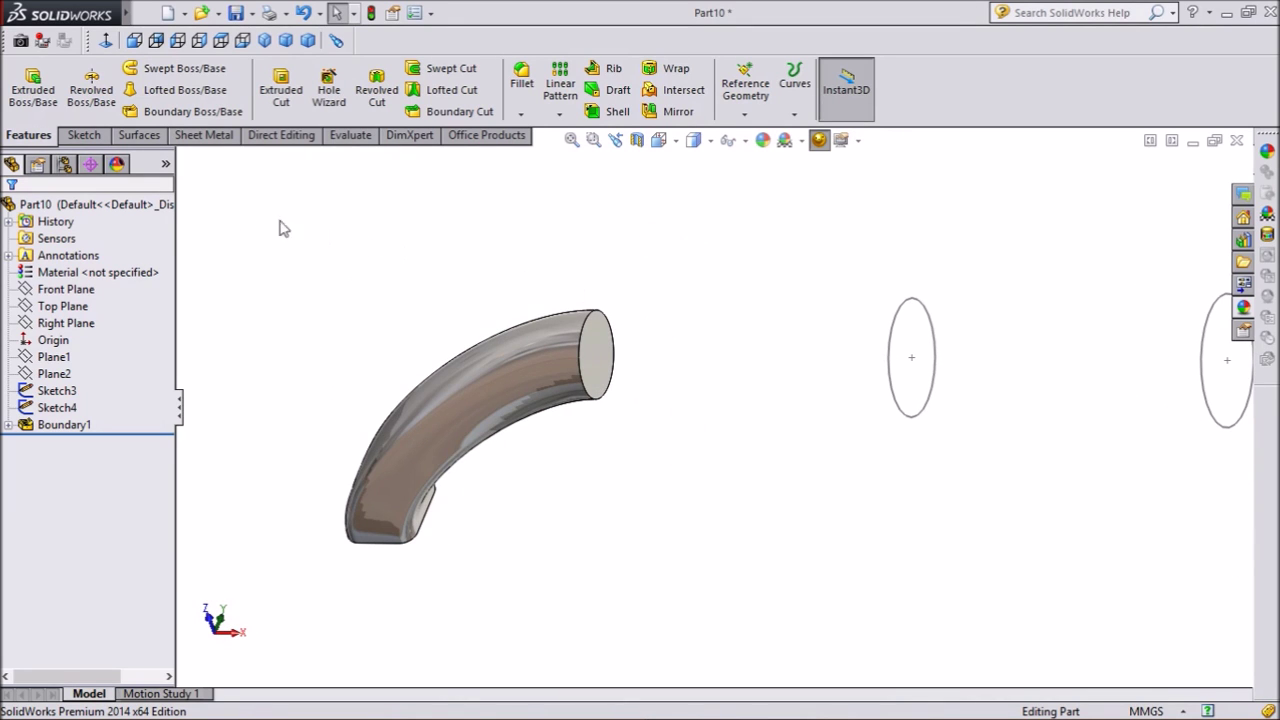
click(186, 111)
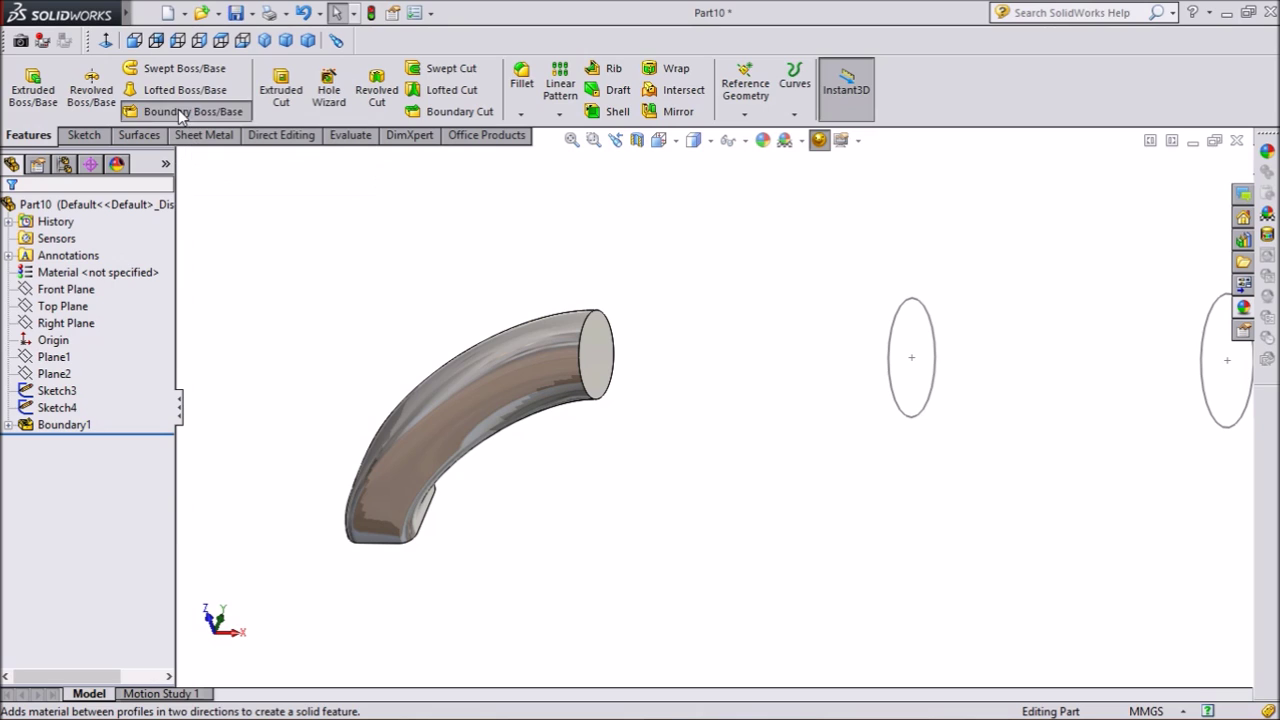
click(590, 402)
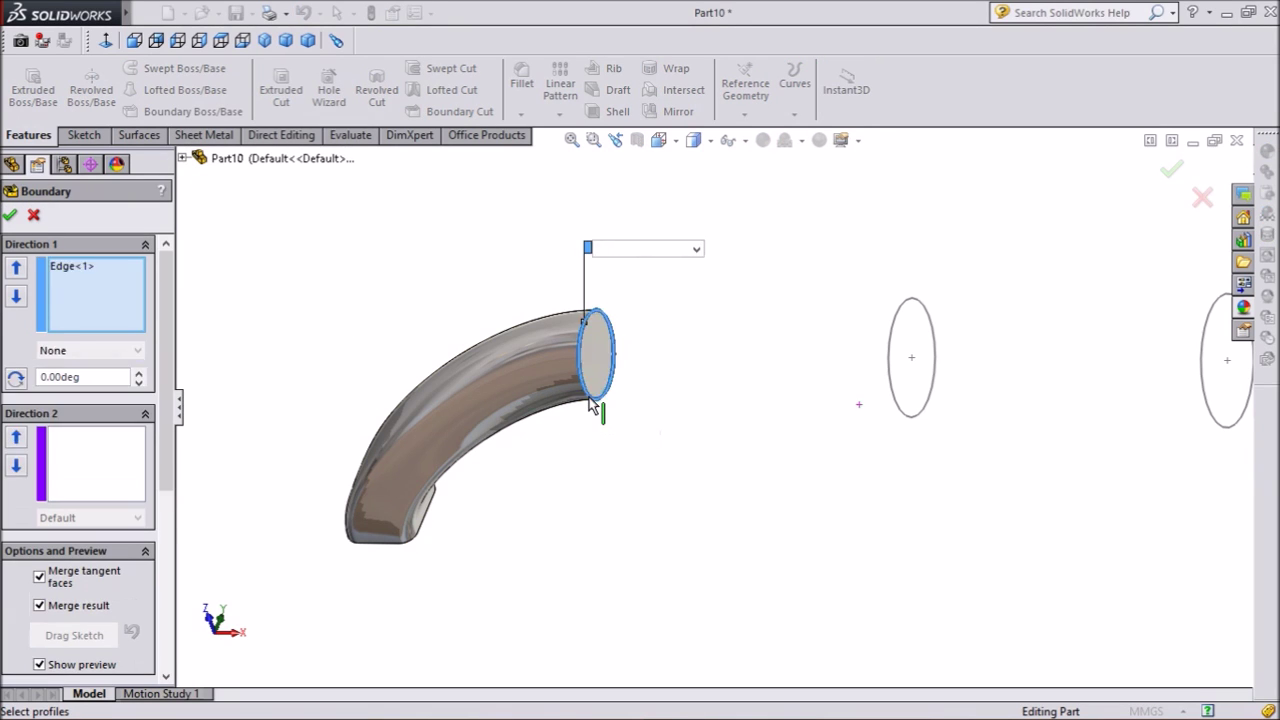
click(618, 252)
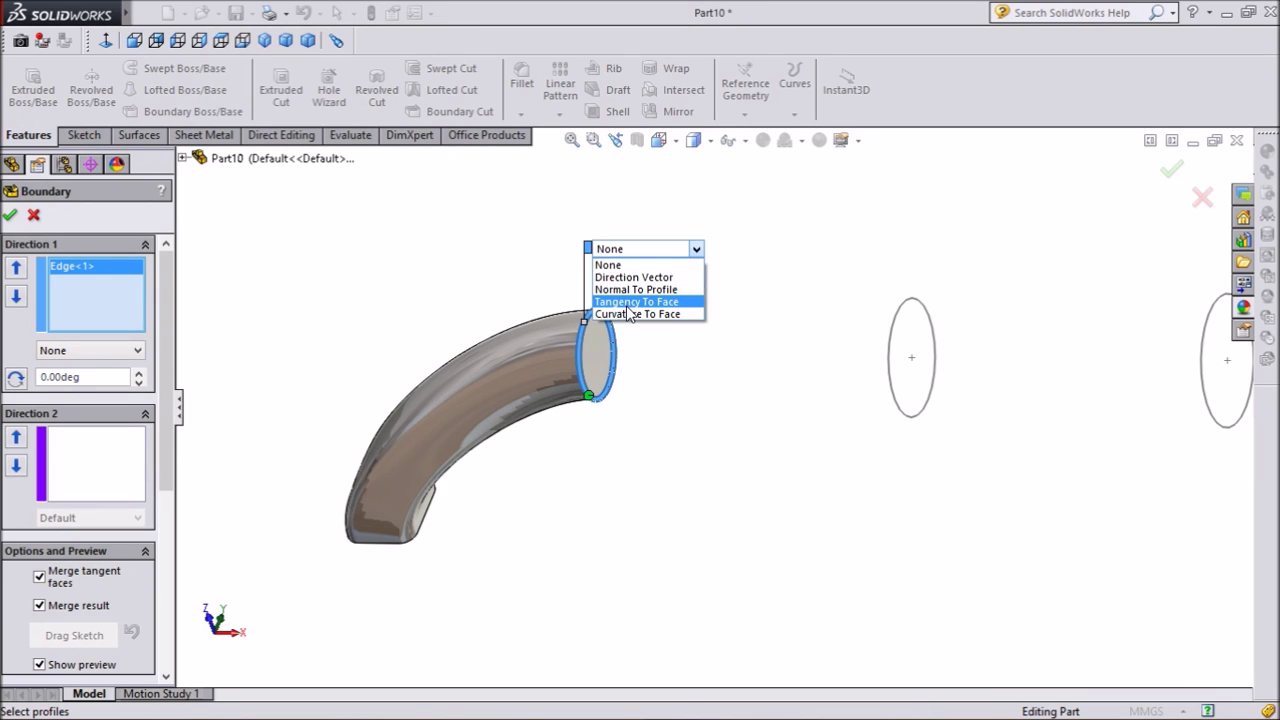
click(627, 302)
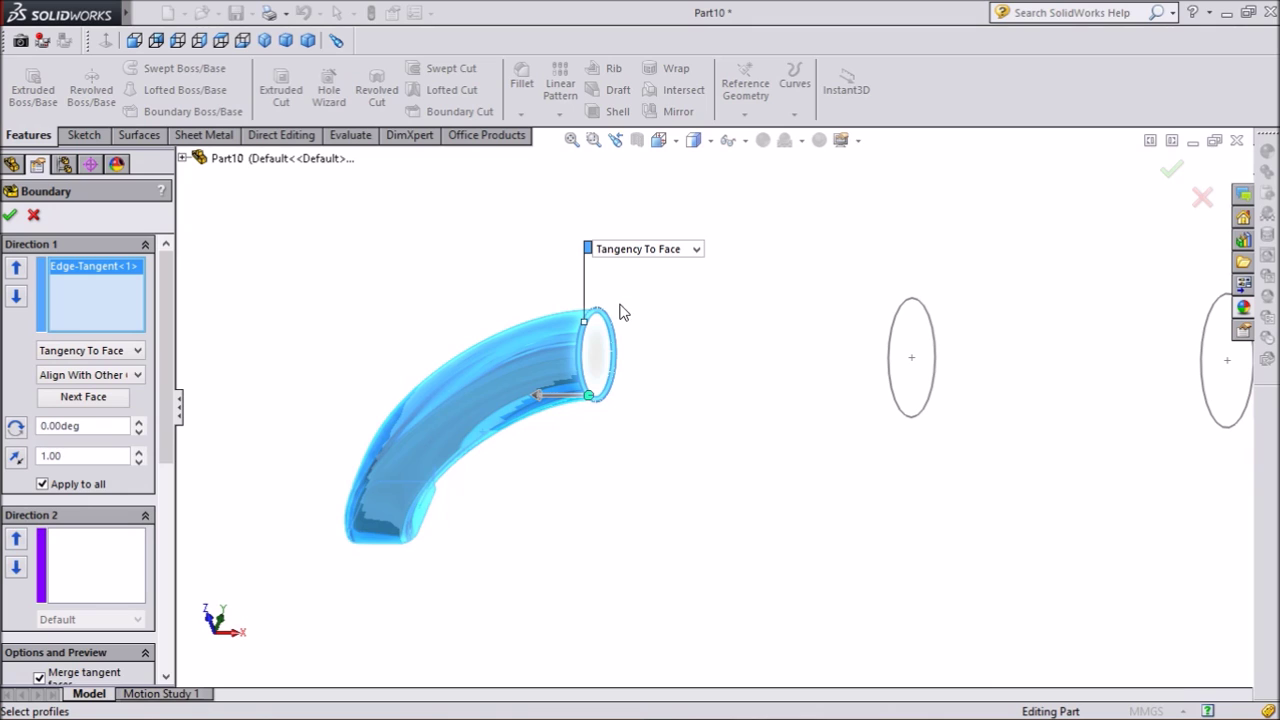
Add the two offset-plane circles as the second and third profiles, setting the farthest circle to Normal To Profile
scroll(563, 429, up, 3)
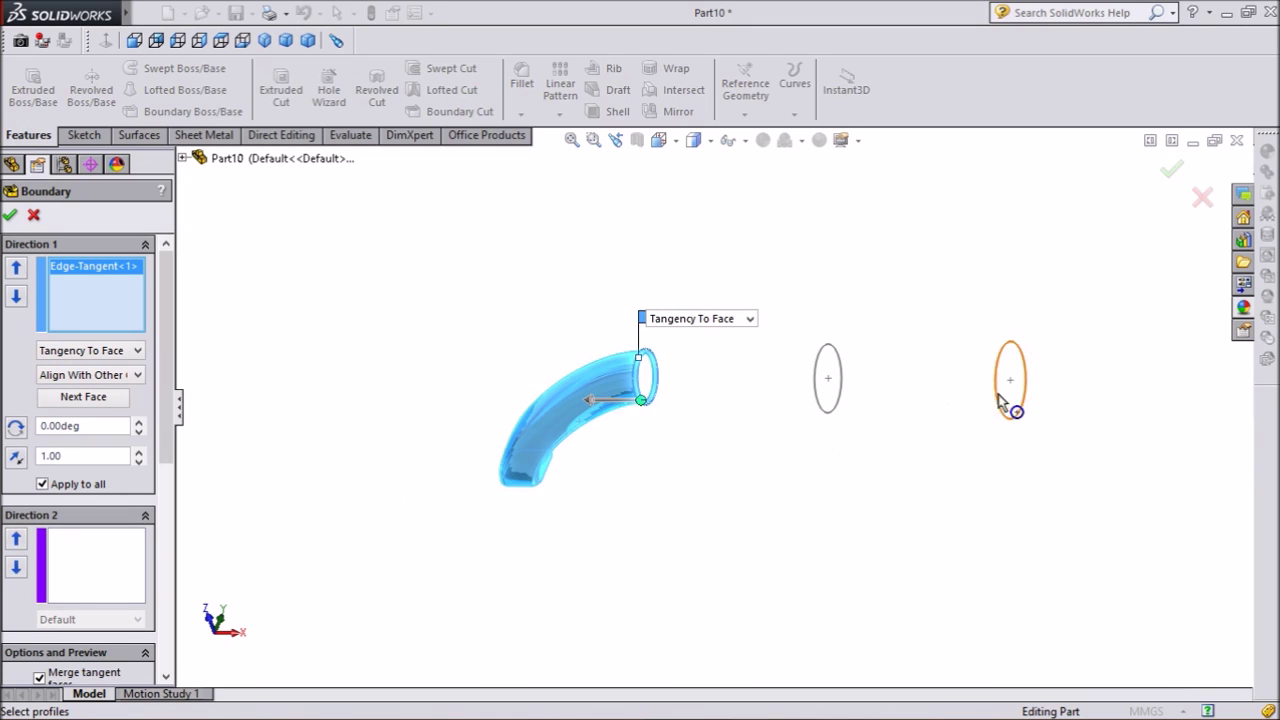
scroll(1010, 400, down, 5)
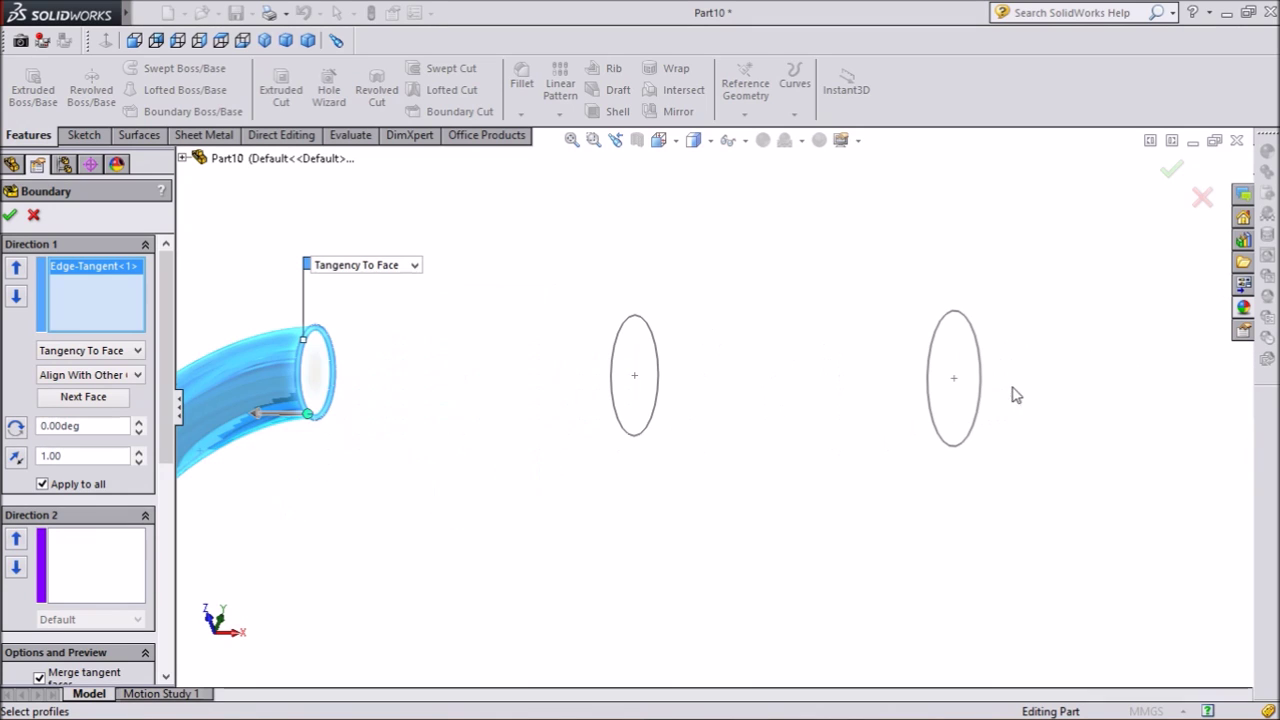
click(617, 422)
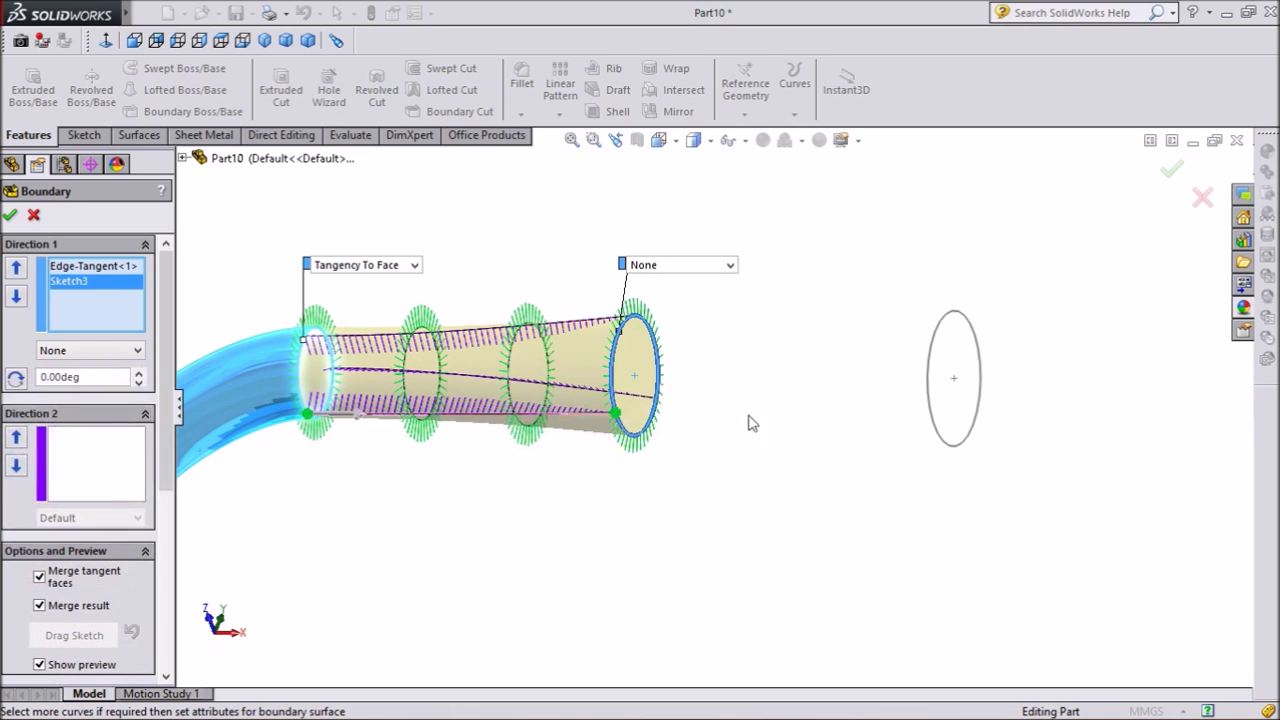
click(934, 428)
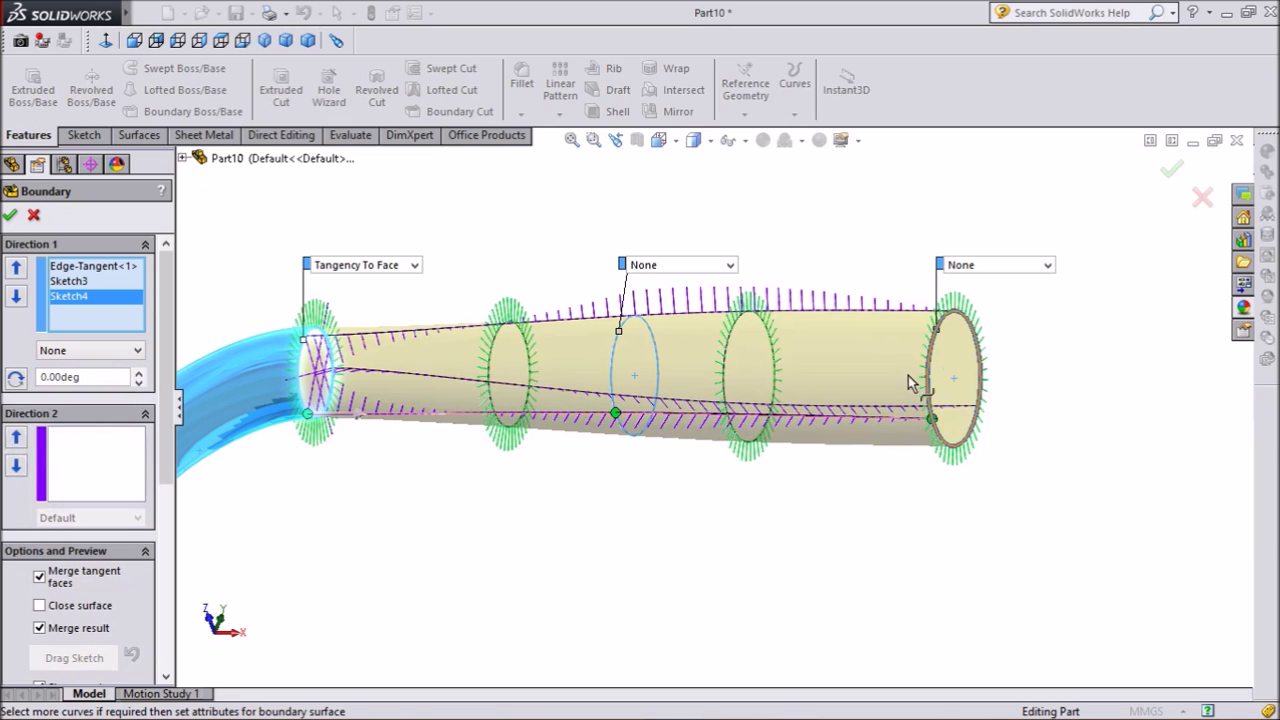
click(988, 268)
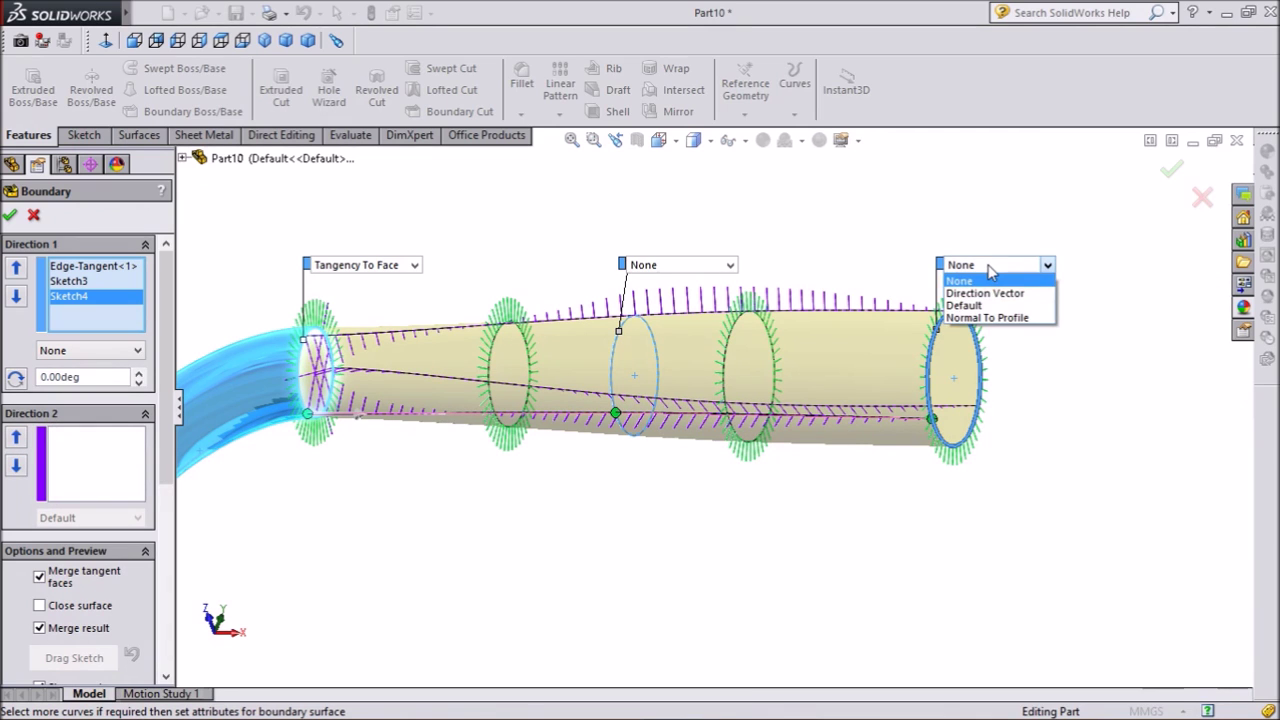
click(1000, 331)
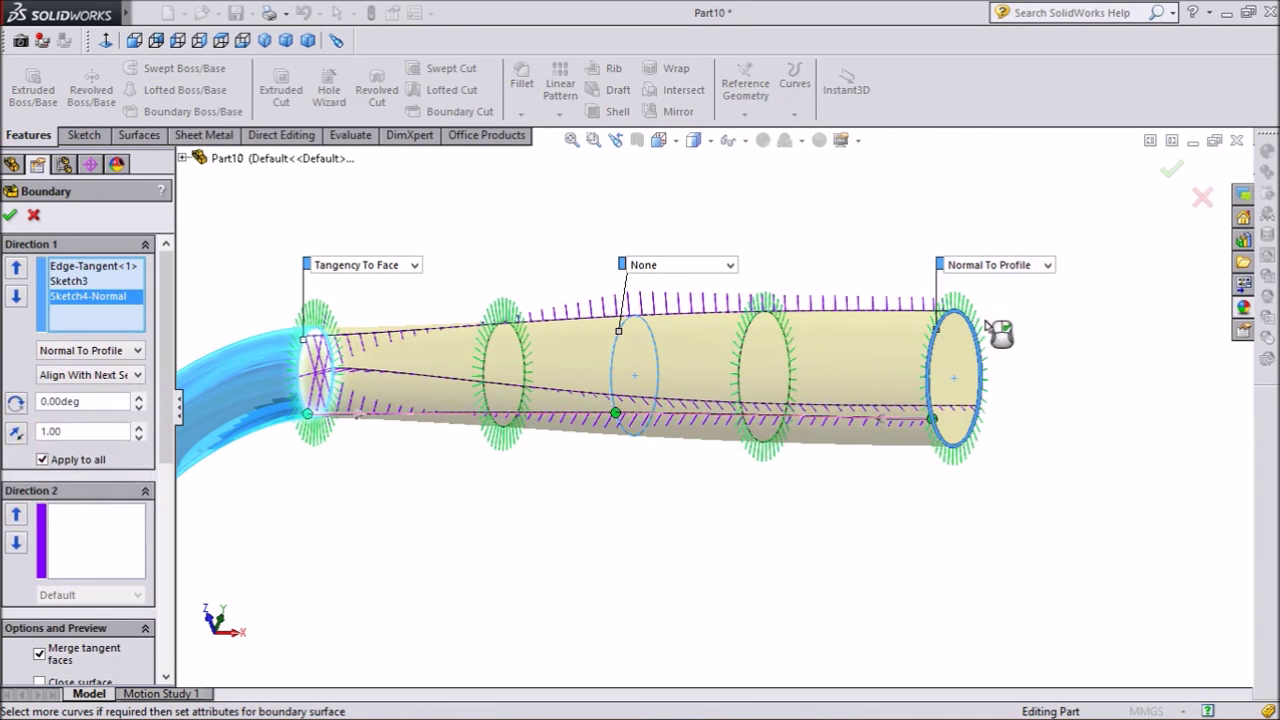
Check the tangency alignment options of the end profiles, leave them as they are, and create the boundary feature
scroll(735, 503, up, 2)
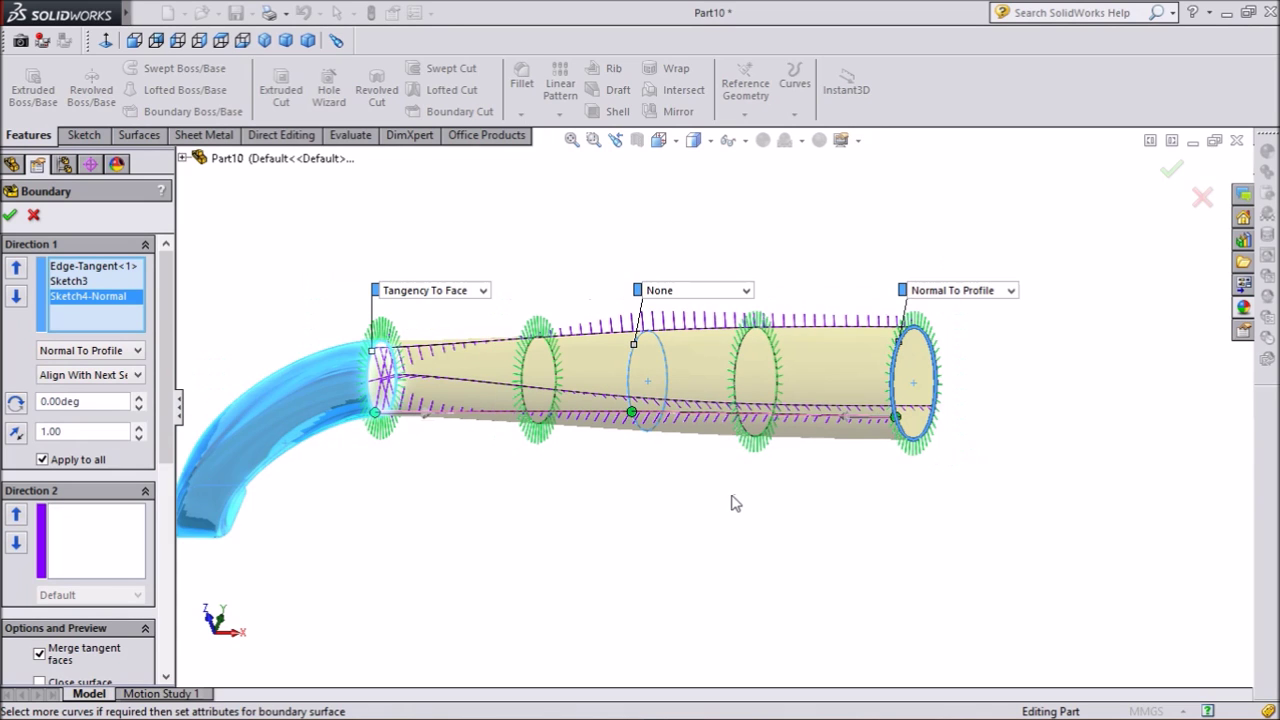
middle_drag(547, 527, 566, 460)
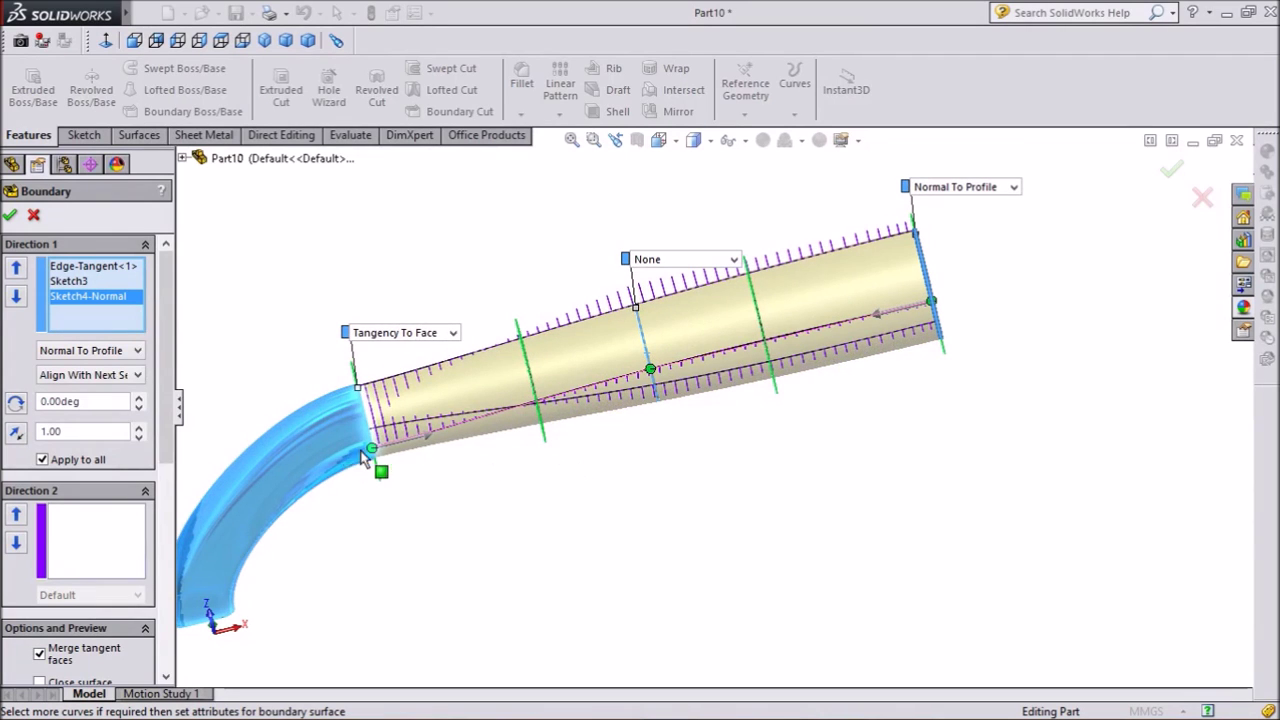
click(102, 375)
click(102, 375)
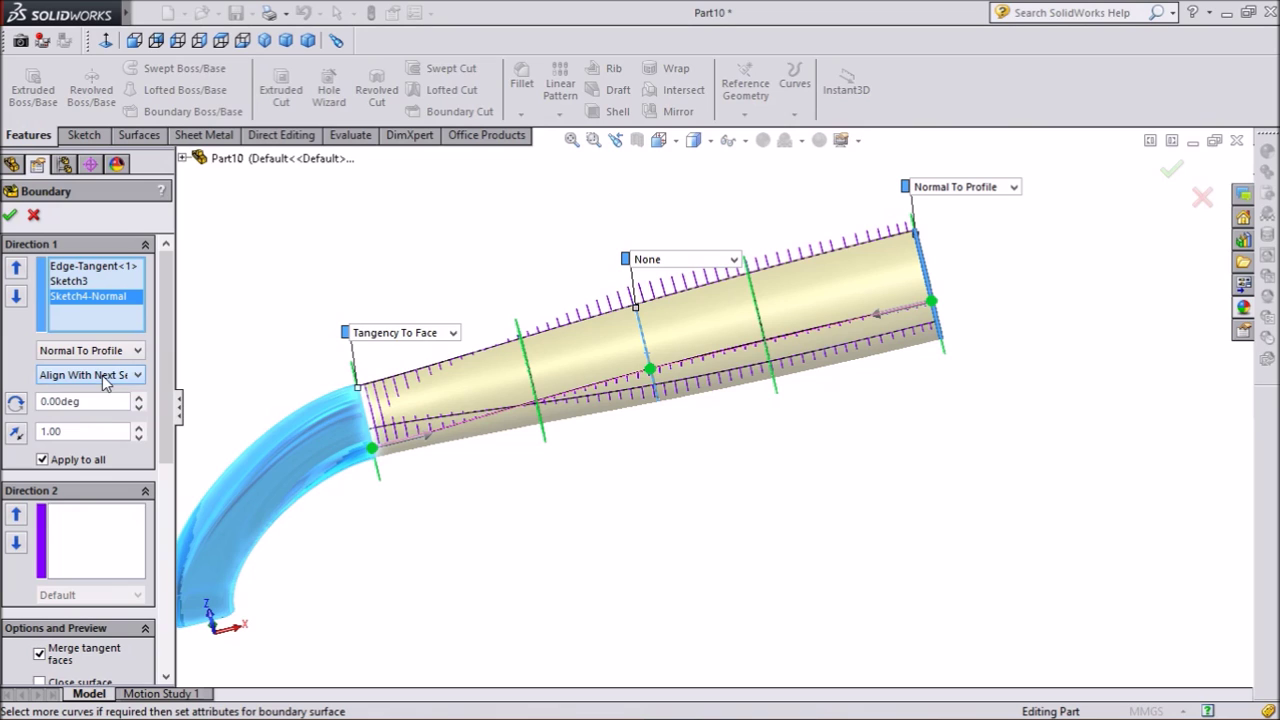
click(70, 266)
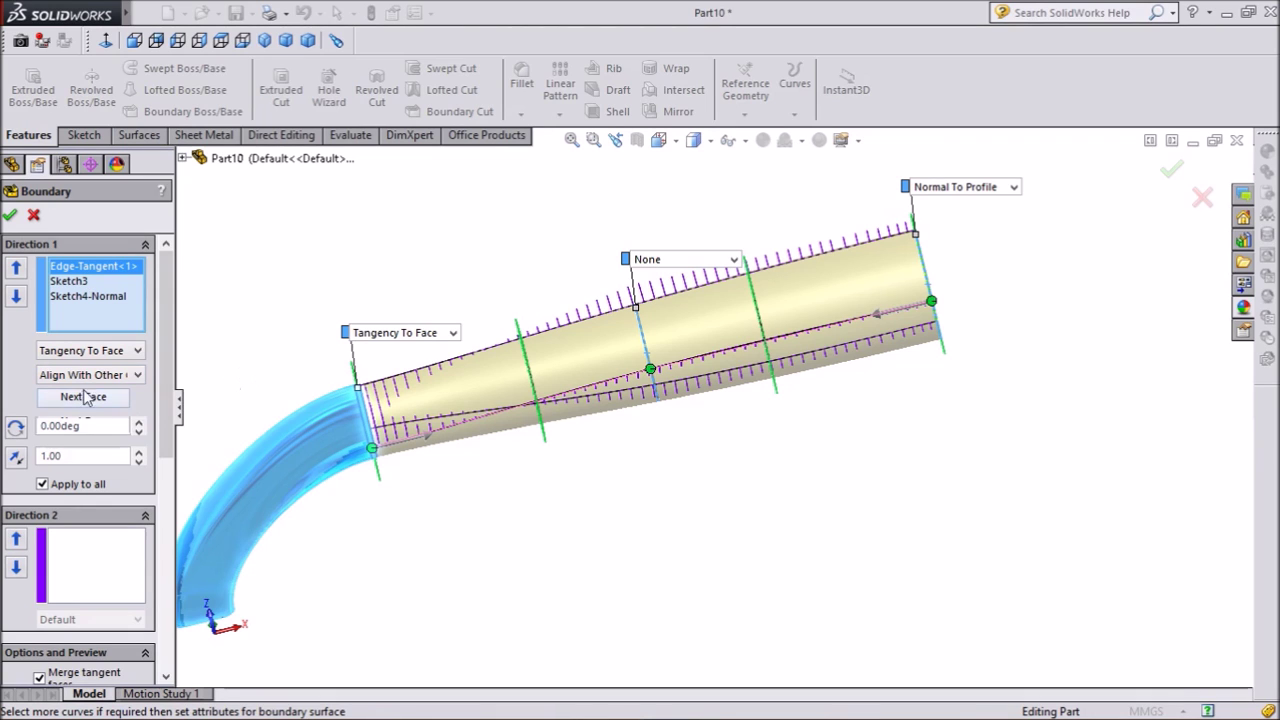
click(86, 378)
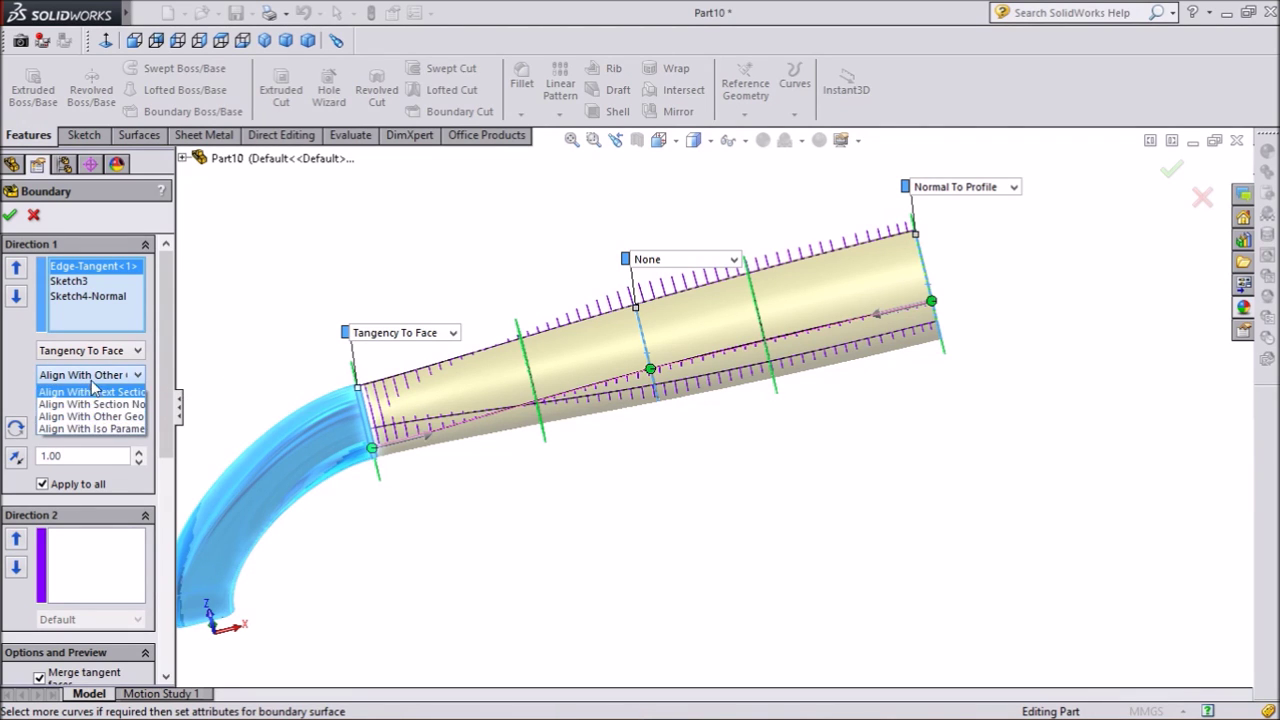
click(92, 376)
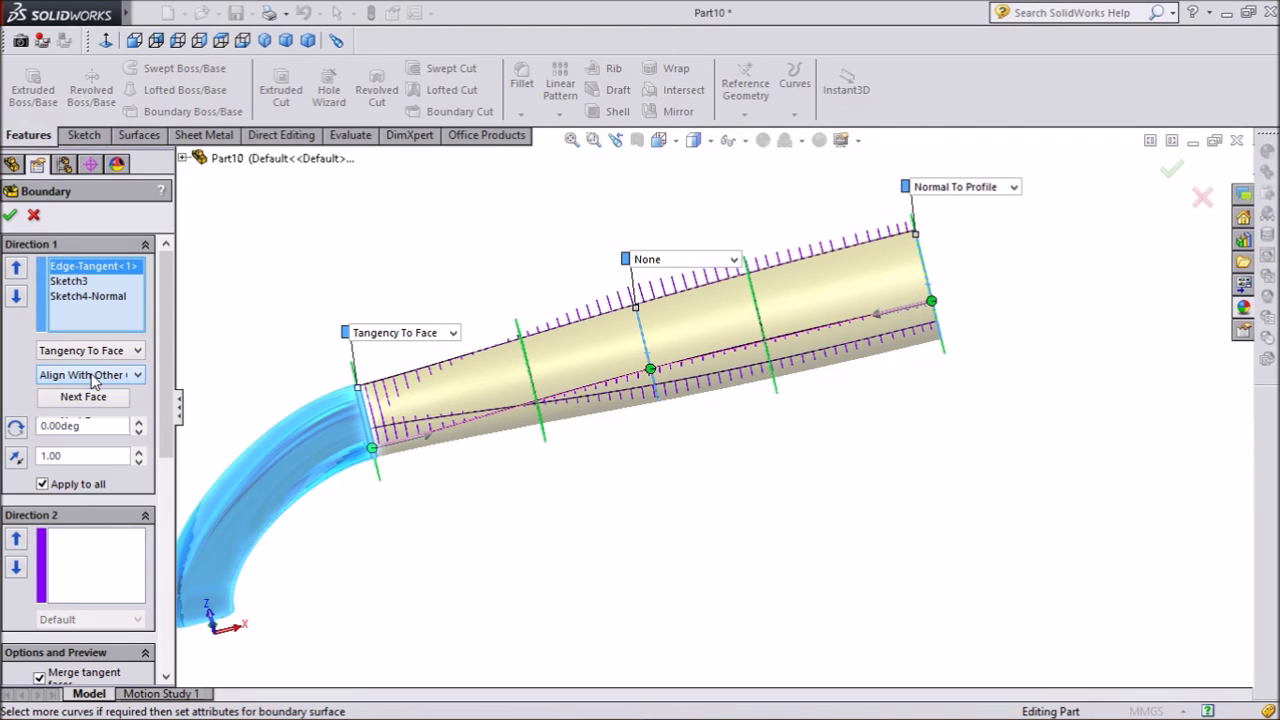
click(9, 216)
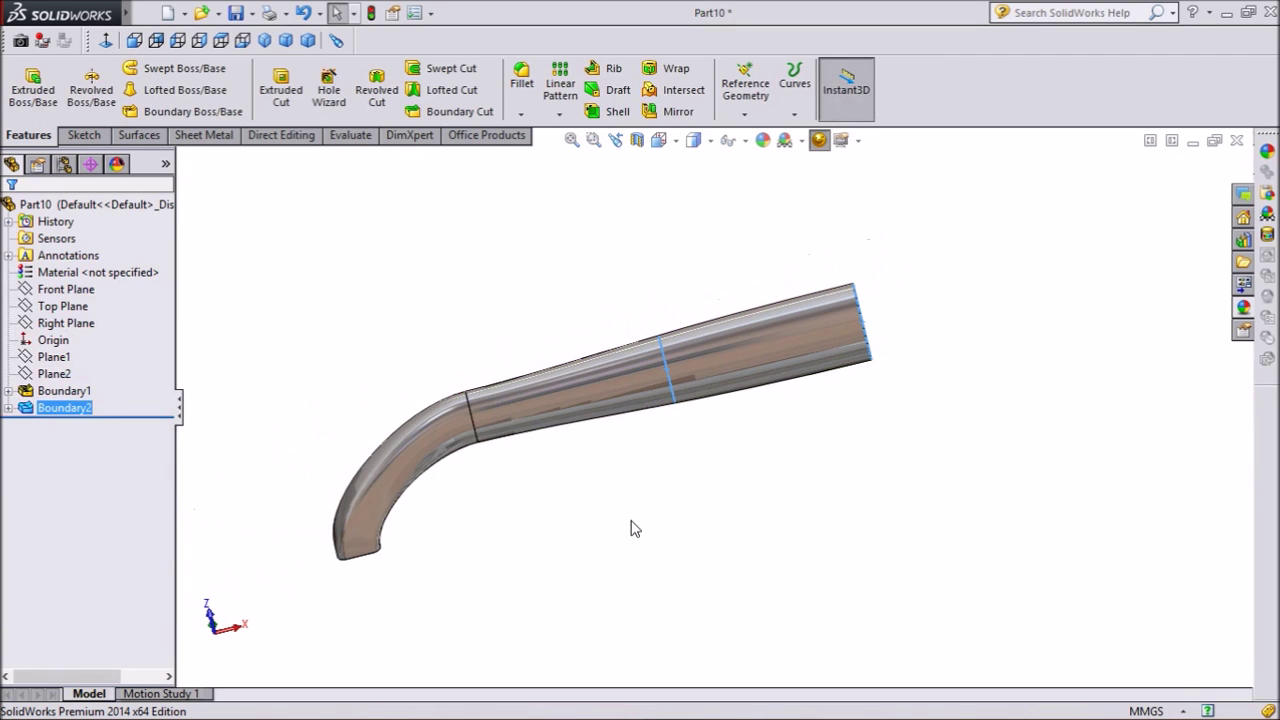
Show the base sketch with the filleted cutouts and the circle sketch partway along the straight tube
middle_drag(711, 494, 728, 588)
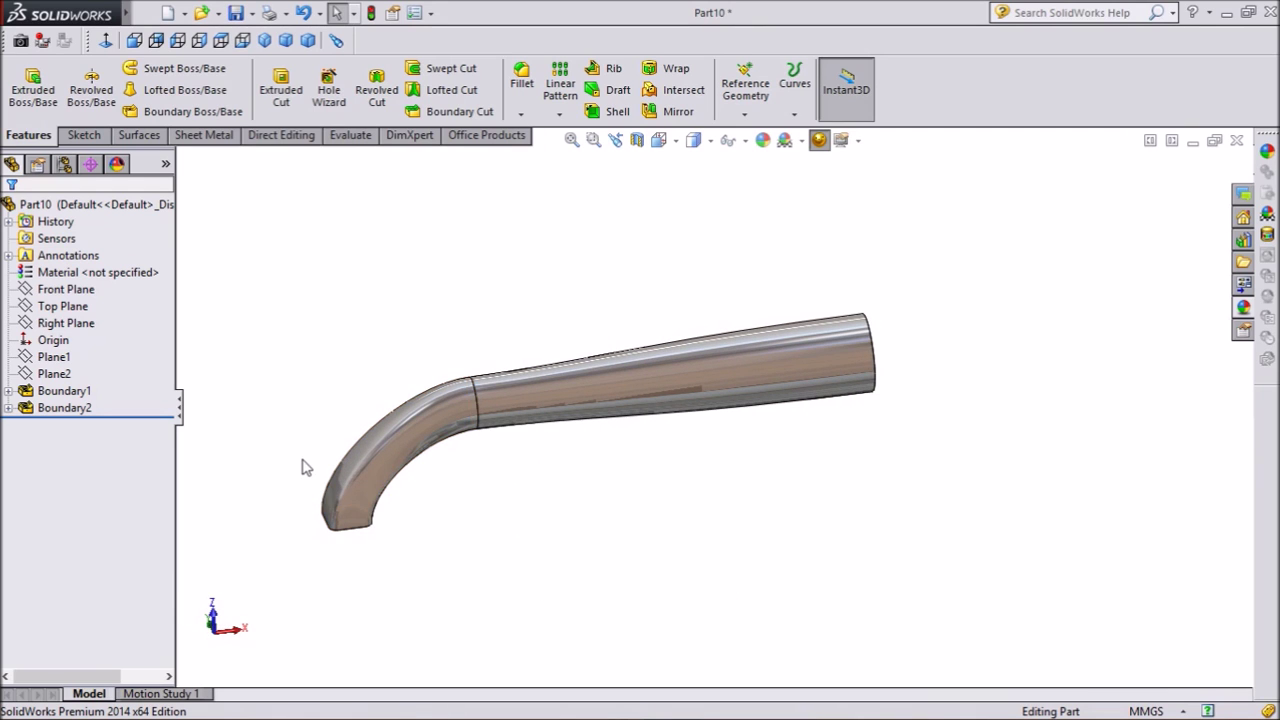
click(8, 391)
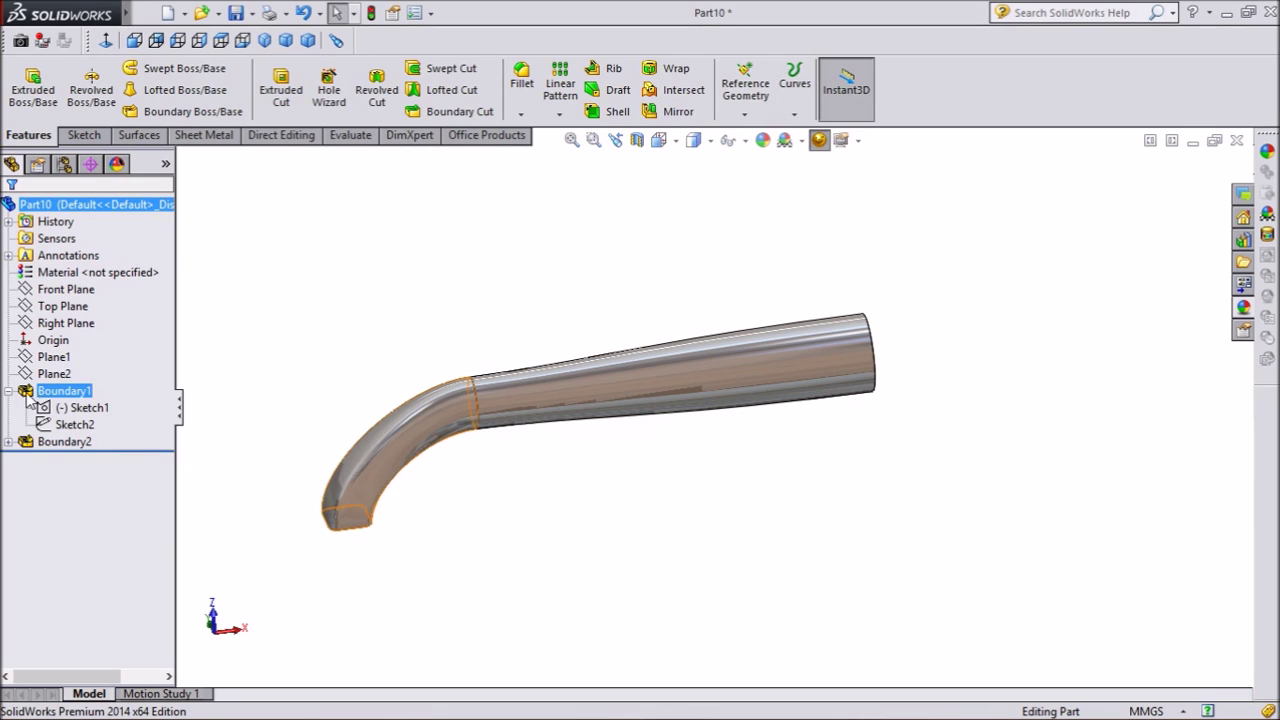
click(90, 408)
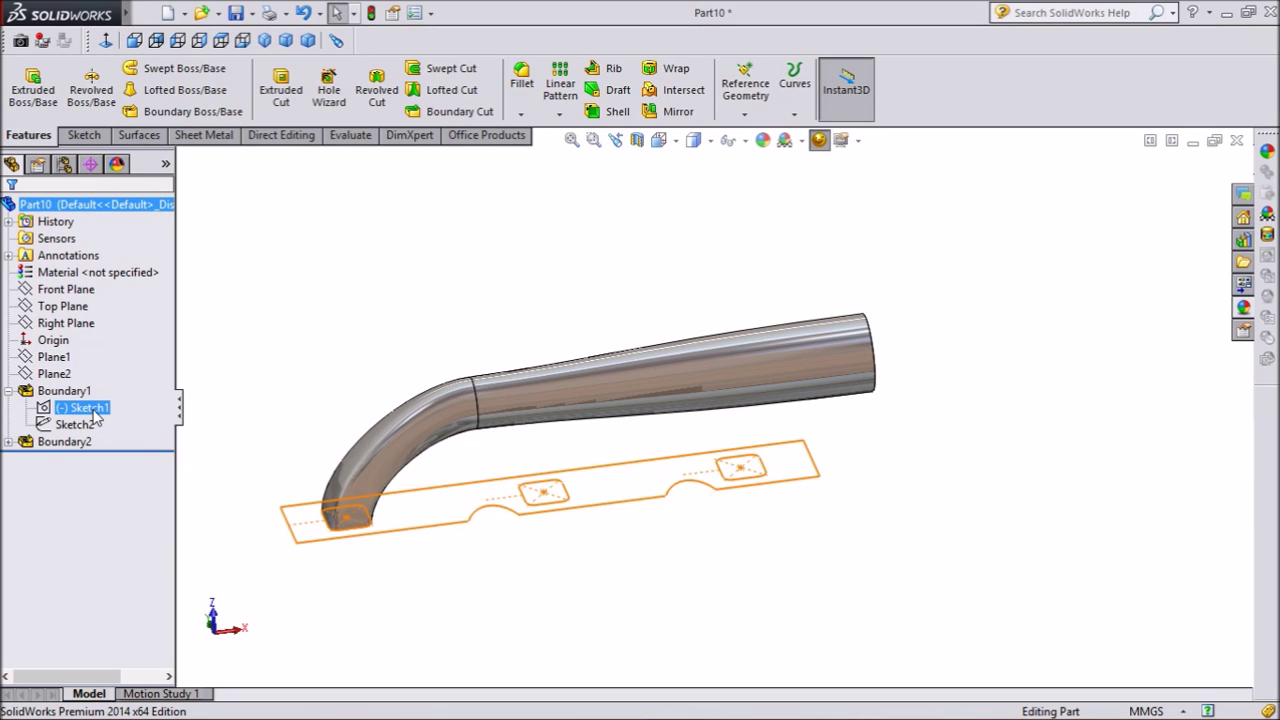
click(103, 370)
click(77, 447)
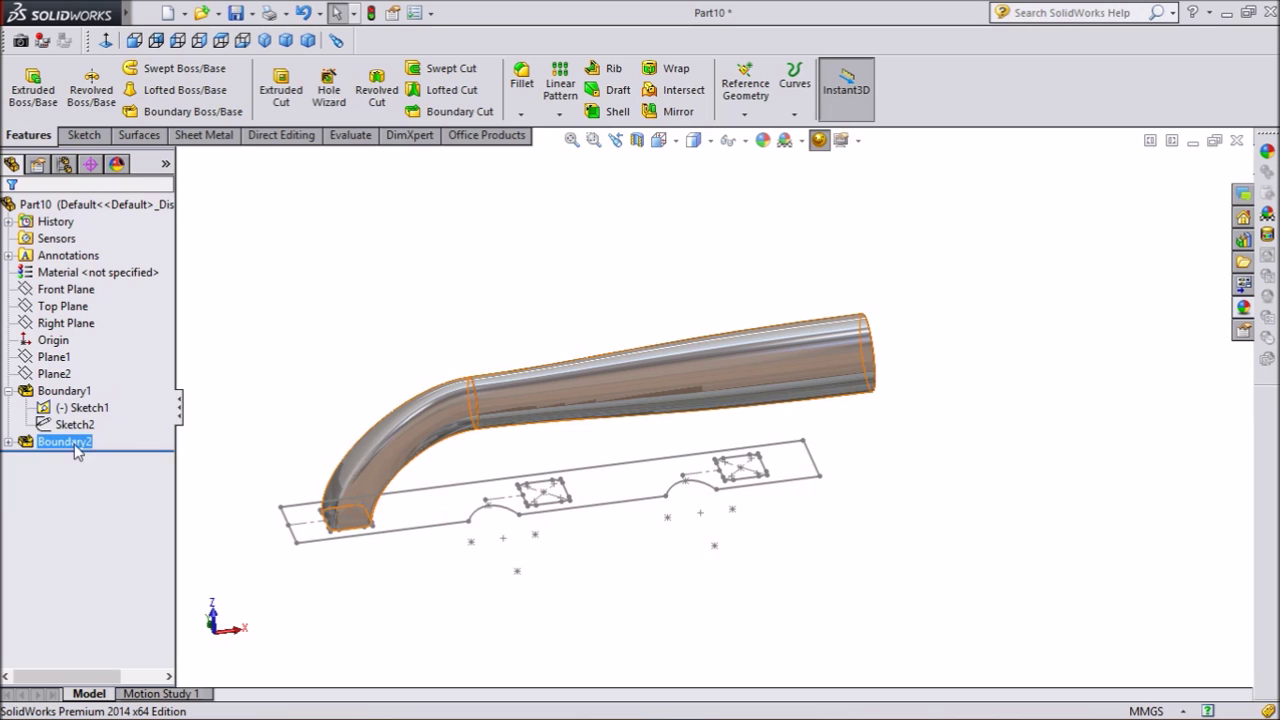
click(8, 442)
click(68, 459)
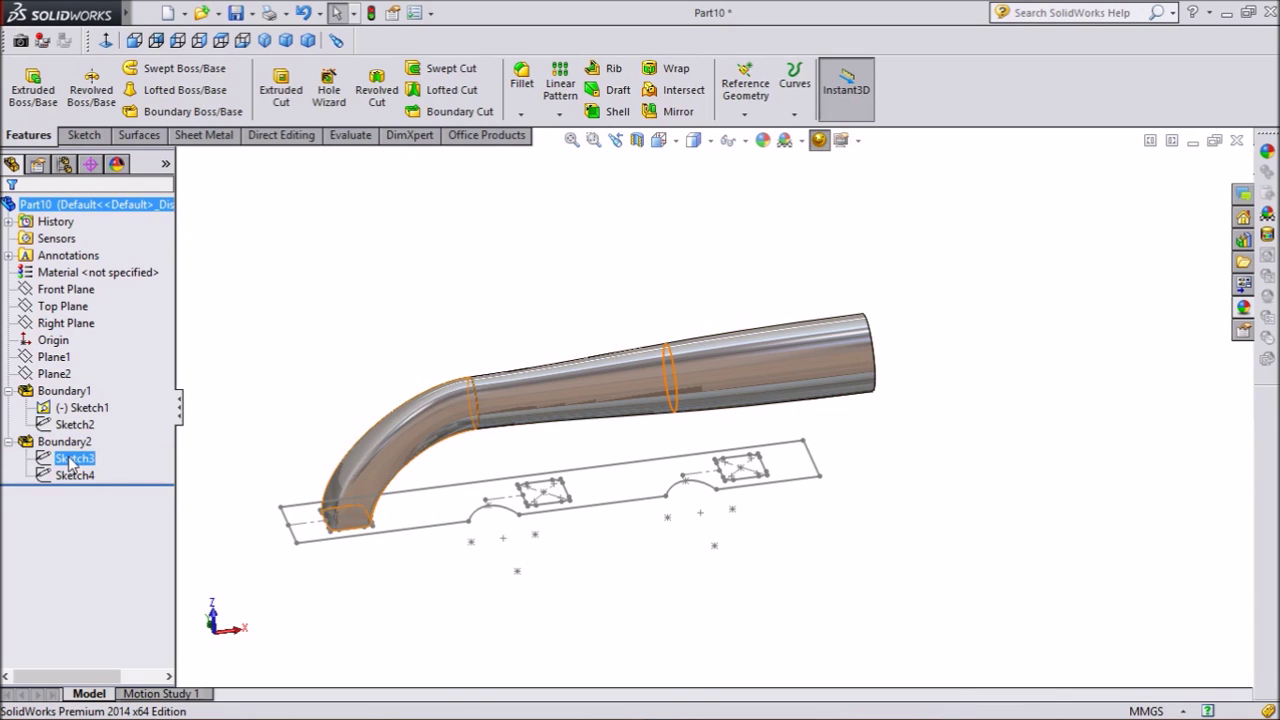
click(72, 460)
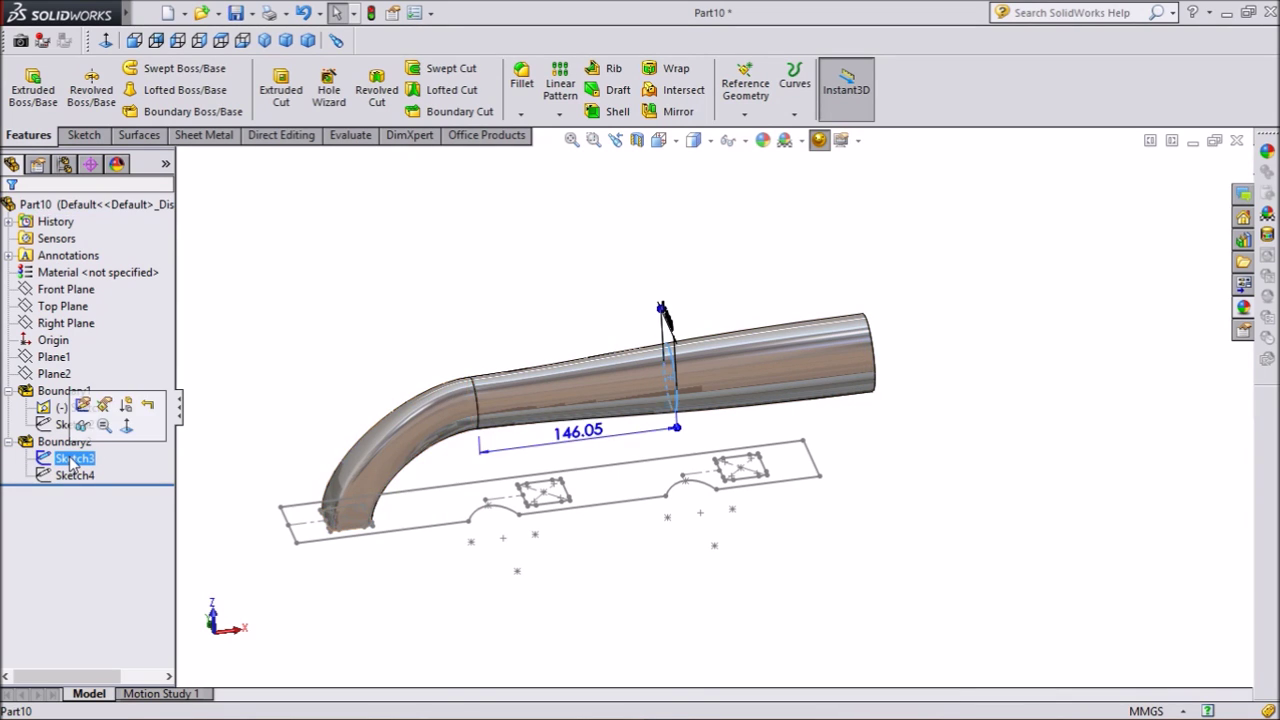
click(82, 427)
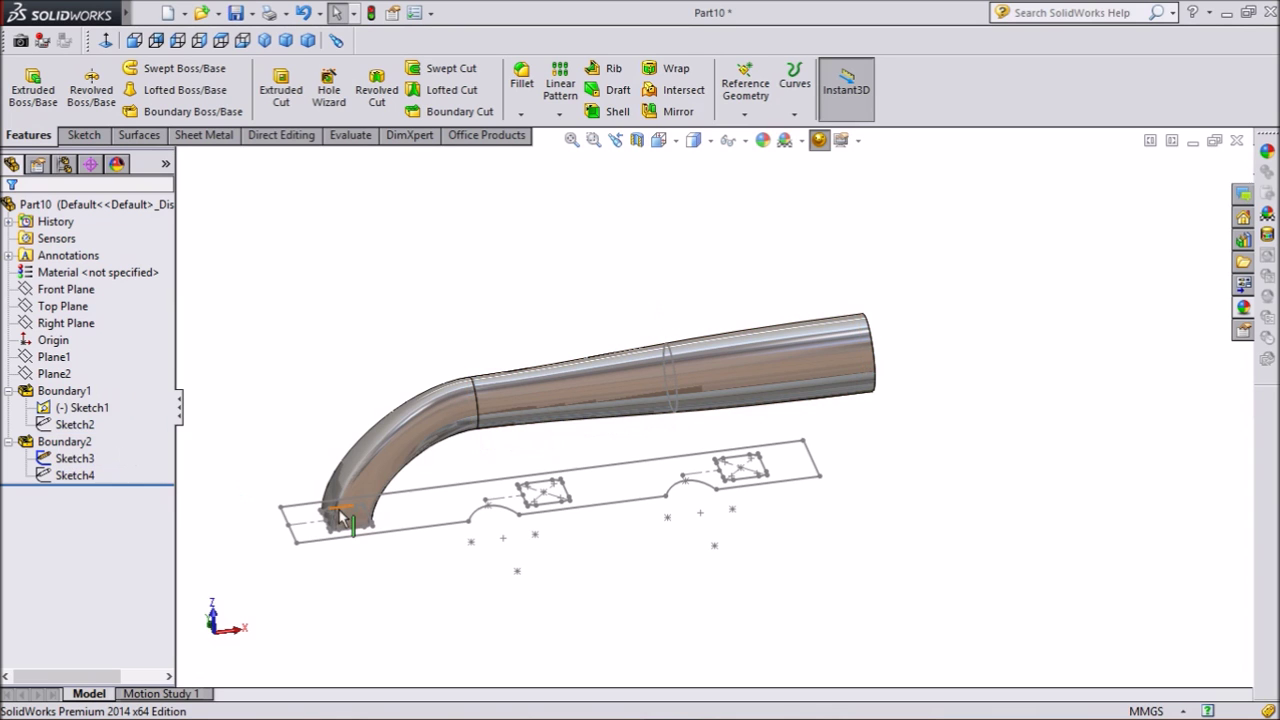
Start a Boundary Boss/Base with the closed loop of the middle filleted cutout as first profile, set to Normal To Profile
mouse_move(1005, 437)
middle_down()
mouse_move(954, 429)
mouse_move(954, 529)
mouse_move(548, 487)
mouse_move(486, 529)
mouse_move(468, 503)
mouse_move(490, 495)
middle_up()
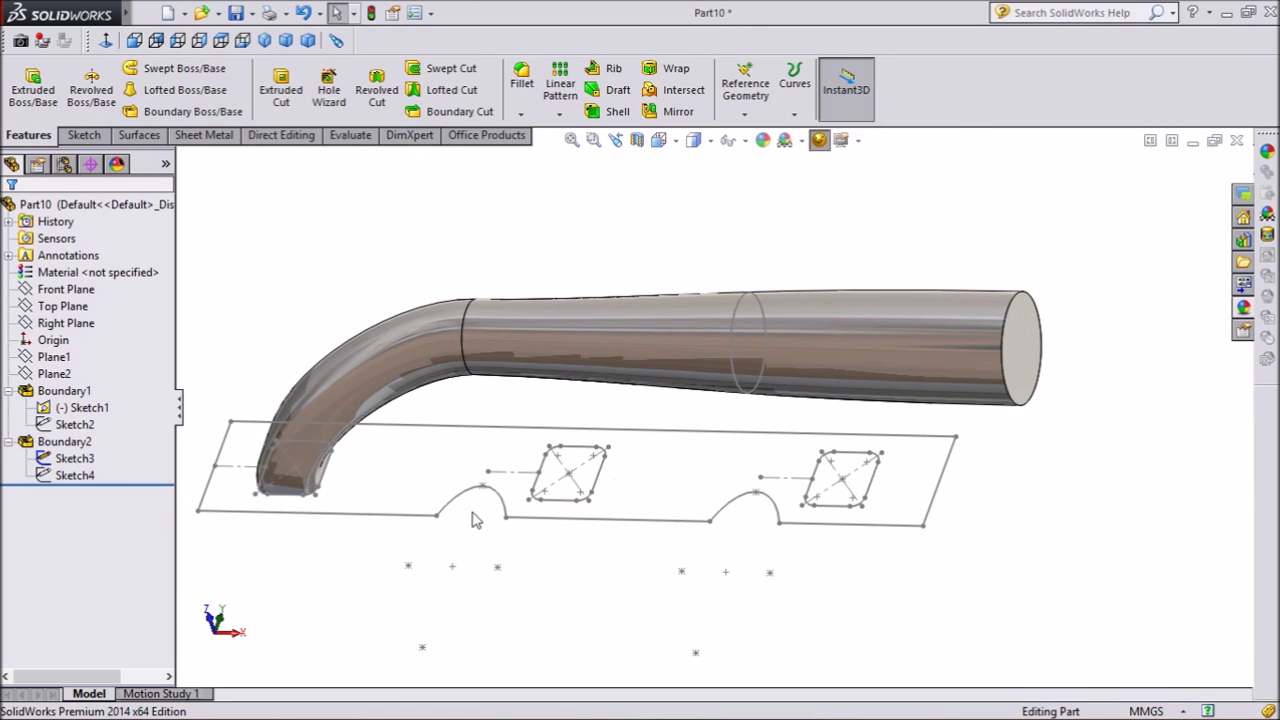
scroll(585, 478, down, 2)
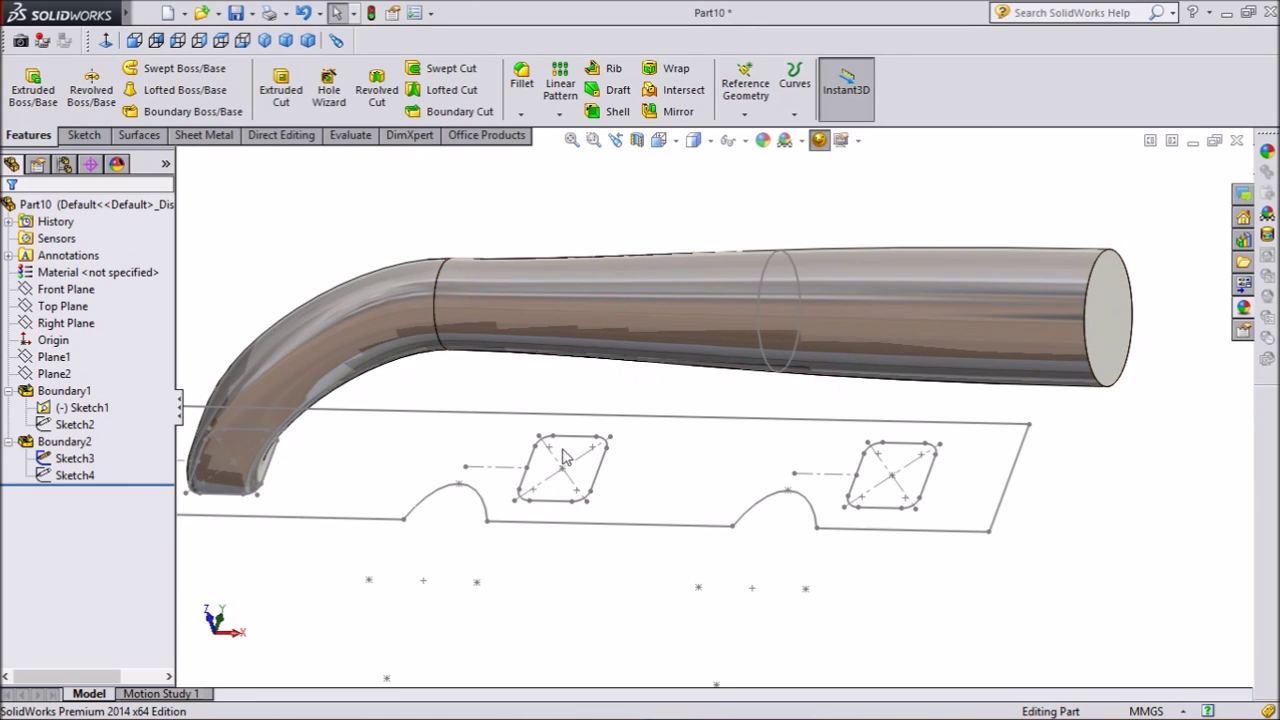
click(200, 112)
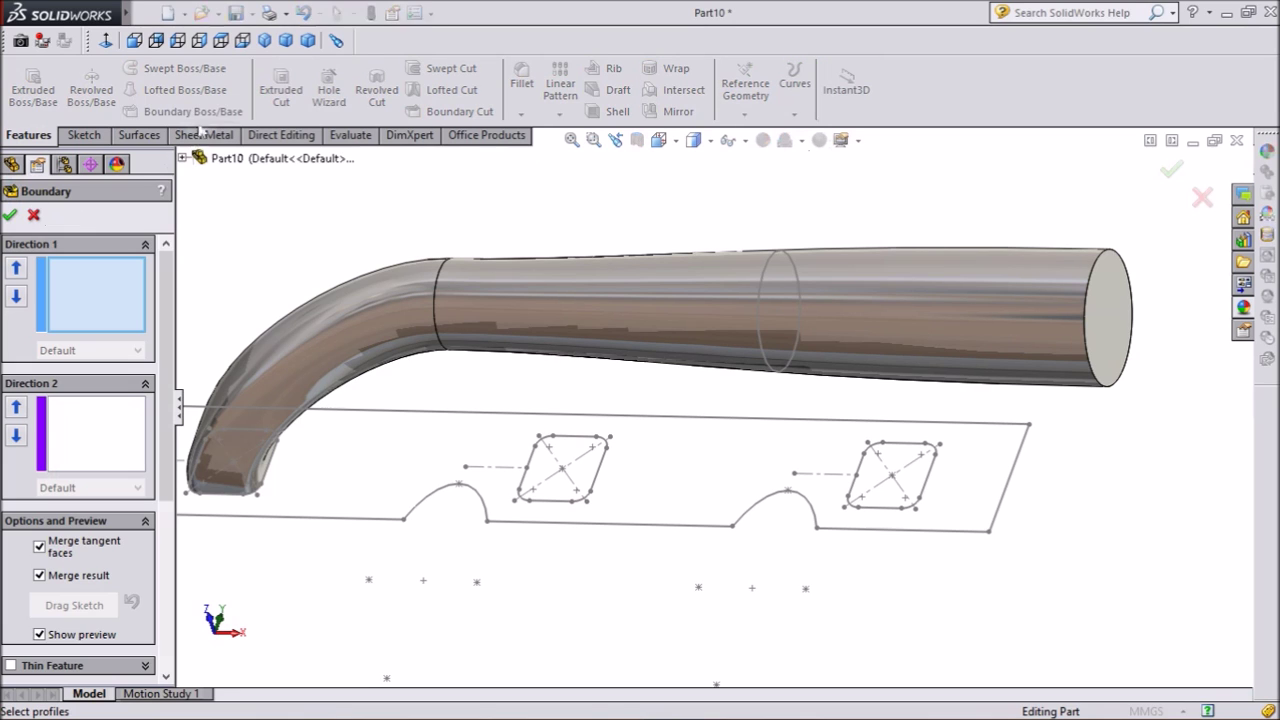
click(573, 504)
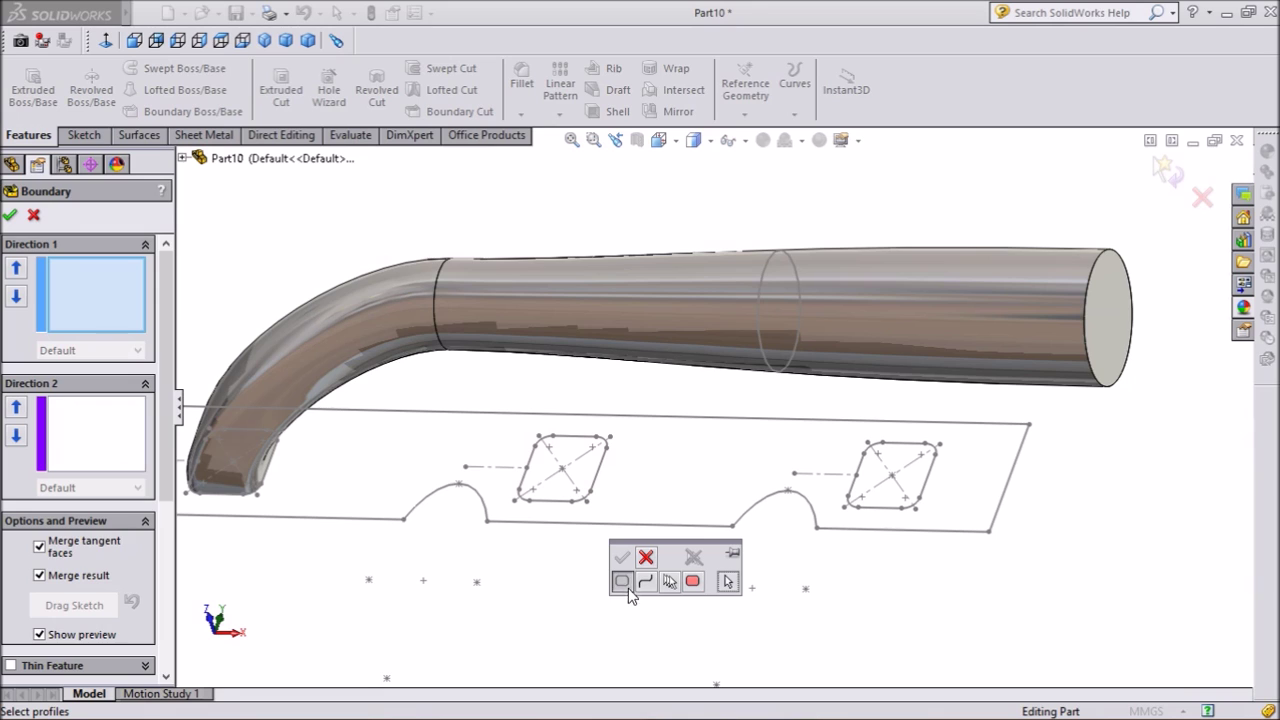
click(565, 505)
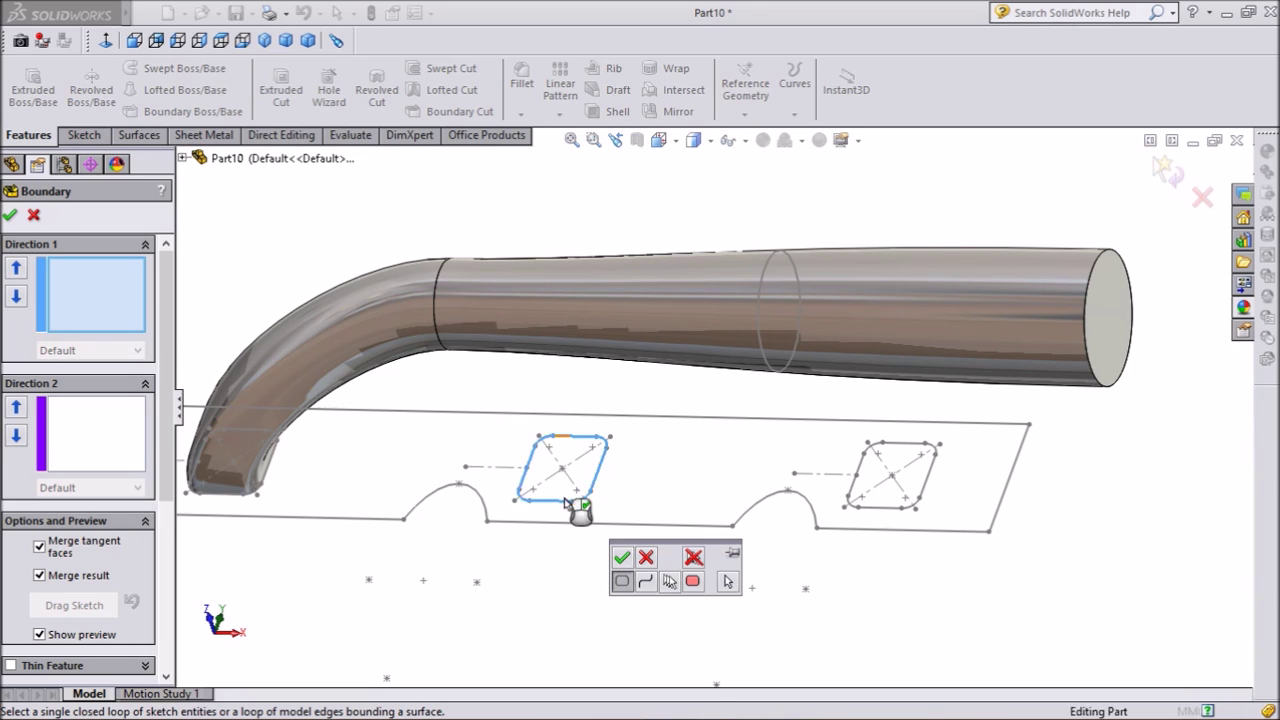
click(621, 558)
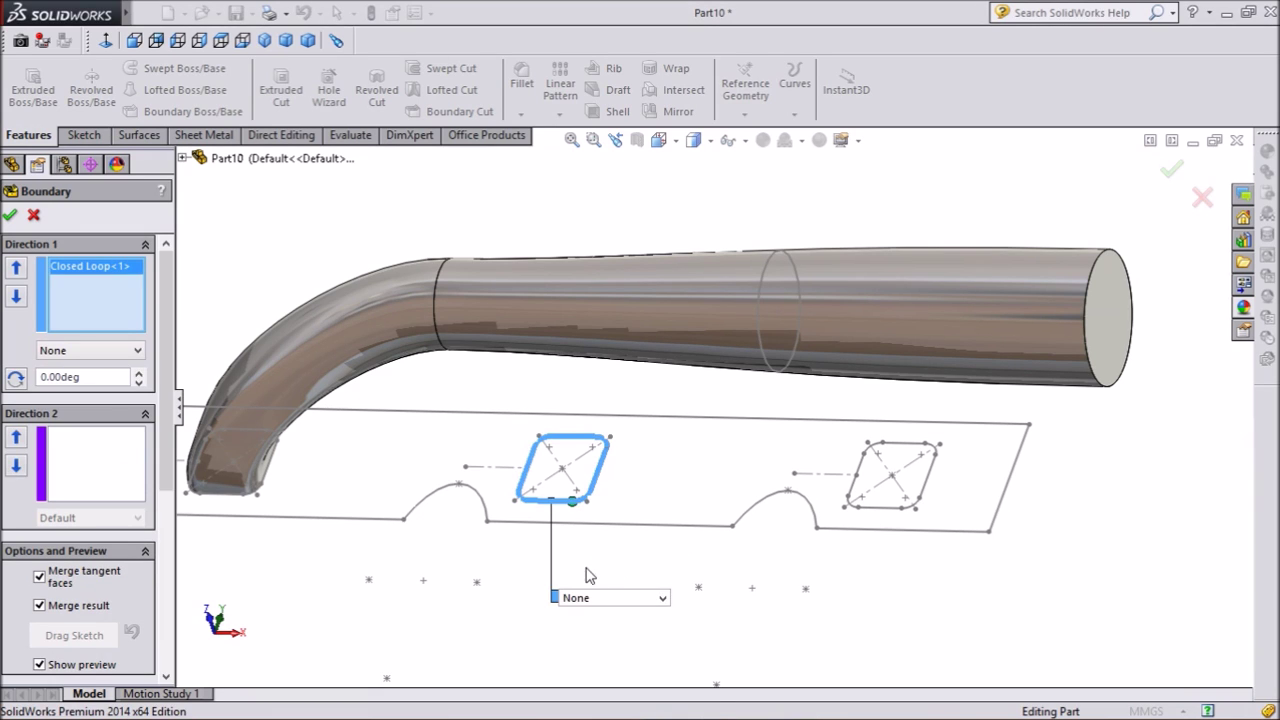
click(595, 600)
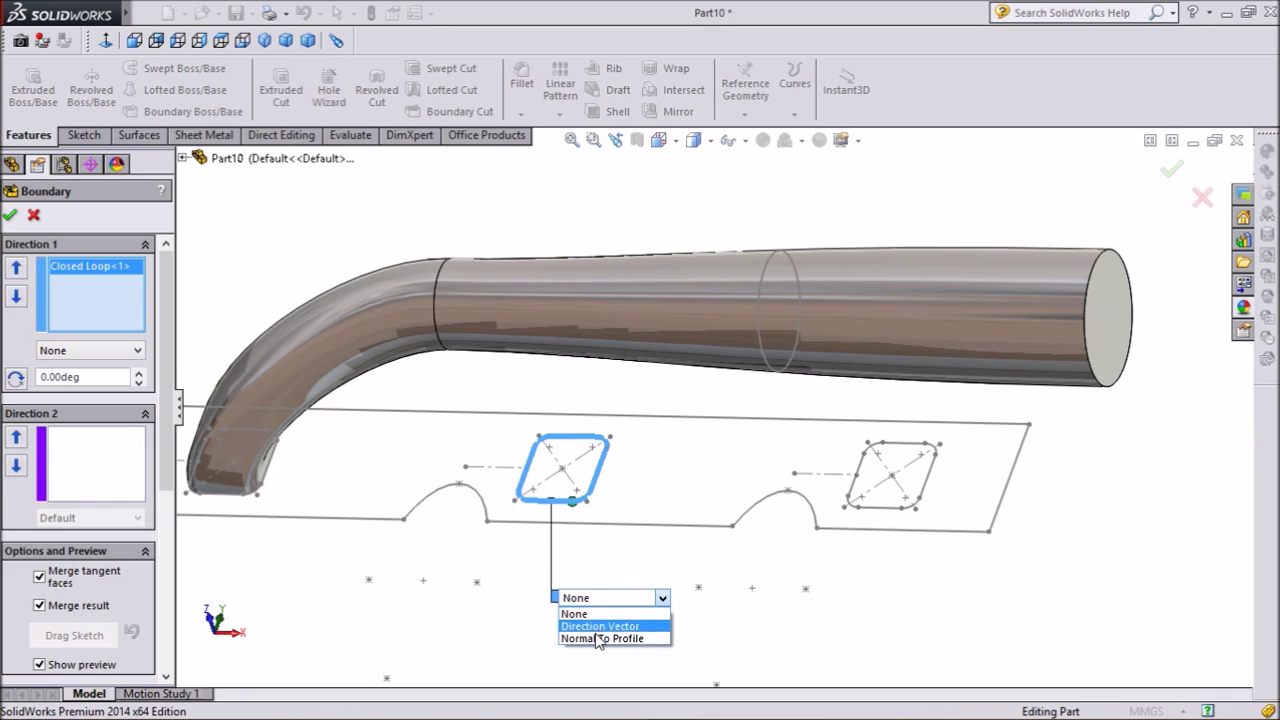
click(596, 639)
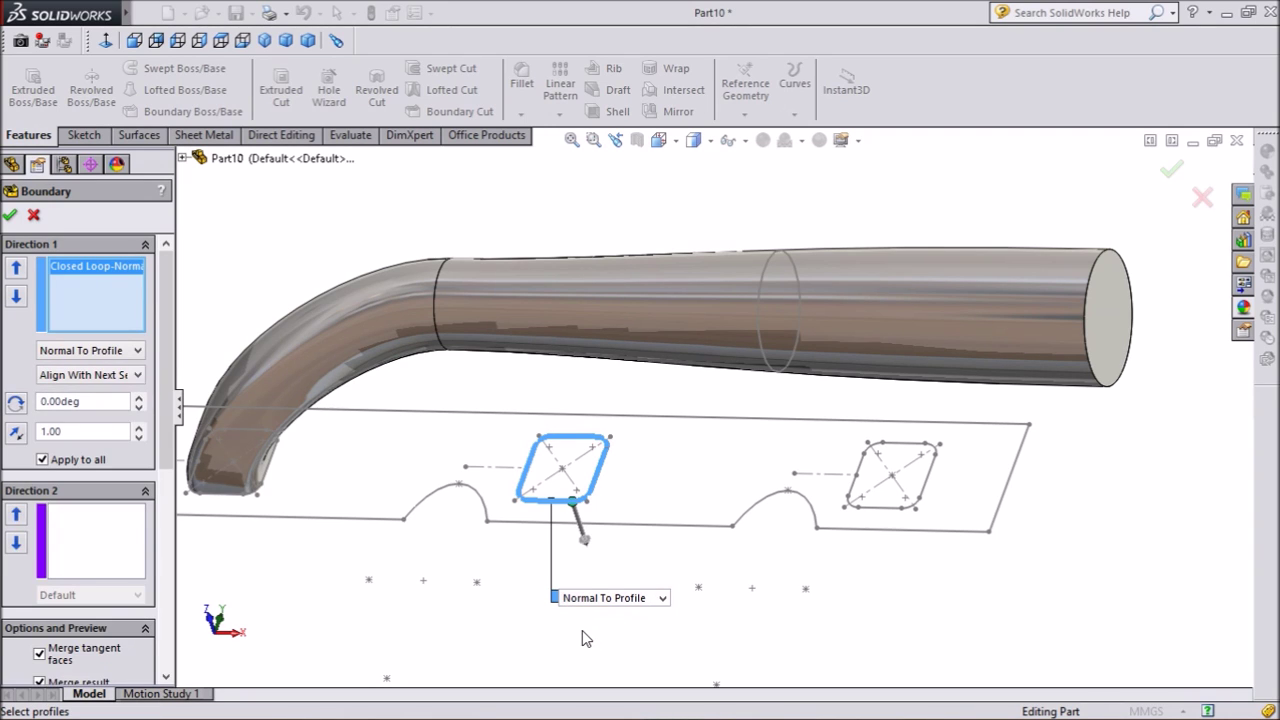
Add the circle partway along the straight tube as second profile, set to Normal To Profile
click(771, 373)
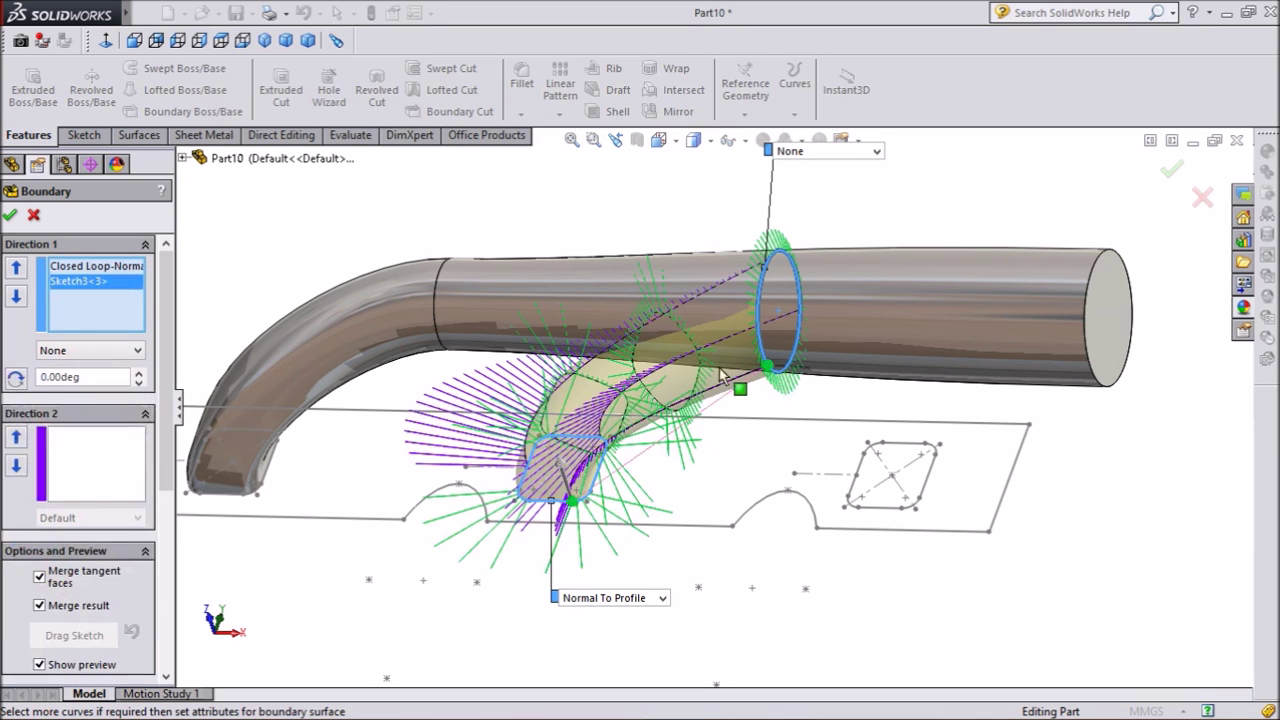
click(810, 152)
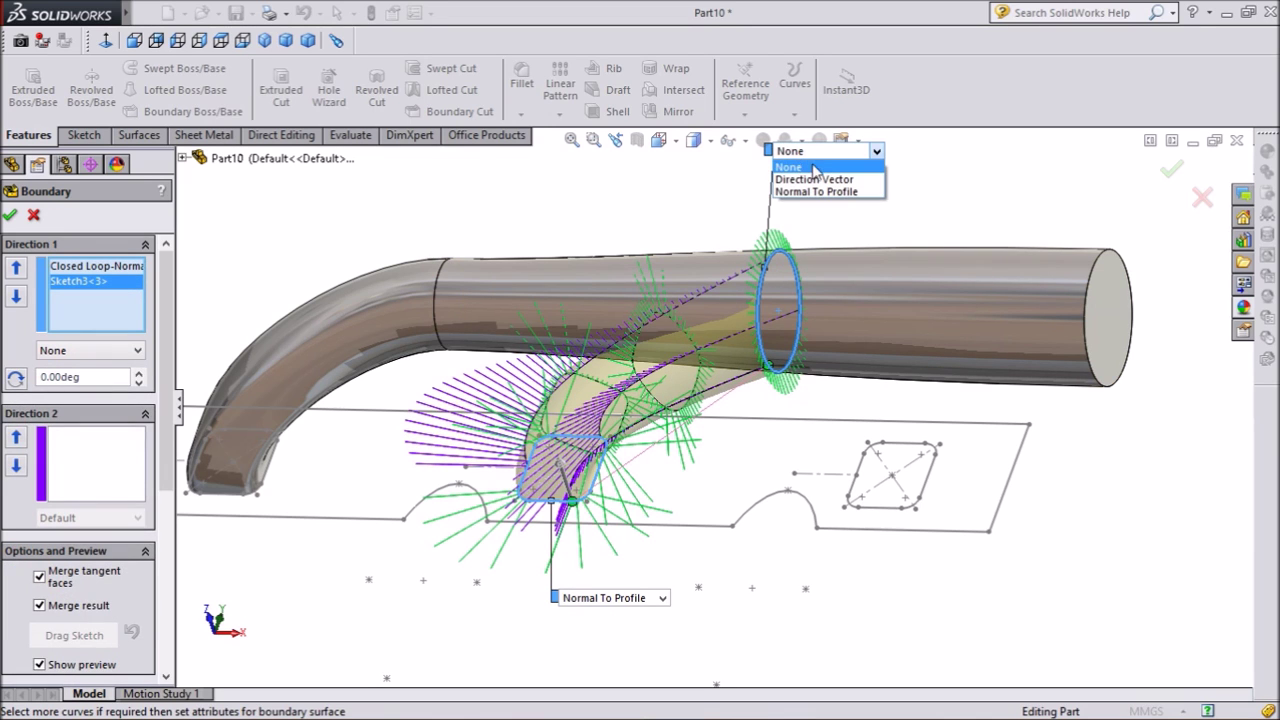
click(816, 191)
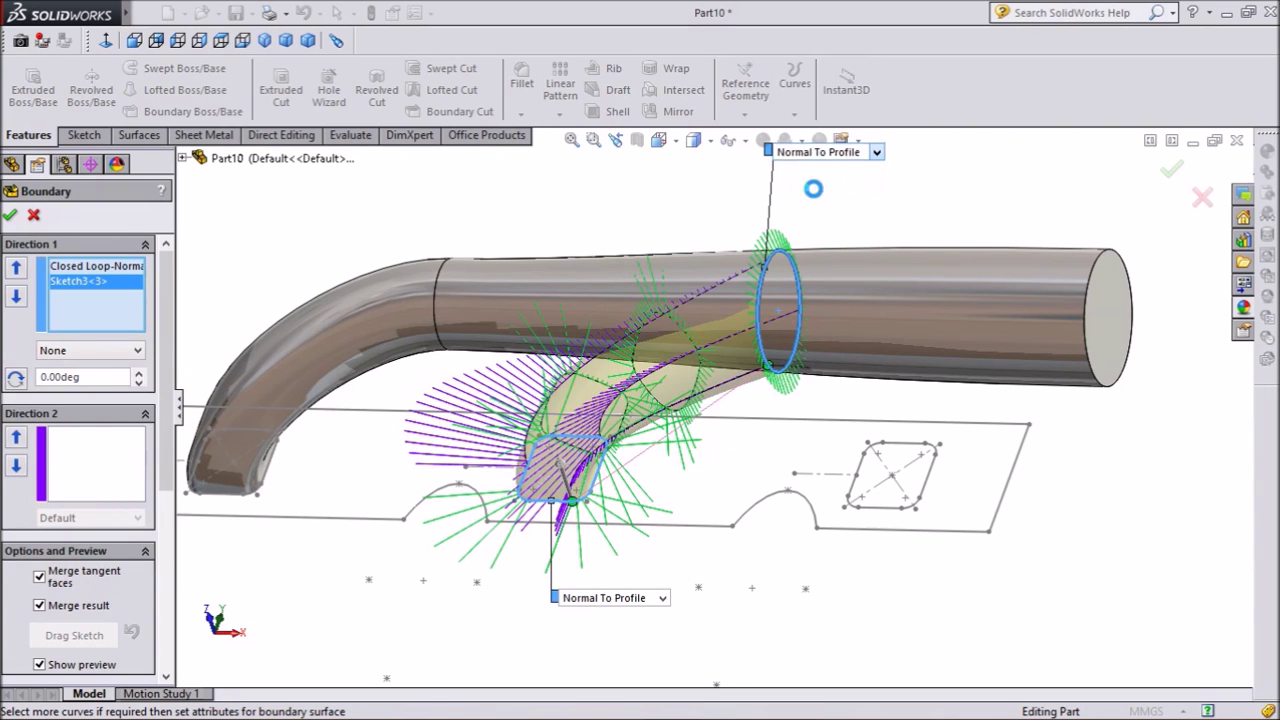
Shift the connector point slightly along the circle profile to adjust how the boundary preview aligns with the cutout loop
scroll(650, 405, up, 3)
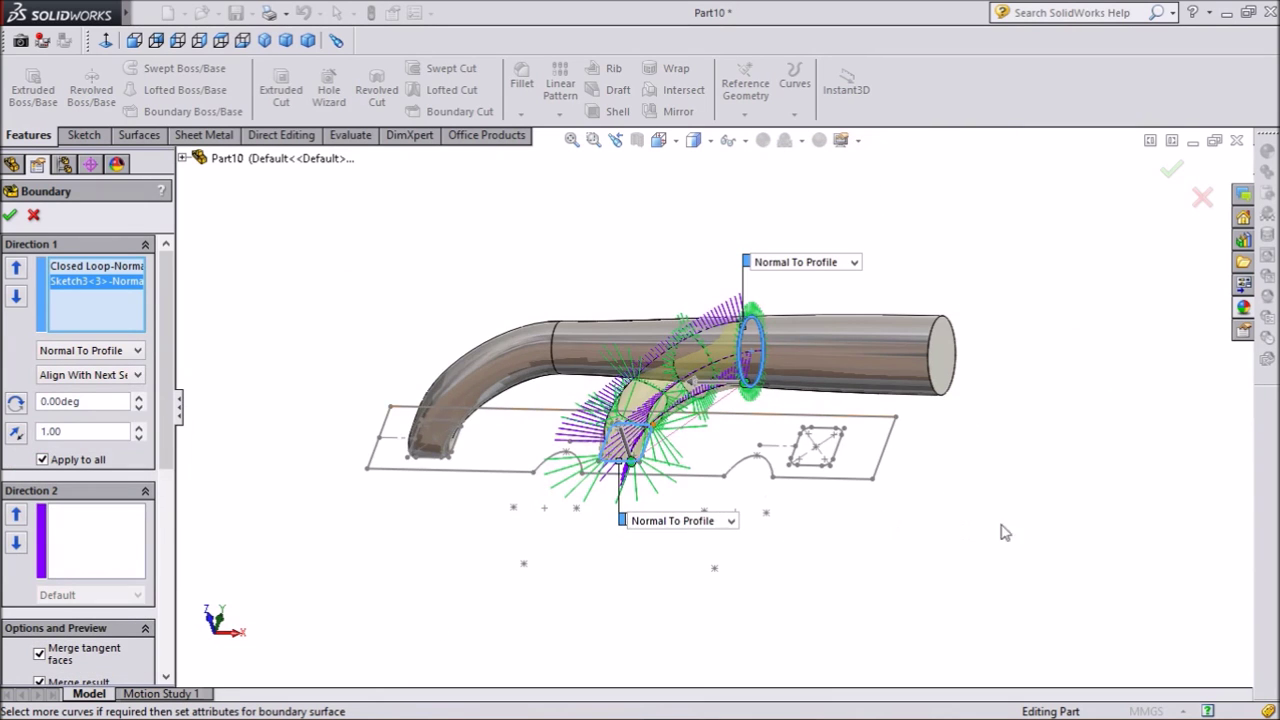
mouse_move(1016, 484)
middle_down()
mouse_move(917, 506)
mouse_move(997, 506)
mouse_move(1009, 320)
mouse_move(993, 373)
middle_up()
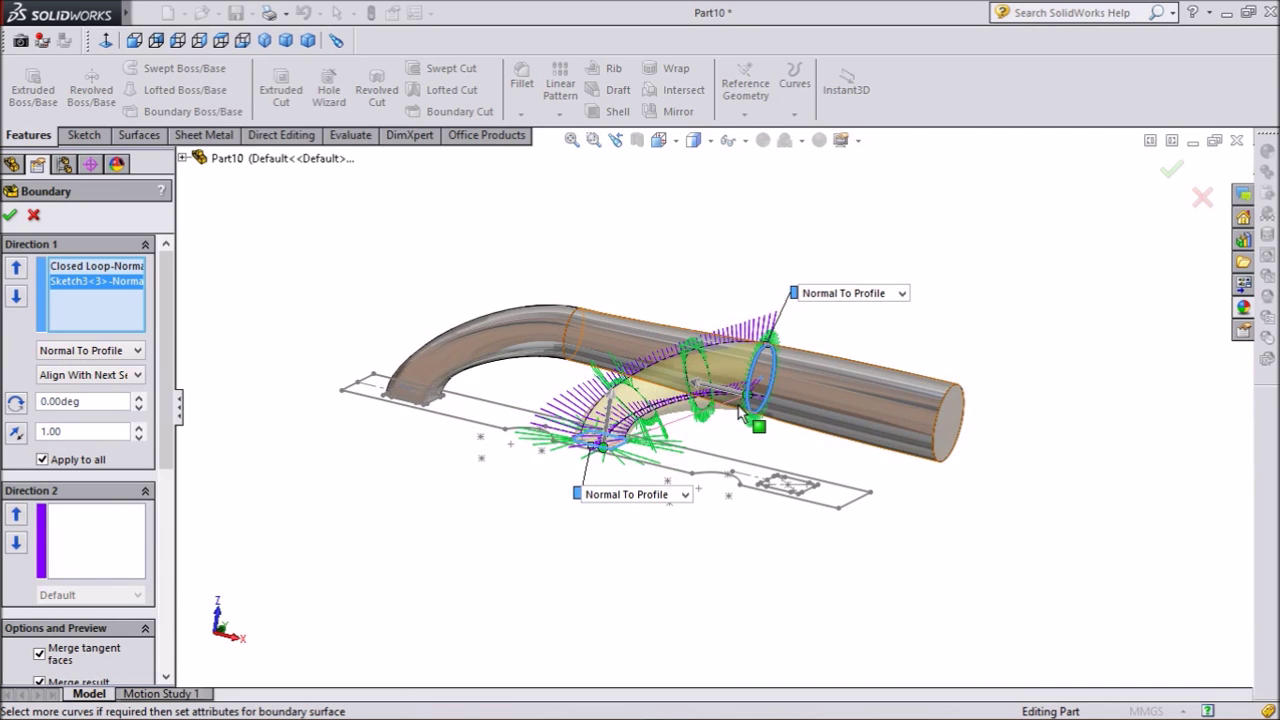
scroll(730, 410, down, 2)
scroll(750, 405, down, 1)
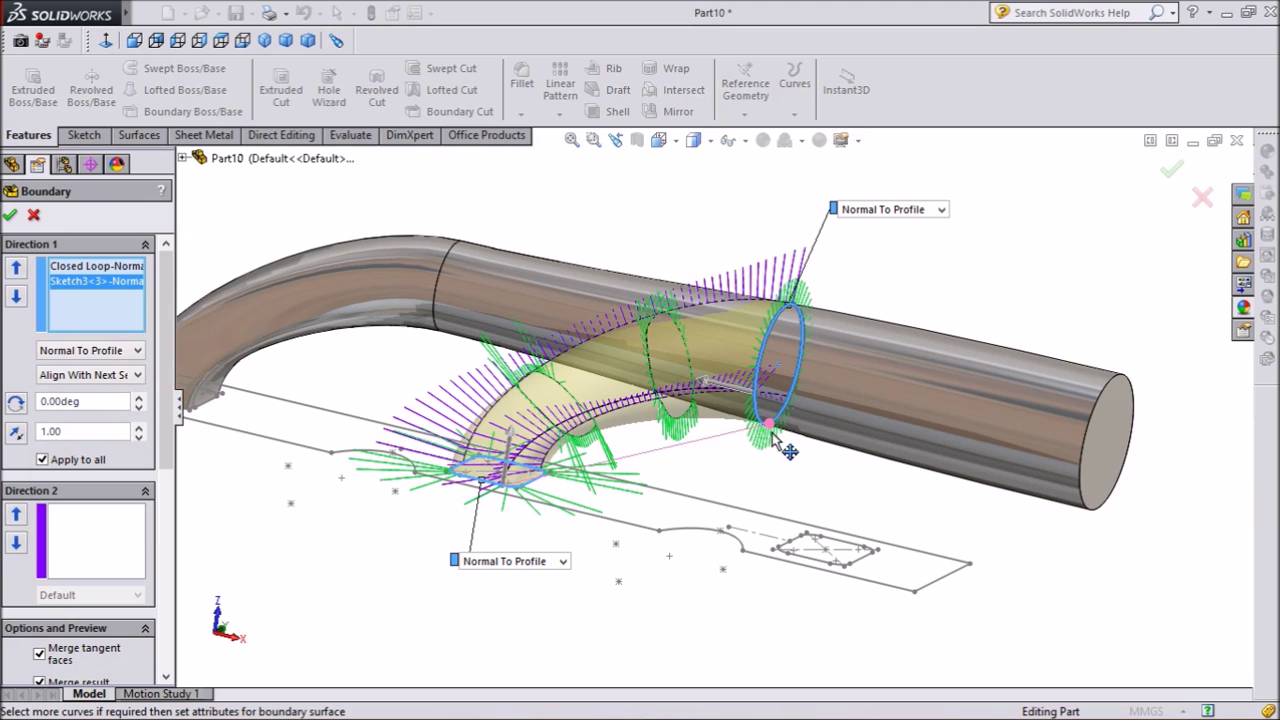
drag(778, 448, 786, 446)
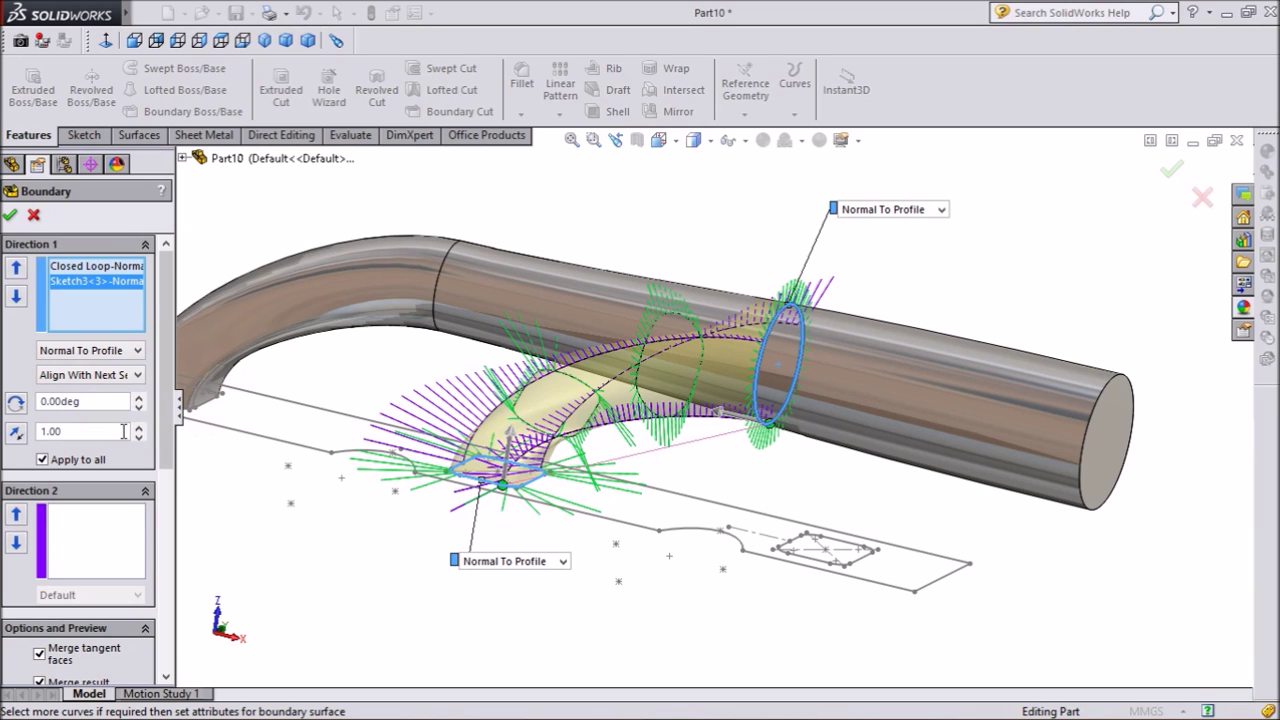
Complete the boundary boss joining the middle cutout to the circle partway along the tube
click(9, 216)
key(f)
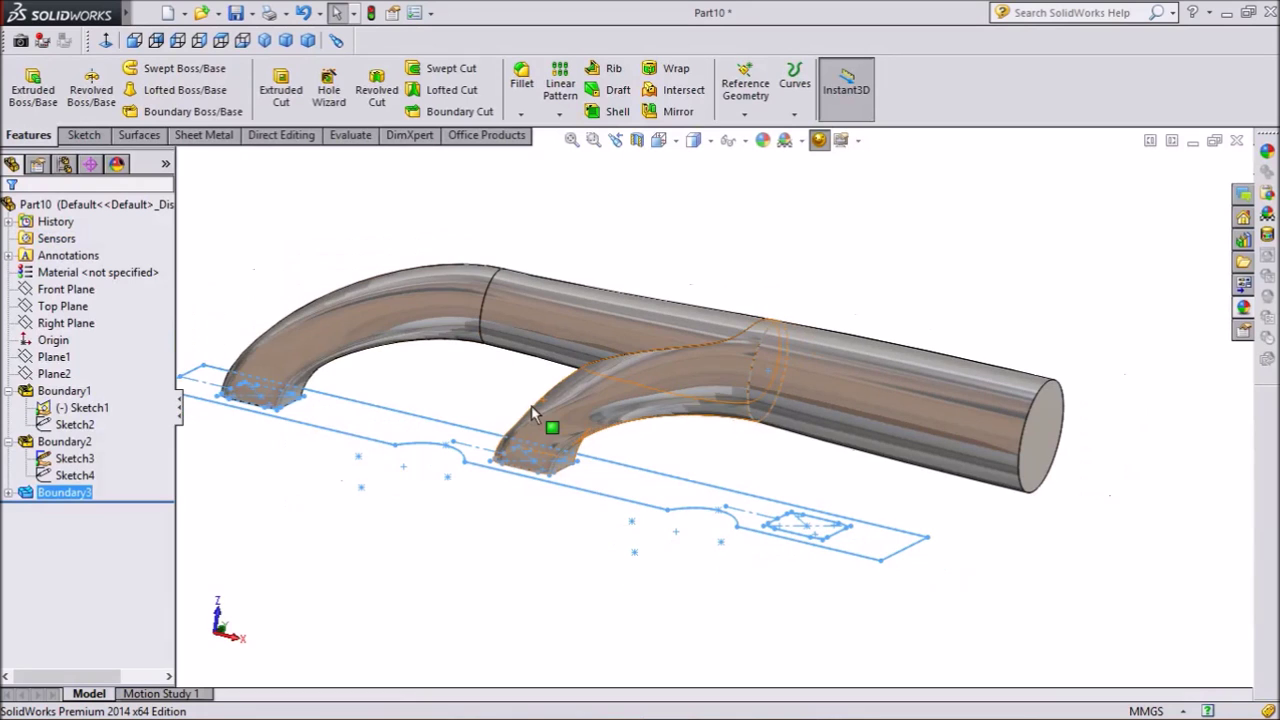
middle_drag(829, 249, 760, 400)
Reopen the middle branch's boundary feature to review its profiles and tangency settings, and close it without changes
click(66, 442)
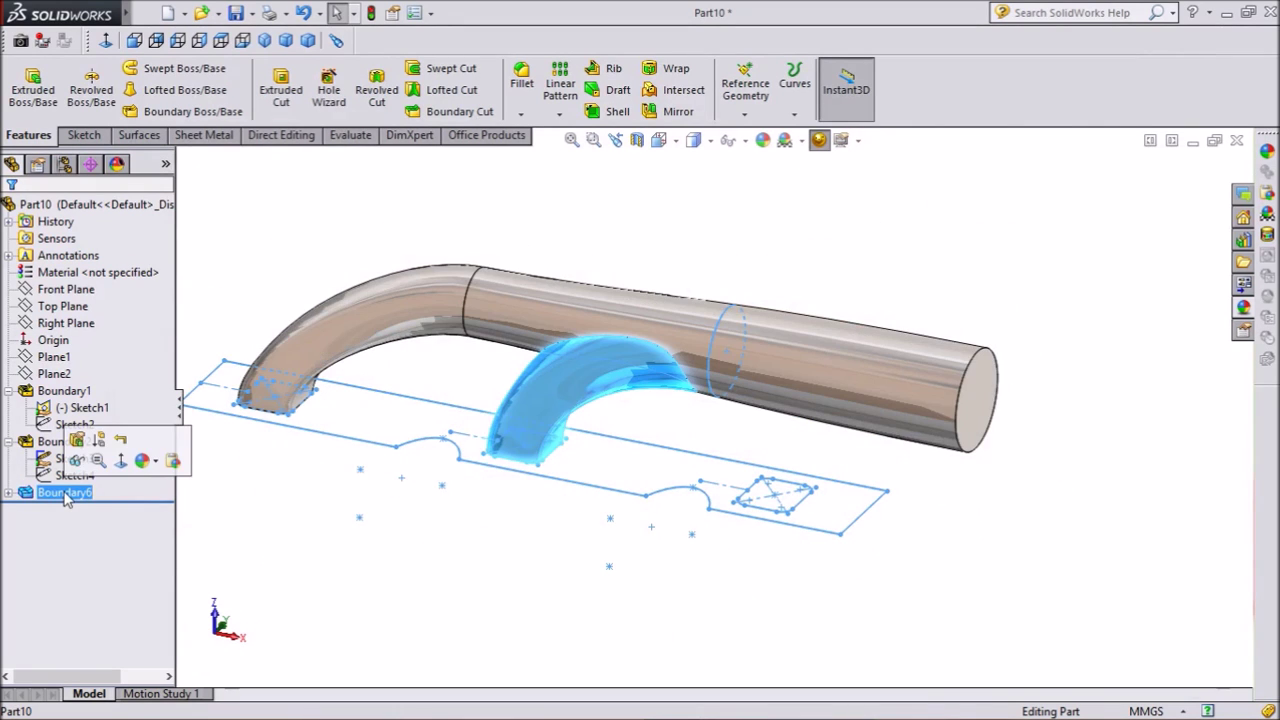
click(77, 443)
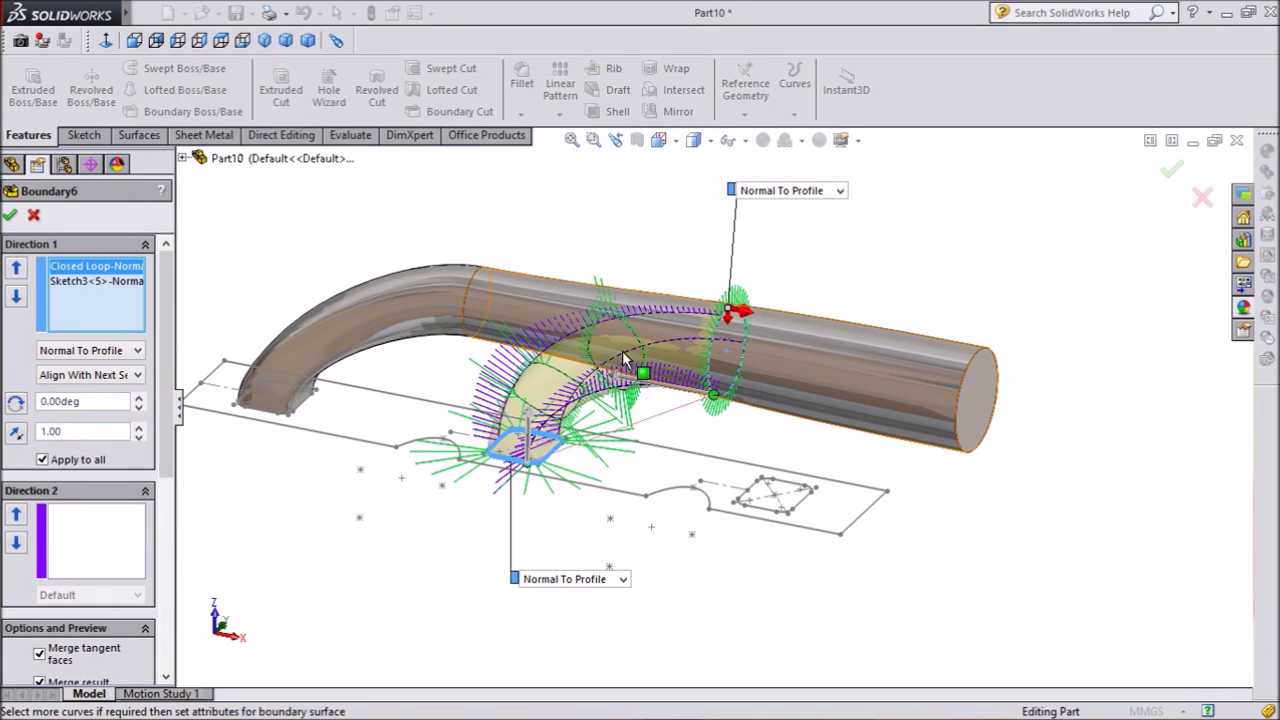
click(10, 215)
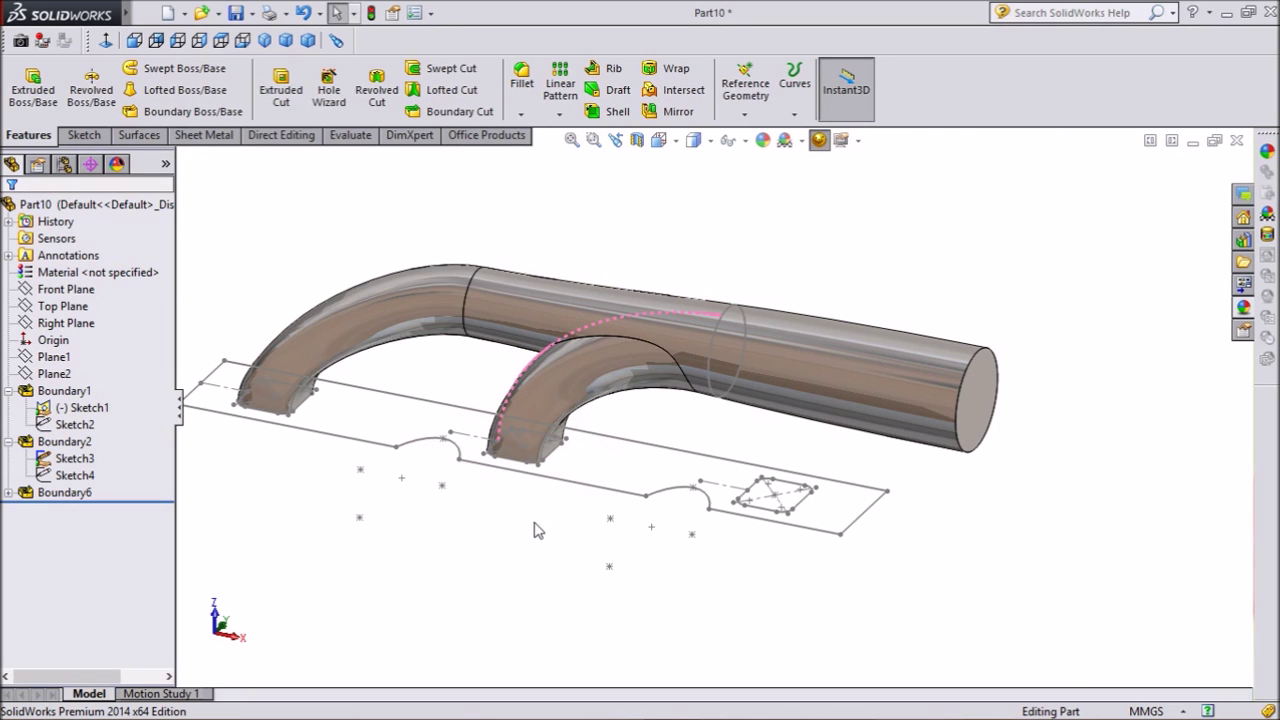
Start a Boundary Boss/Base with the closed loop of the last filleted cutout, near the tube's open end, set to Normal To Profile
click(140, 111)
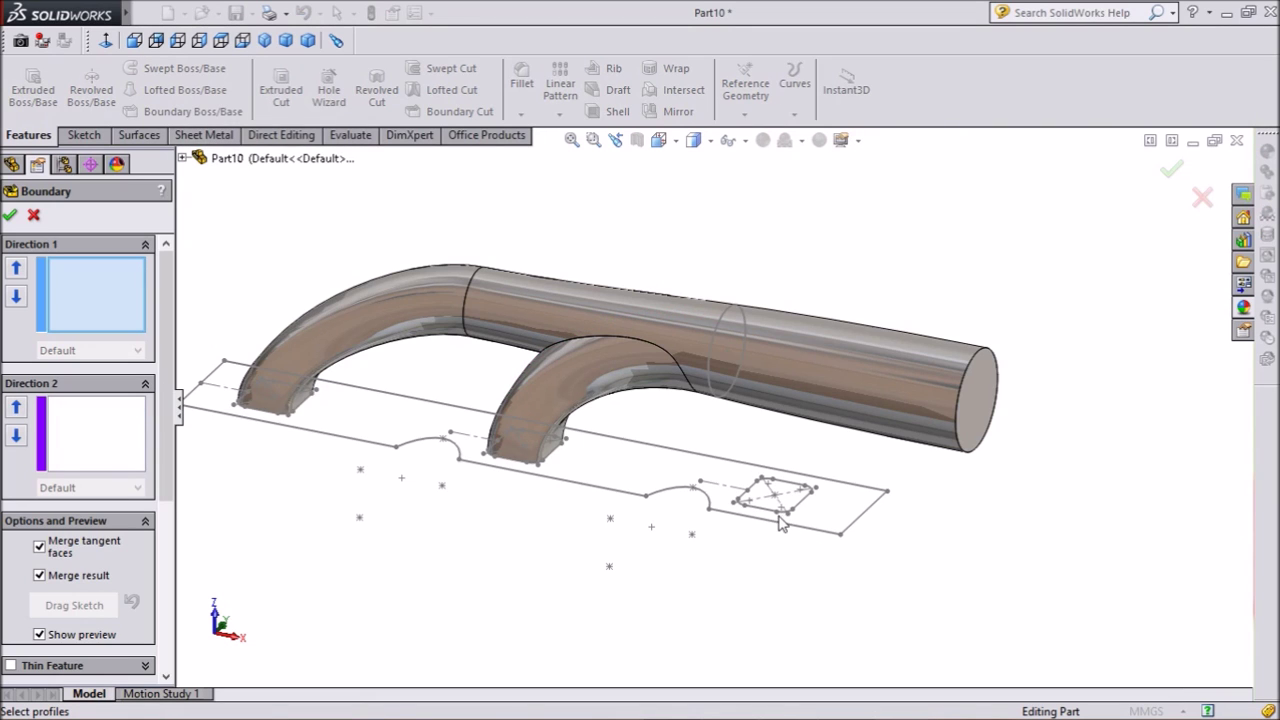
scroll(778, 518, down, 2)
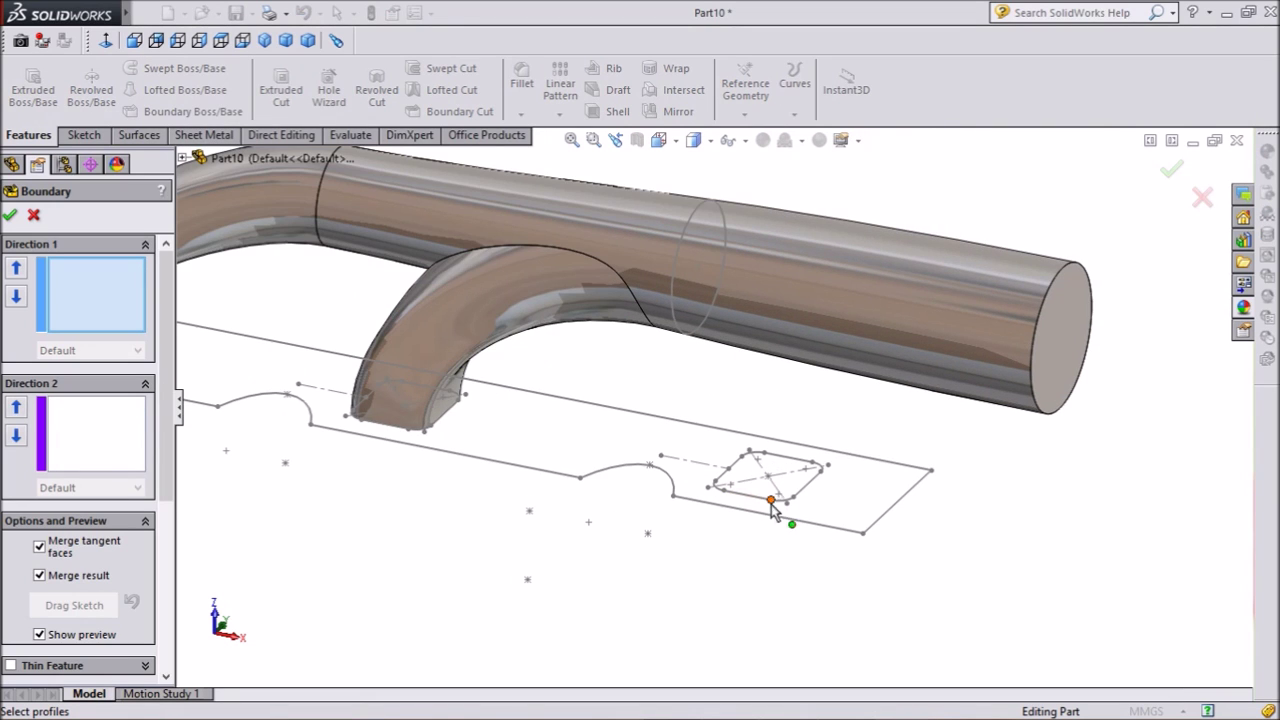
click(771, 508)
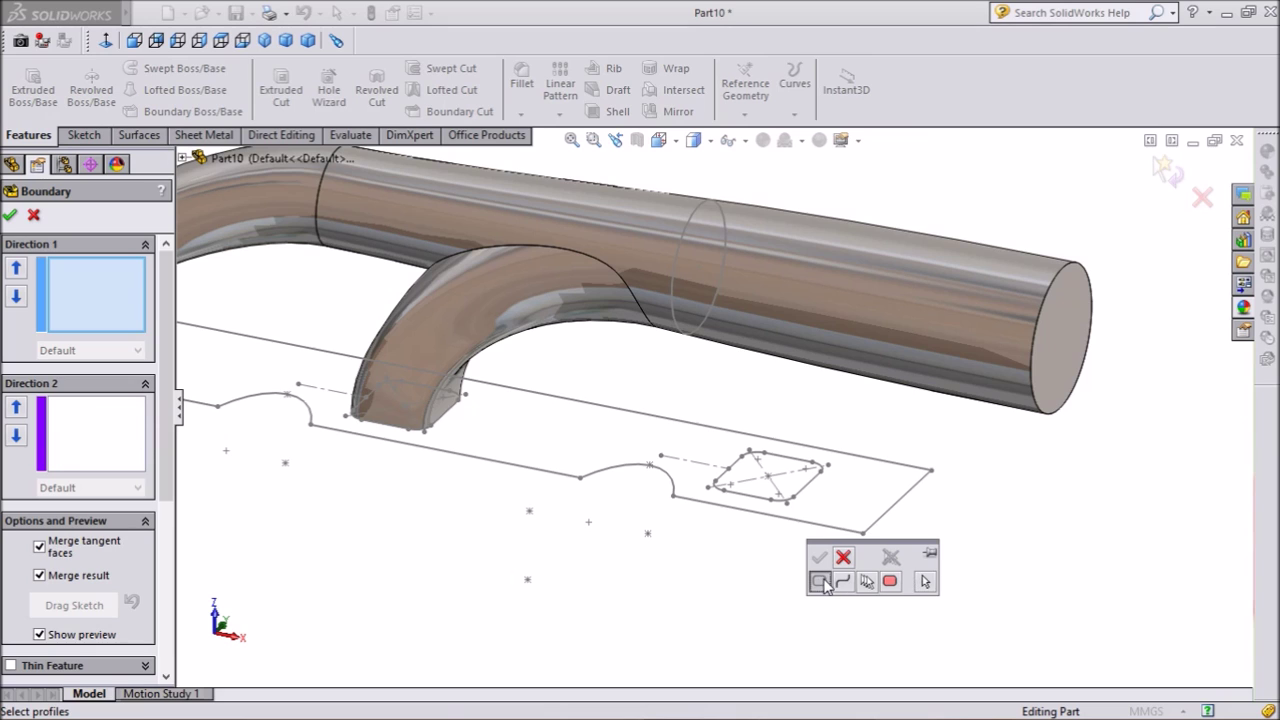
click(776, 510)
click(819, 557)
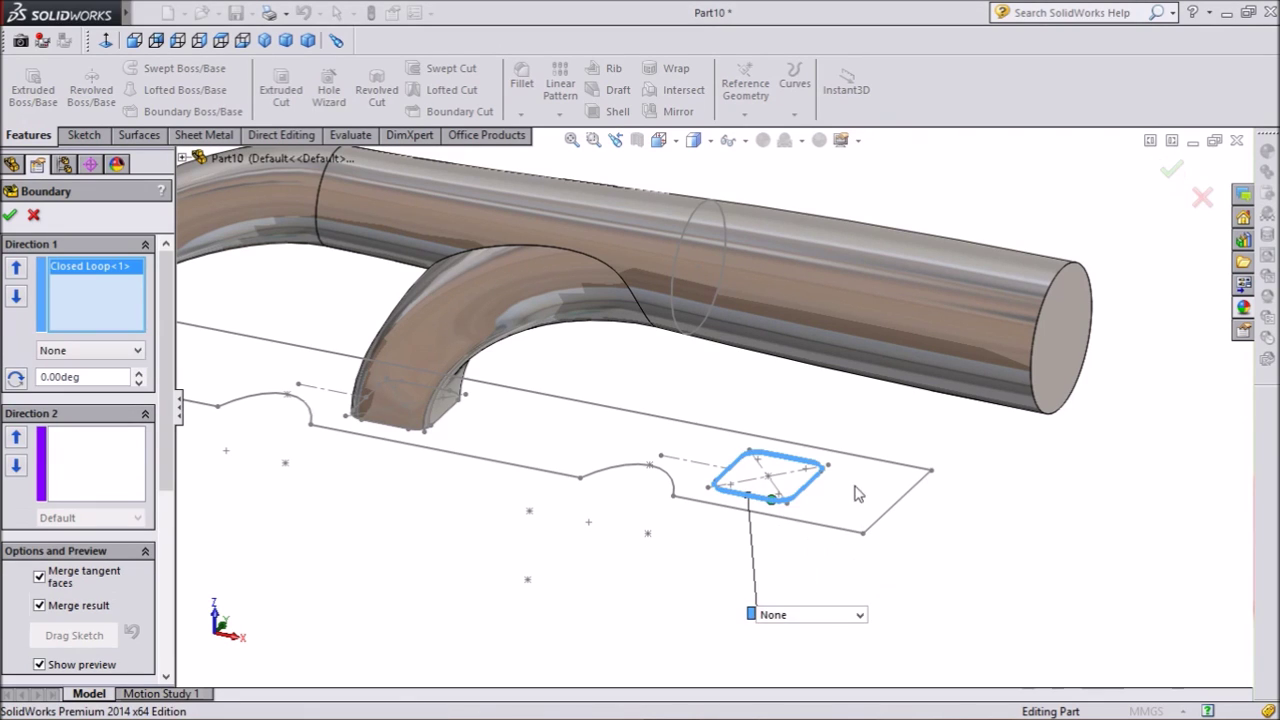
click(812, 615)
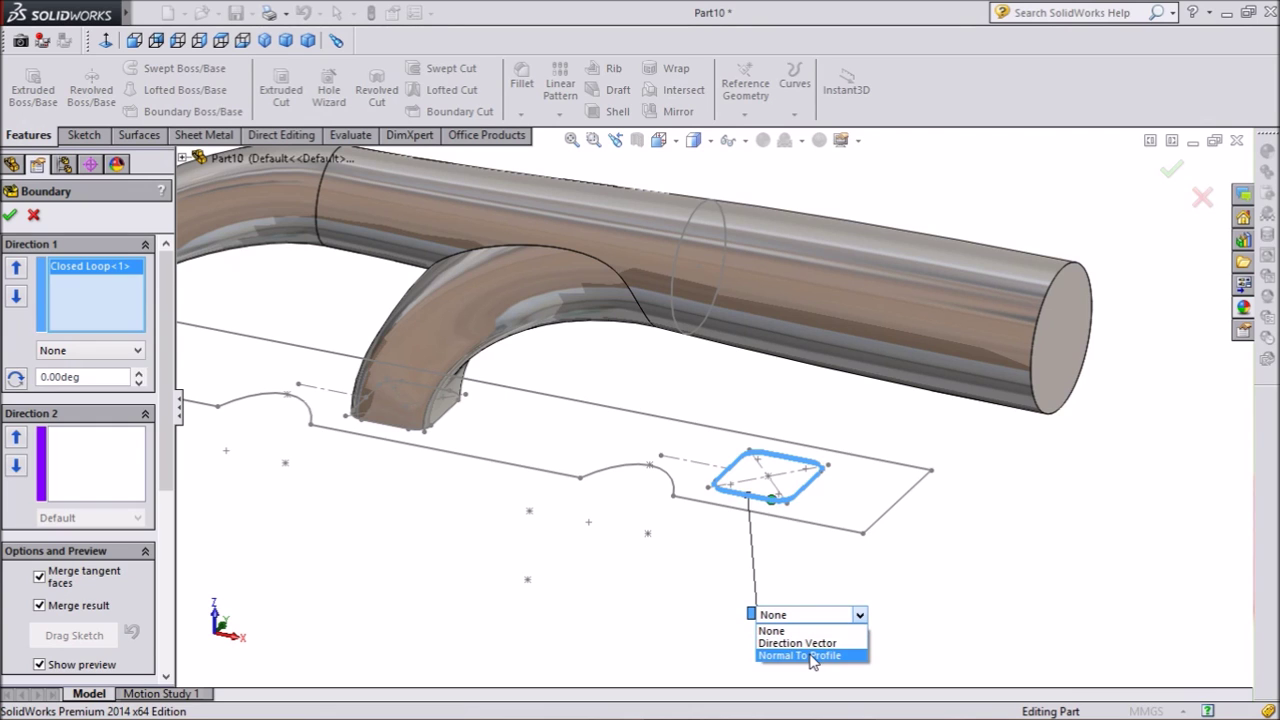
click(805, 655)
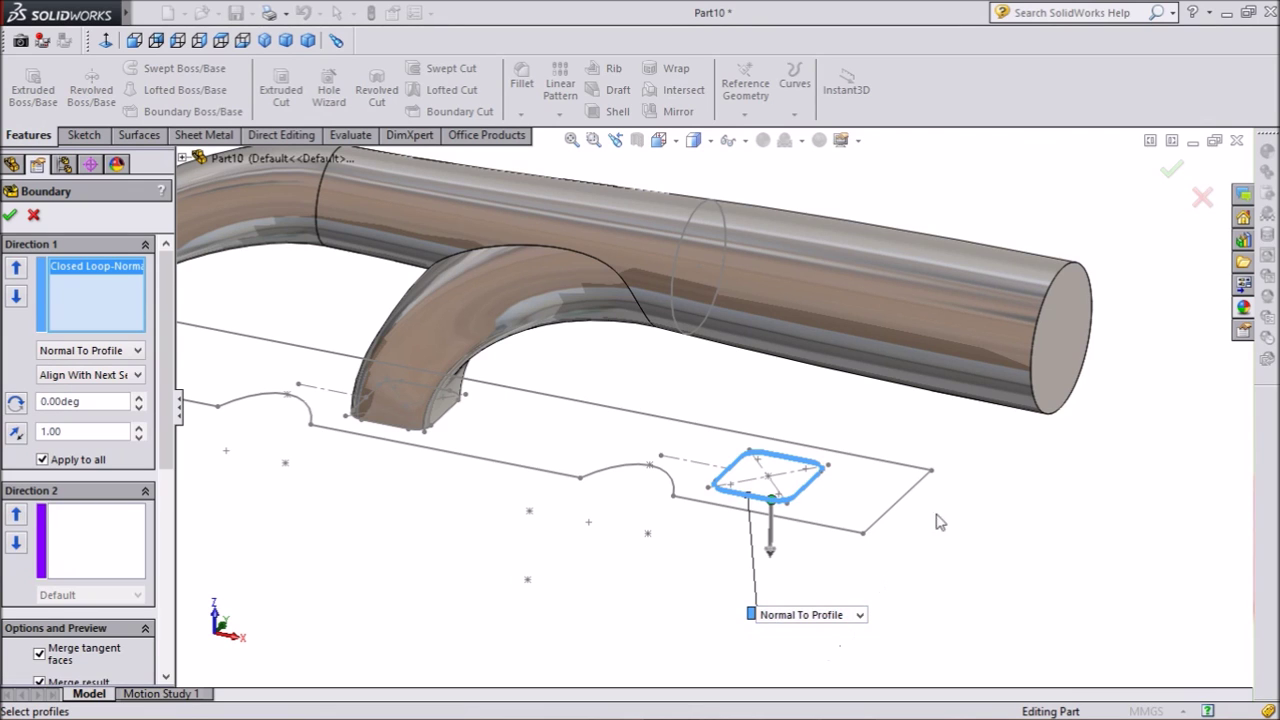
Add the circular edge at the straight tube's open end as second profile, set to Normal To Profile
click(1030, 376)
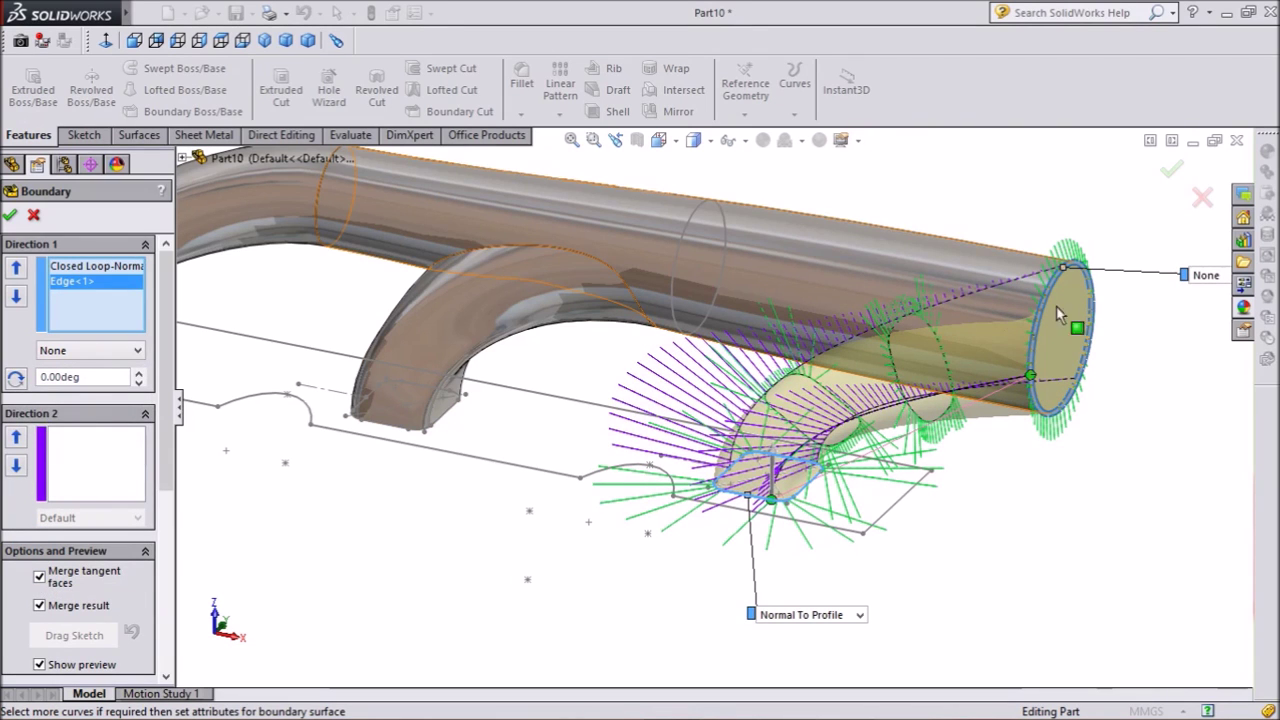
middle_drag(1056, 305, 1109, 320)
middle_drag(1221, 323, 1200, 318)
click(1166, 298)
click(1108, 339)
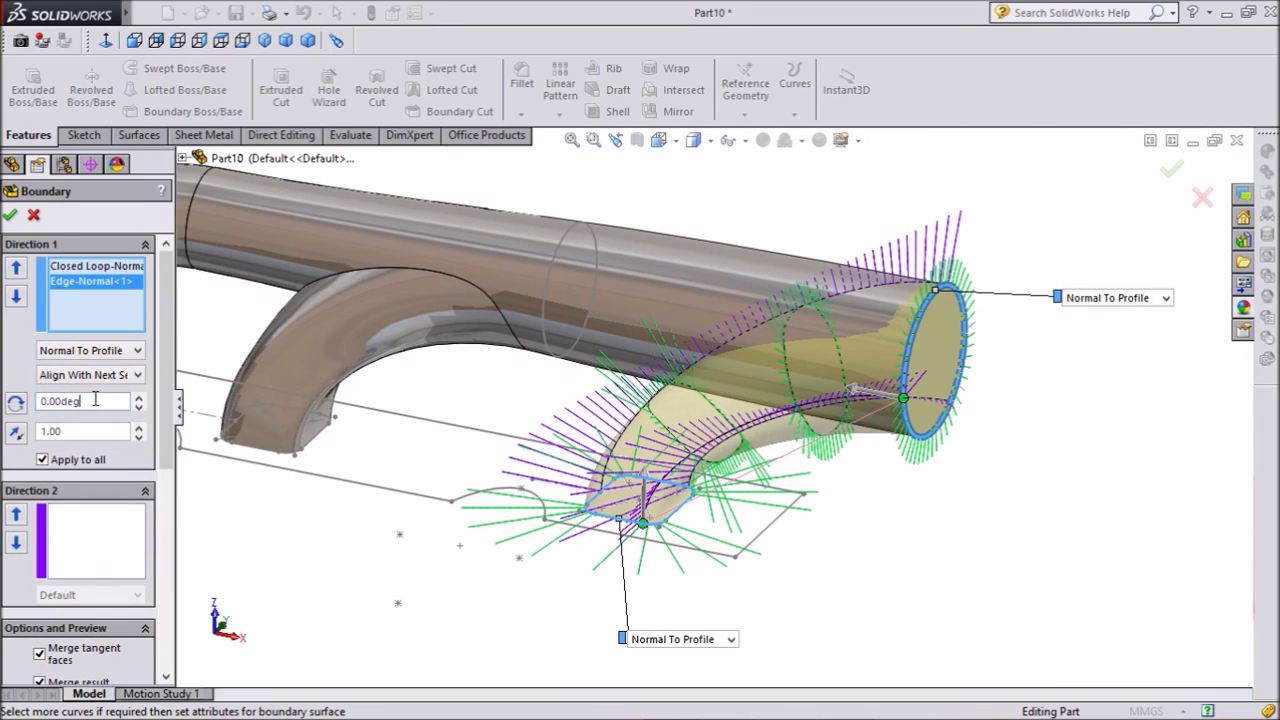
Set the end edge profile's draft angle to 1 degree and tangent length to 2, and complete the boundary boss
click(138, 397)
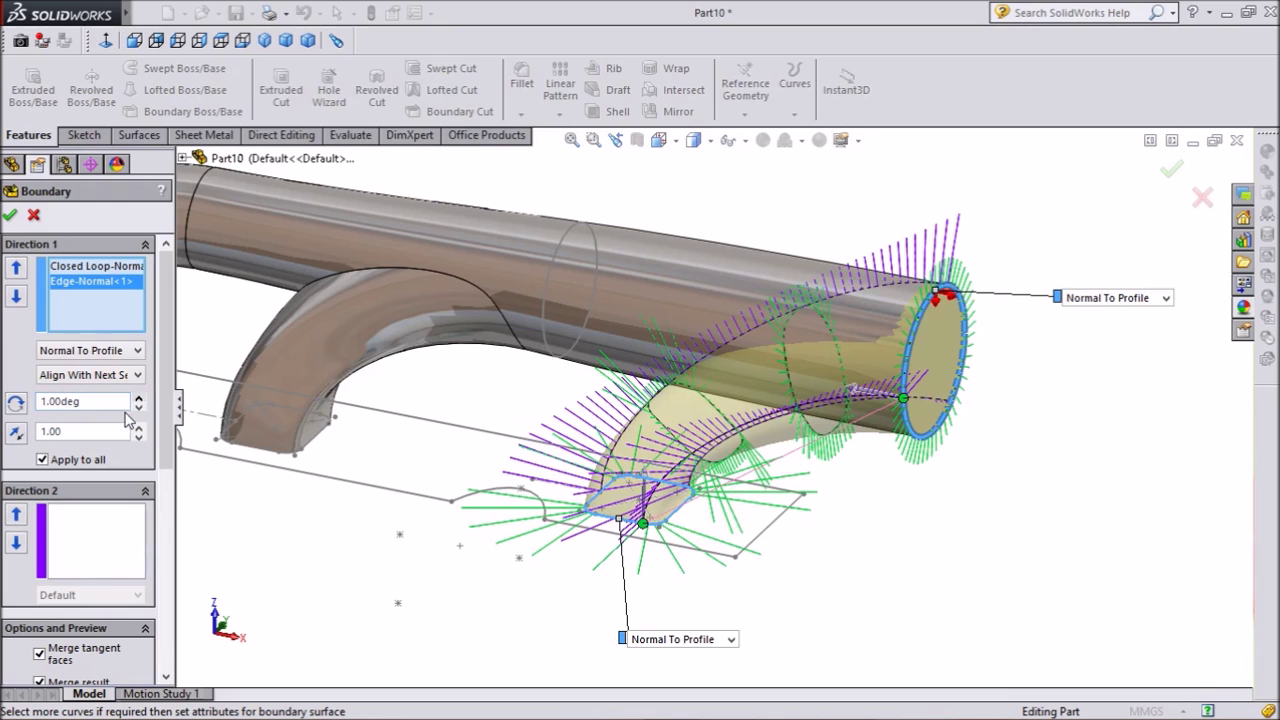
text(2)
key(Return)
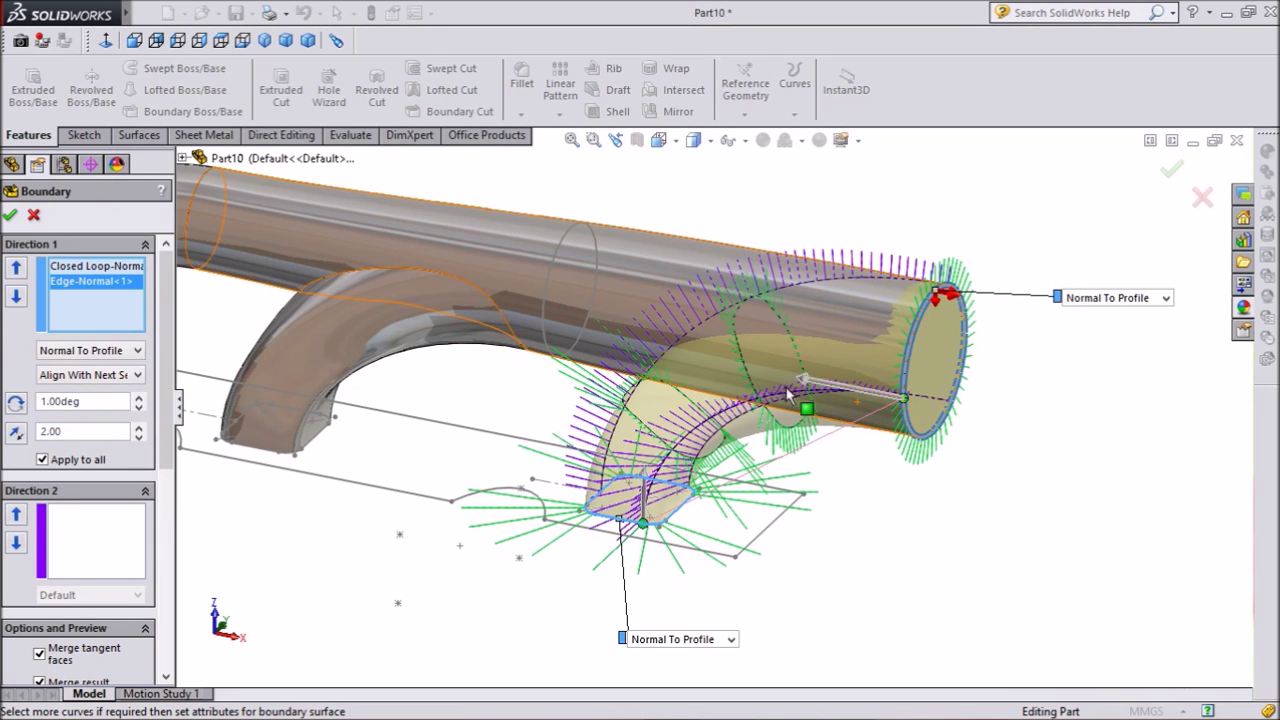
click(10, 216)
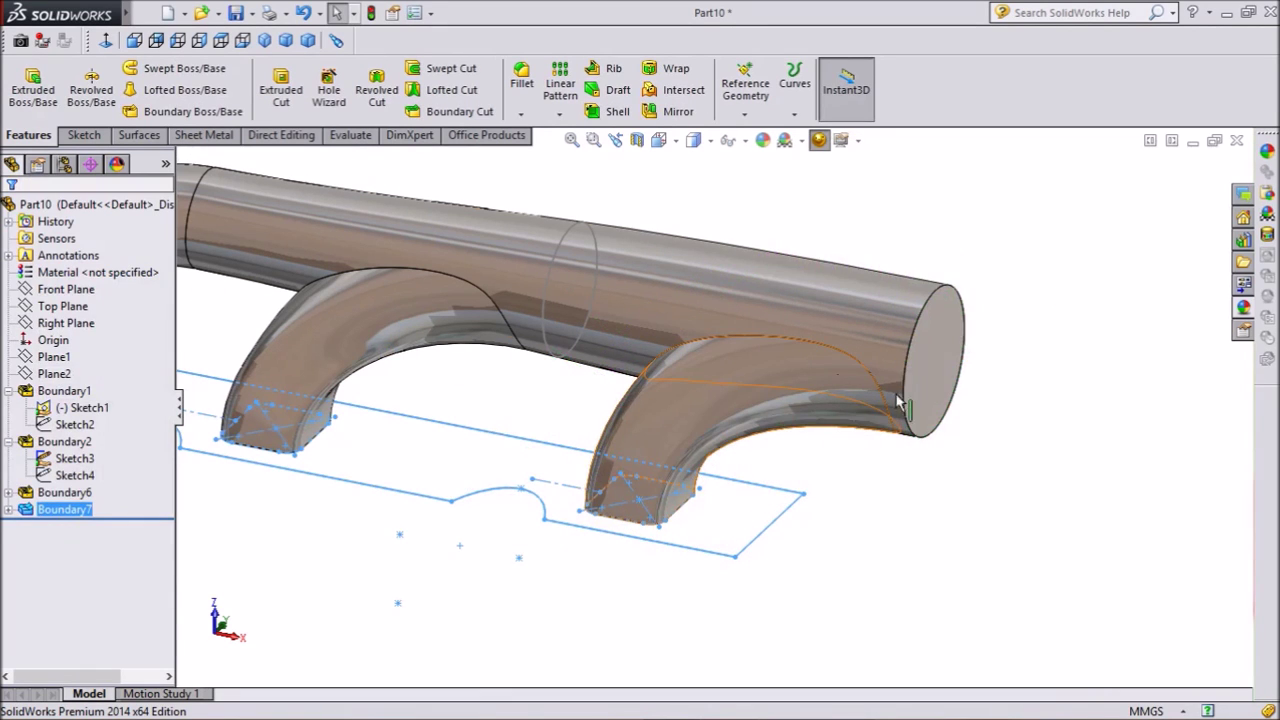
Start a sketch on the flat circular end face of the straight tube and convert the face's outline into sketch geometry
key(f)
scroll(465, 370, up, 3)
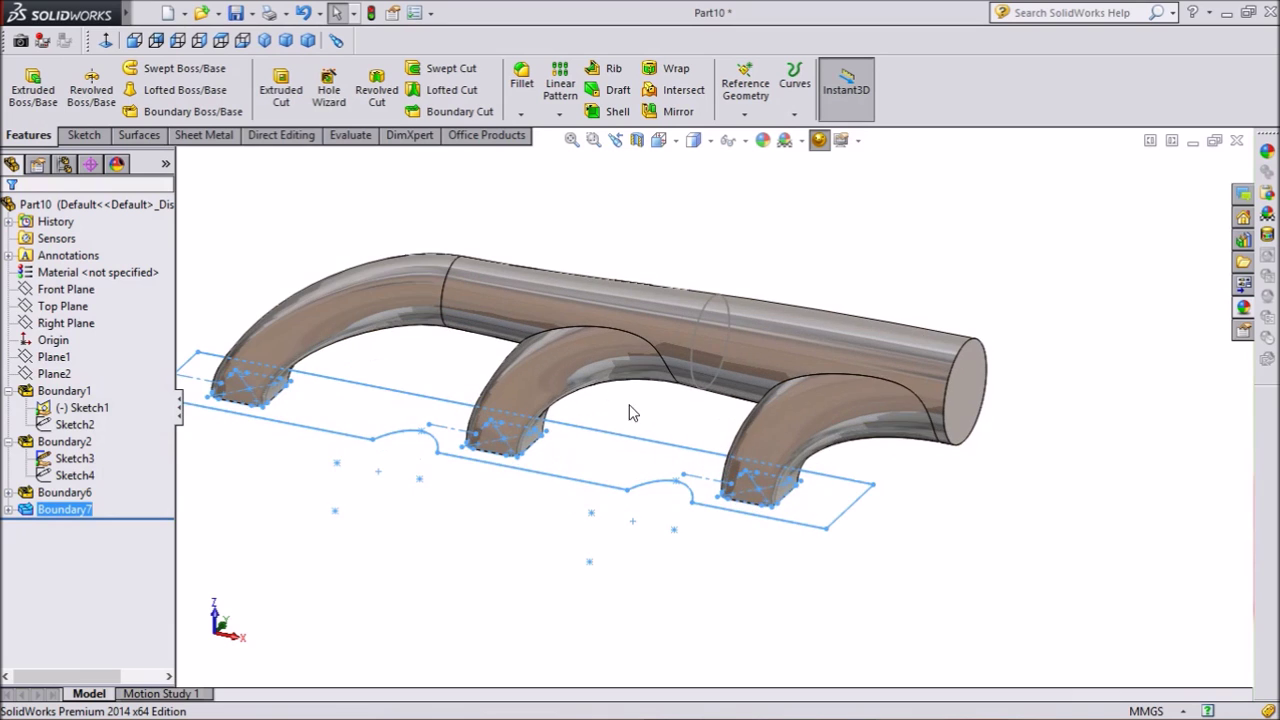
ctrl+middle_drag(860, 430, 823, 423)
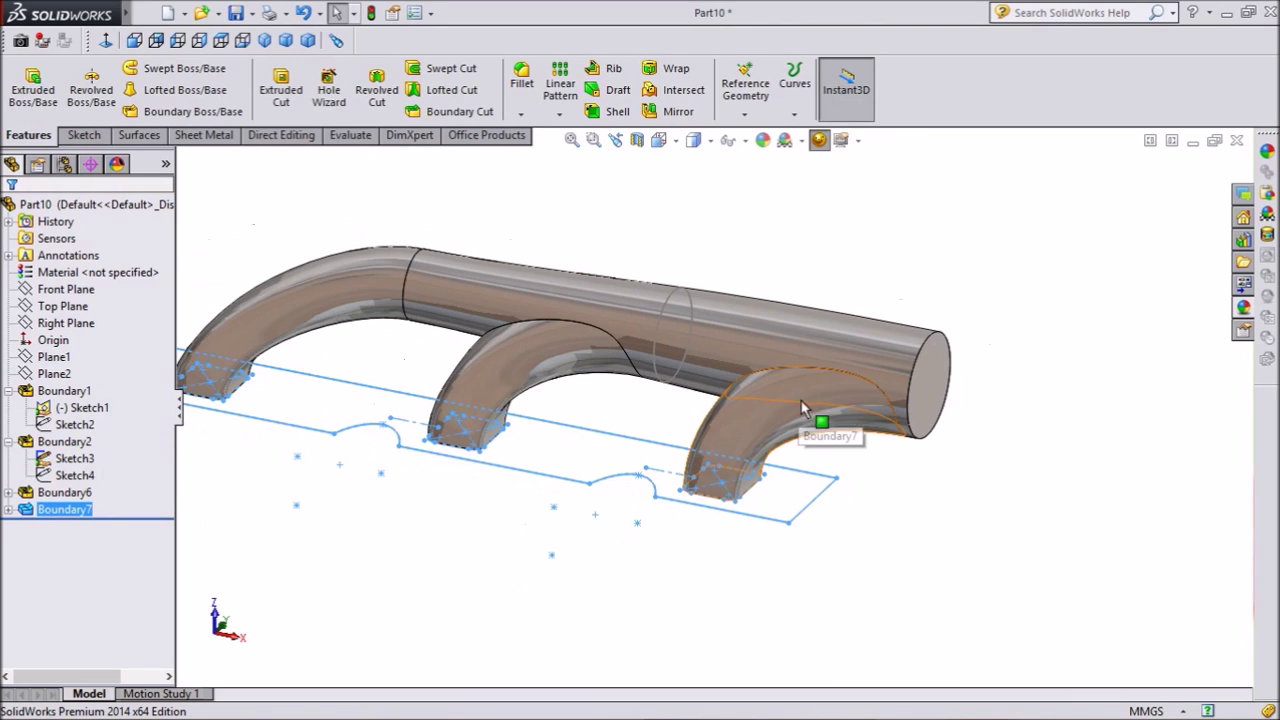
click(922, 402)
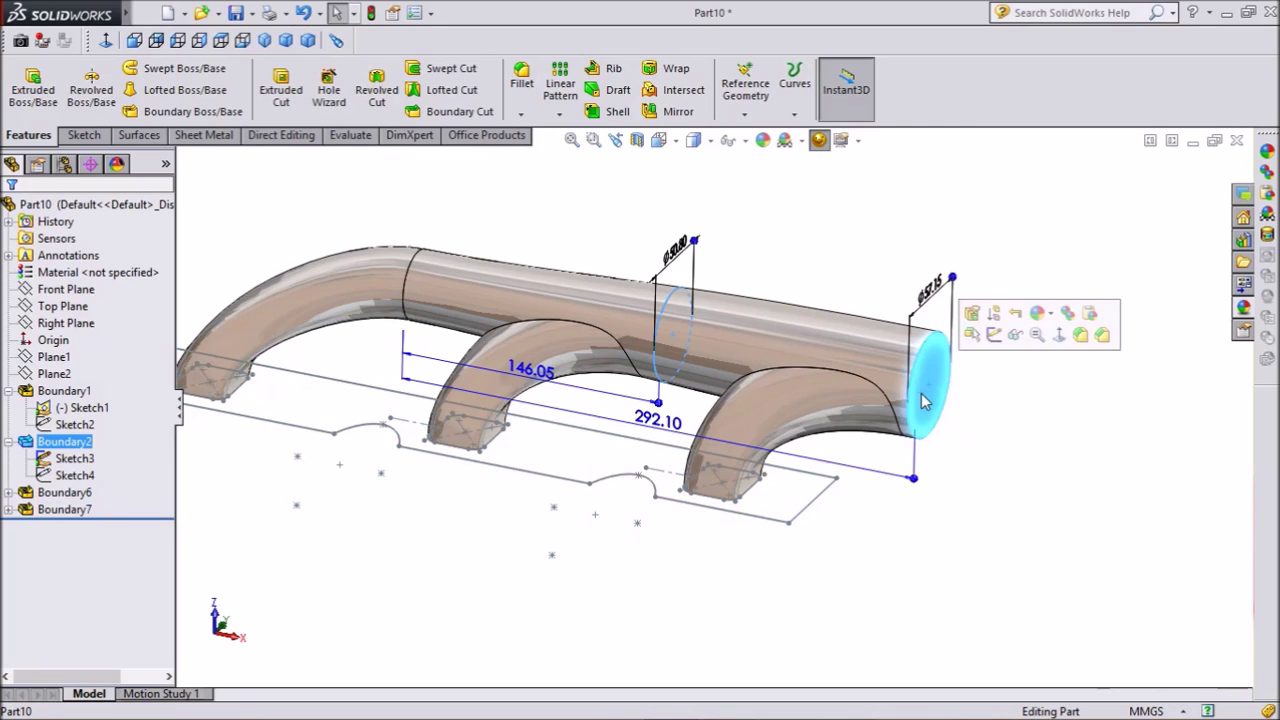
click(993, 336)
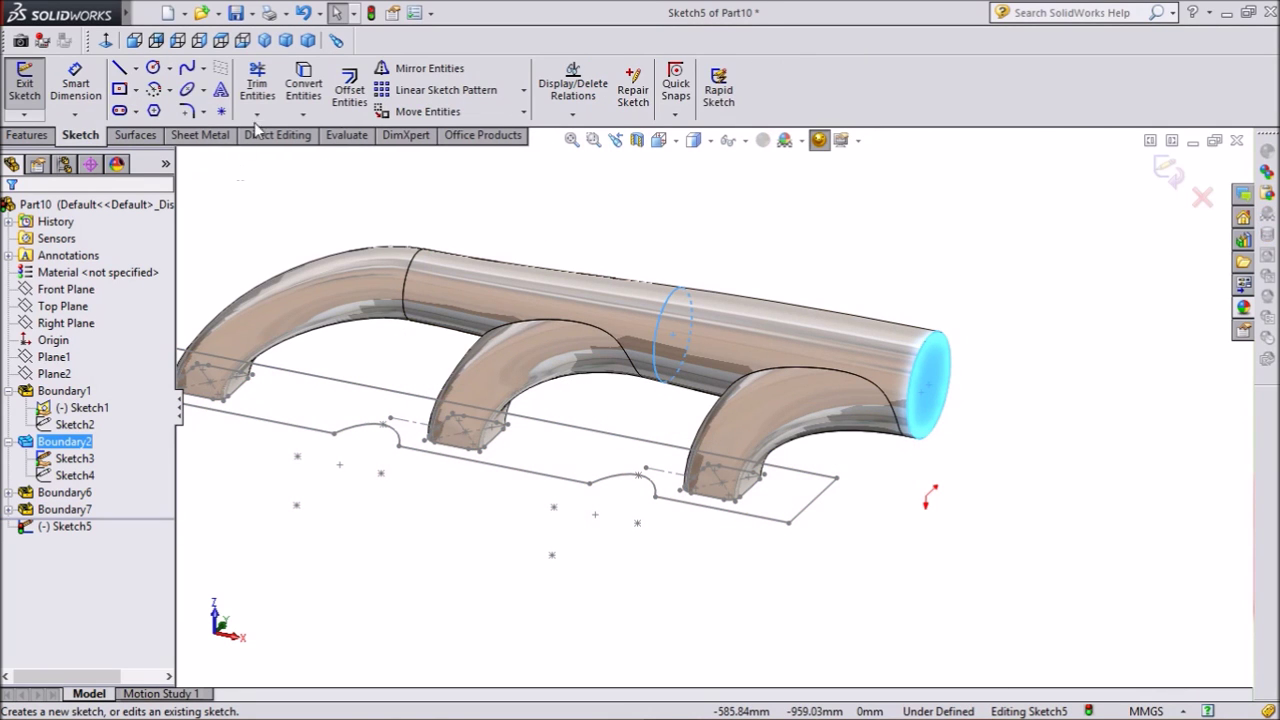
click(302, 84)
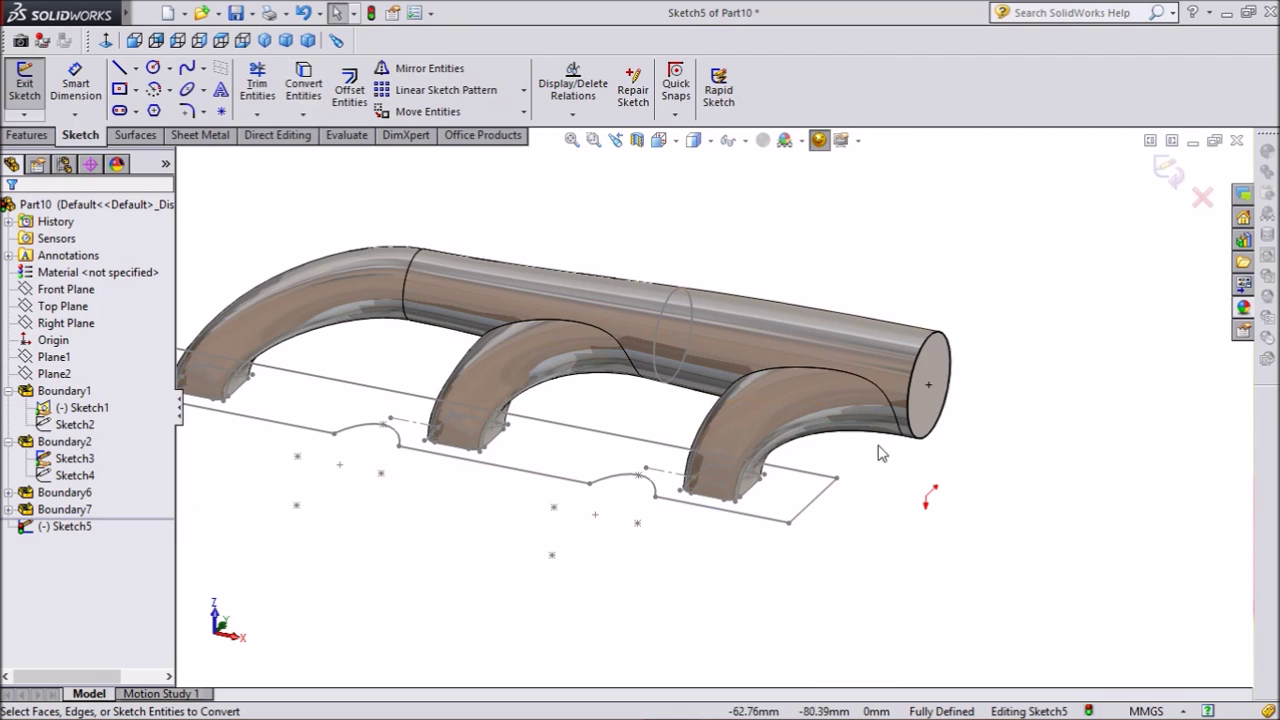
Extrude the converted end circle as a blind boss 137.16 mm outward to lengthen the tube
click(27, 135)
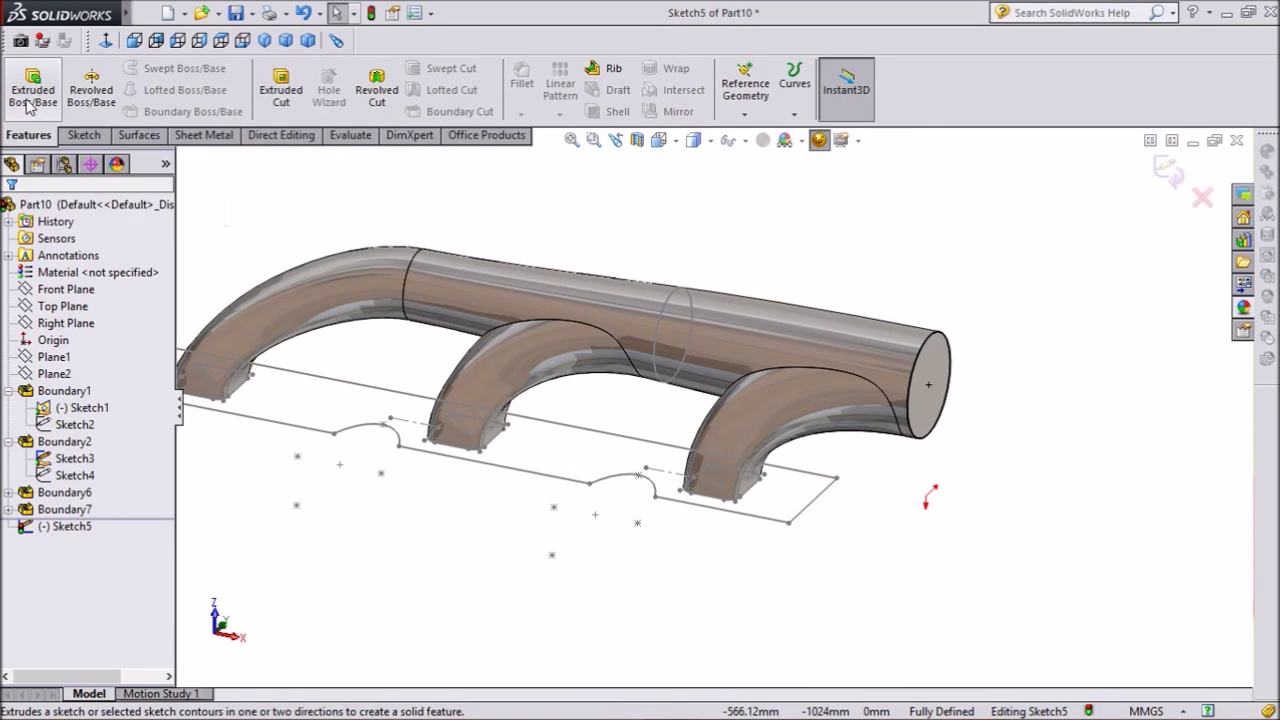
click(30, 95)
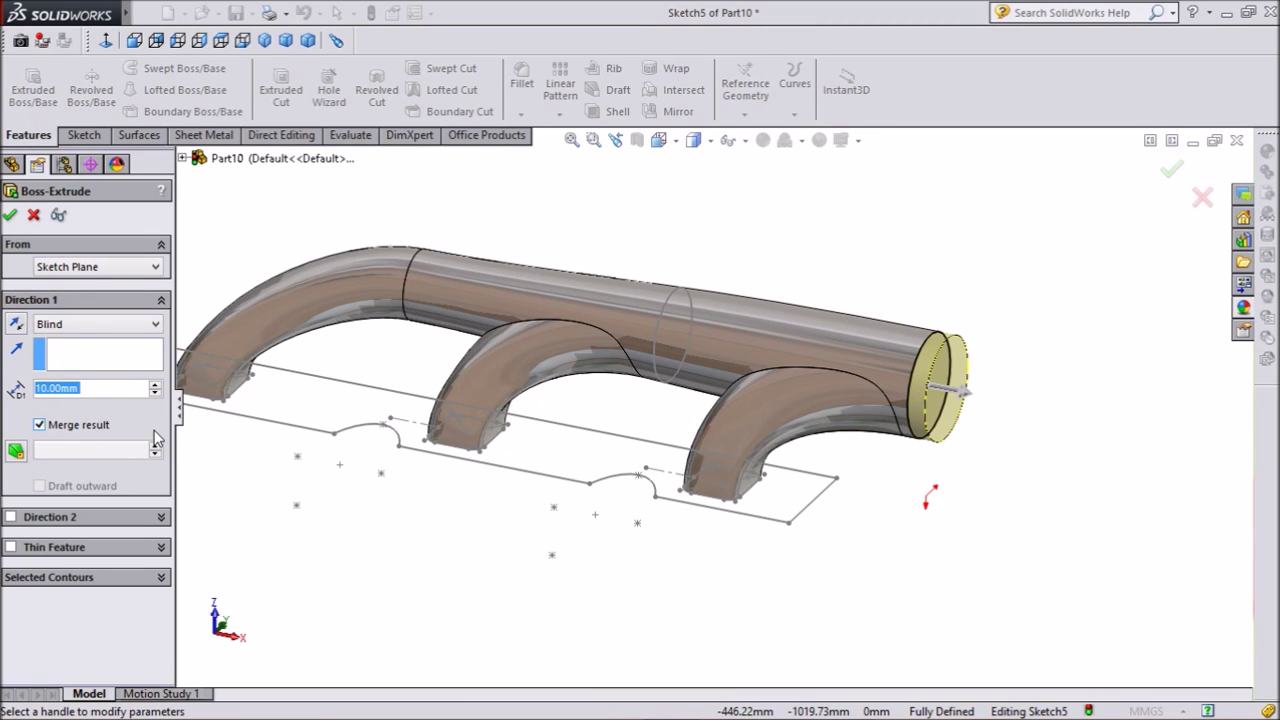
text(137.)
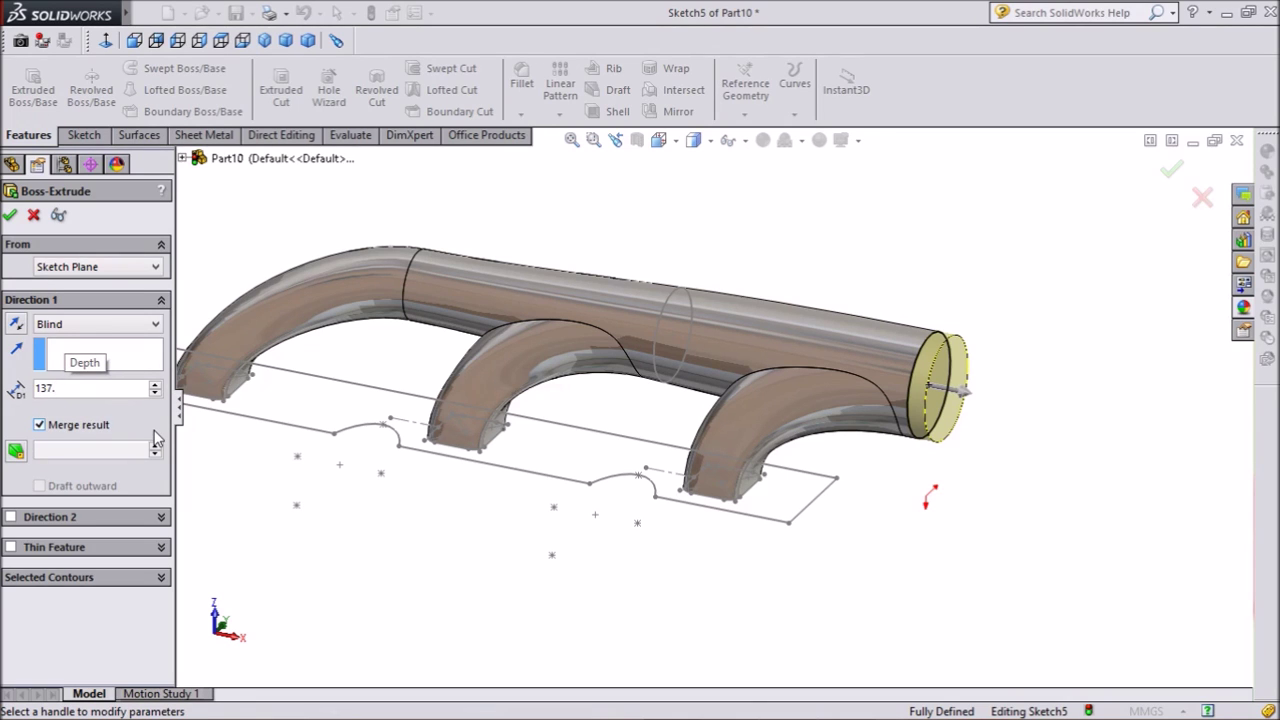
text(16)
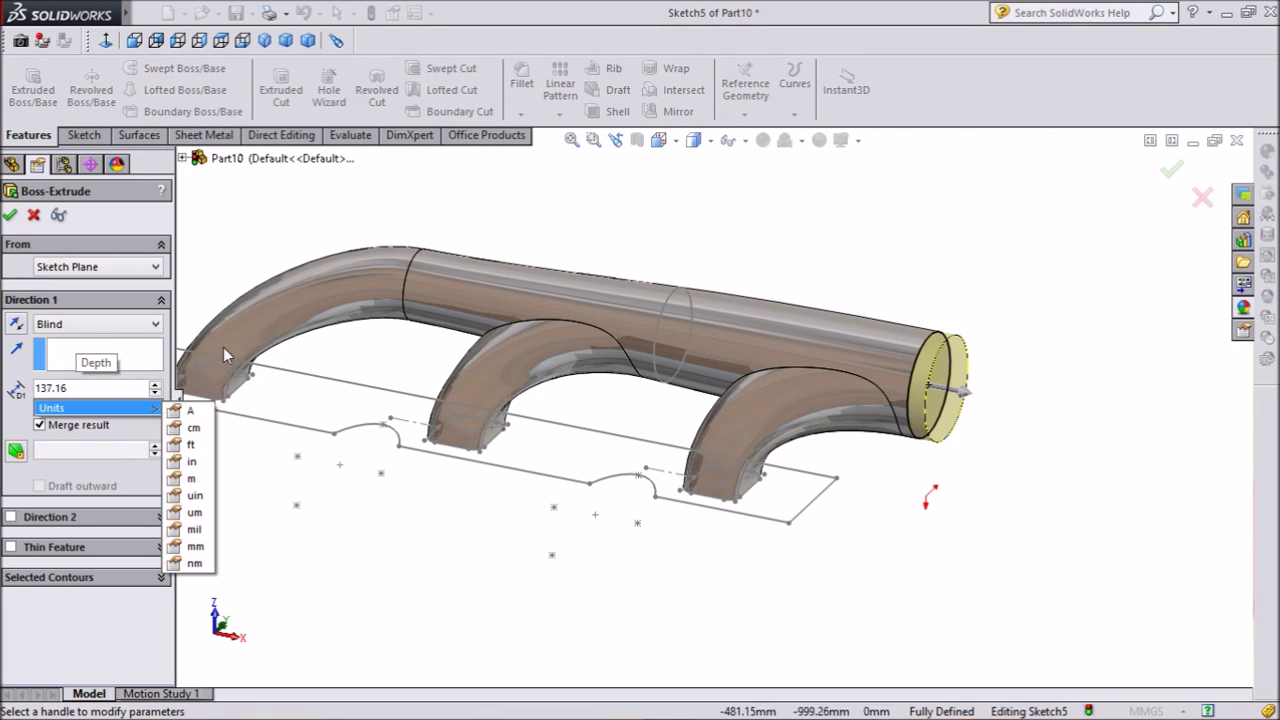
key(Return)
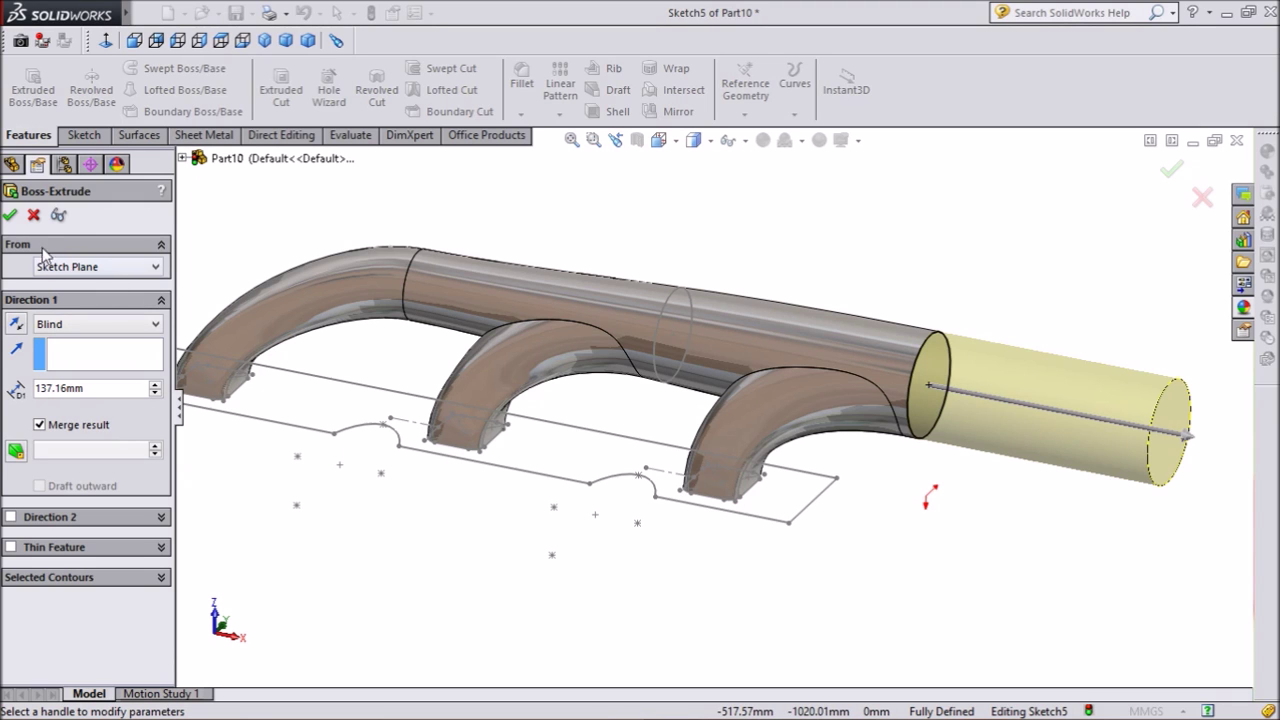
click(10, 215)
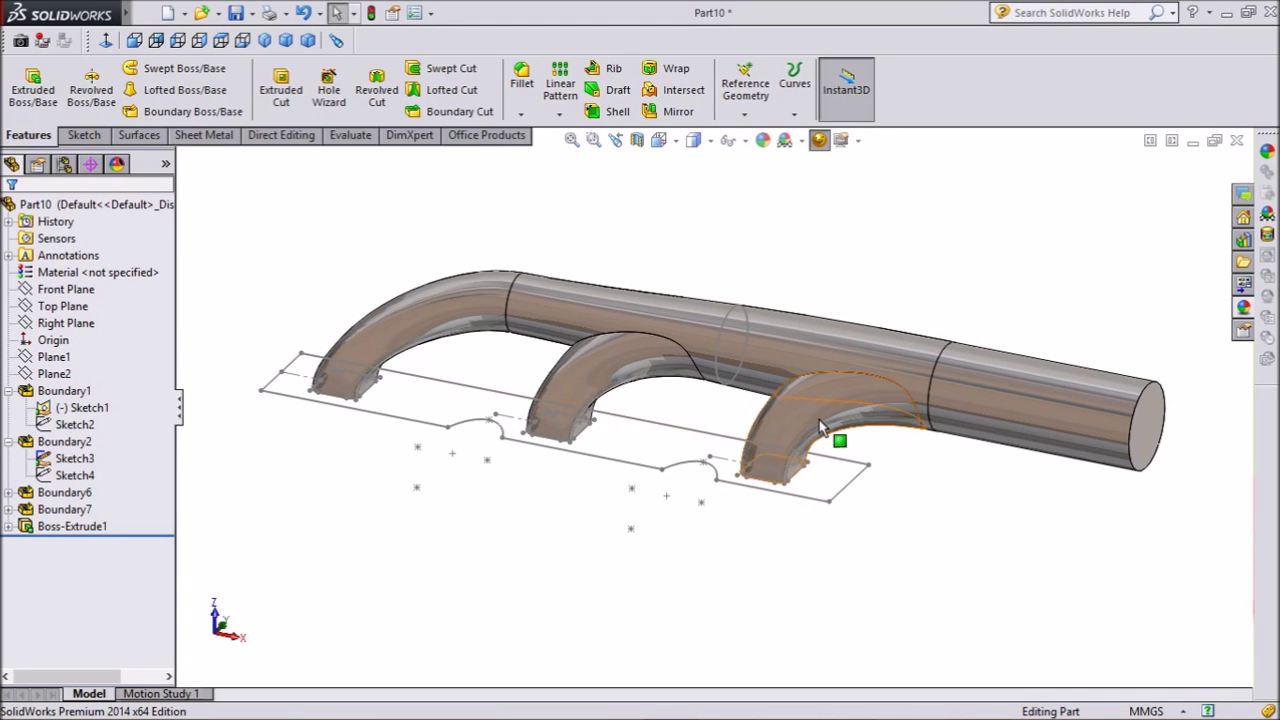
Start a blind boss extrusion of the base sketch's outer outline with a depth of 10 mm and Merge result turned off
click(597, 464)
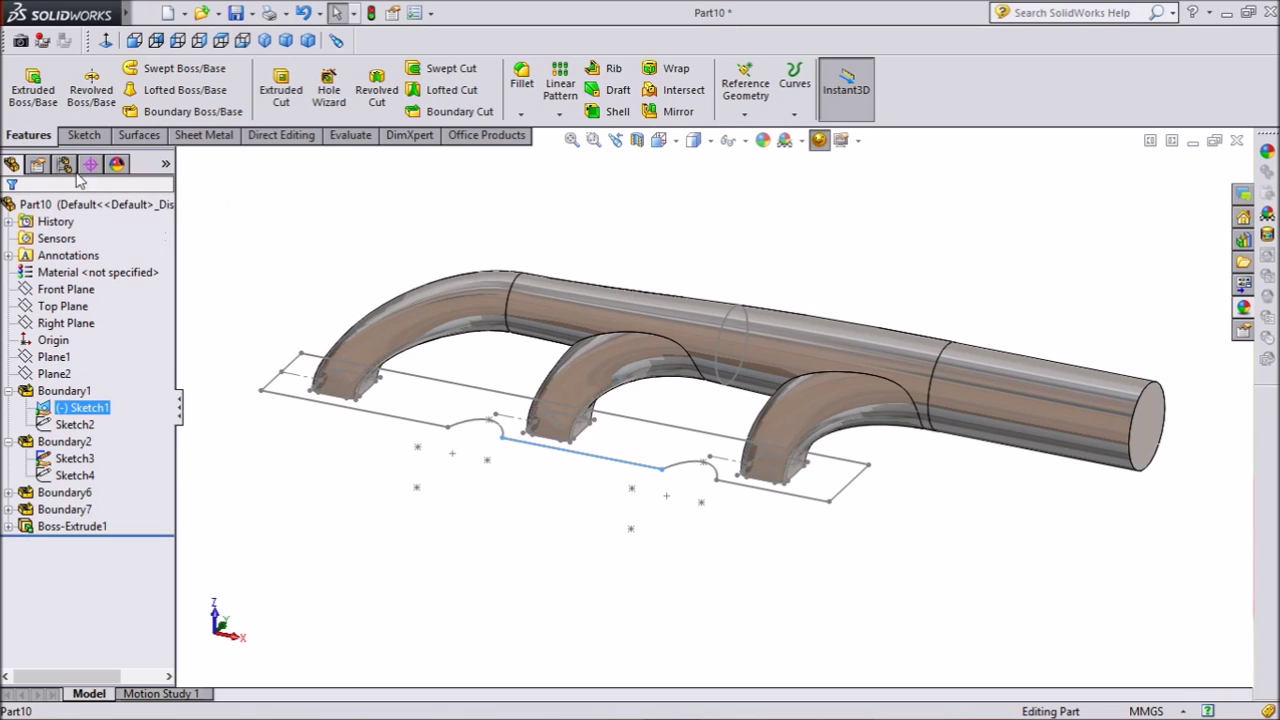
click(36, 102)
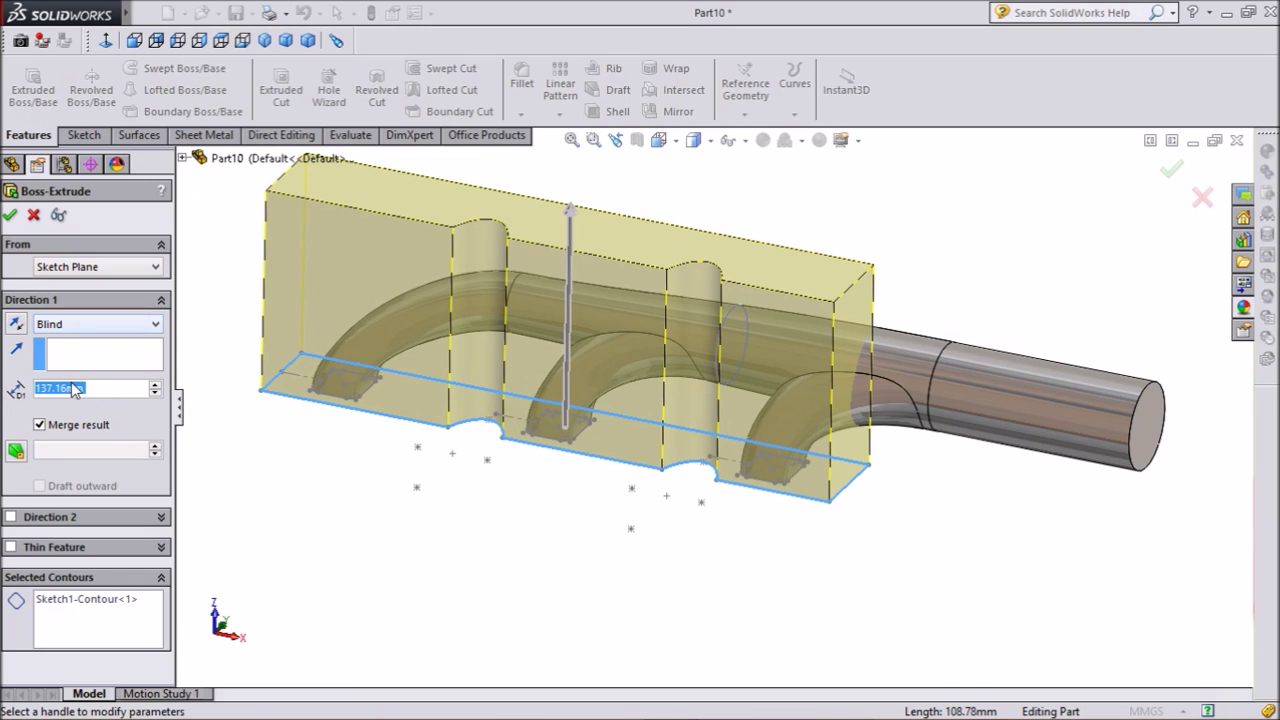
text(10)
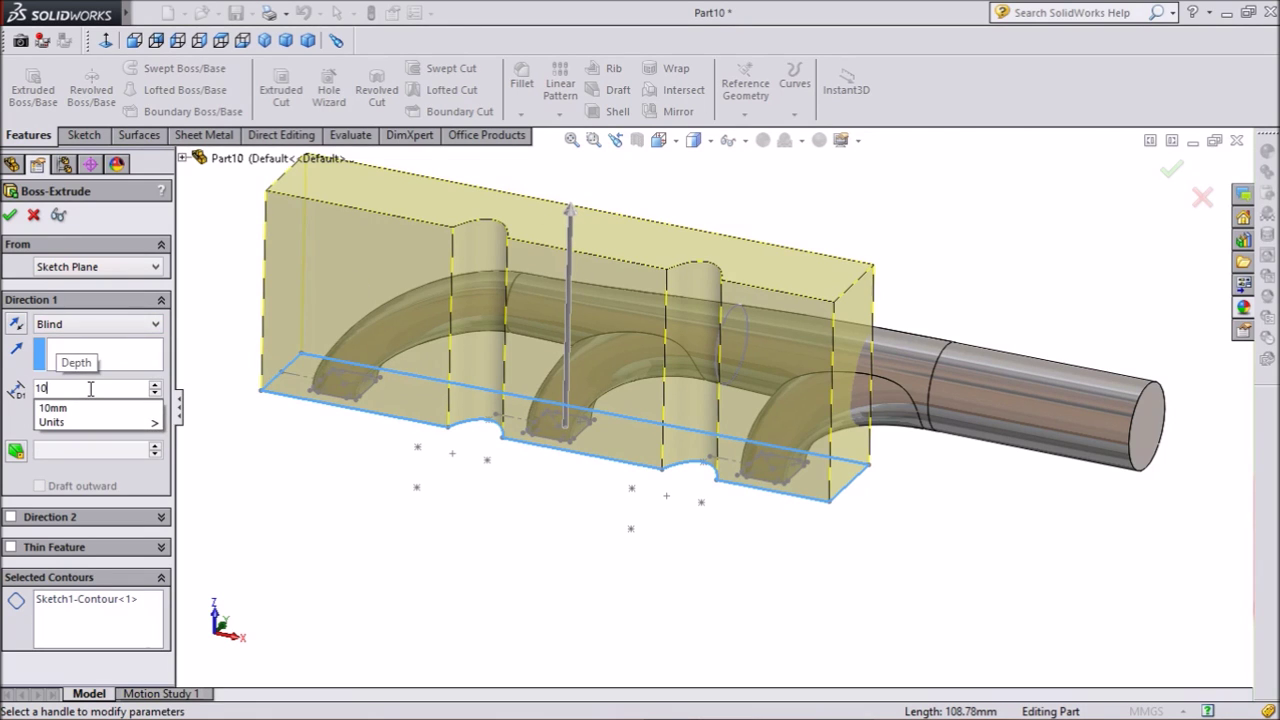
key(Return)
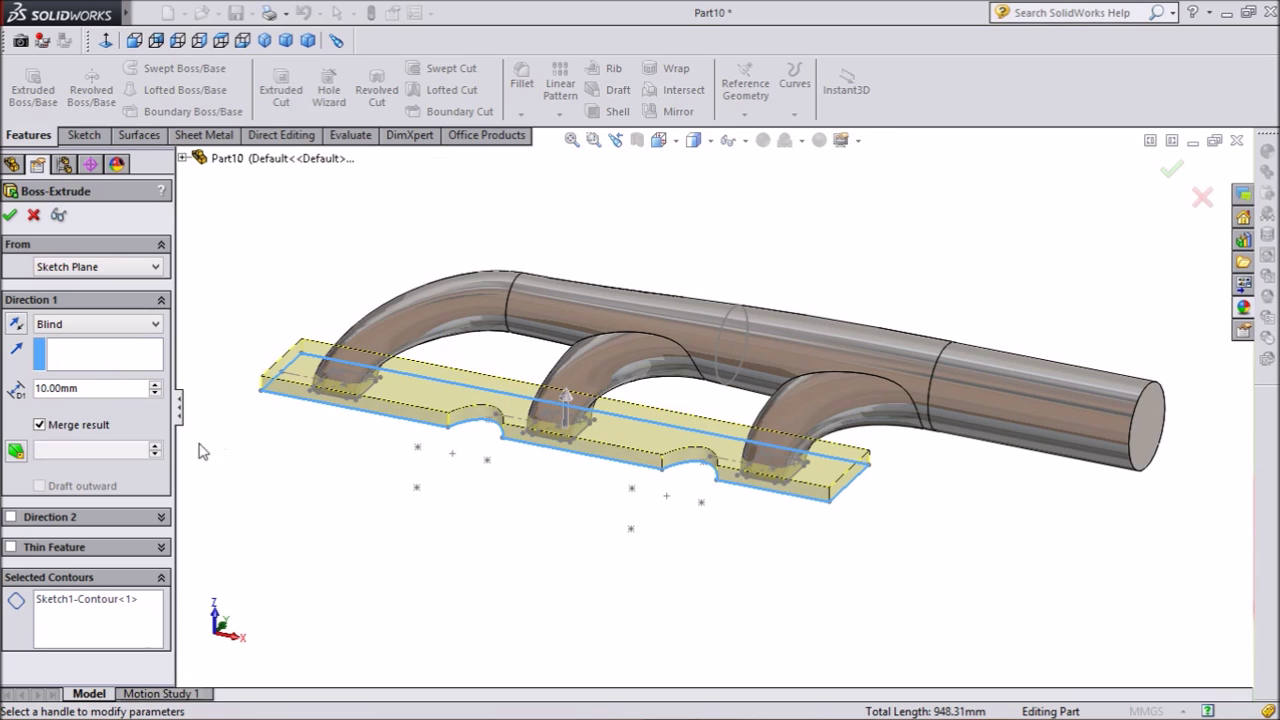
click(40, 425)
Replace the outline contour in the extrusion with the plate region surrounding the three filleted cutouts
middle_drag(437, 614, 429, 389)
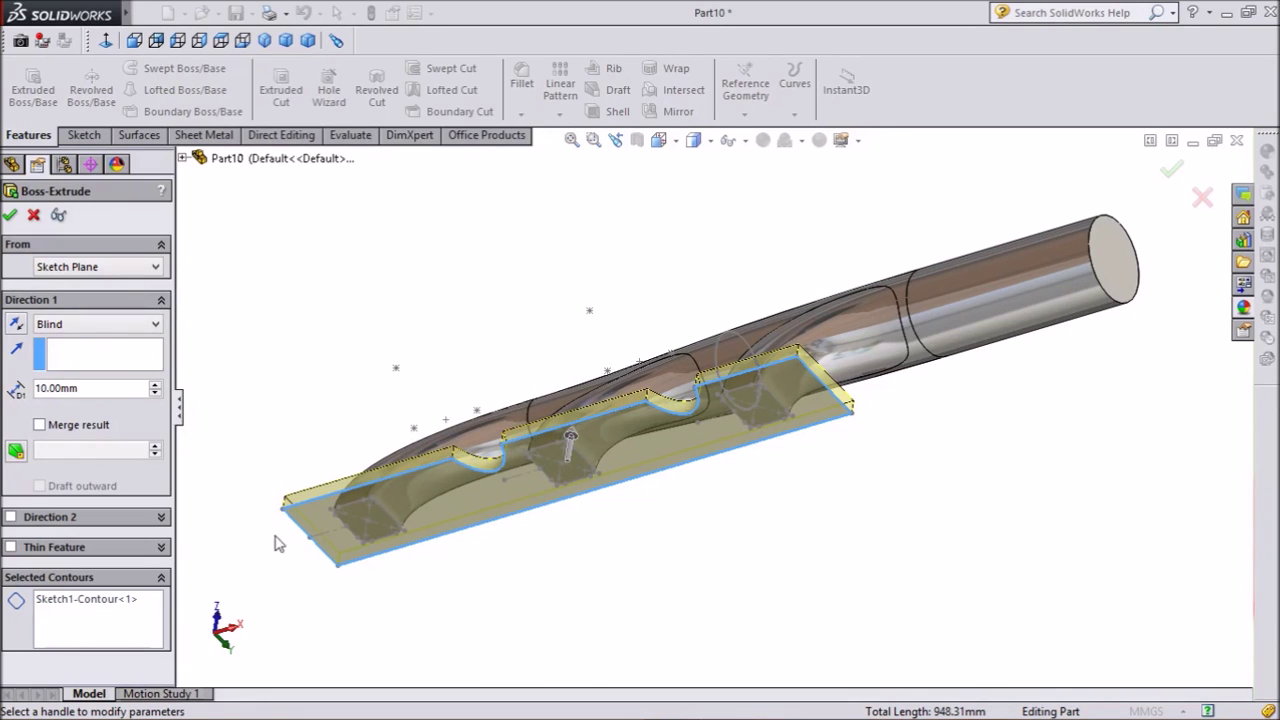
click(88, 630)
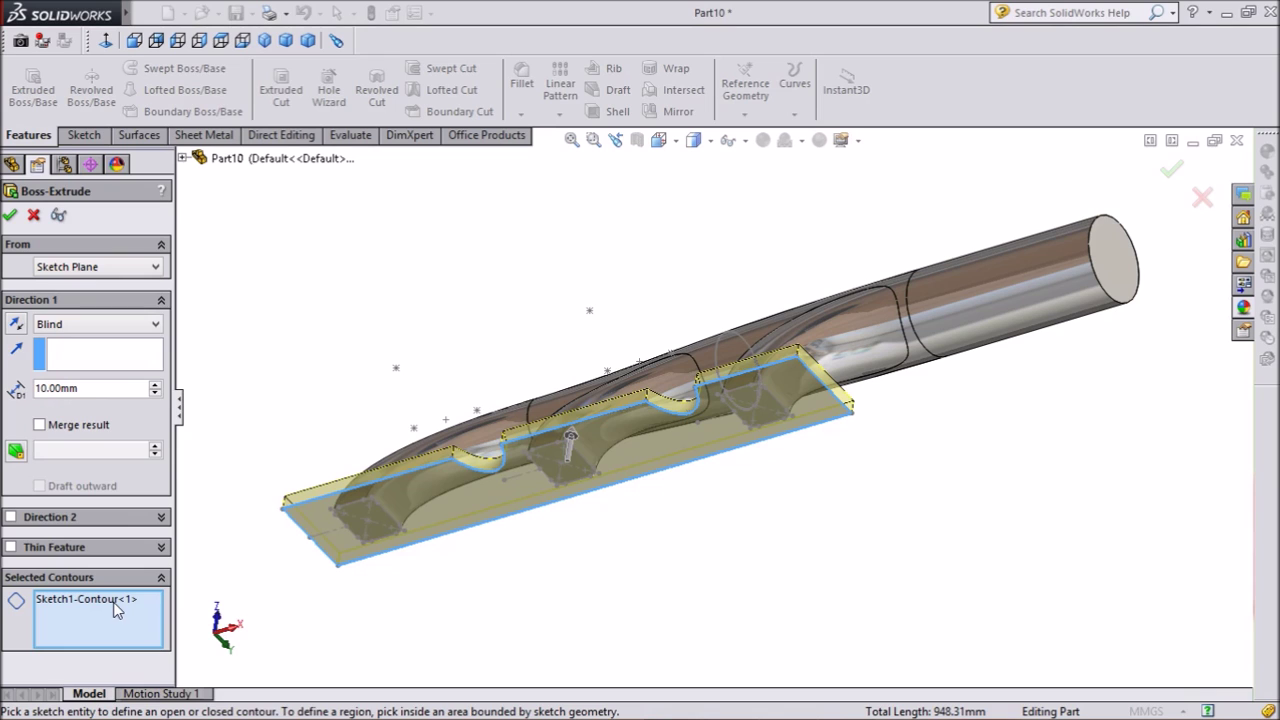
click(631, 441)
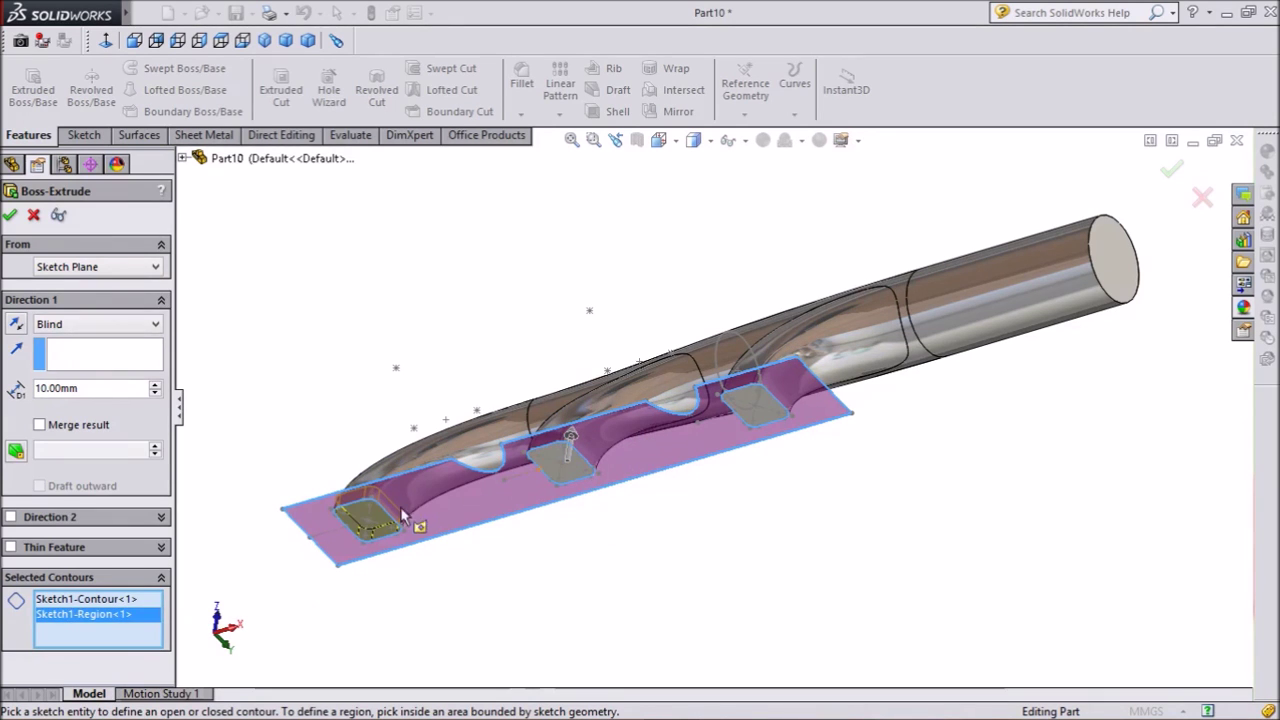
right_click(112, 600)
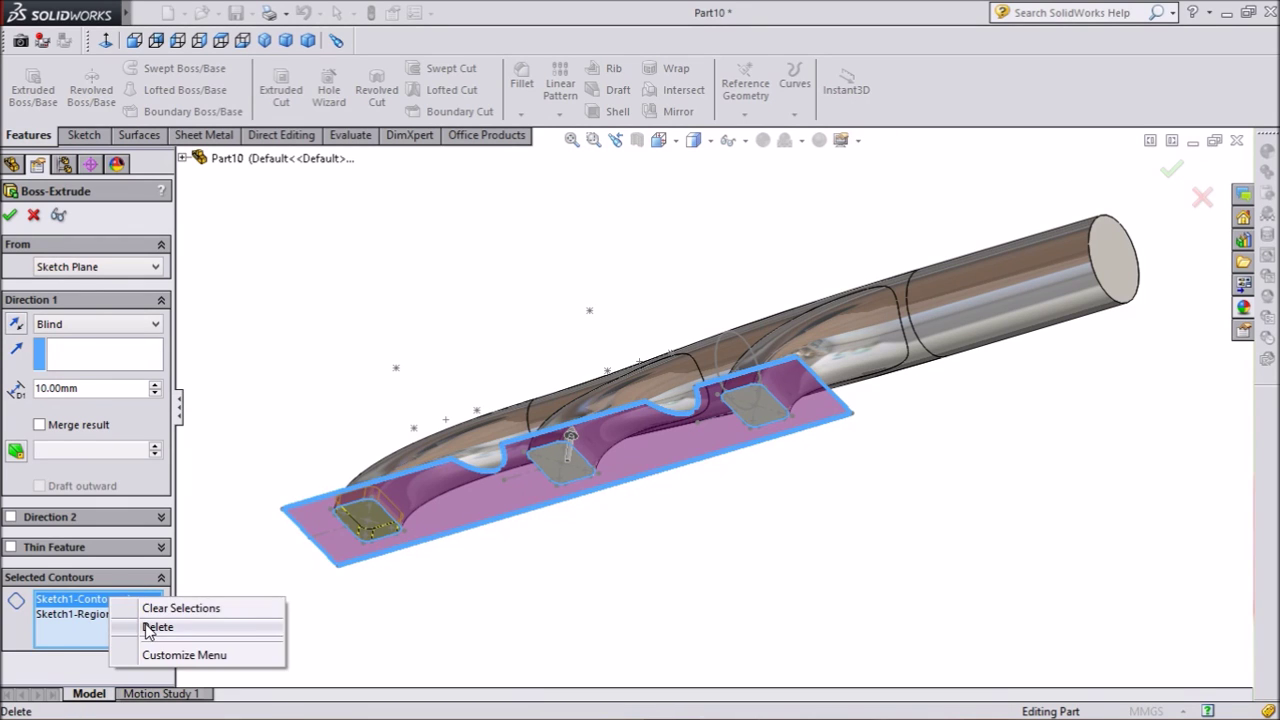
click(150, 627)
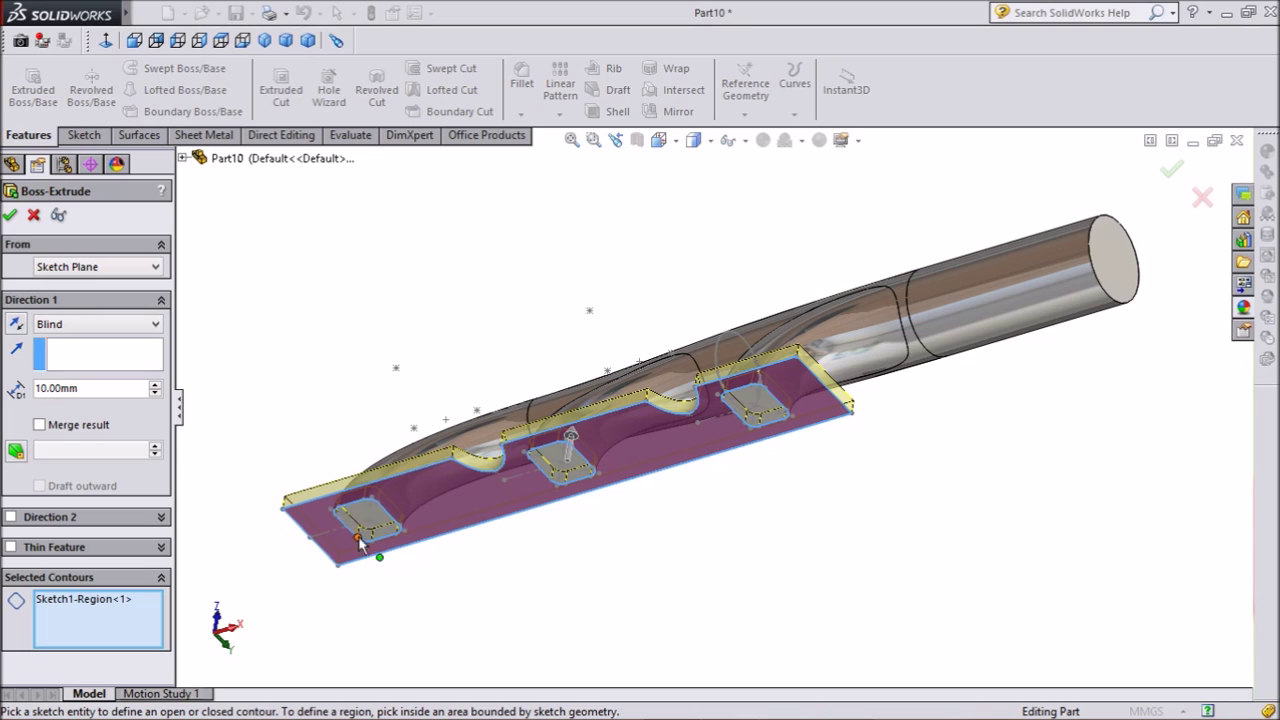
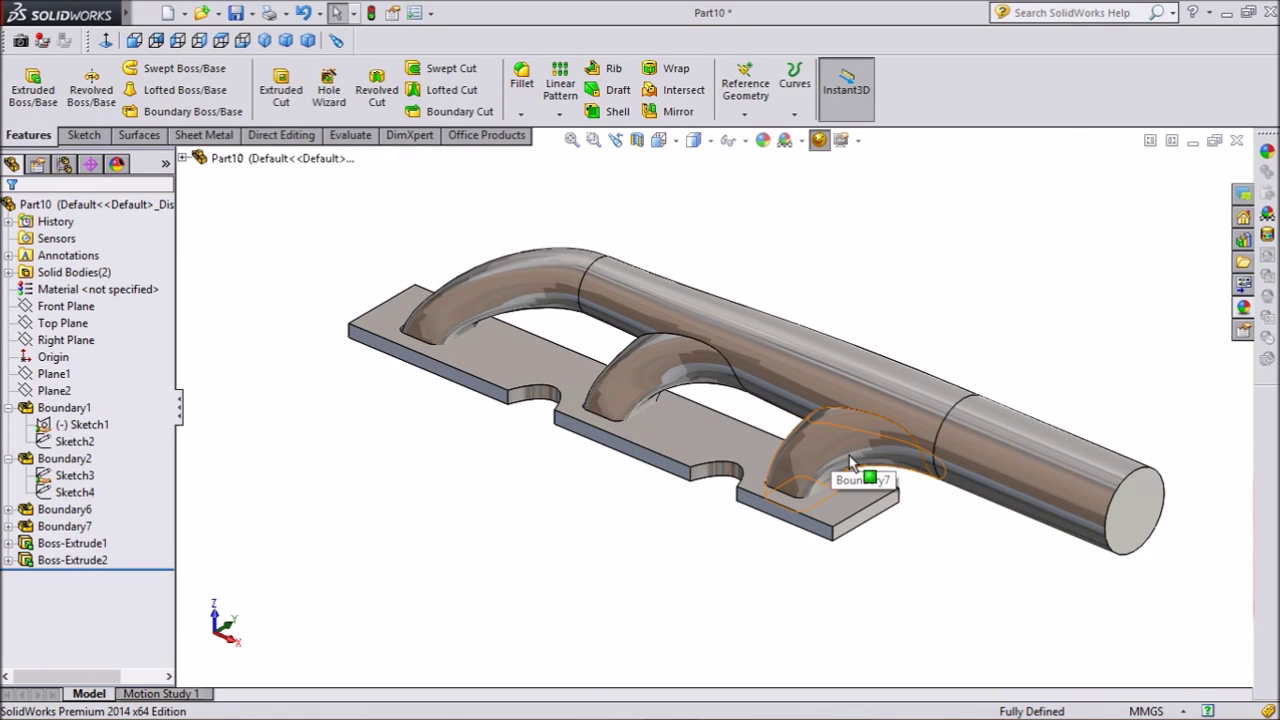
Shell the tube body outward with a 3 mm wall, removing the tube's circular end face and the three branch faces on the plate's underside
click(613, 112)
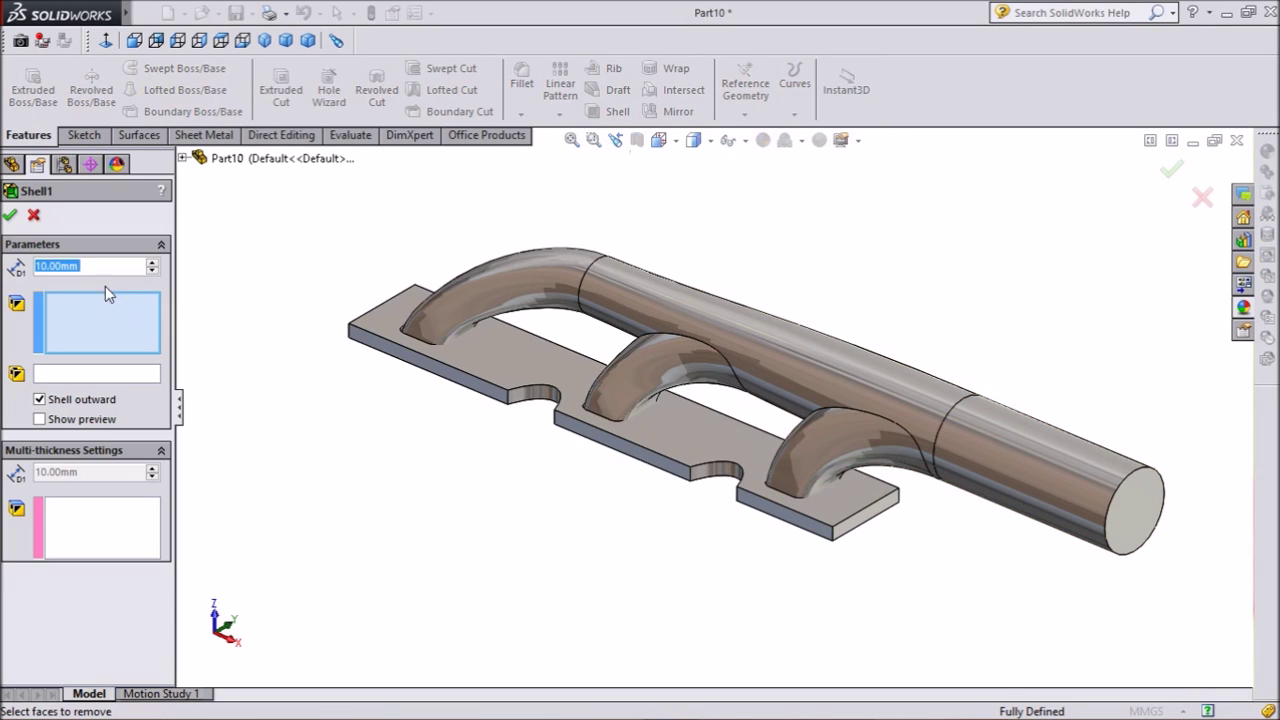
text(3)
key(Return)
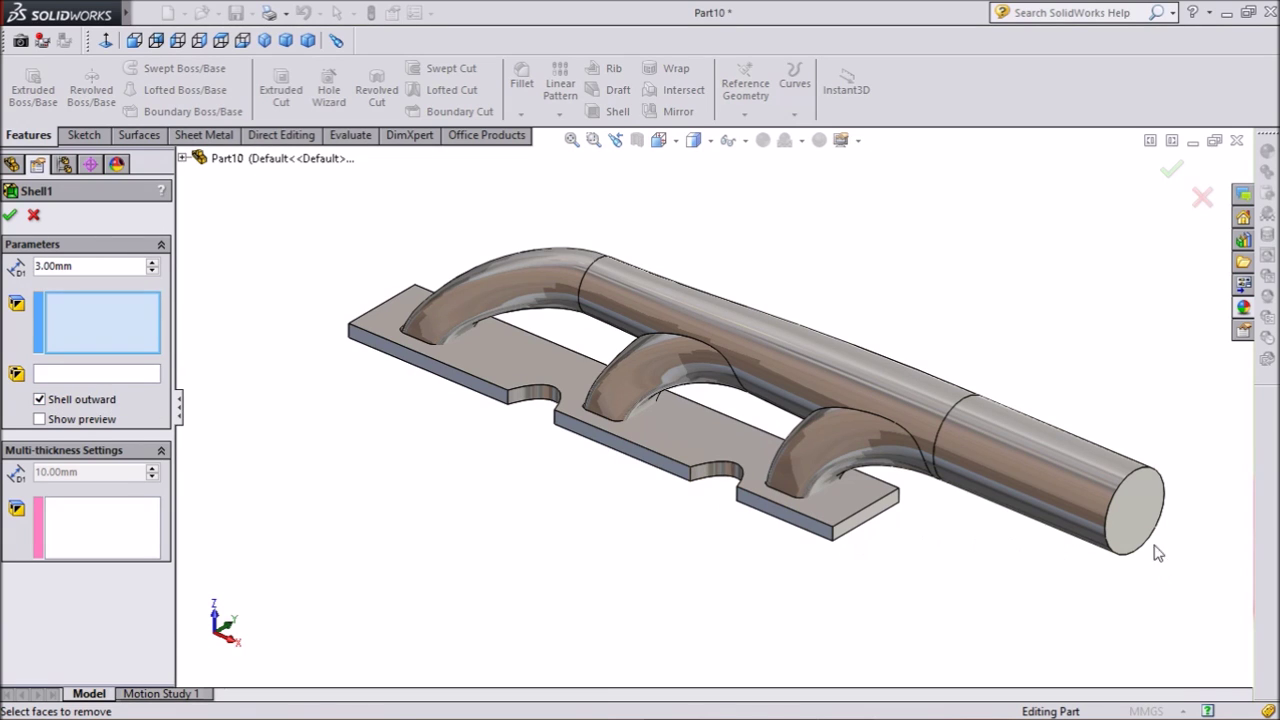
click(1135, 518)
middle_drag(526, 531, 489, 263)
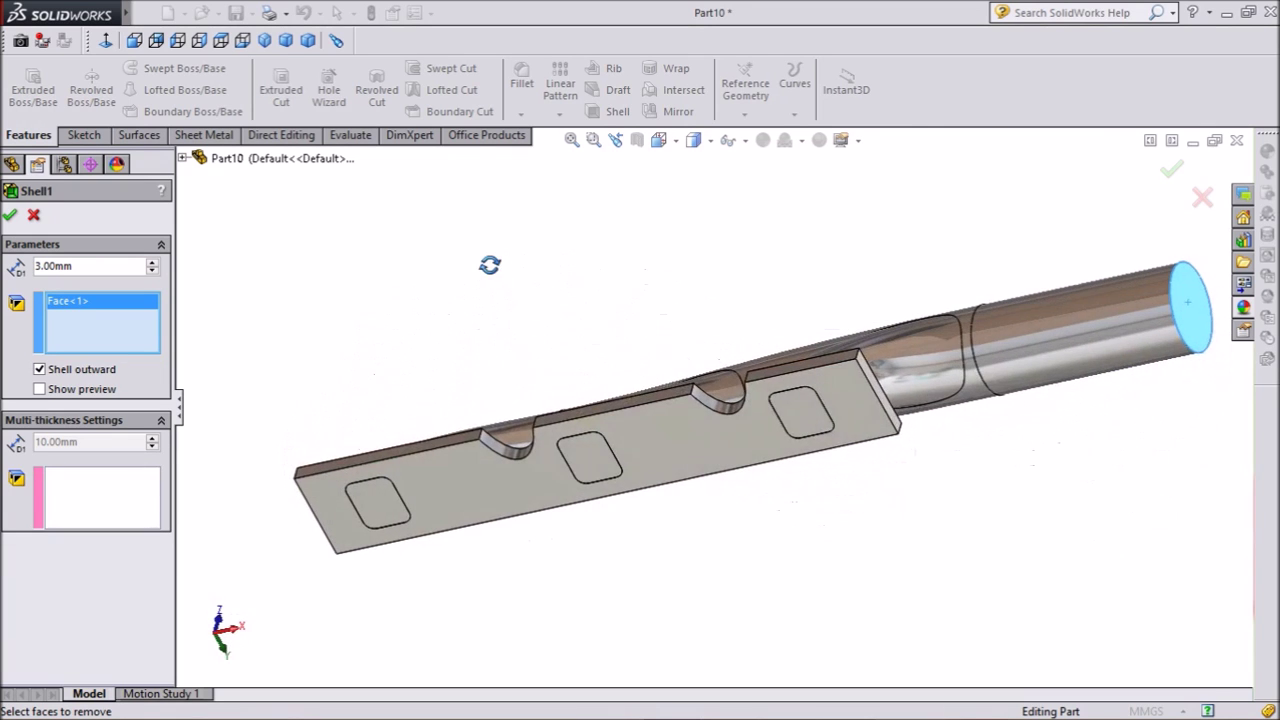
click(805, 418)
click(590, 452)
click(385, 502)
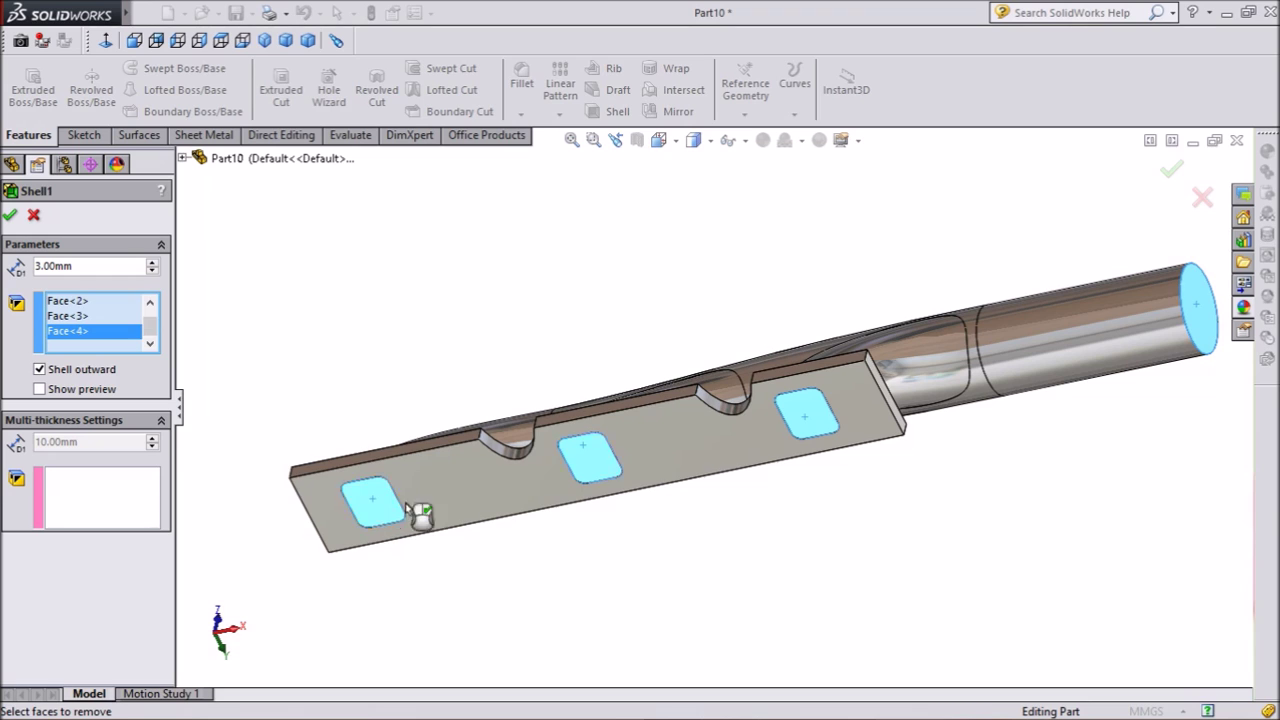
click(10, 217)
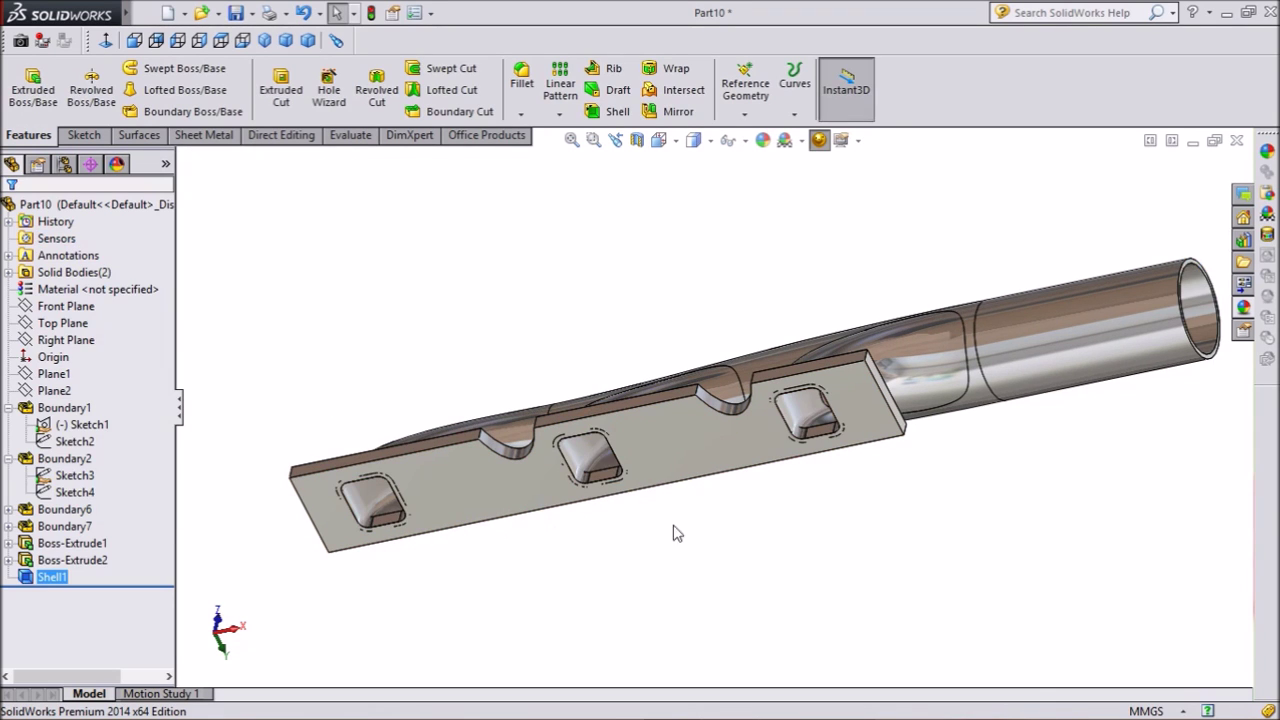
Combine the shelled tube body and the flange plate into one body with the Add operation
middle_drag(688, 541, 443, 623)
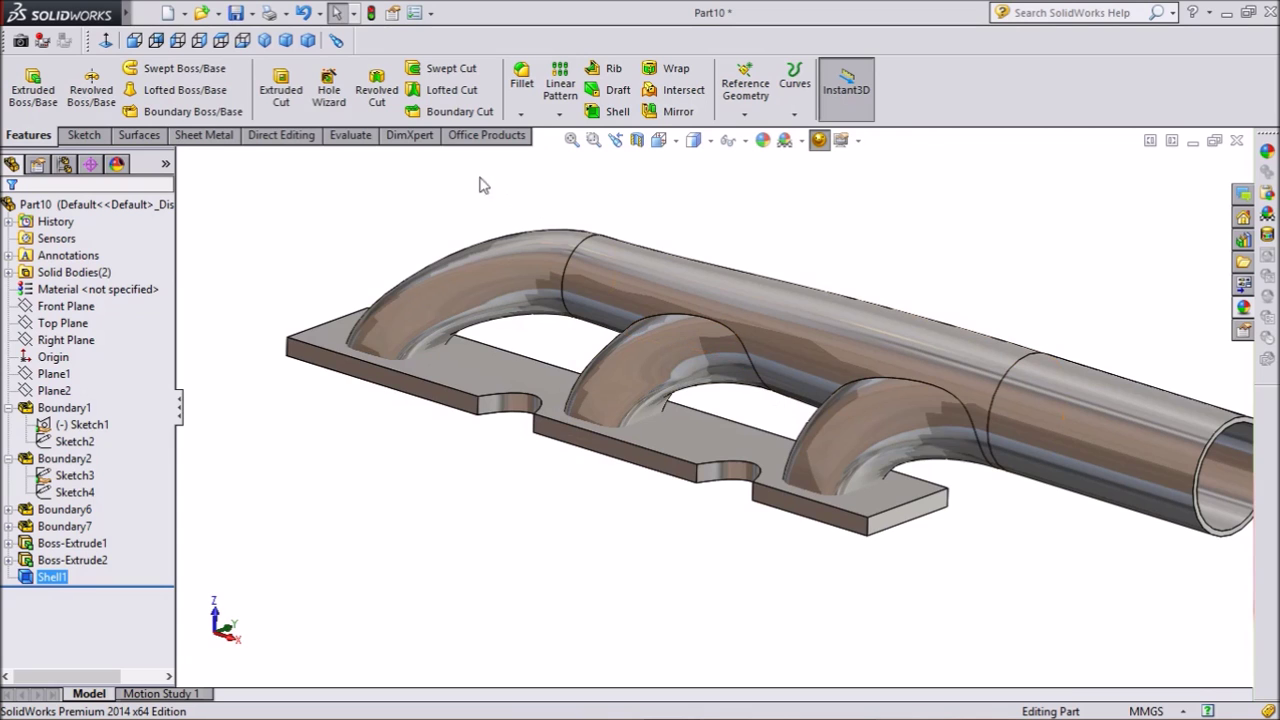
mouse_move(142, 14)
click(254, 13)
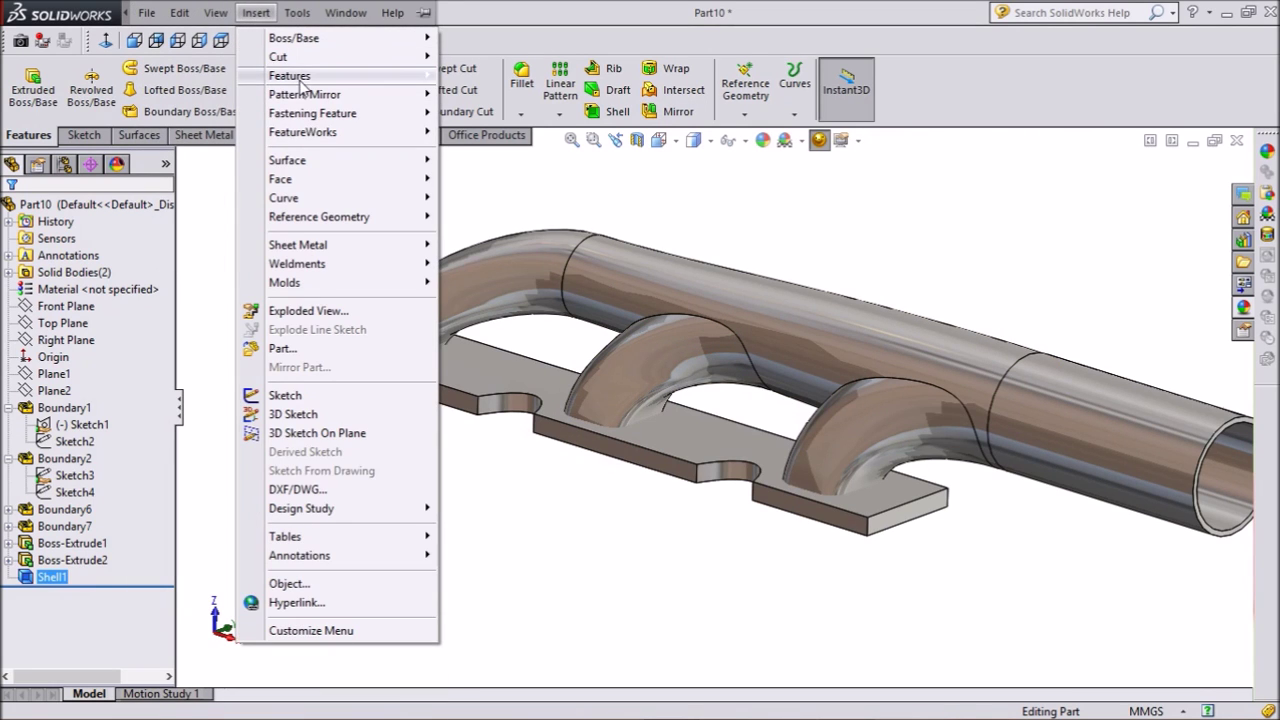
mouse_move(300, 78)
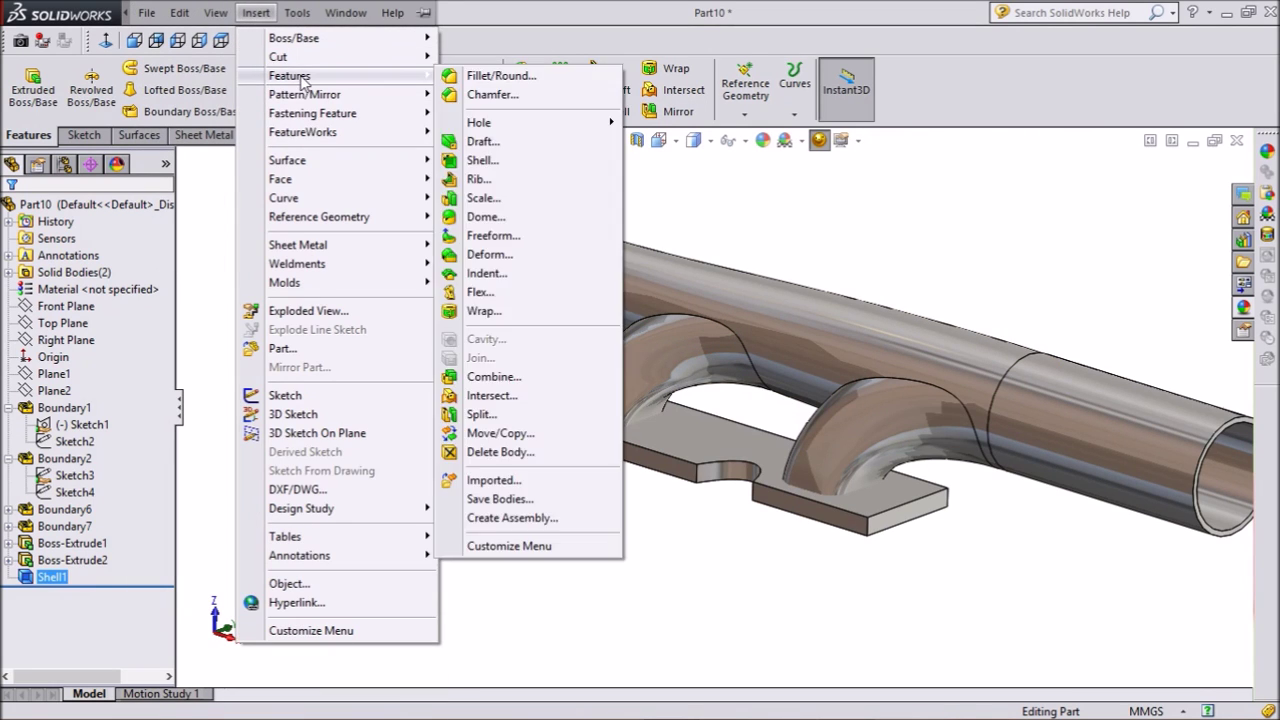
click(492, 376)
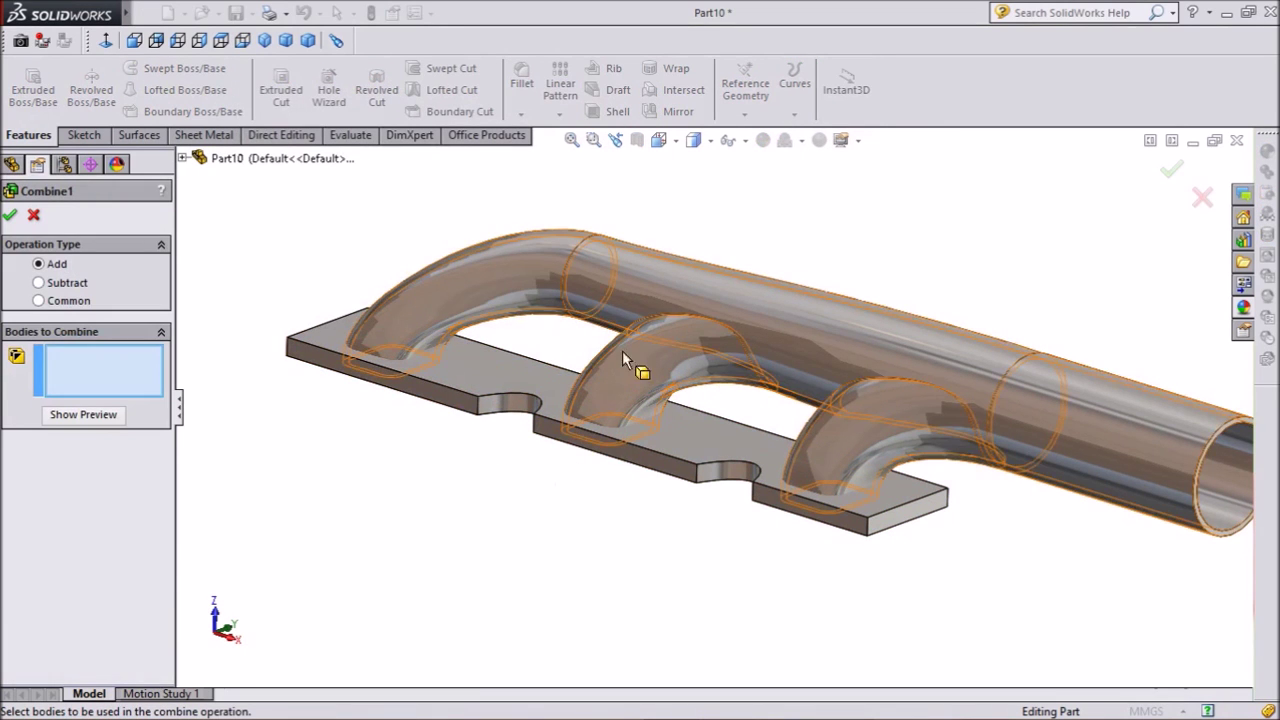
click(649, 309)
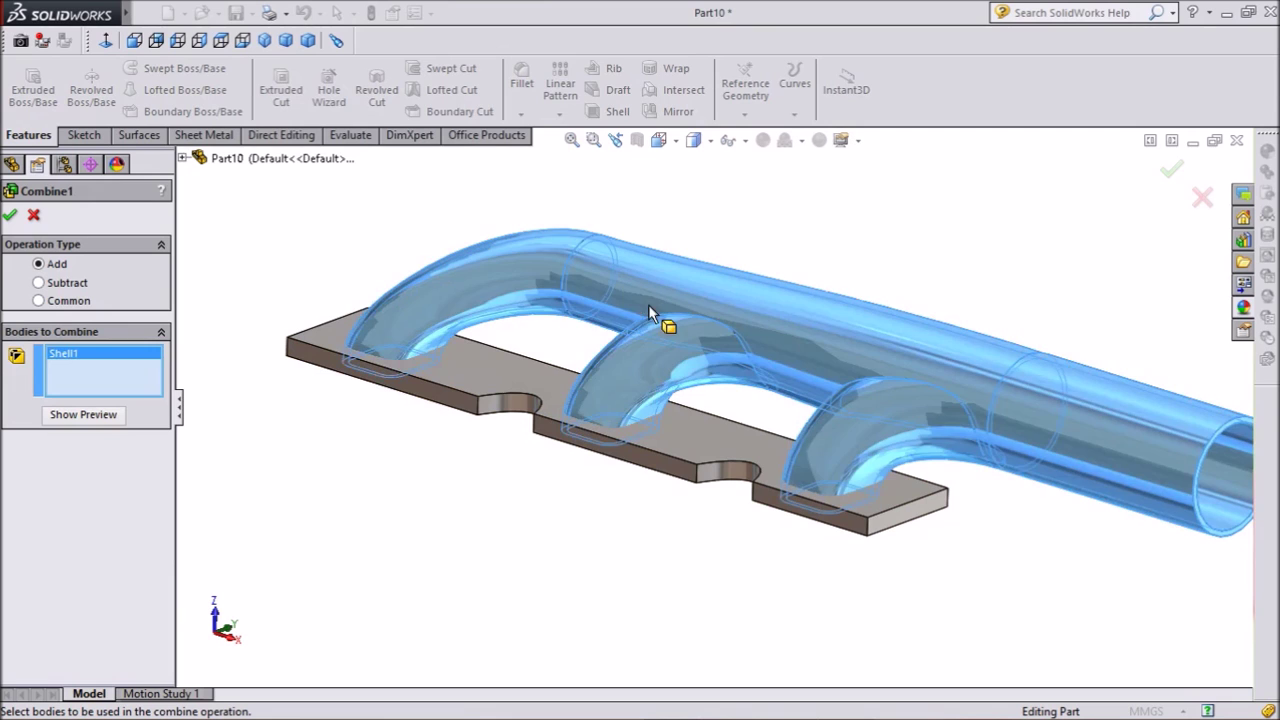
click(487, 383)
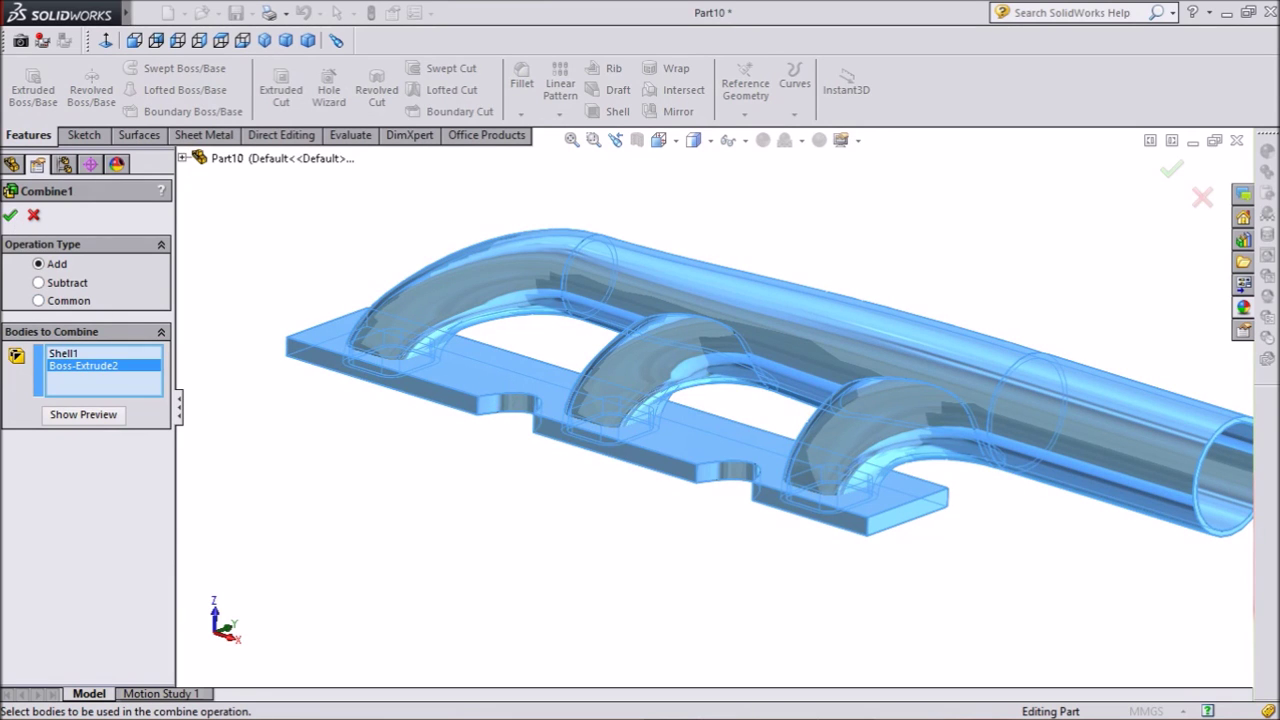
key(Return)
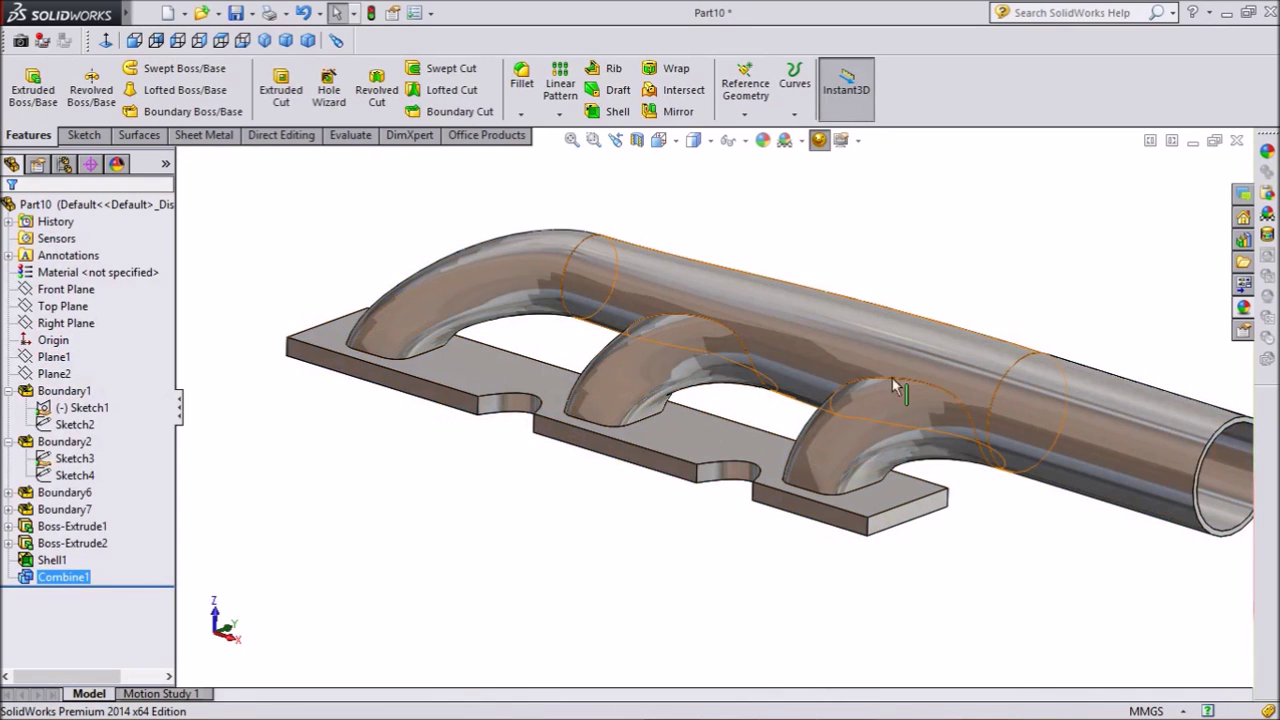
Fillet the three edges where the branches meet the flange plate's upper face with a 7.5 mm radius
middle_drag(868, 415, 995, 400)
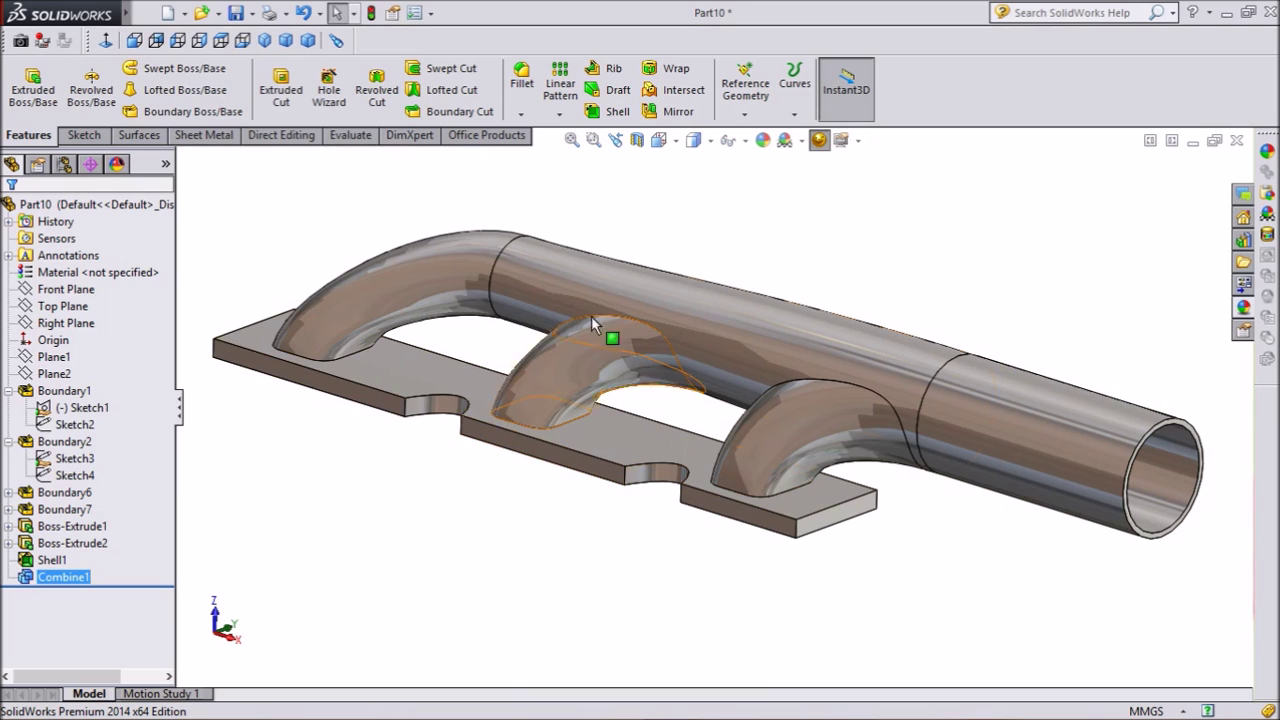
click(521, 80)
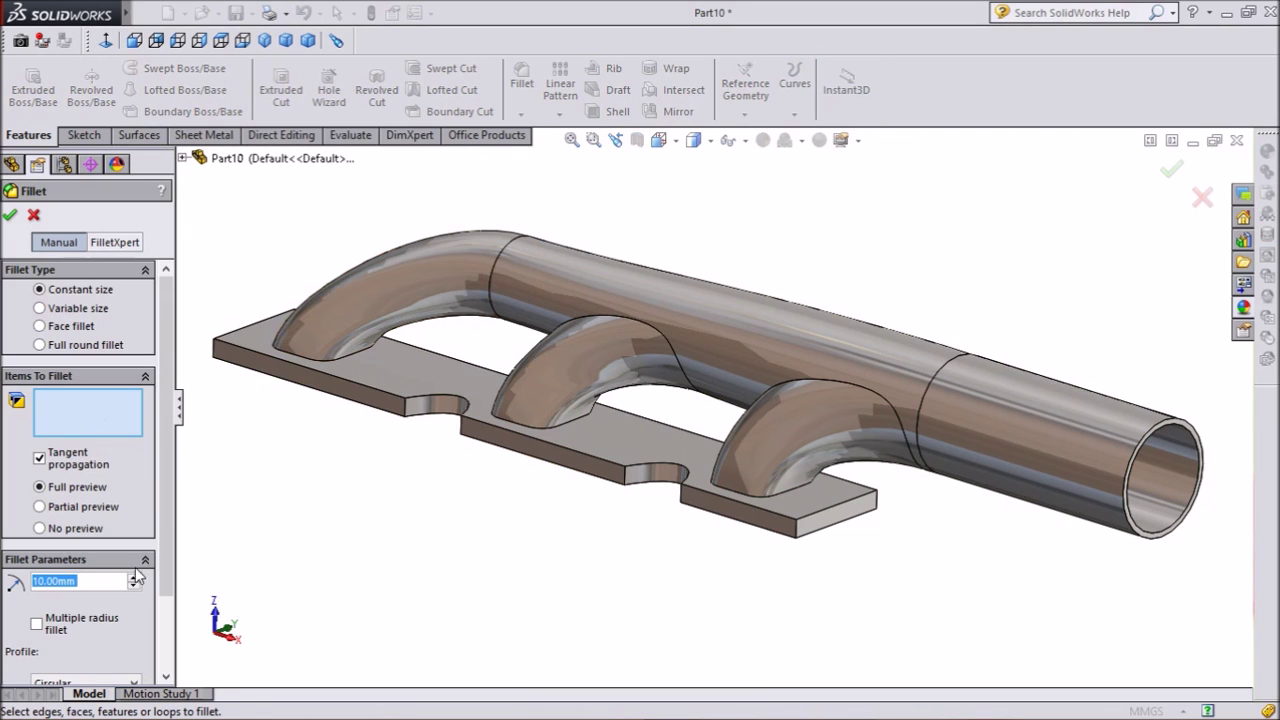
text(7.5)
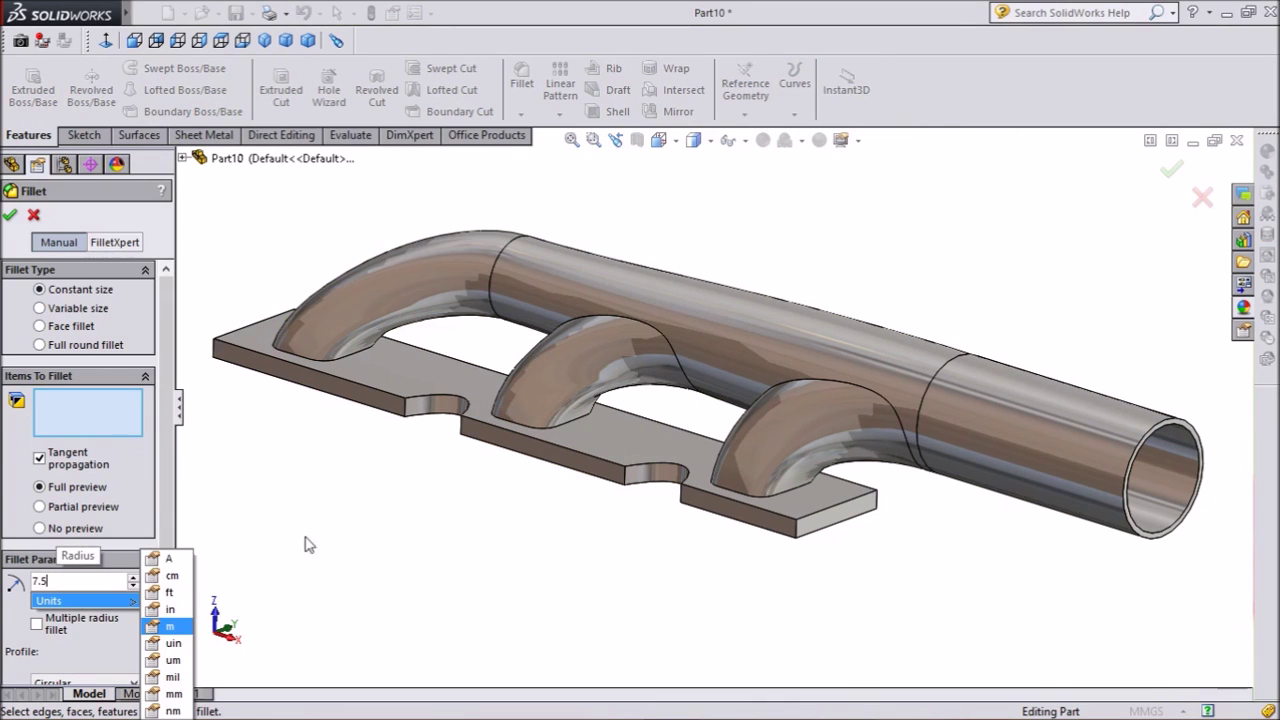
key(Return)
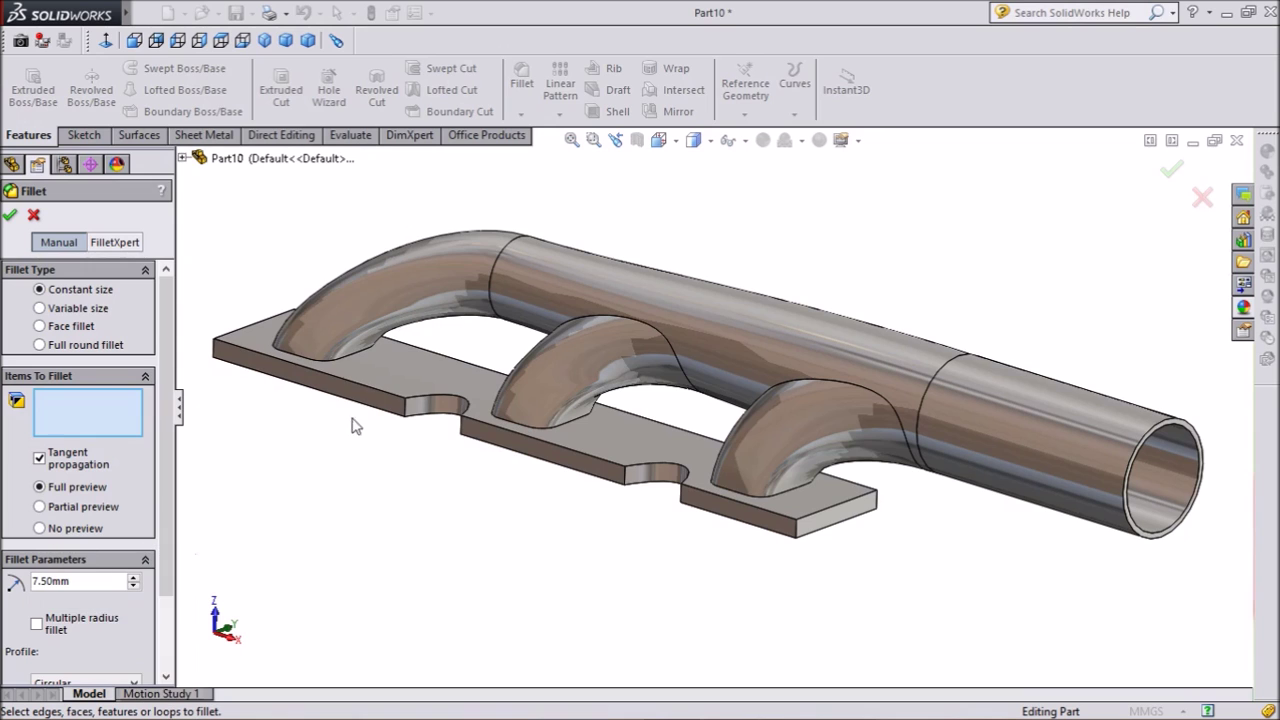
click(347, 365)
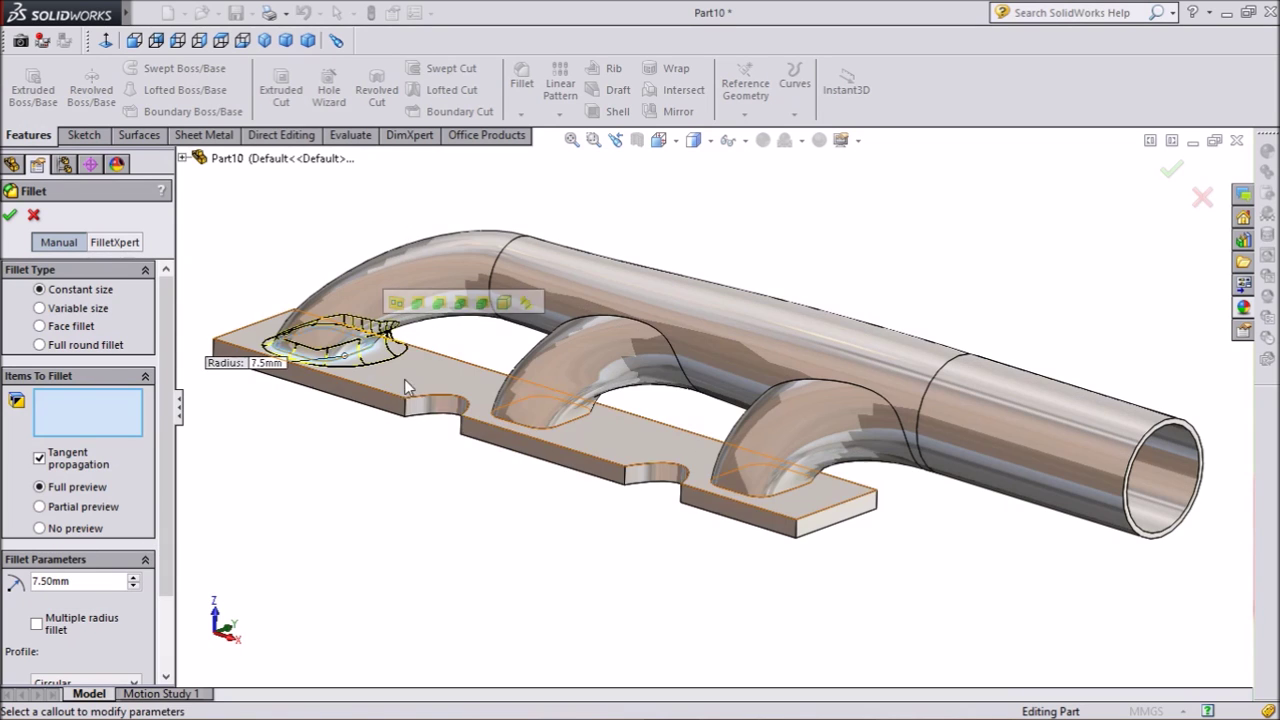
click(548, 422)
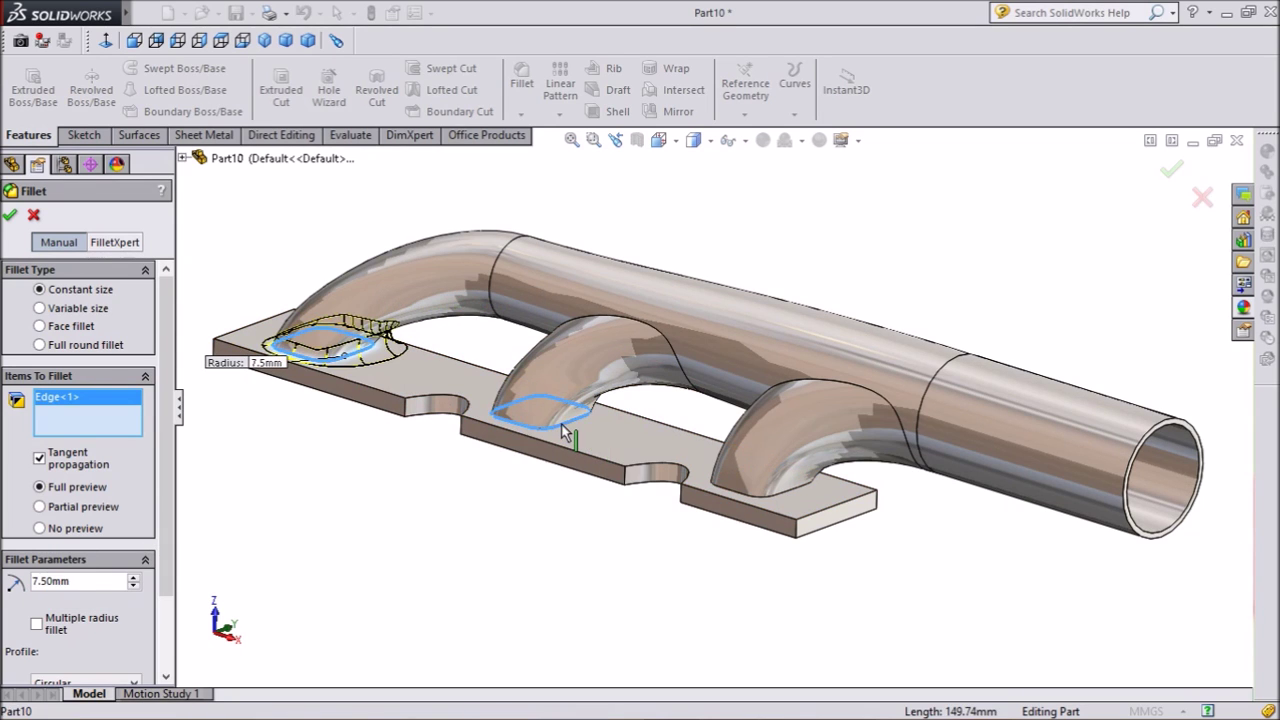
click(775, 495)
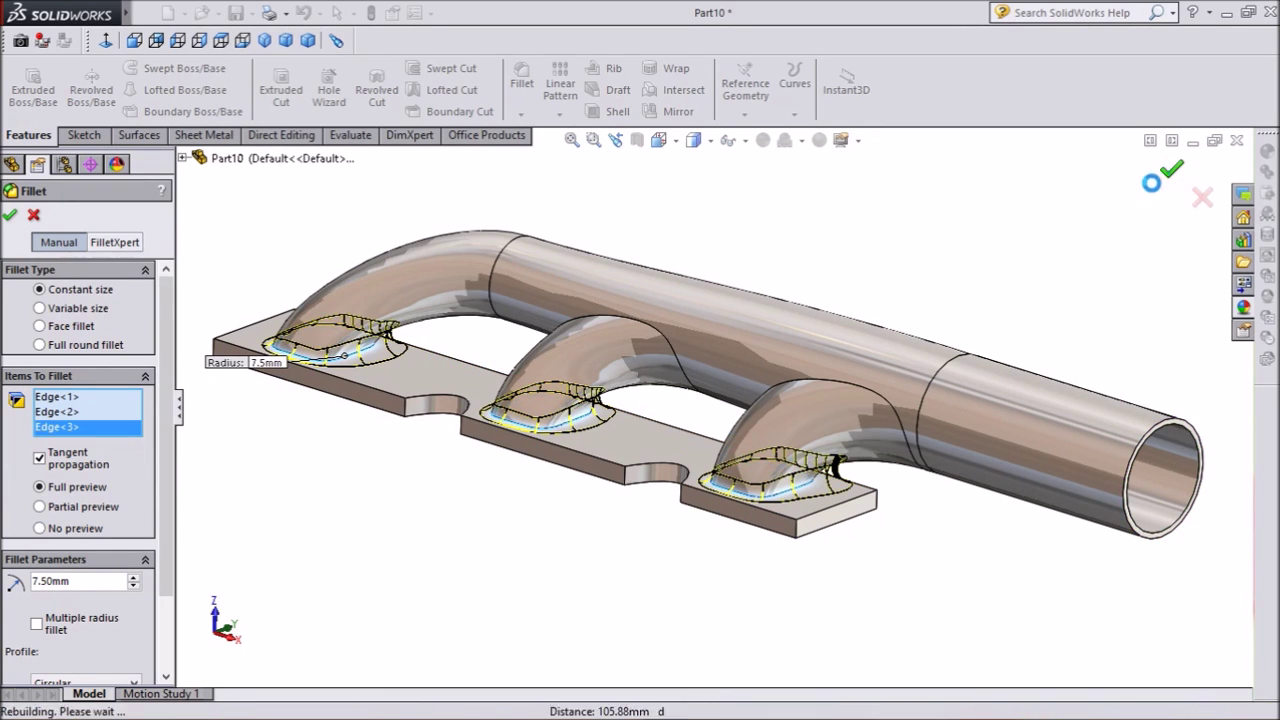
click(1170, 168)
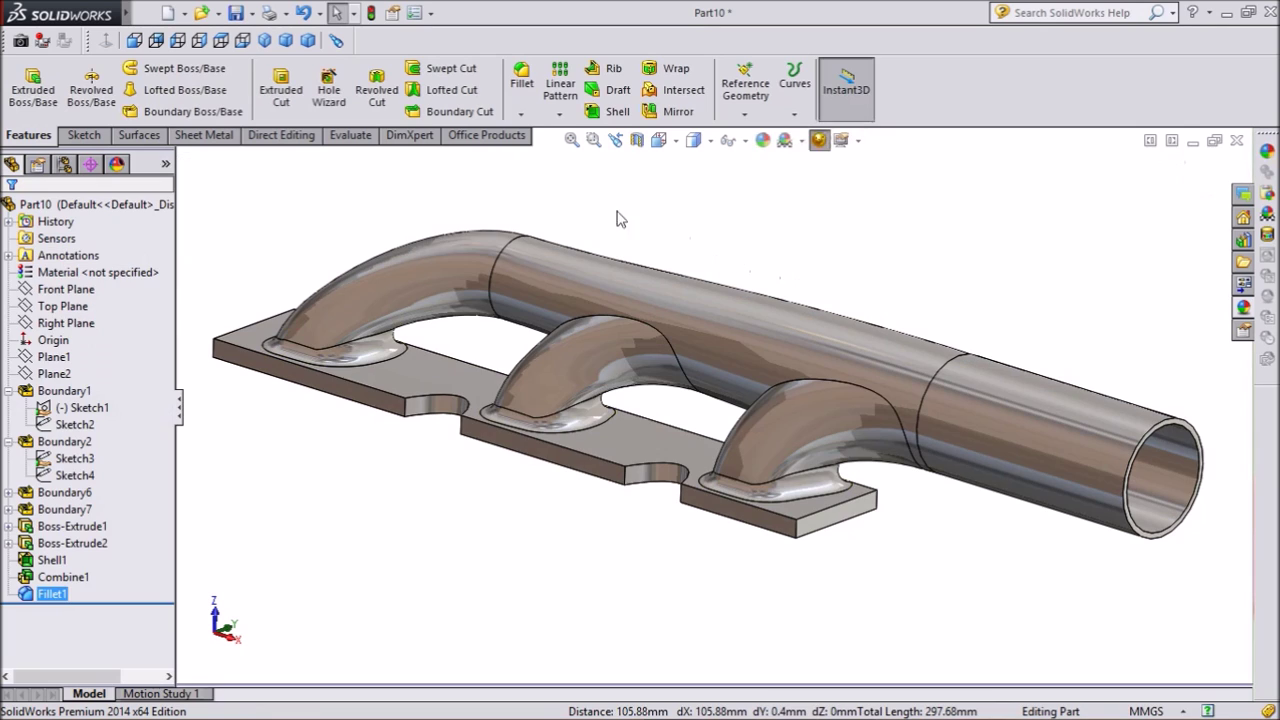
Fillet the two edges where the middle branch and the branch nearest the open end join the main tube with a 12.5 mm radius
click(522, 78)
text(12.5)
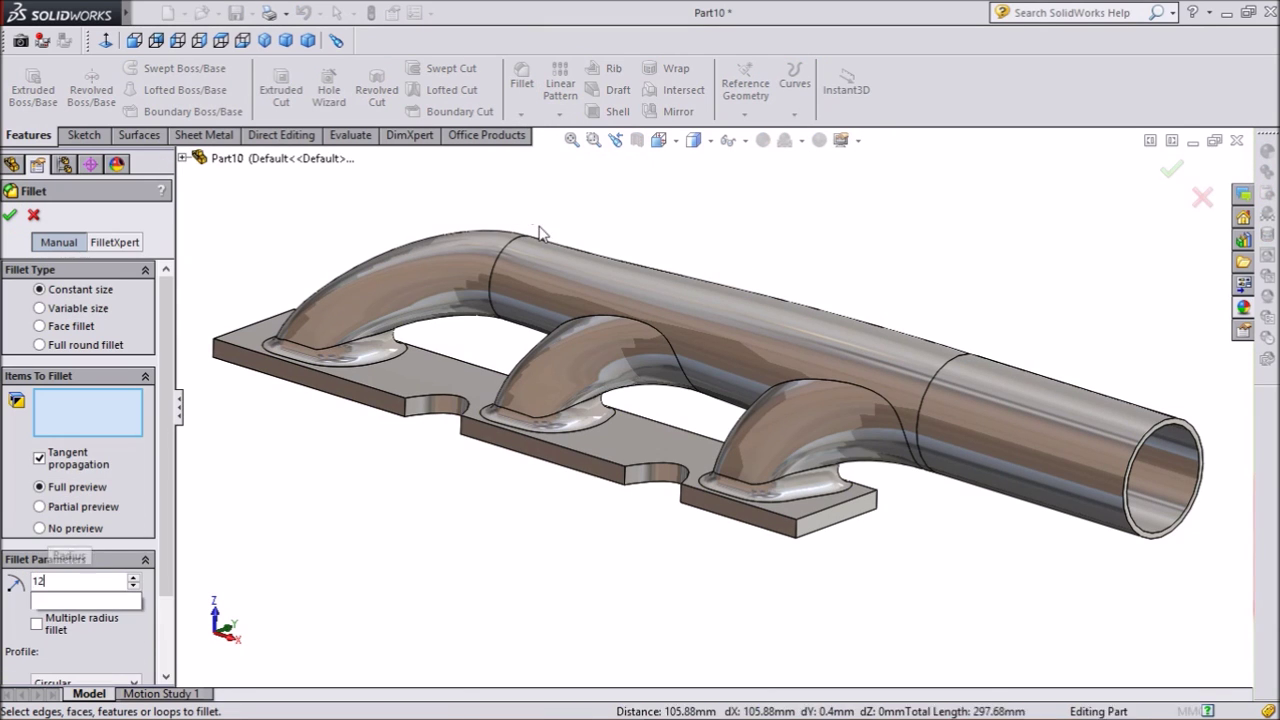
click(634, 316)
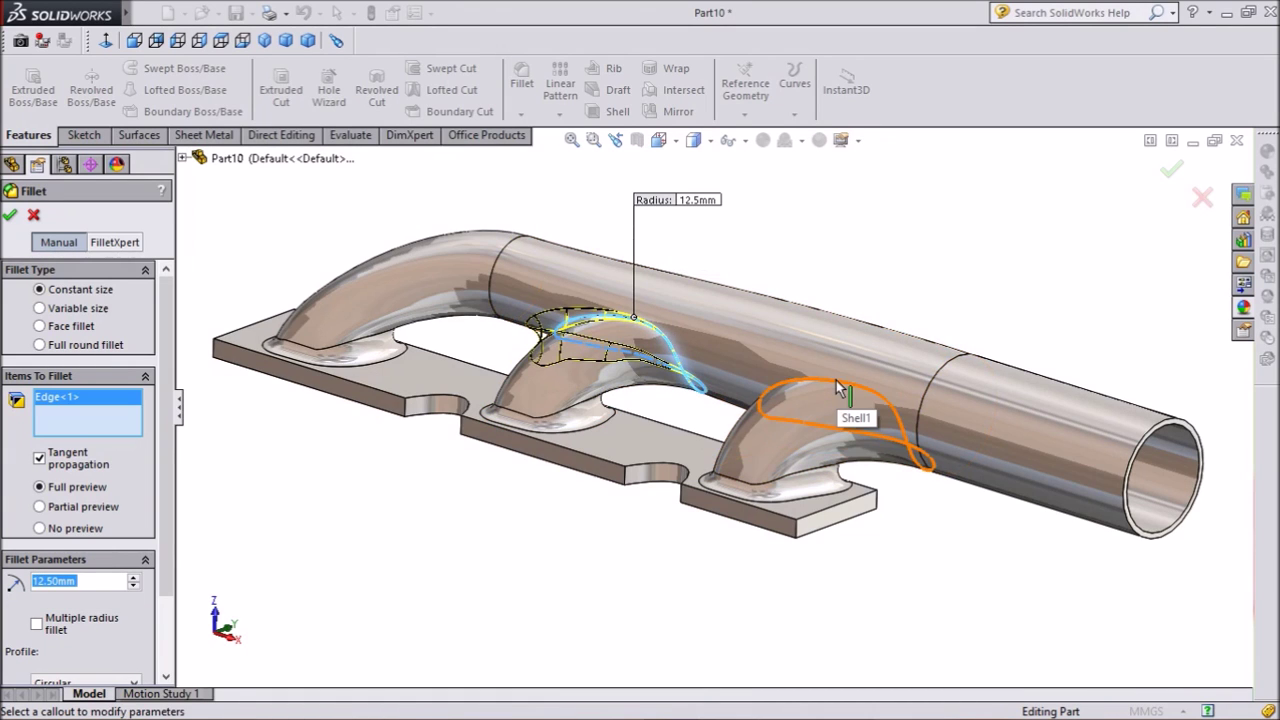
click(838, 388)
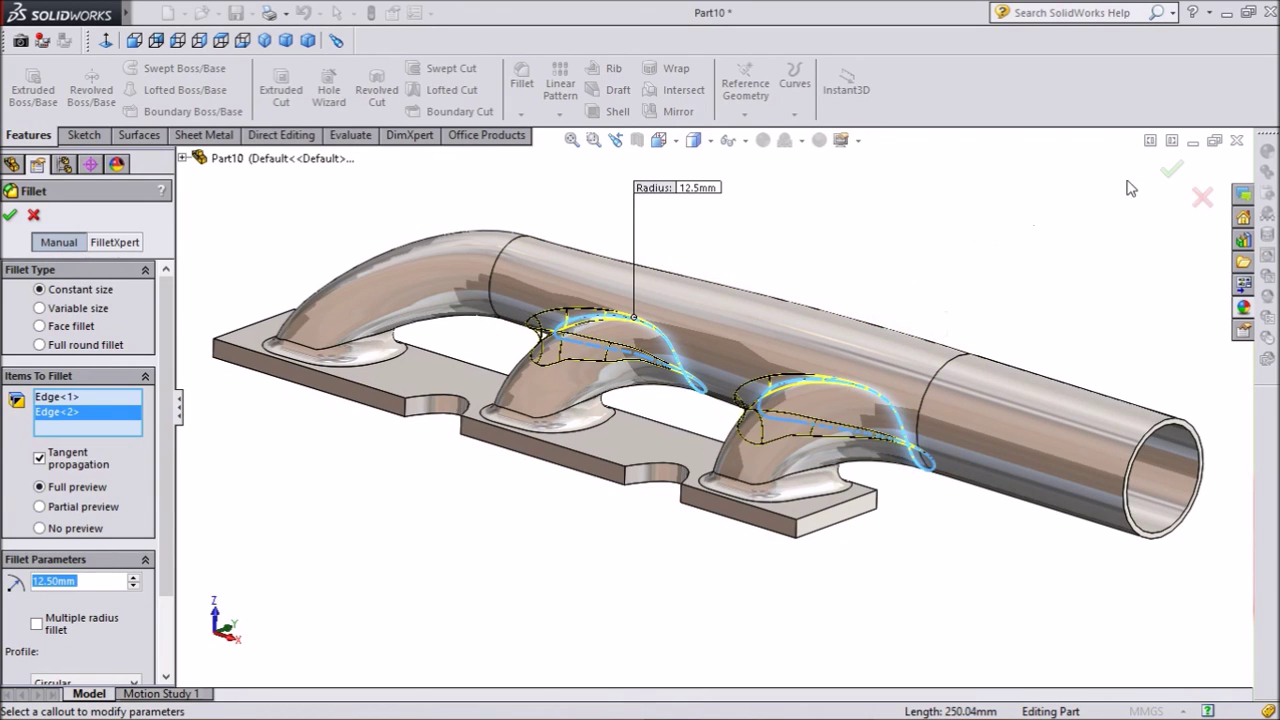
click(1171, 172)
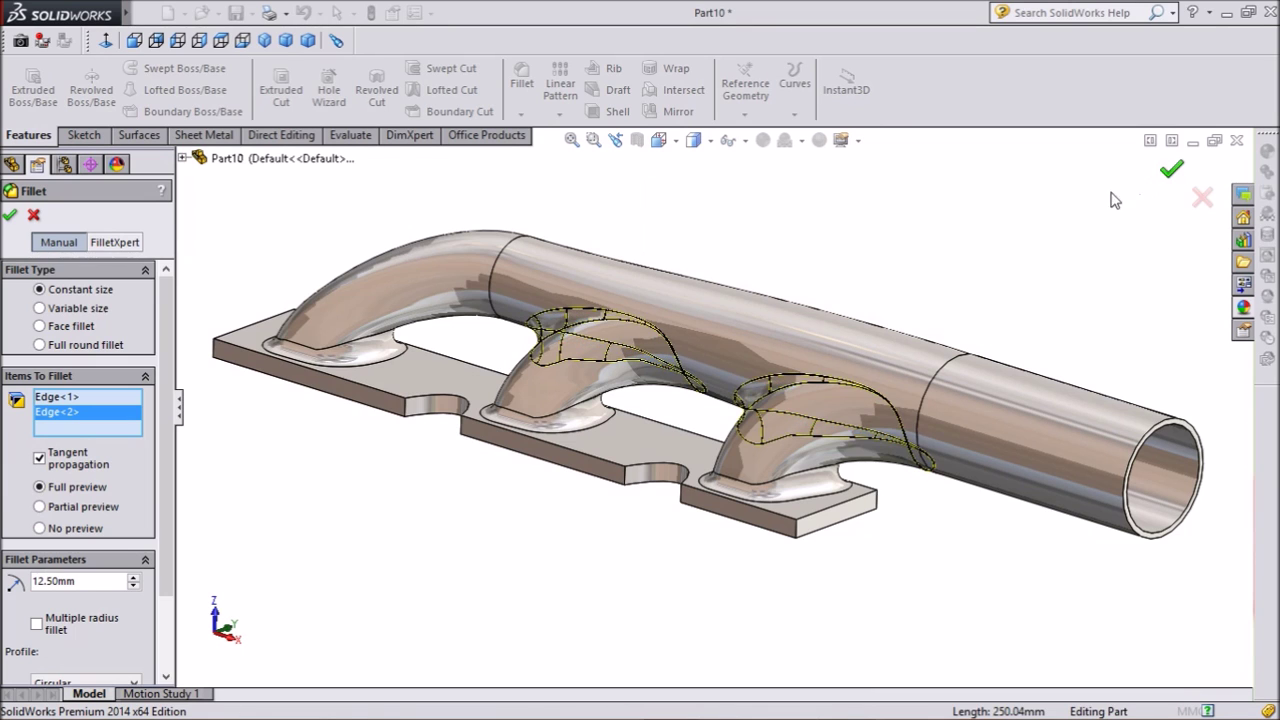
Round the edges of the flange plate's upper face with a 3.5 mm constant-size fillet
click(522, 90)
text(3.5)
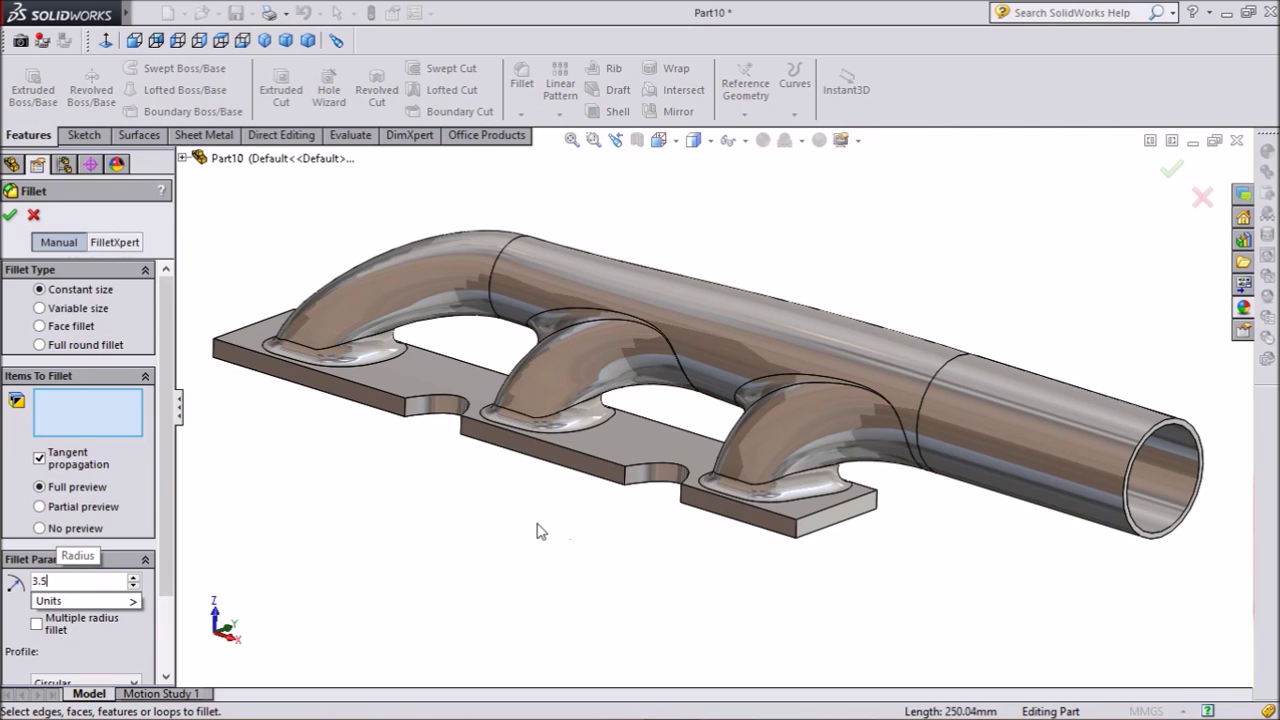
key(Return)
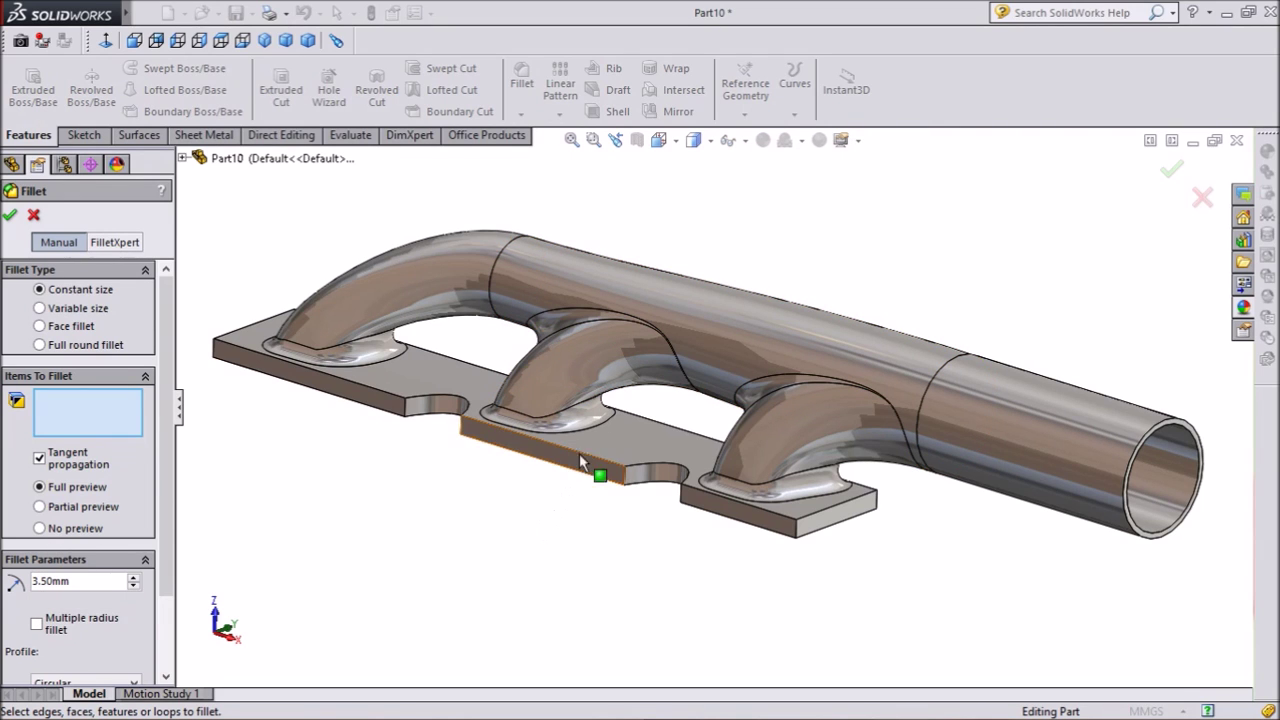
click(637, 445)
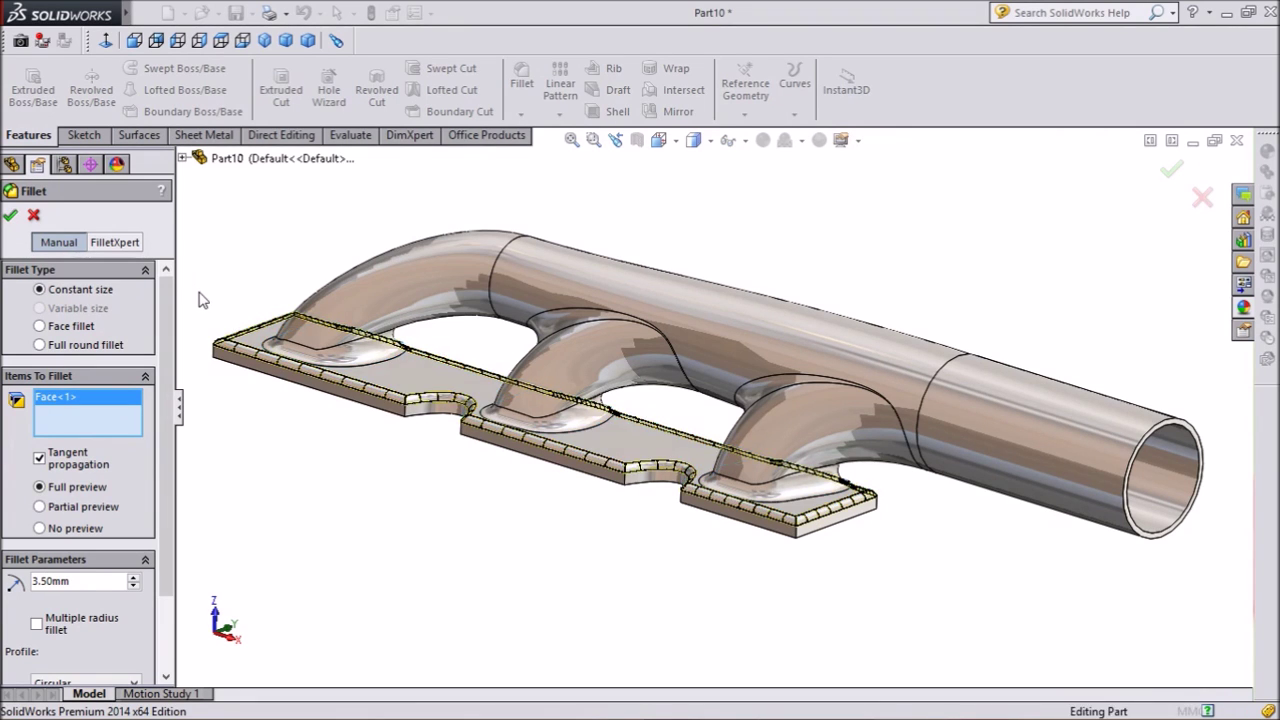
right_click(247, 310)
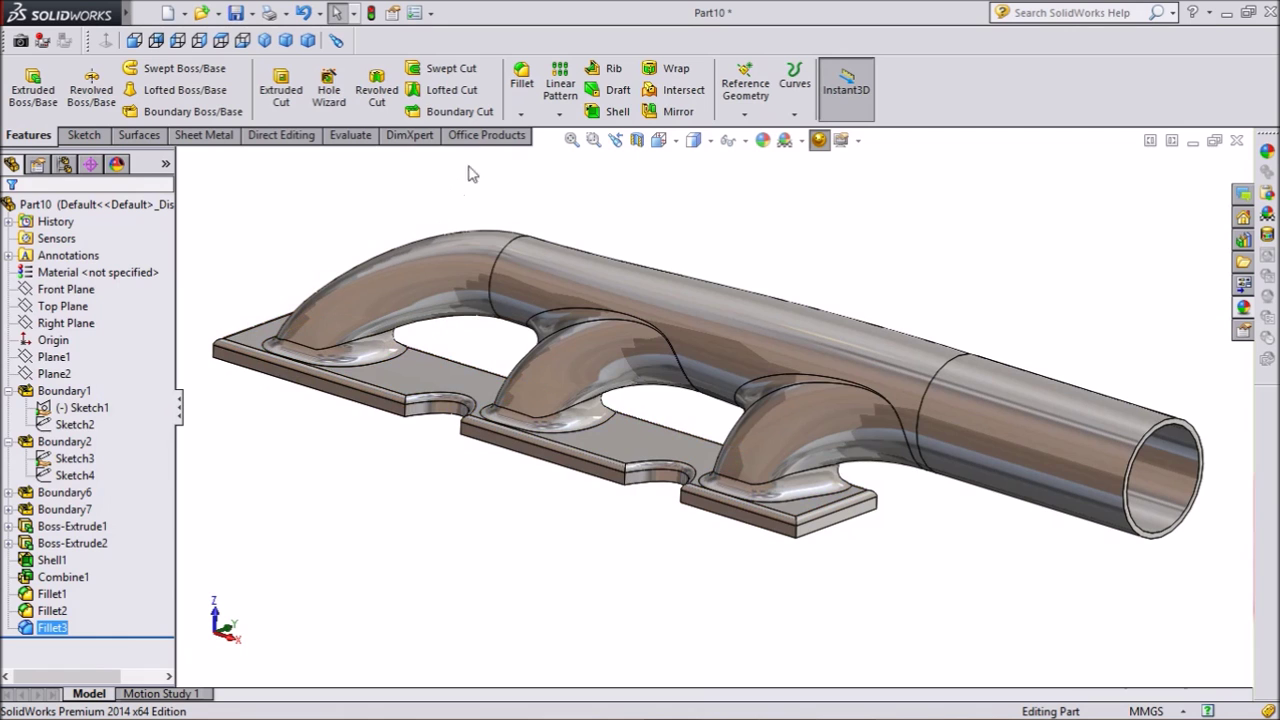
Start a 12.5 mm fillet on the two vertical corner edges at the flange plate's end nearest the open tube end
click(520, 90)
text(12.5)
scroll(797, 545, down, 4)
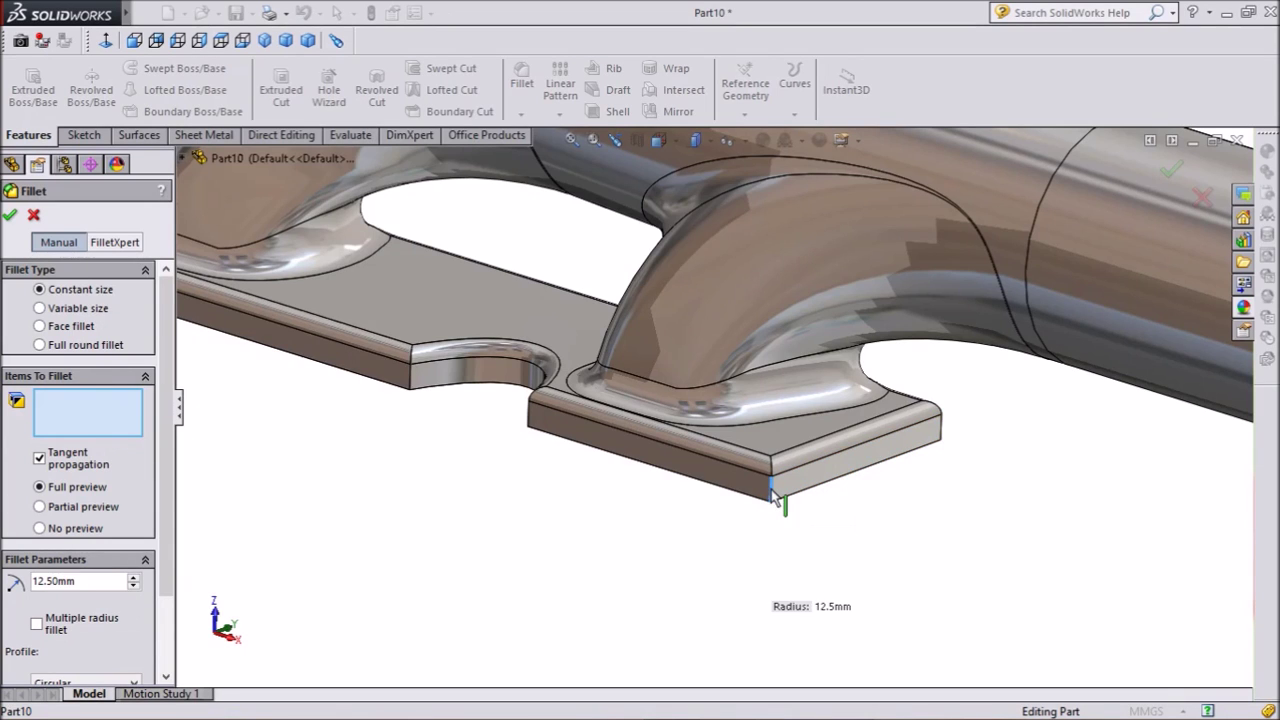
click(773, 495)
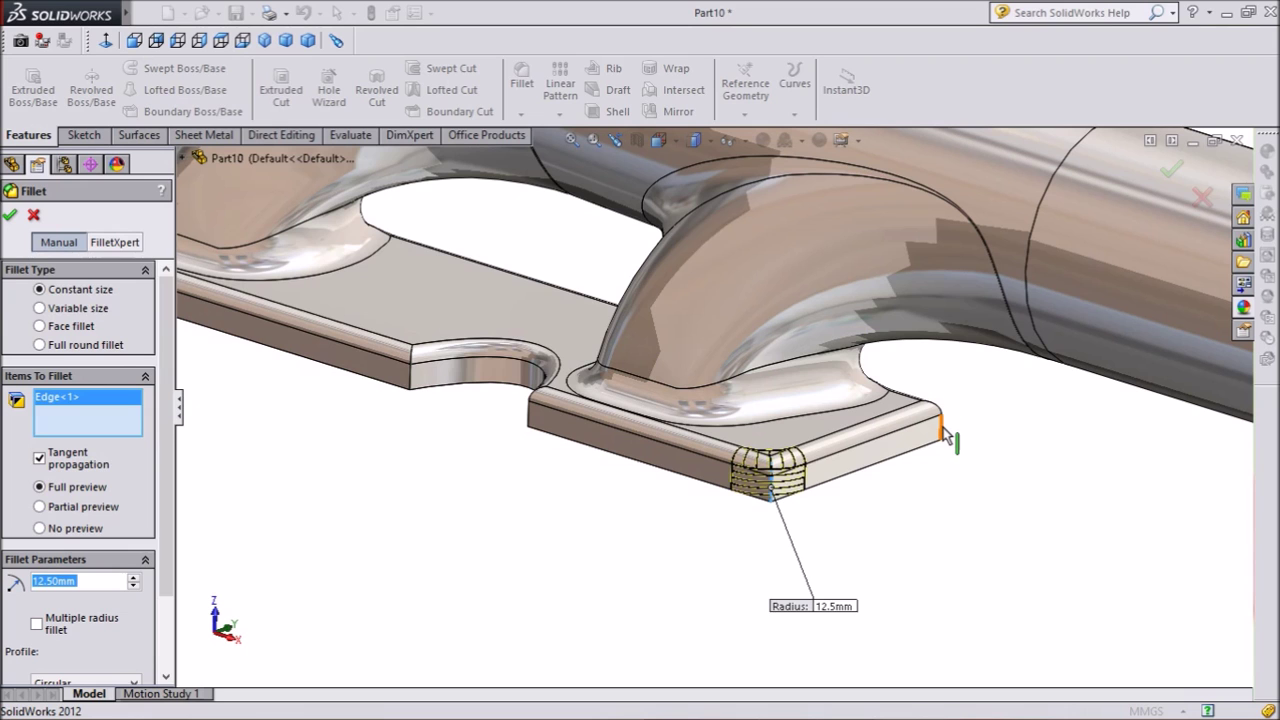
click(943, 430)
Add the two vertical corner edges at the flange plate's far end to the 12.5 mm fillet and complete it
key(f)
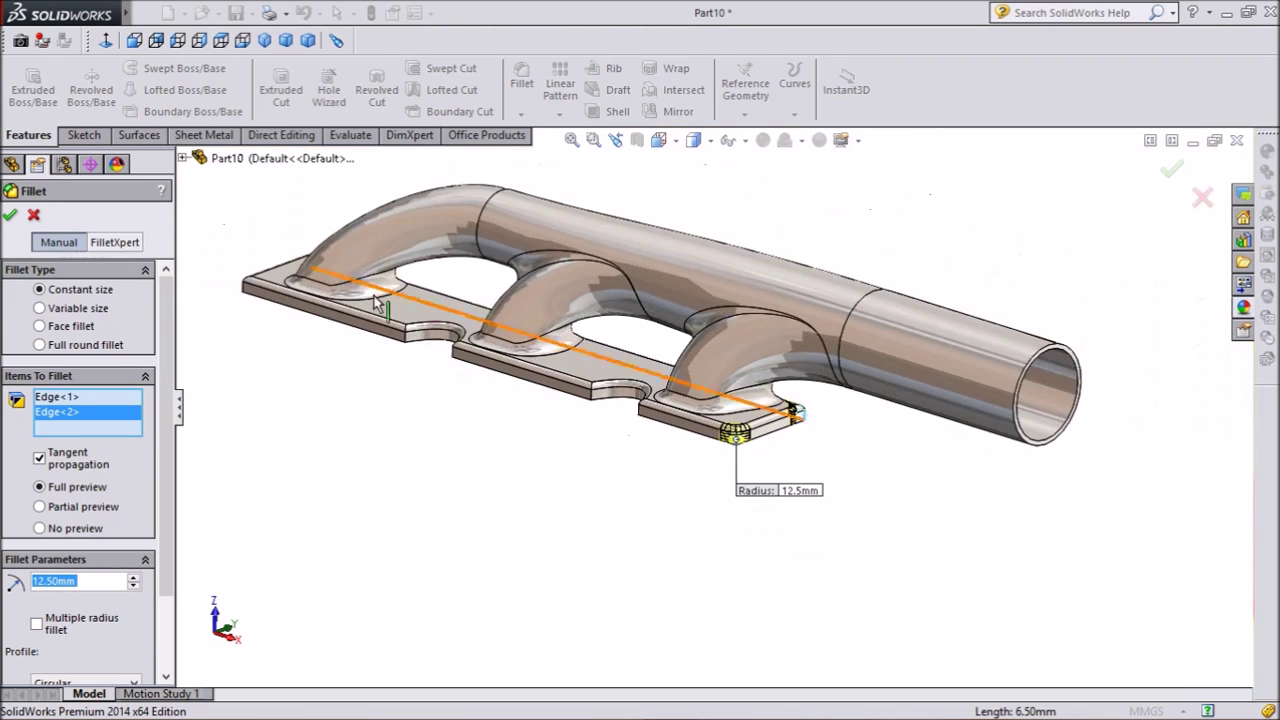
scroll(330, 320, down, 8)
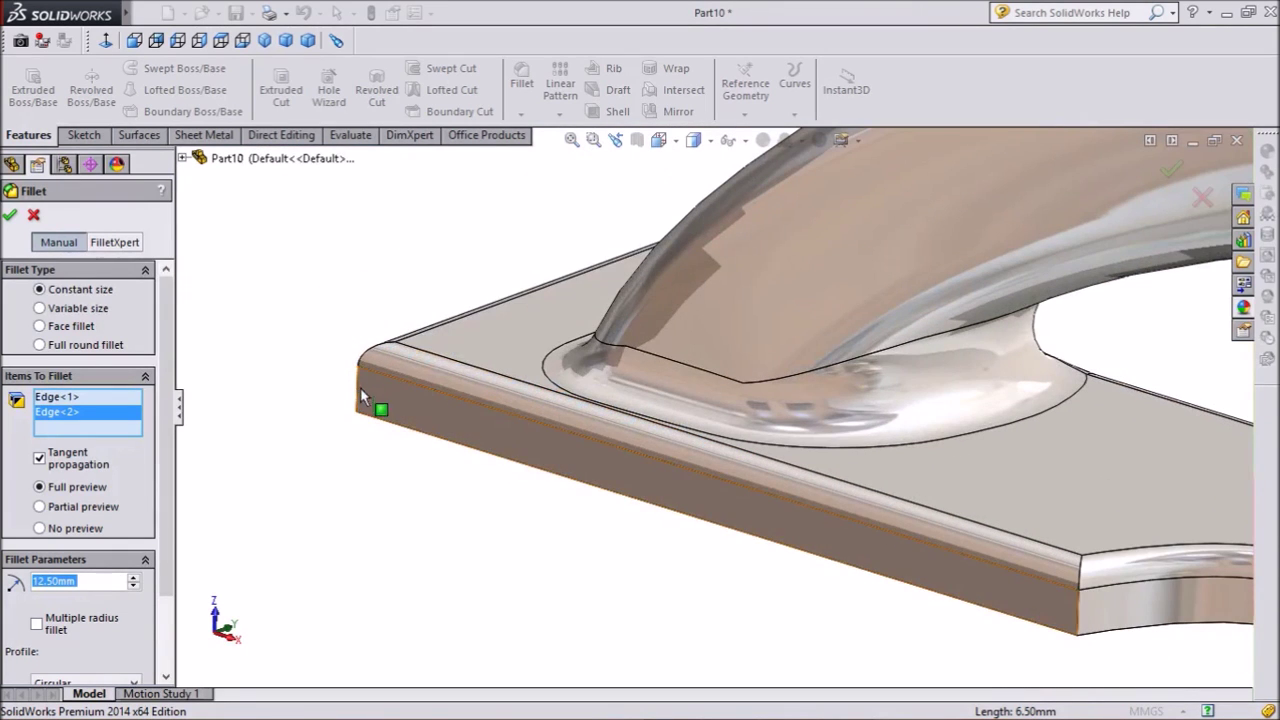
click(358, 402)
scroll(370, 415, up, 2)
scroll(370, 415, up, 2)
middle_drag(467, 296, 640, 380)
scroll(640, 380, down, 2)
middle_drag(686, 268, 627, 325)
click(627, 325)
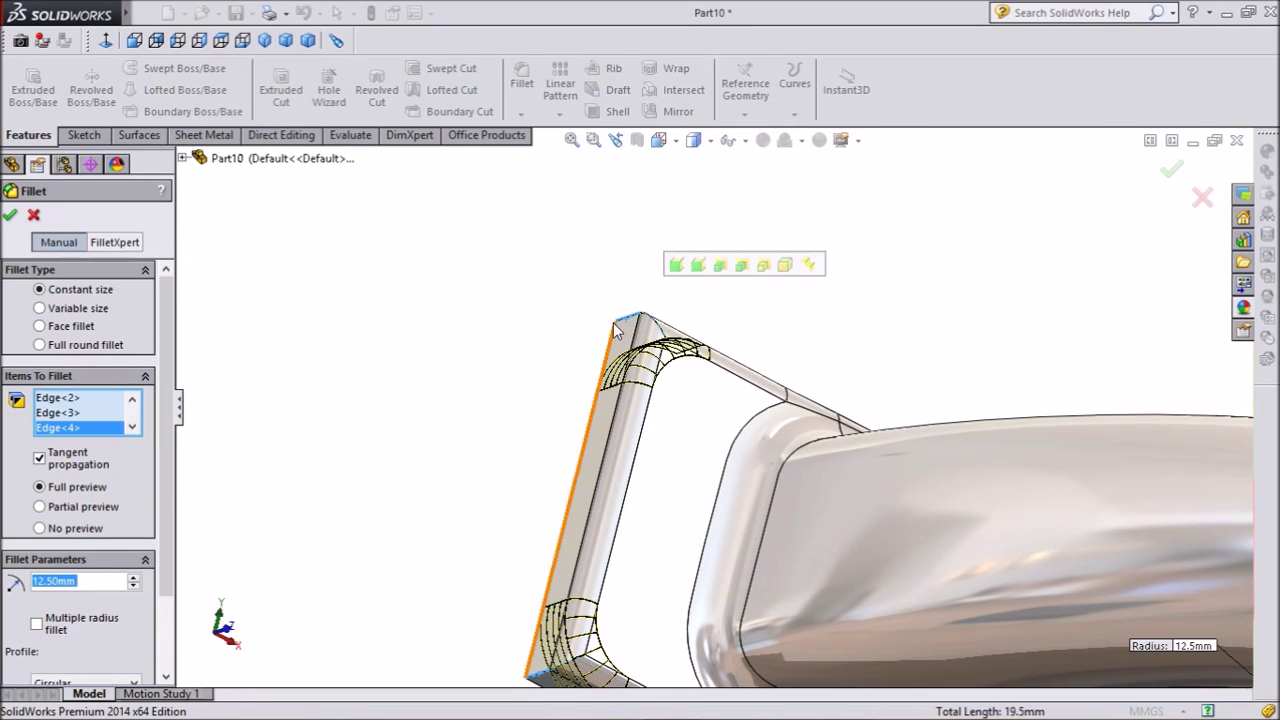
scroll(505, 344, up, 5)
scroll(700, 420, up, 1)
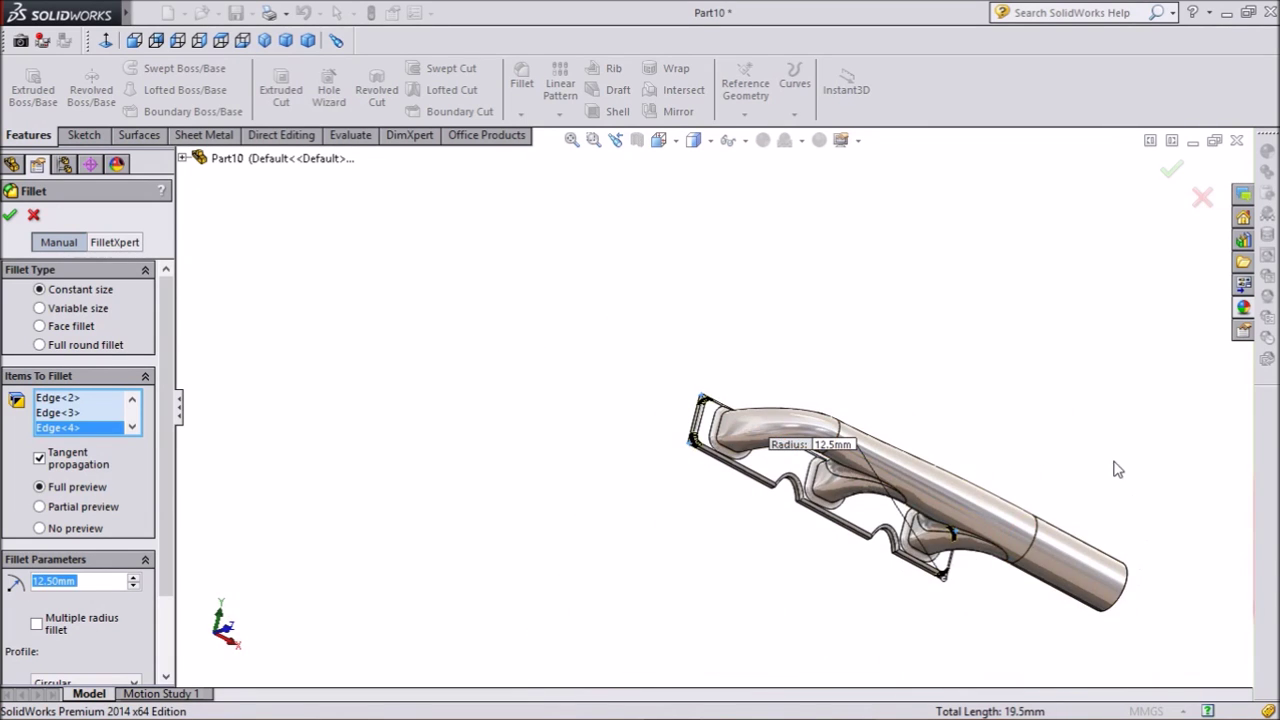
middle_drag(1118, 470, 1046, 400)
scroll(1000, 572, down, 3)
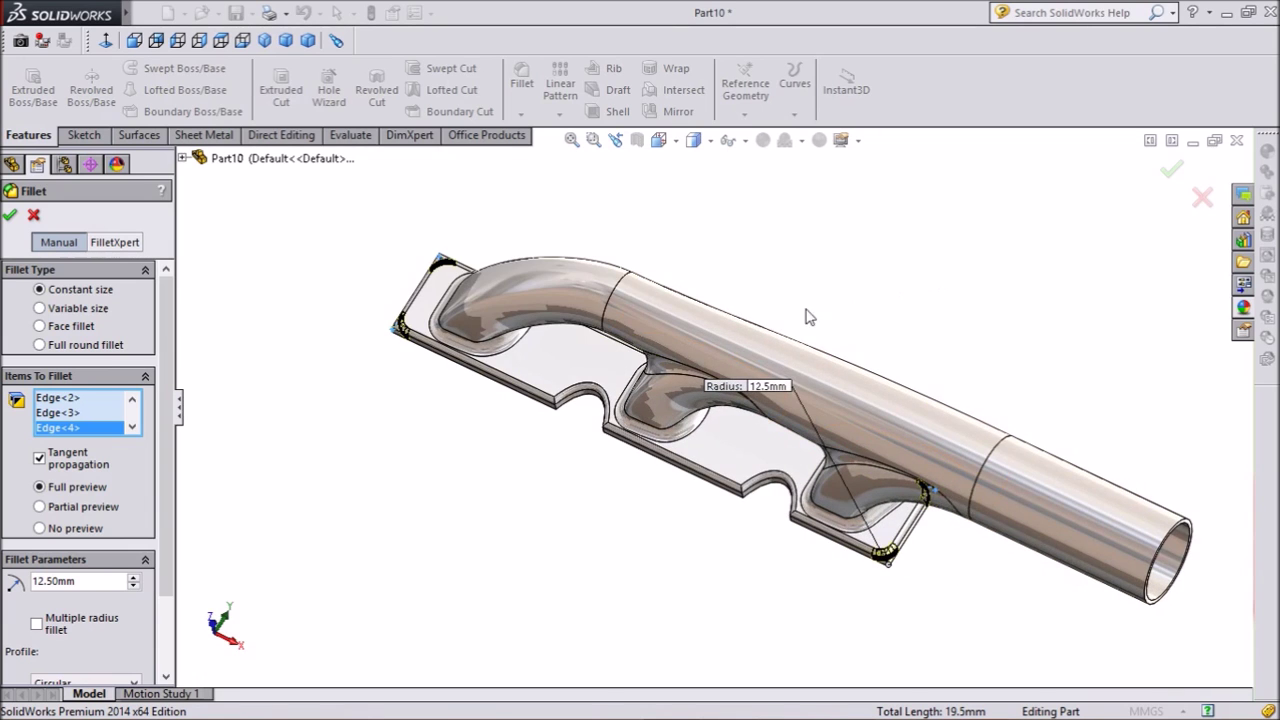
middle_drag(593, 541, 632, 436)
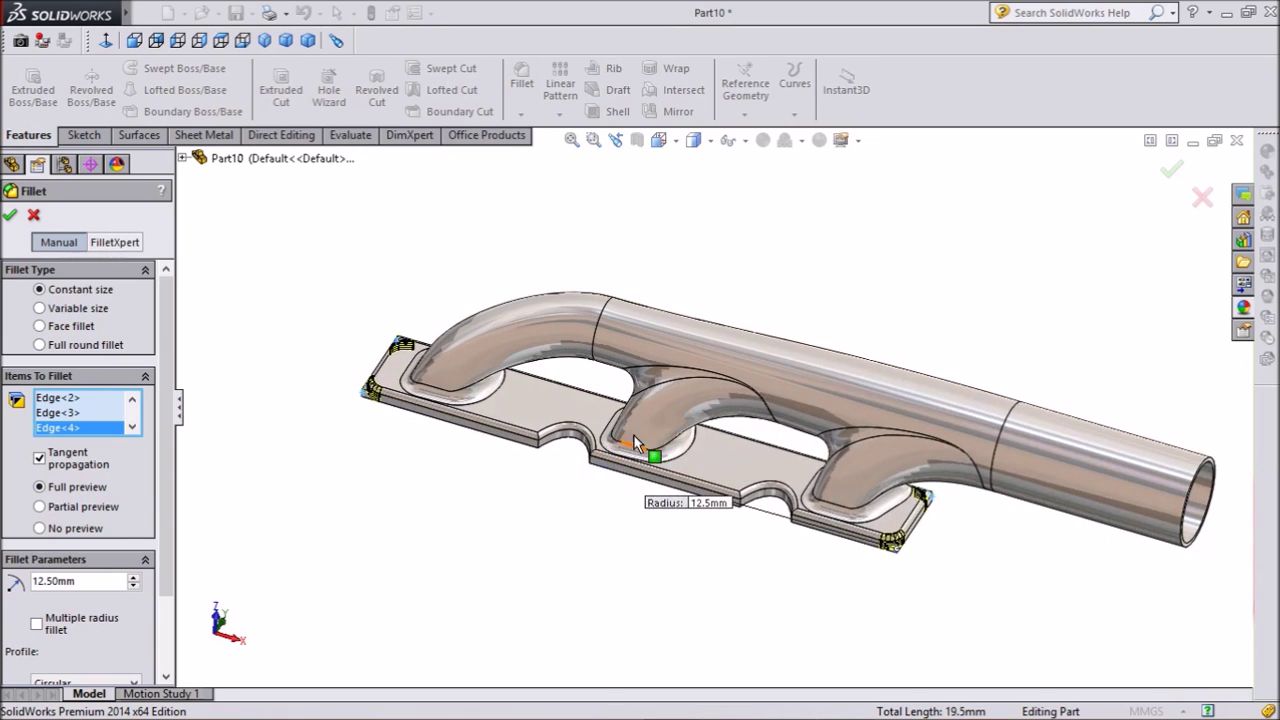
scroll(634, 436, down, 2)
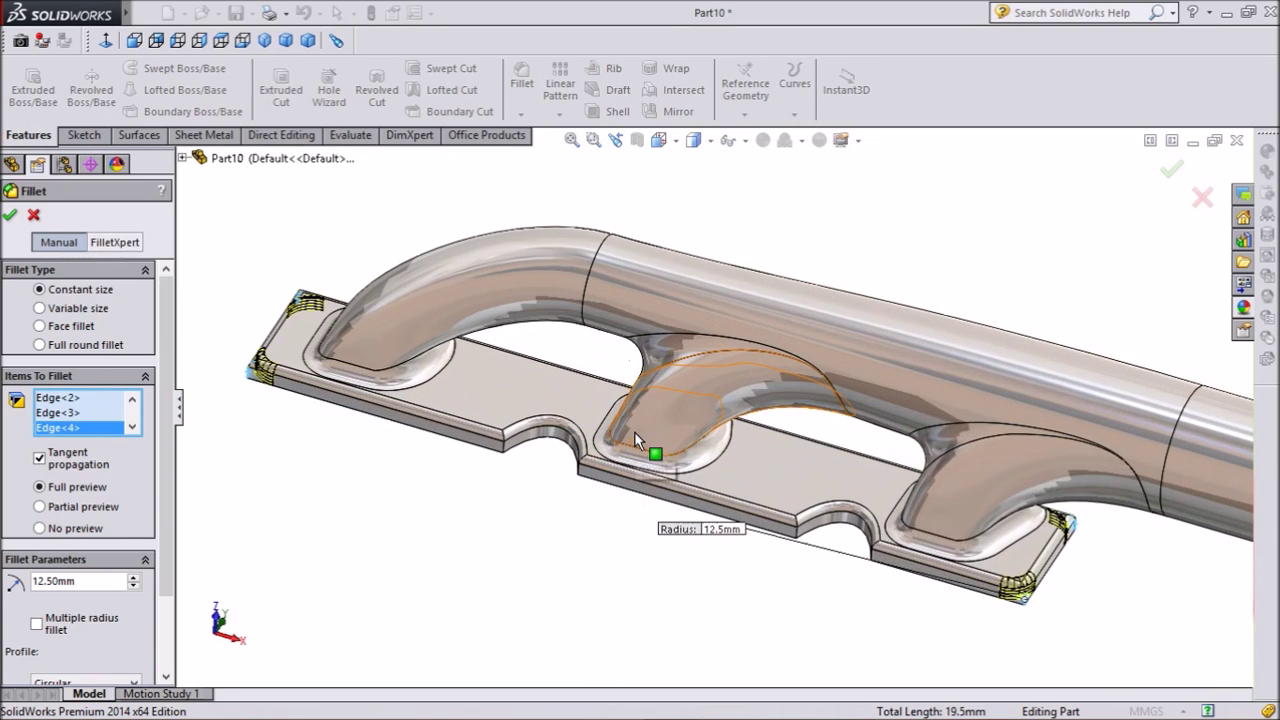
click(1172, 172)
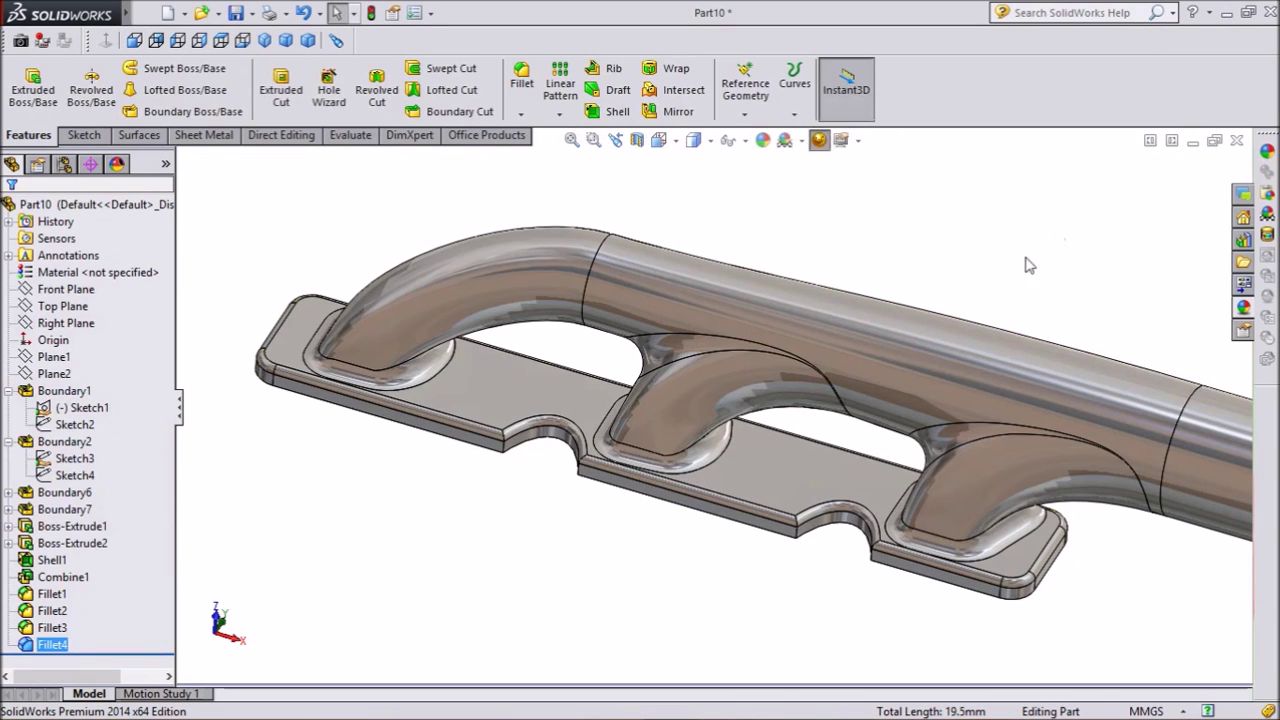
scroll(968, 282, up, 3)
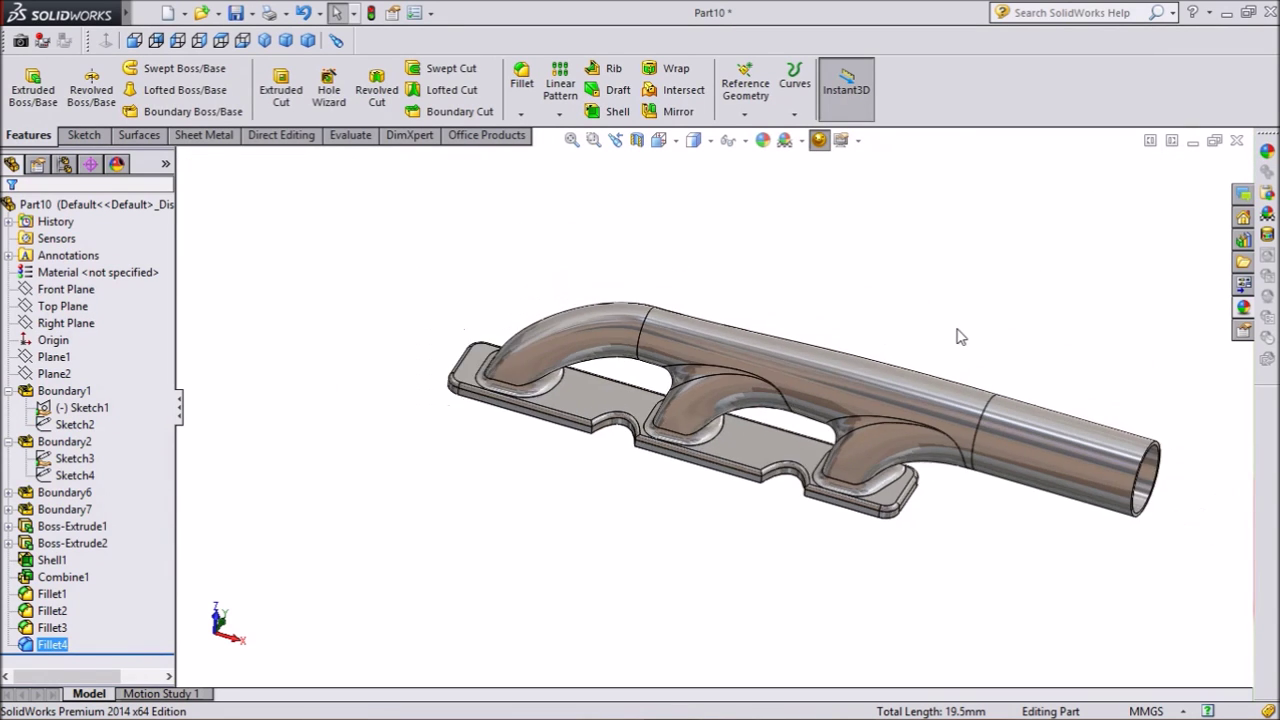
scroll(958, 340, up, 1)
middle_drag(773, 484, 711, 583)
scroll(877, 417, down, 2)
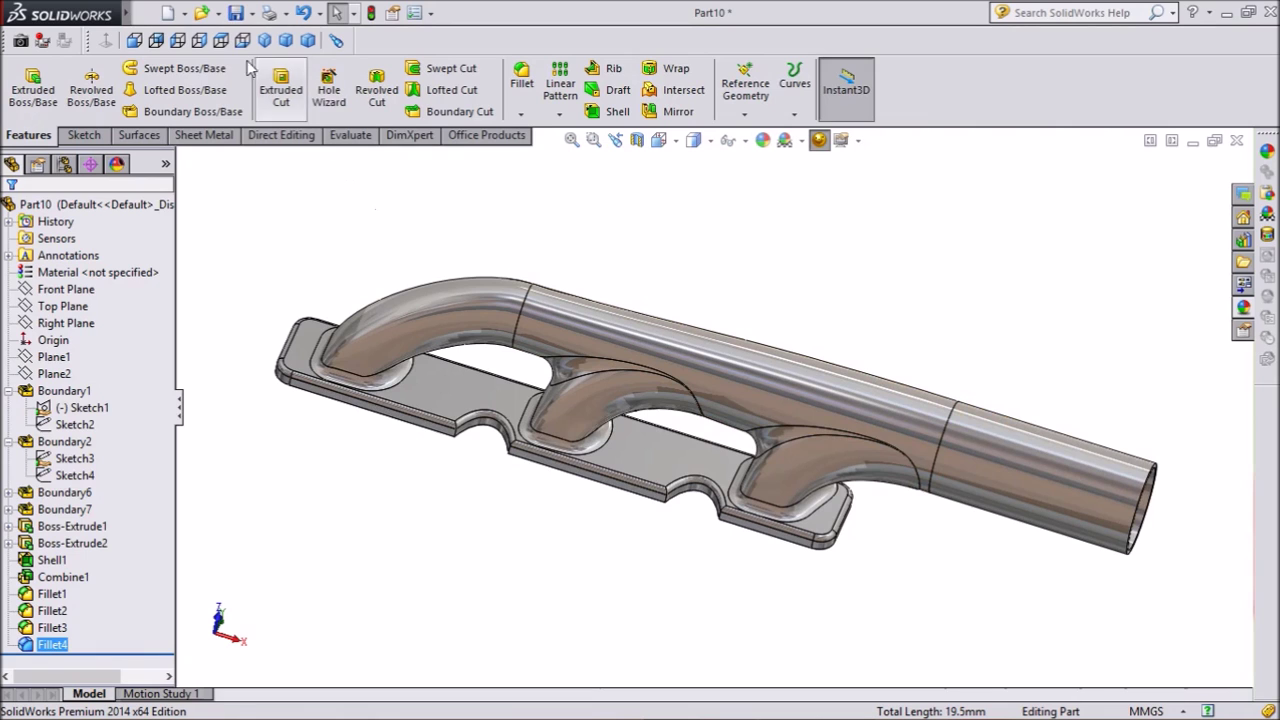
mouse_move(130, 14)
click(210, 13)
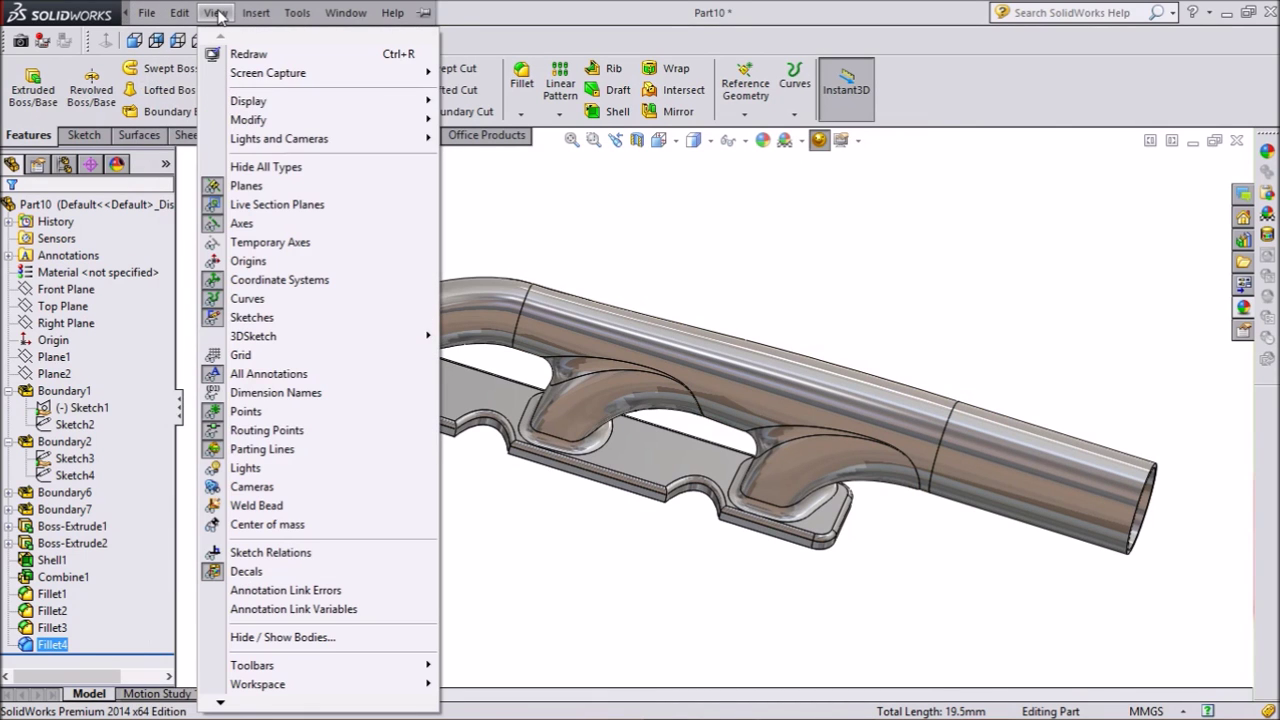
click(505, 226)
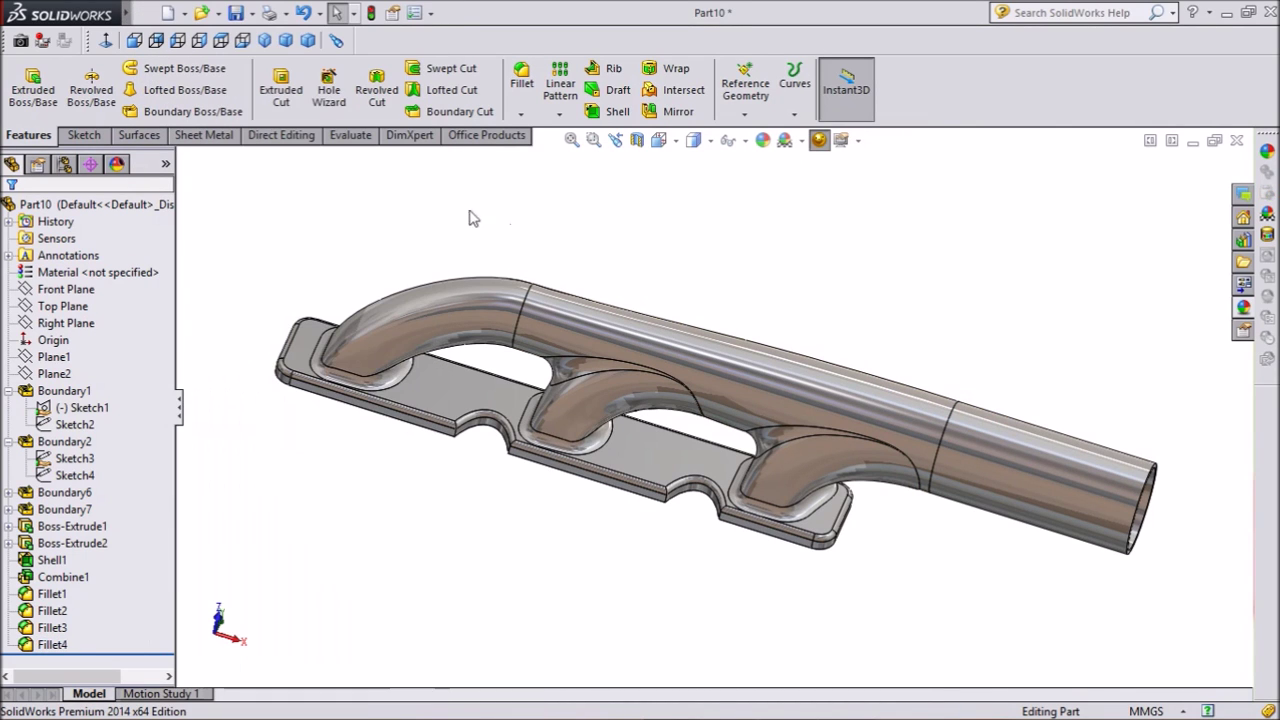
Save the part to the Desktop under the file name part1
click(254, 13)
click(277, 49)
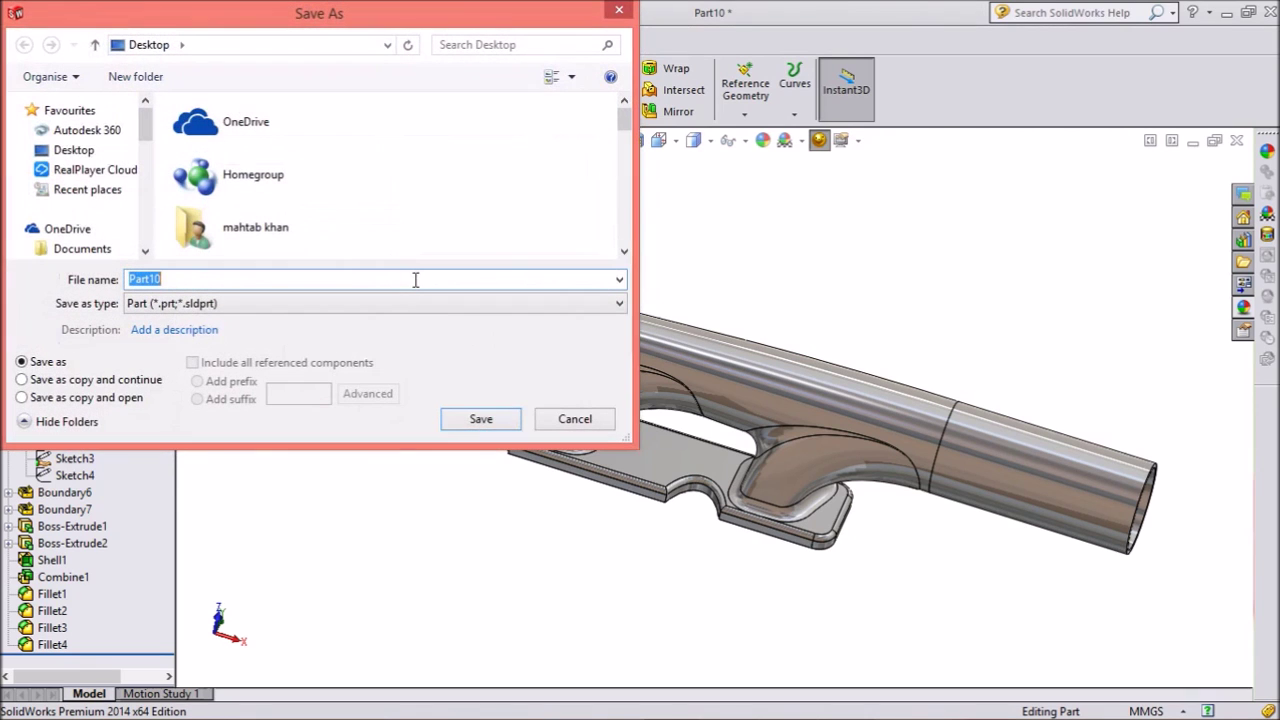
text(pa)
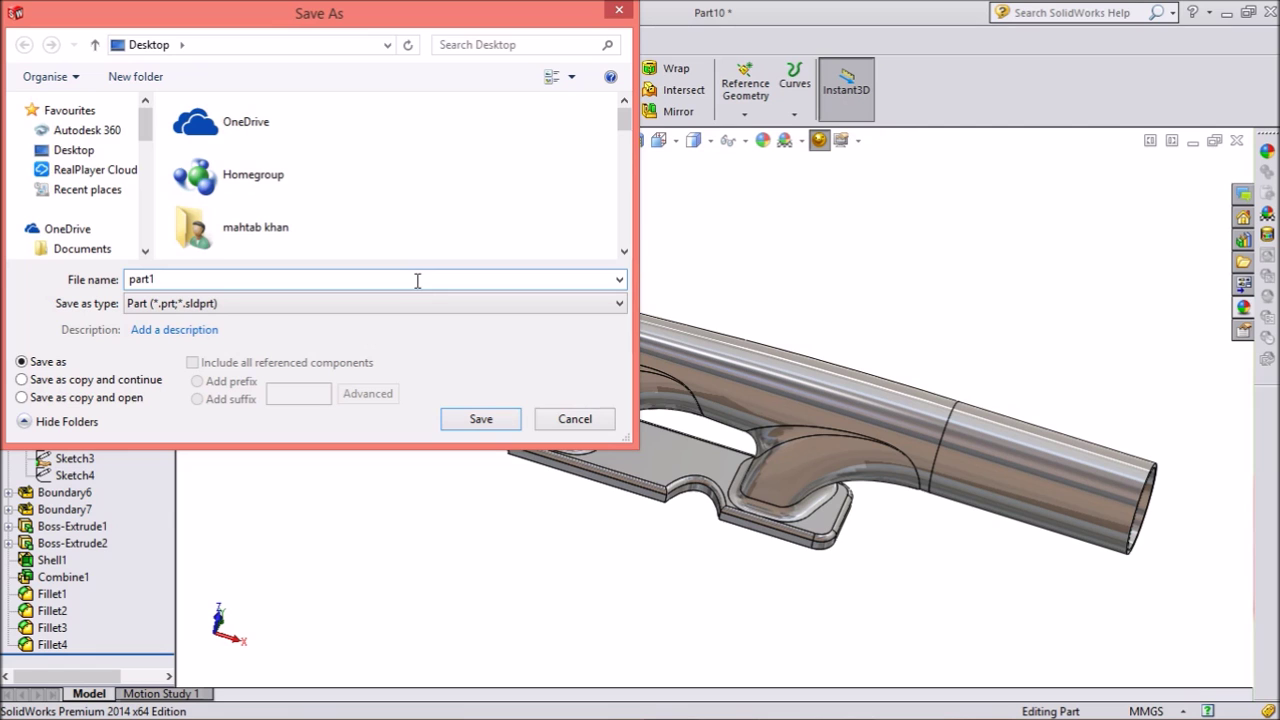
click(481, 418)
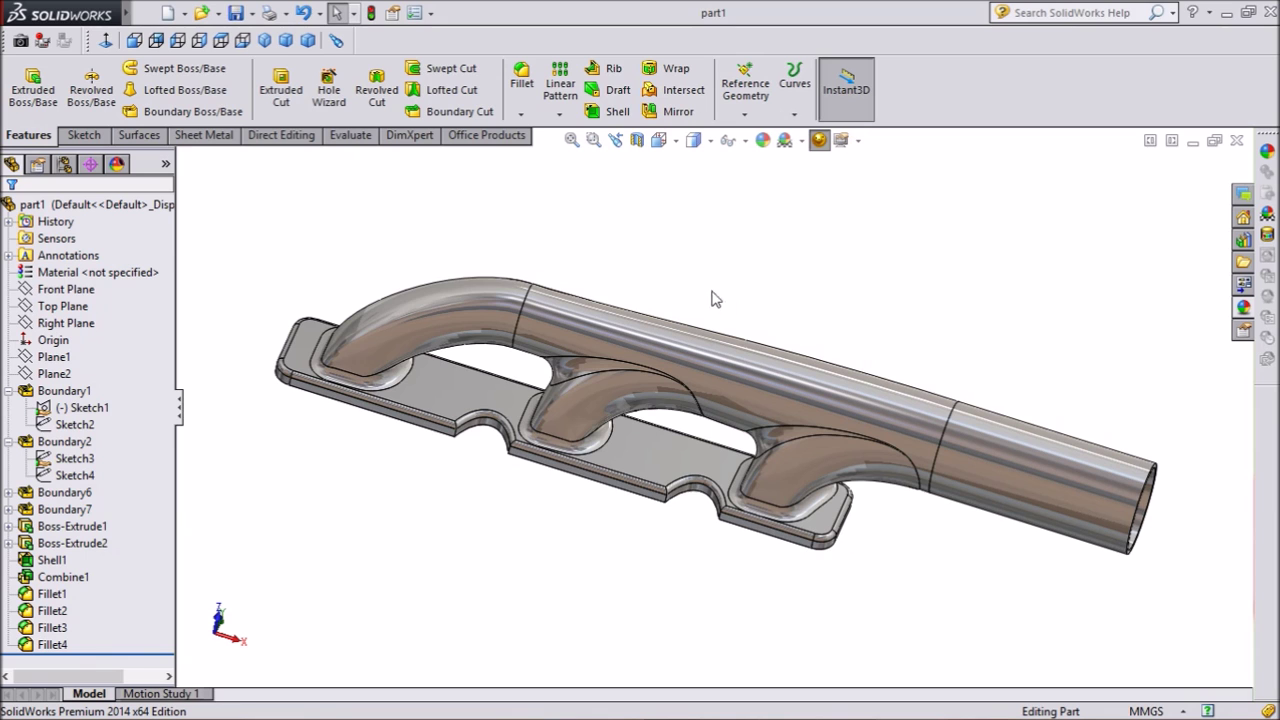
Create a mirrored version of the part in a new file about the flange plate's long side face between the notches, keeping the default transfer options
scroll(577, 490, down, 2)
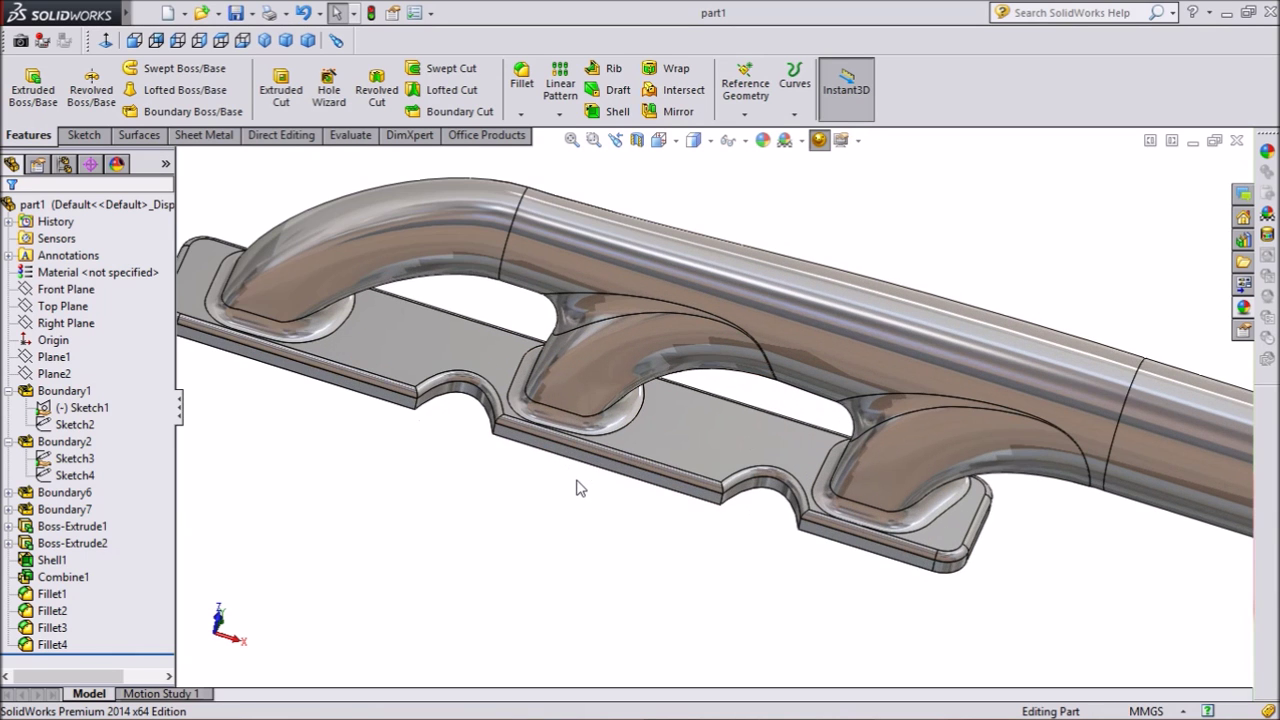
click(588, 468)
scroll(590, 470, up, 4)
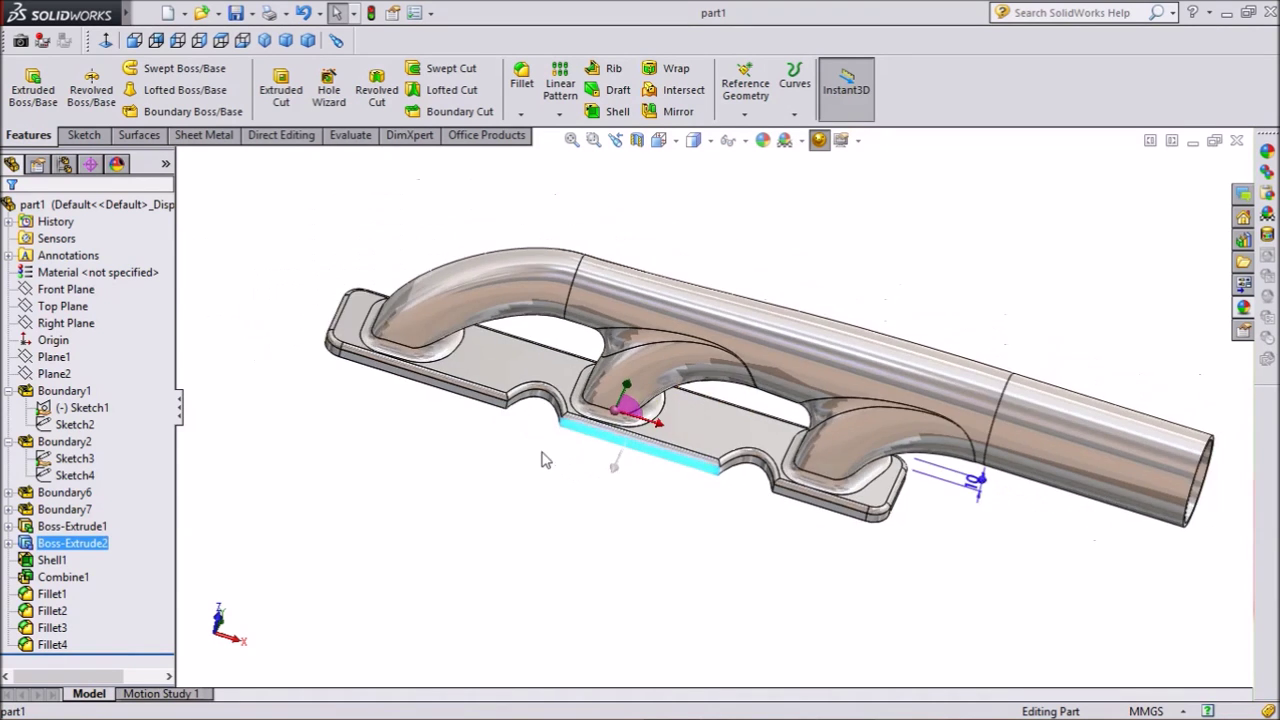
mouse_move(133, 13)
click(179, 13)
mouse_move(217, 17)
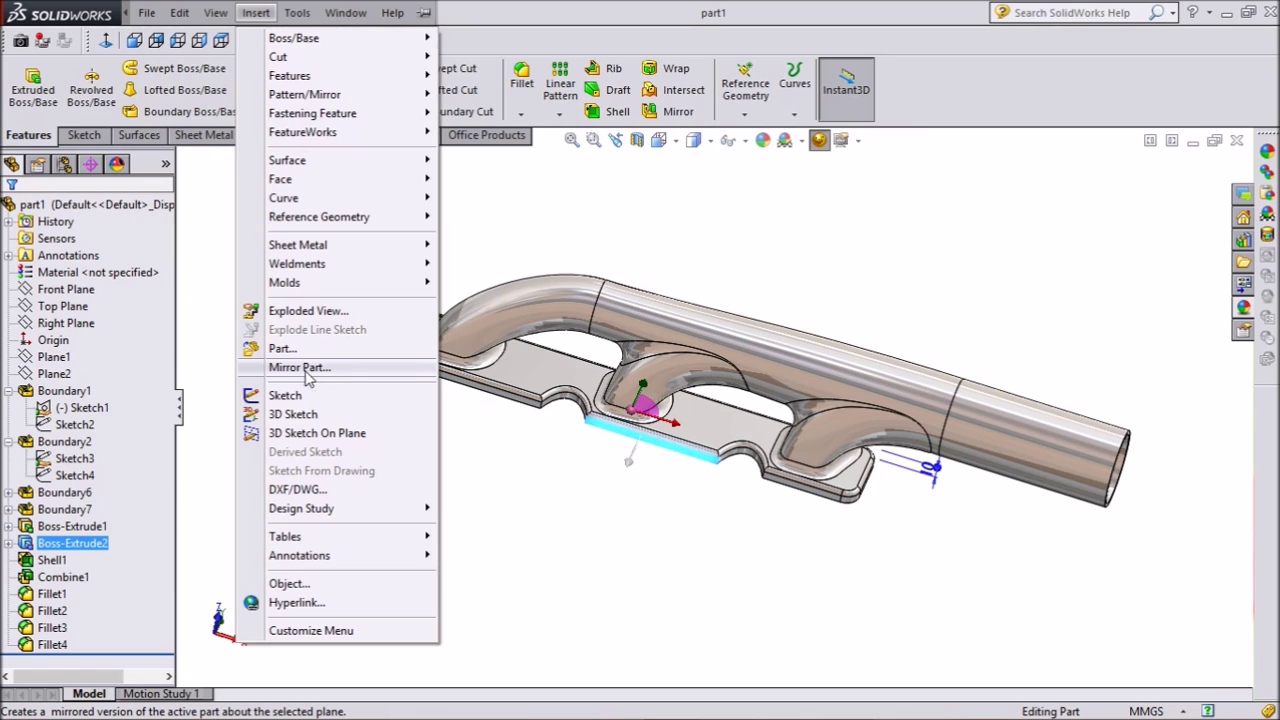
click(300, 367)
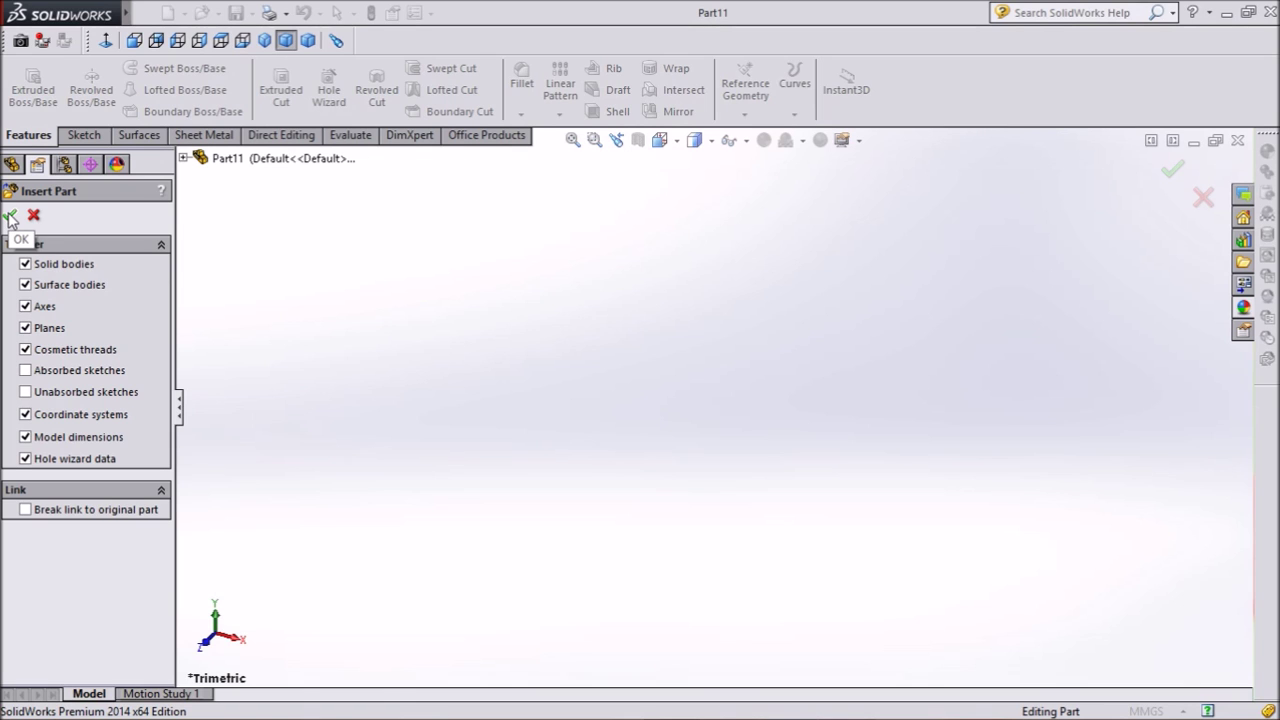
key(Return)
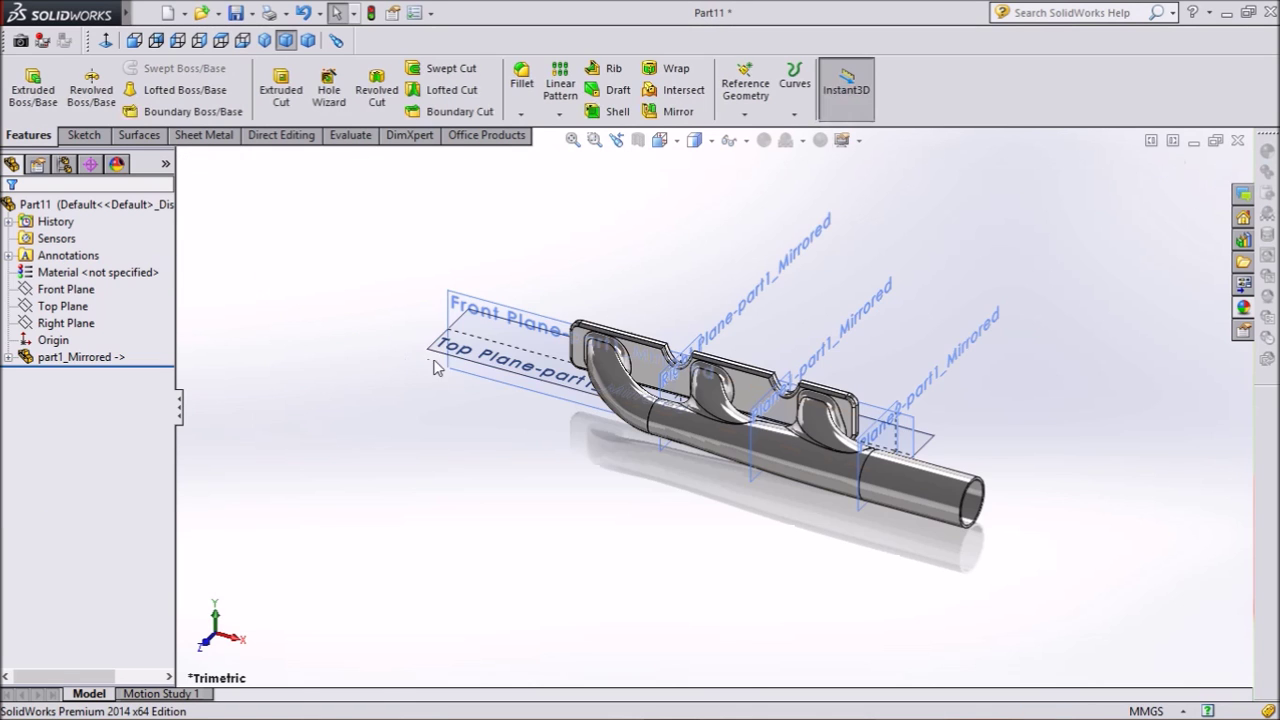
Apply the Plain White scene to the mirrored part
scroll(815, 372, down, 1)
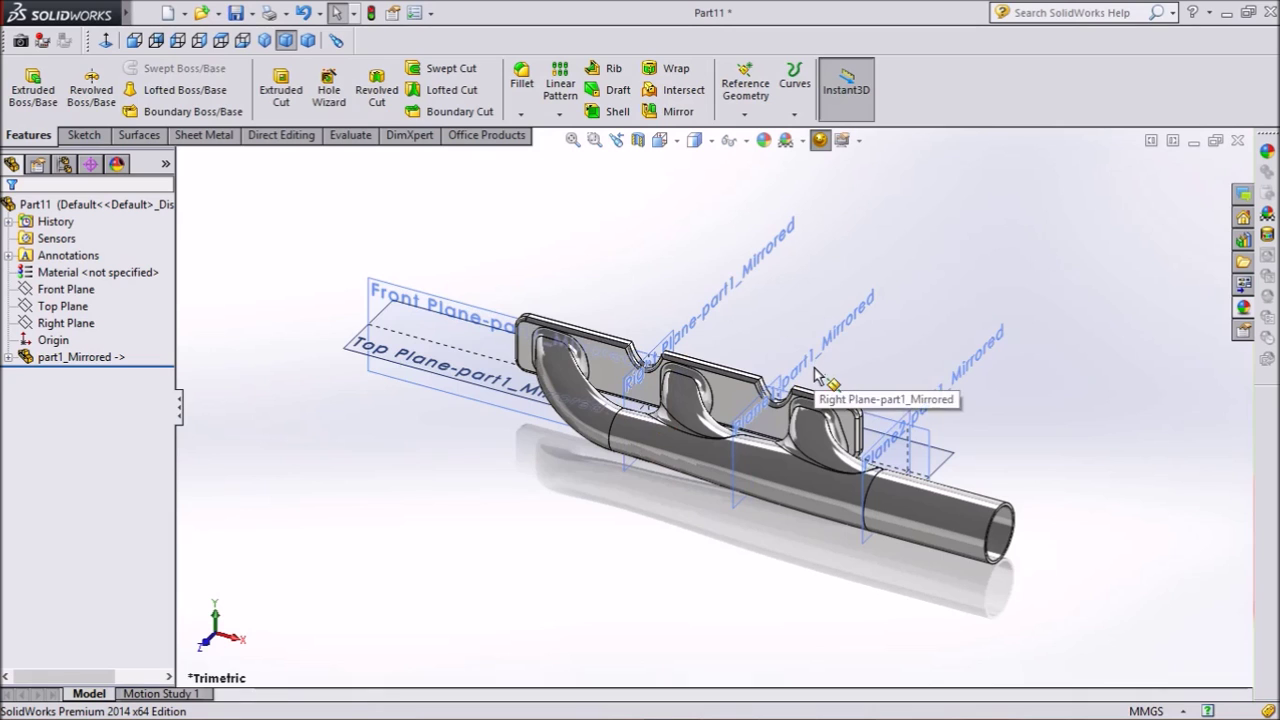
click(806, 142)
click(803, 145)
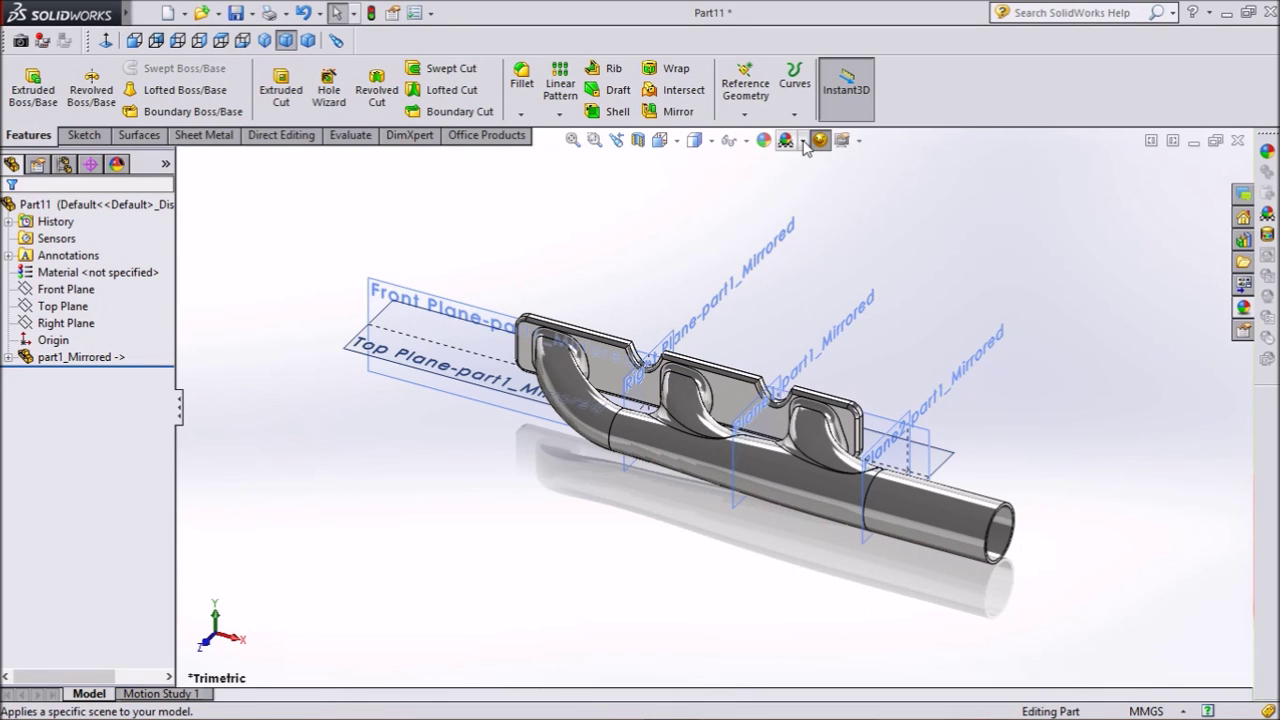
click(806, 142)
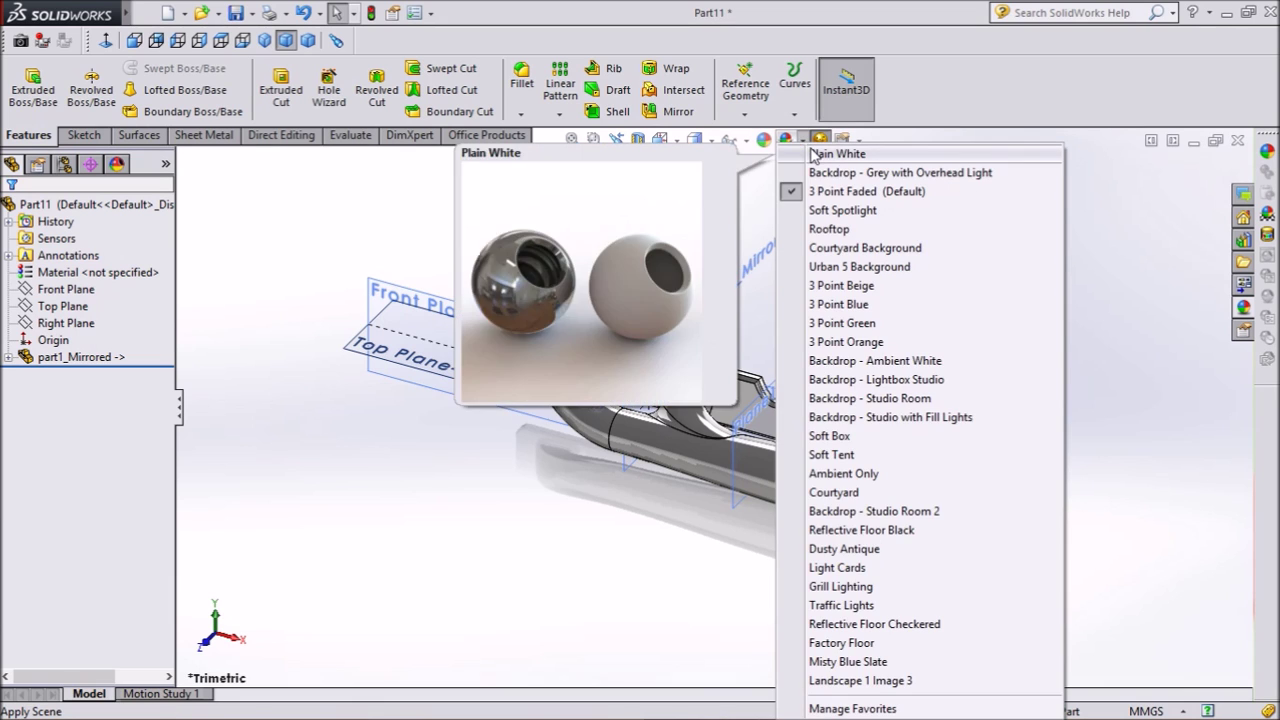
click(832, 150)
Hide the mirrored part's Front Plane and Top Plane
click(555, 345)
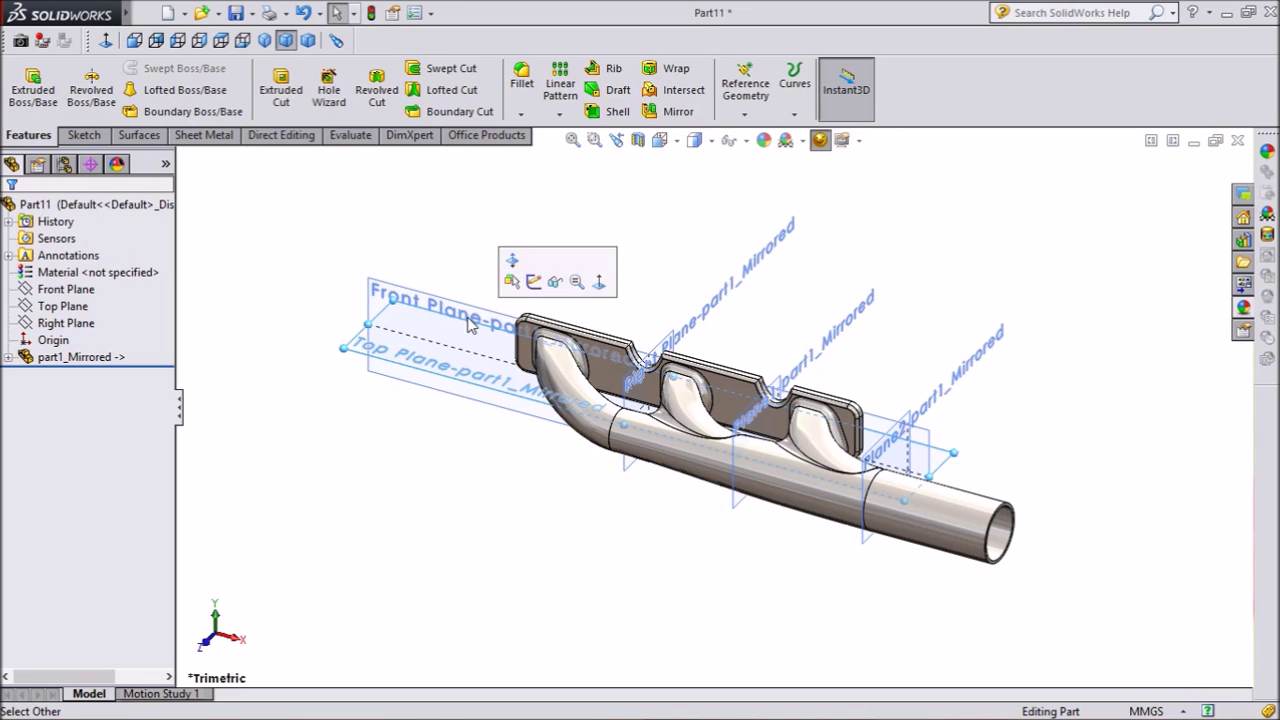
click(446, 253)
click(440, 310)
click(533, 245)
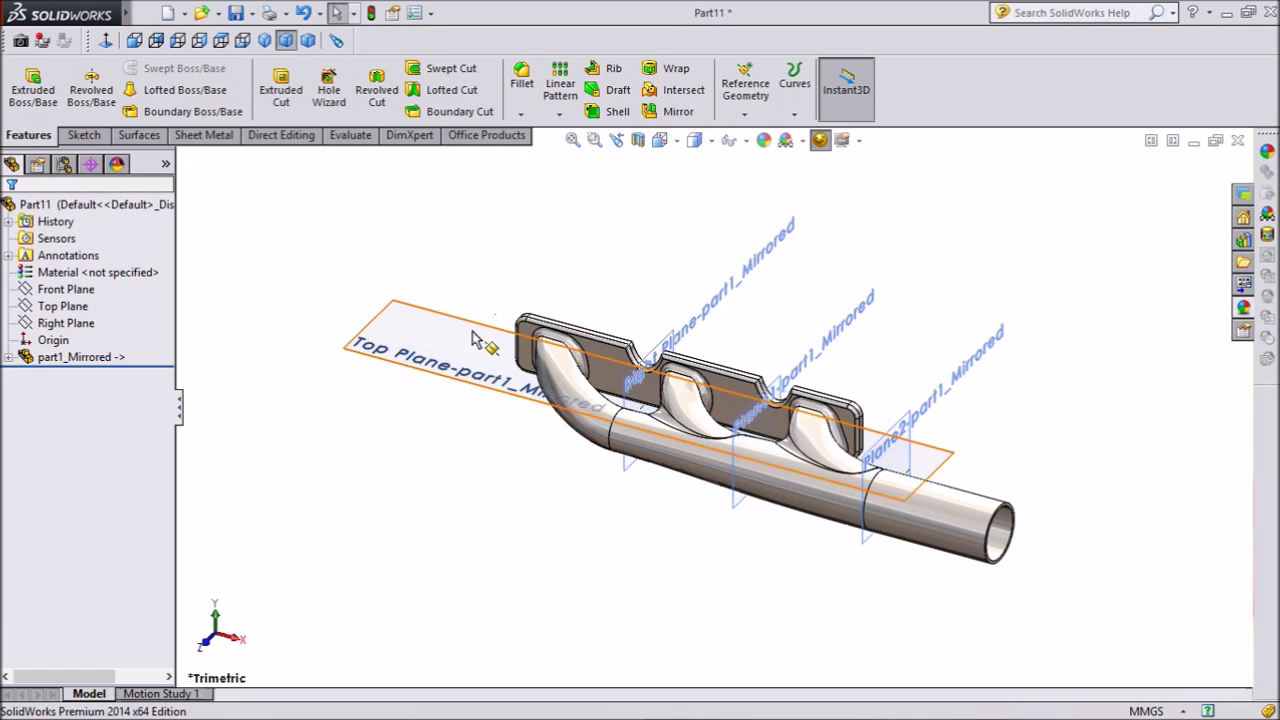
click(465, 341)
click(559, 272)
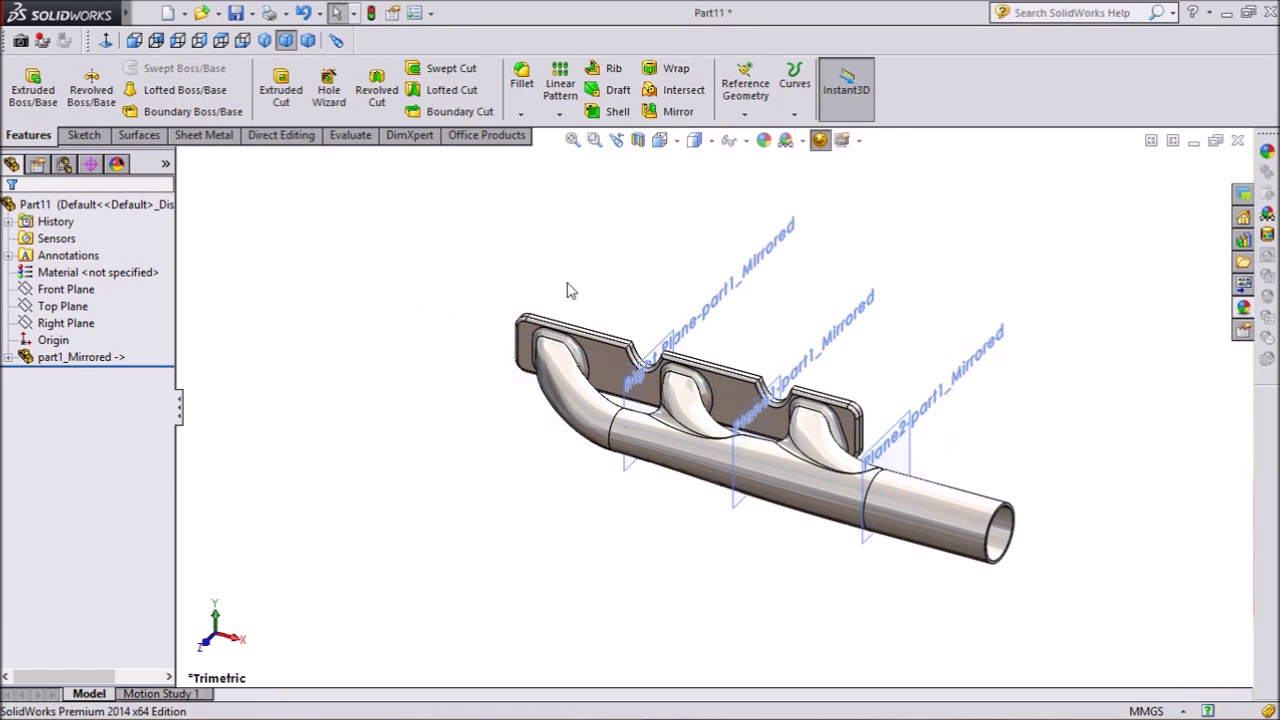
Hide the mirrored part's Right Plane, Plane1 and Plane2
scroll(685, 385, down, 3)
click(661, 343)
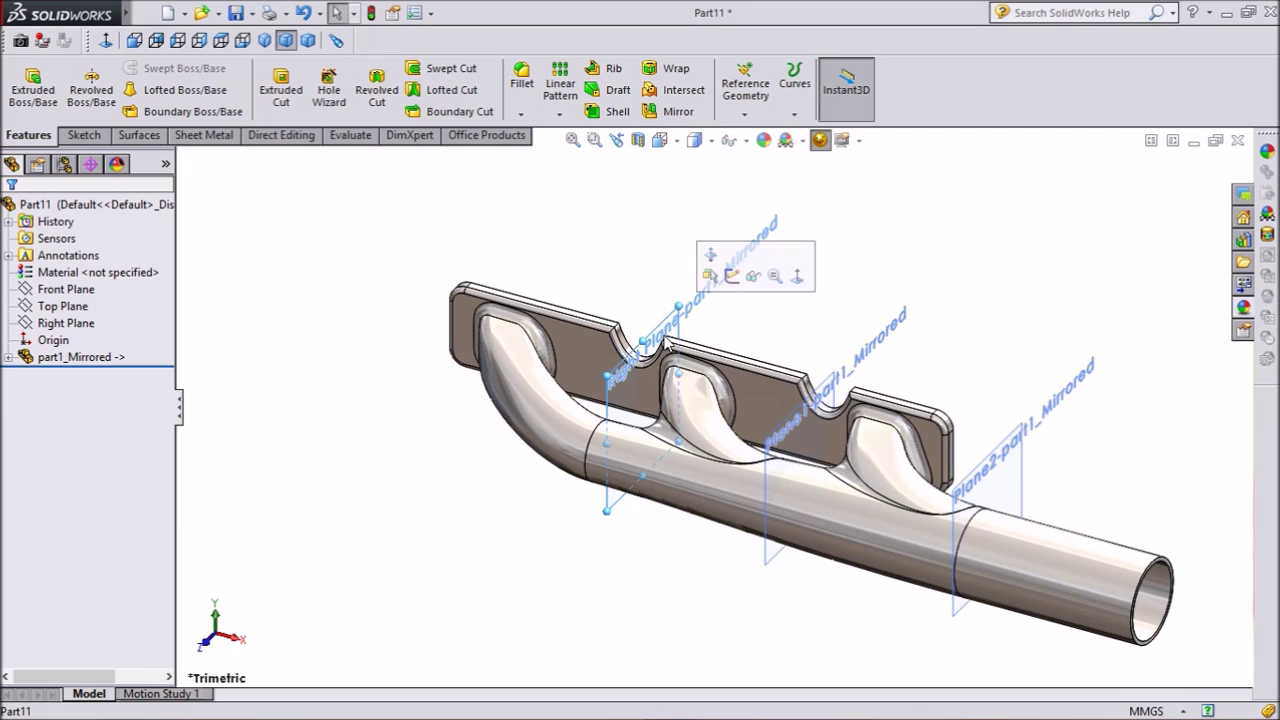
click(785, 330)
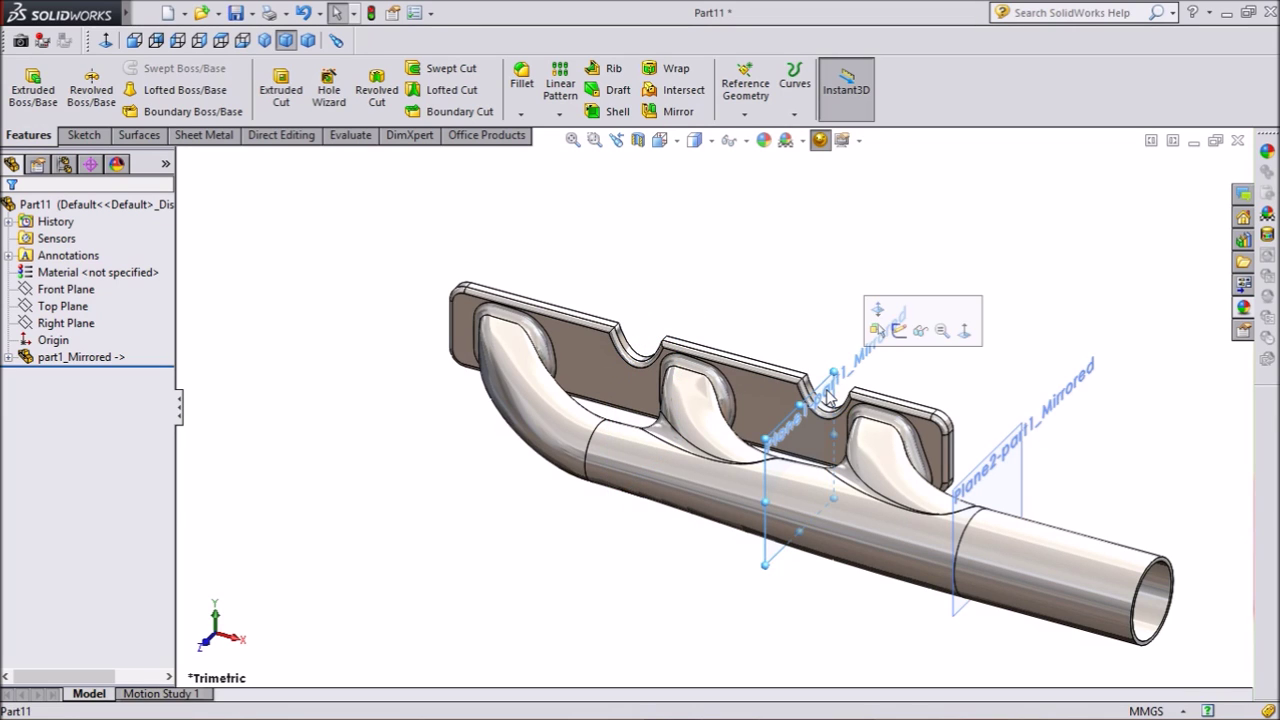
click(922, 333)
click(1008, 461)
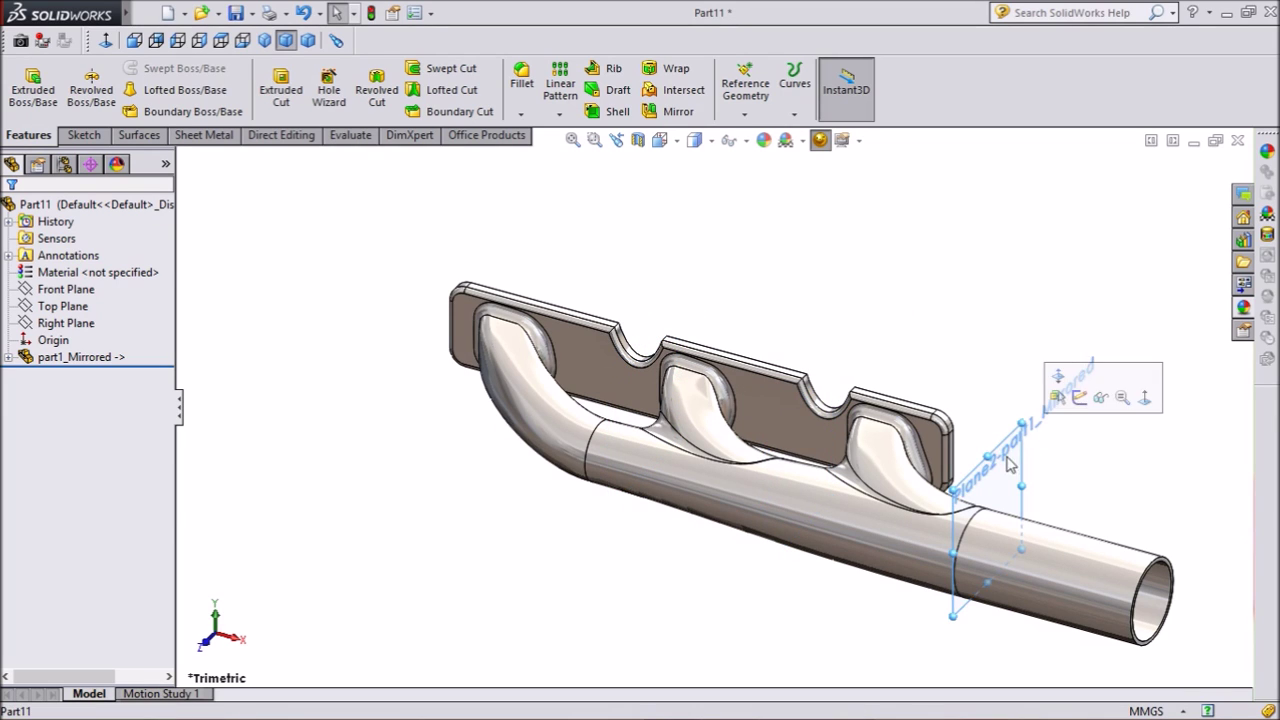
click(1101, 398)
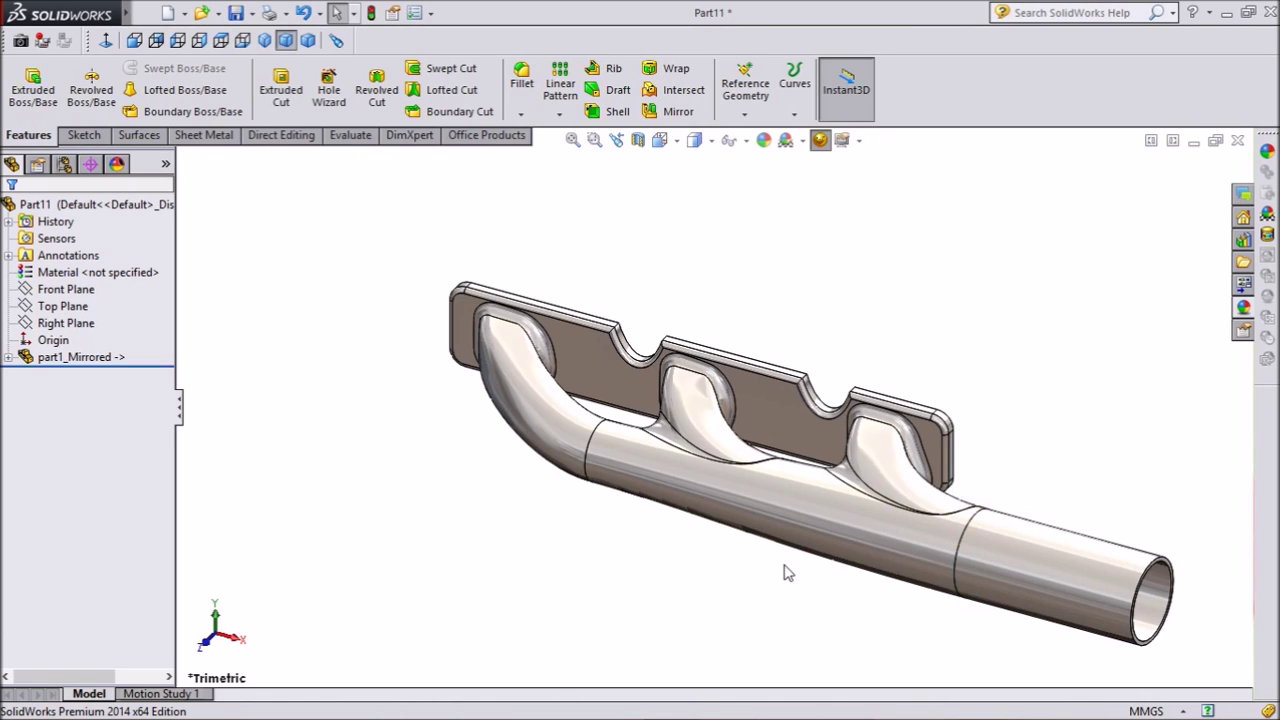
Save the mirrored part to the Desktop under the file name Part2
scroll(788, 575, up, 3)
middle_drag(680, 663, 943, 594)
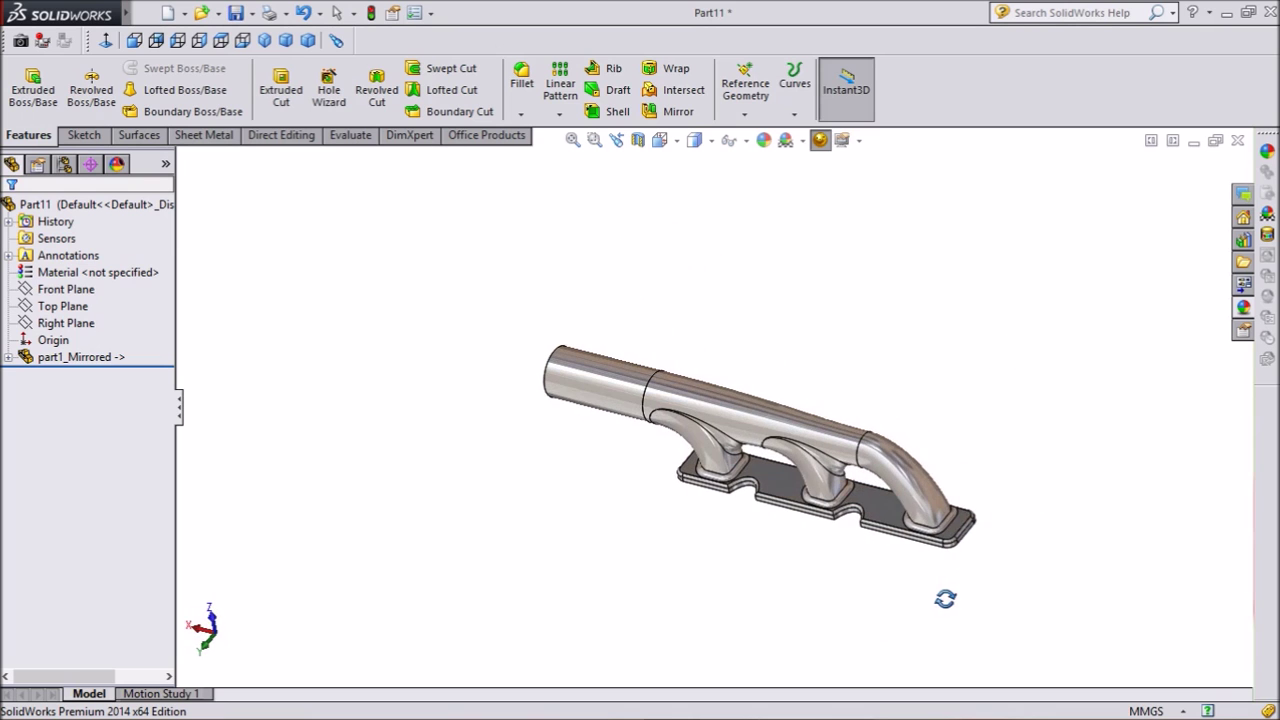
scroll(848, 487, down, 3)
middle_drag(613, 506, 690, 466)
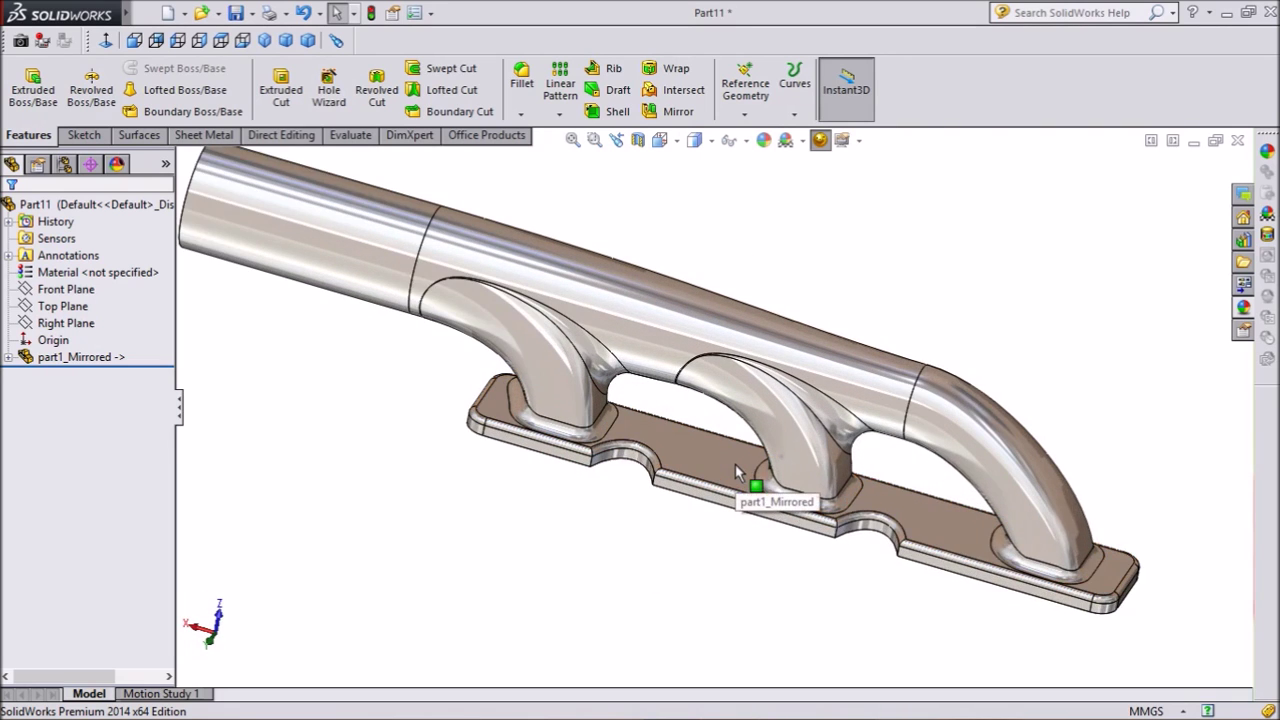
click(254, 14)
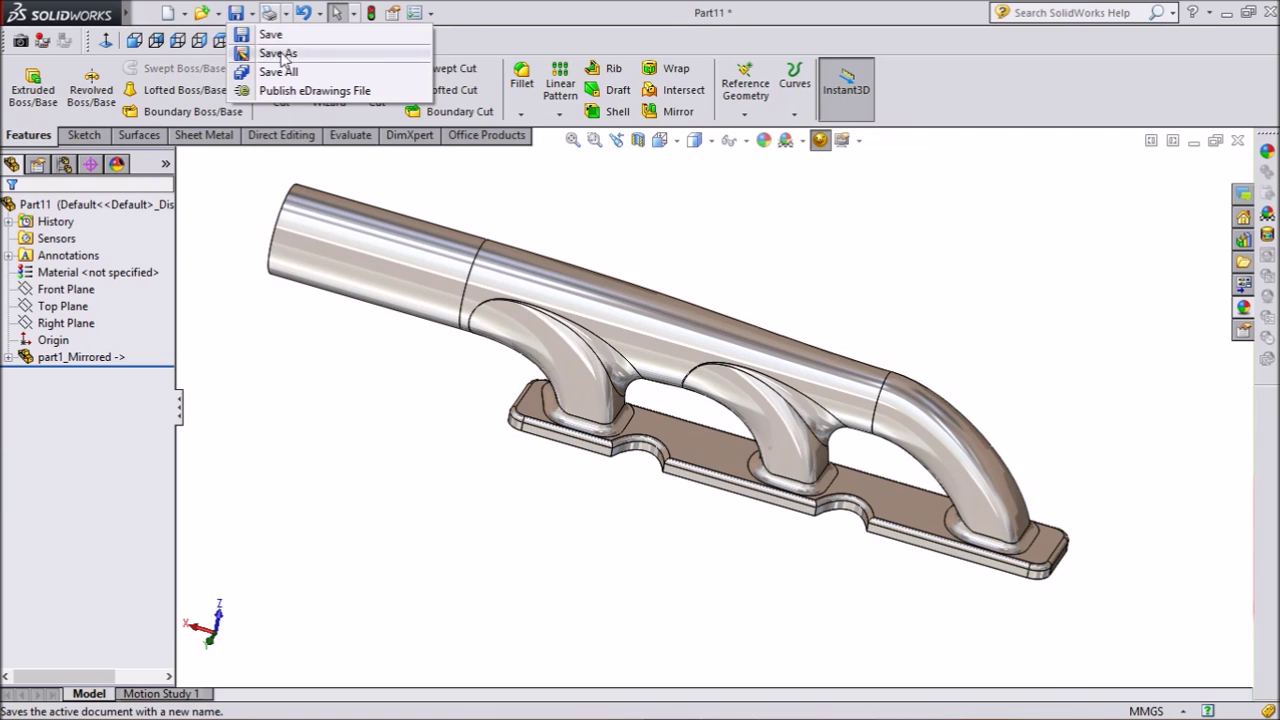
click(280, 53)
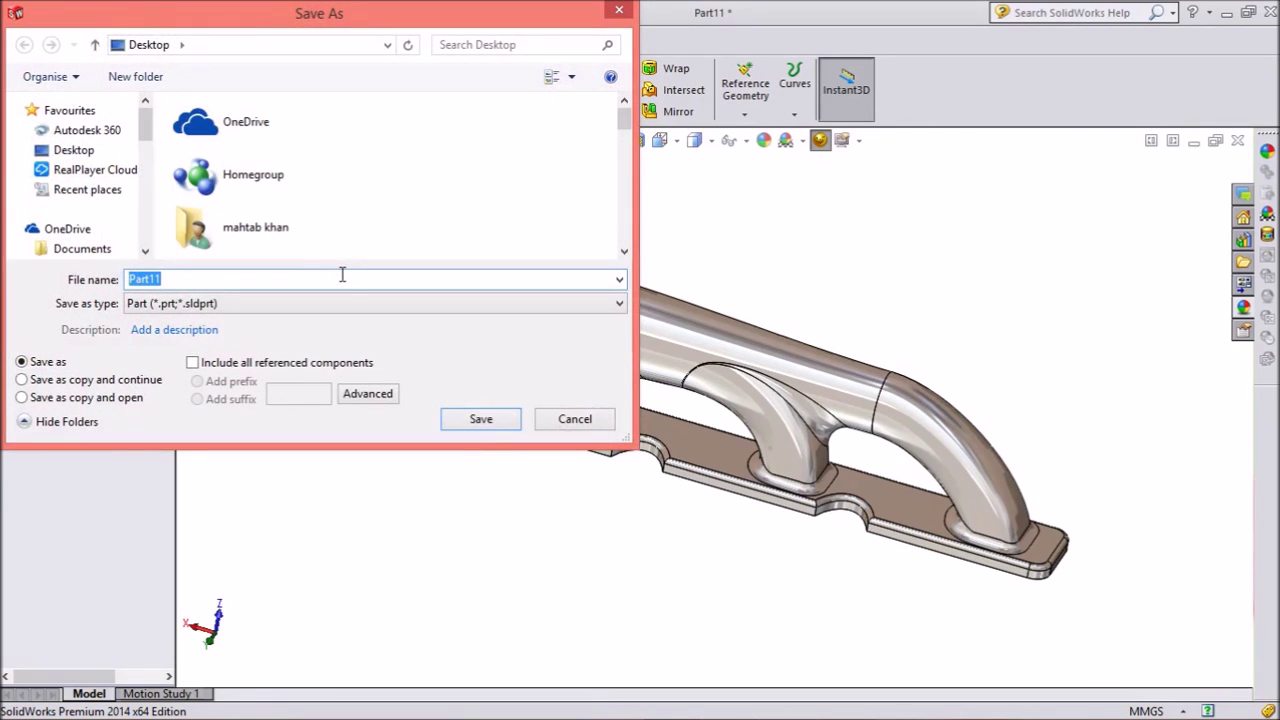
text(Part)
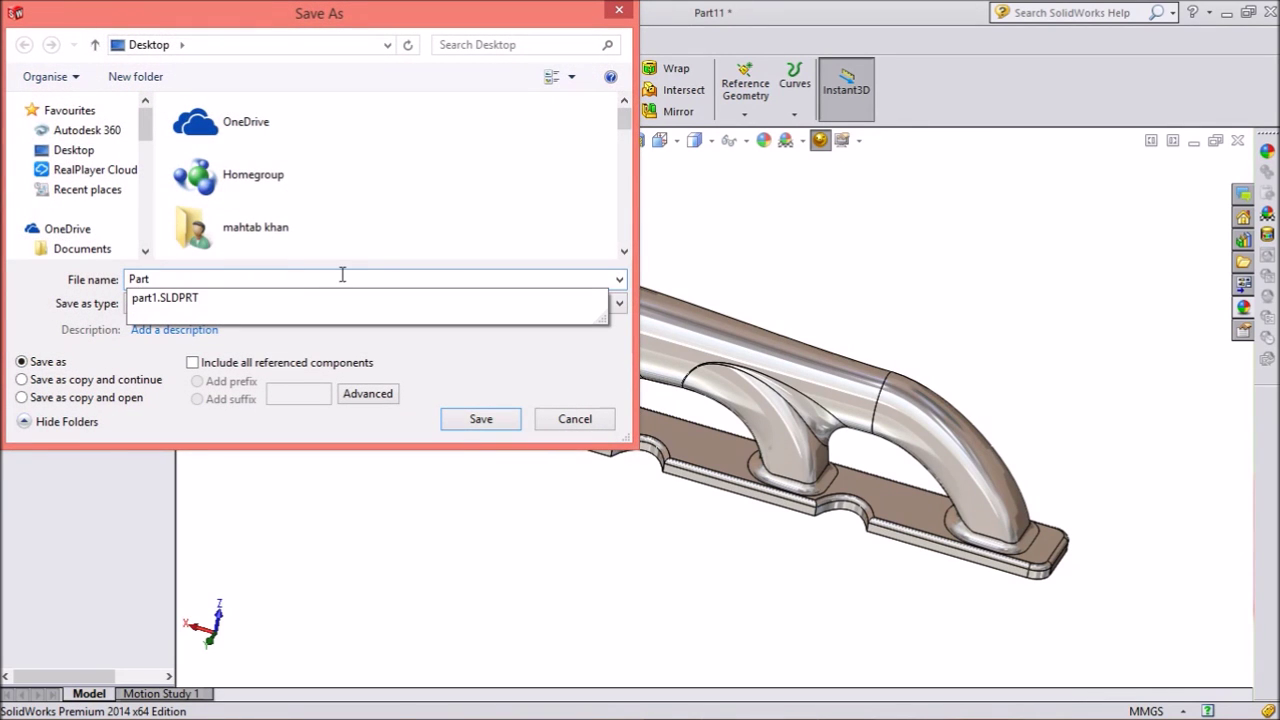
text(2)
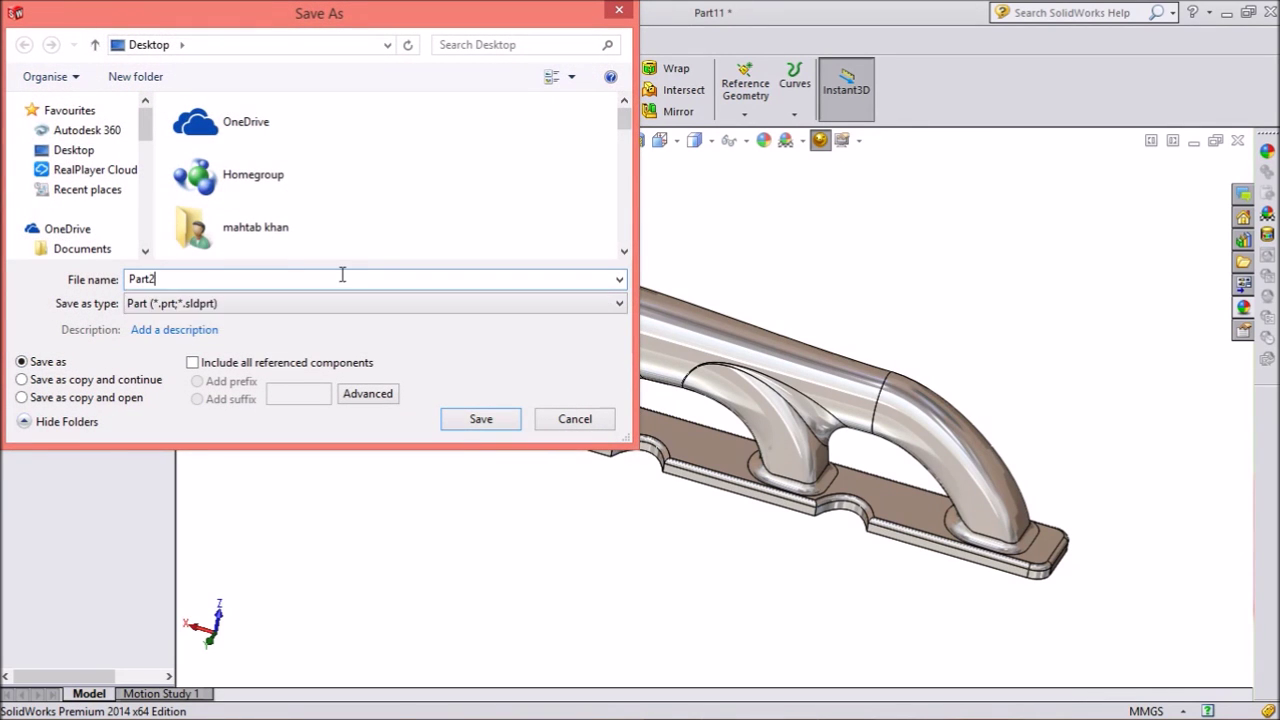
click(474, 421)
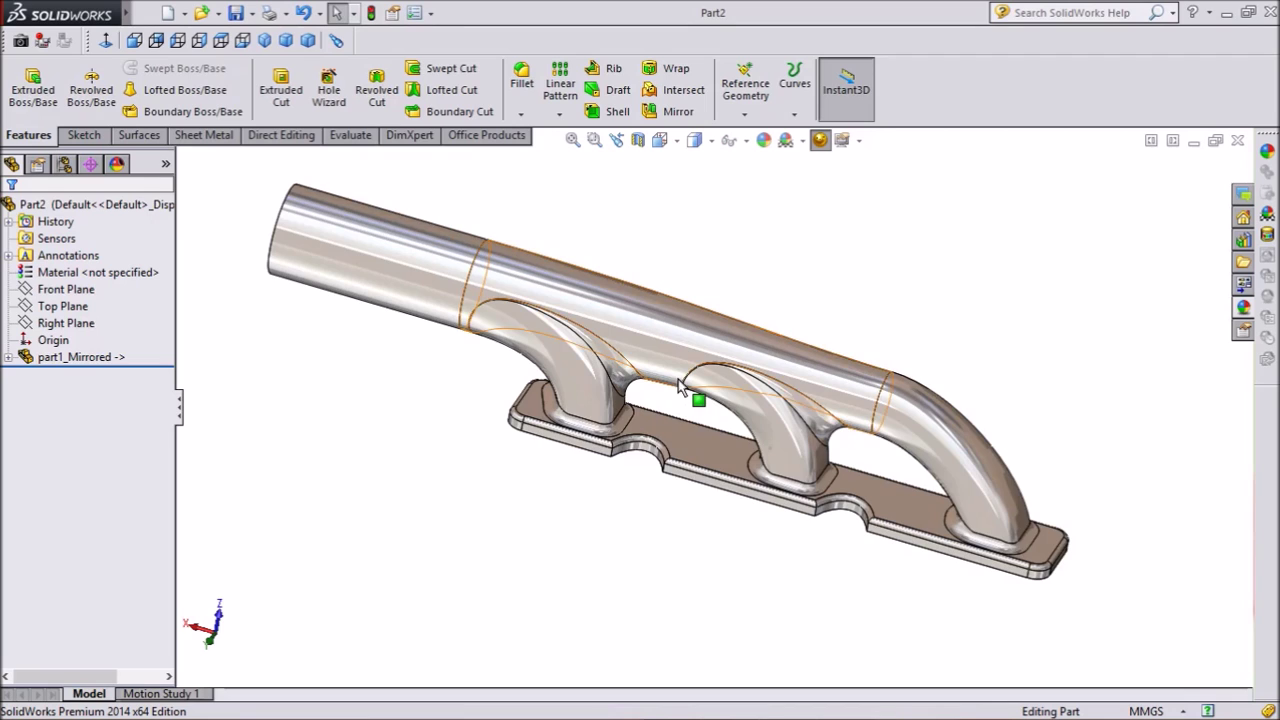
Play Motion Study 1 of the mirrored part from the start and return to the model view
scroll(678, 388, up, 1)
scroll(783, 336, down, 1)
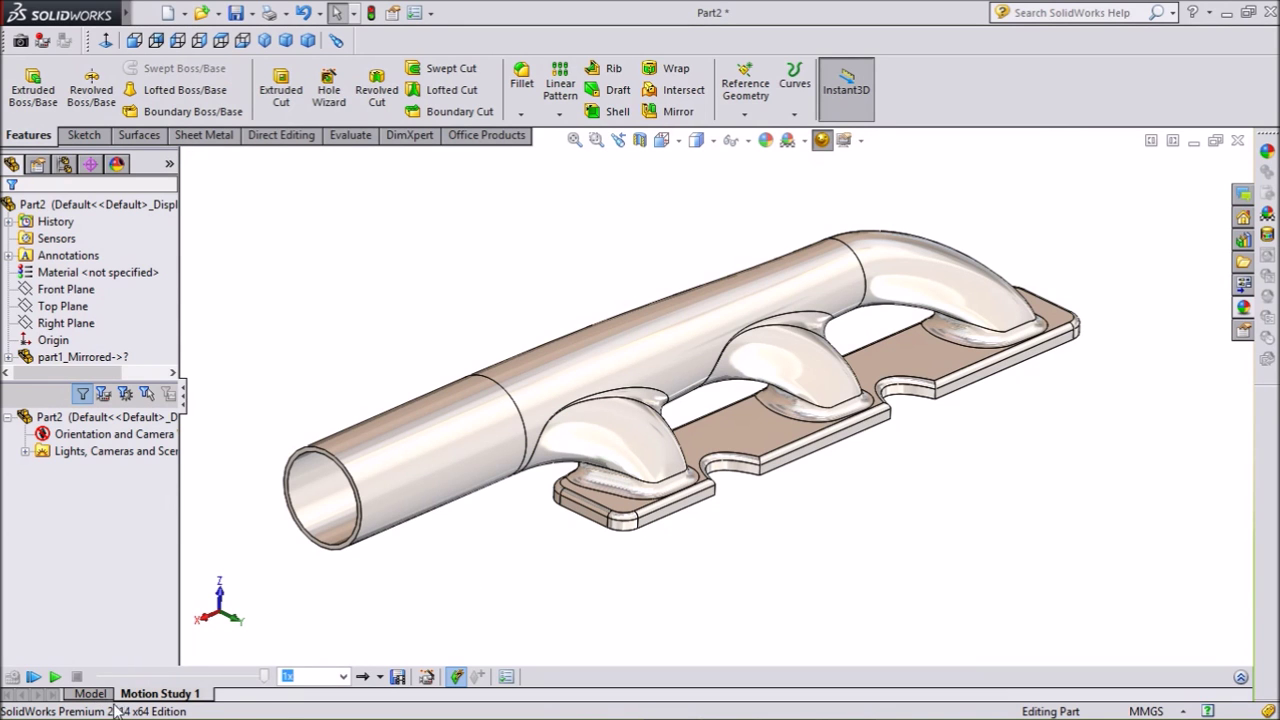
click(35, 679)
click(89, 693)
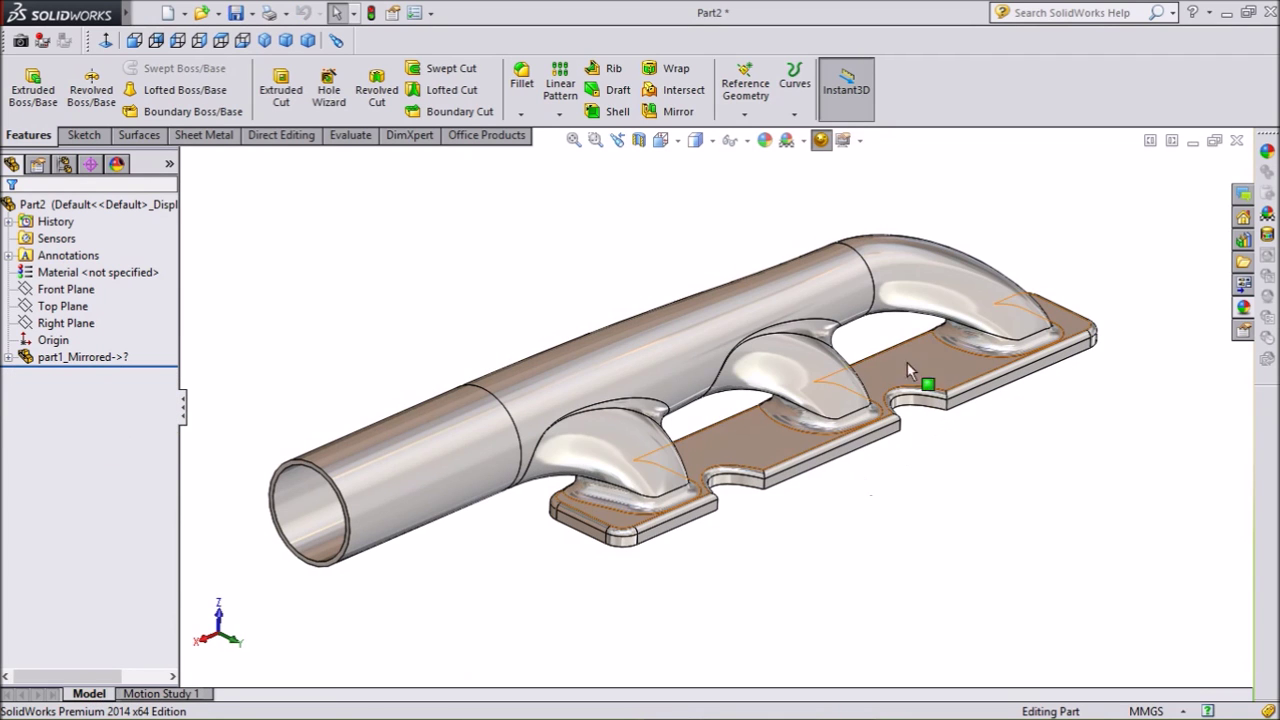